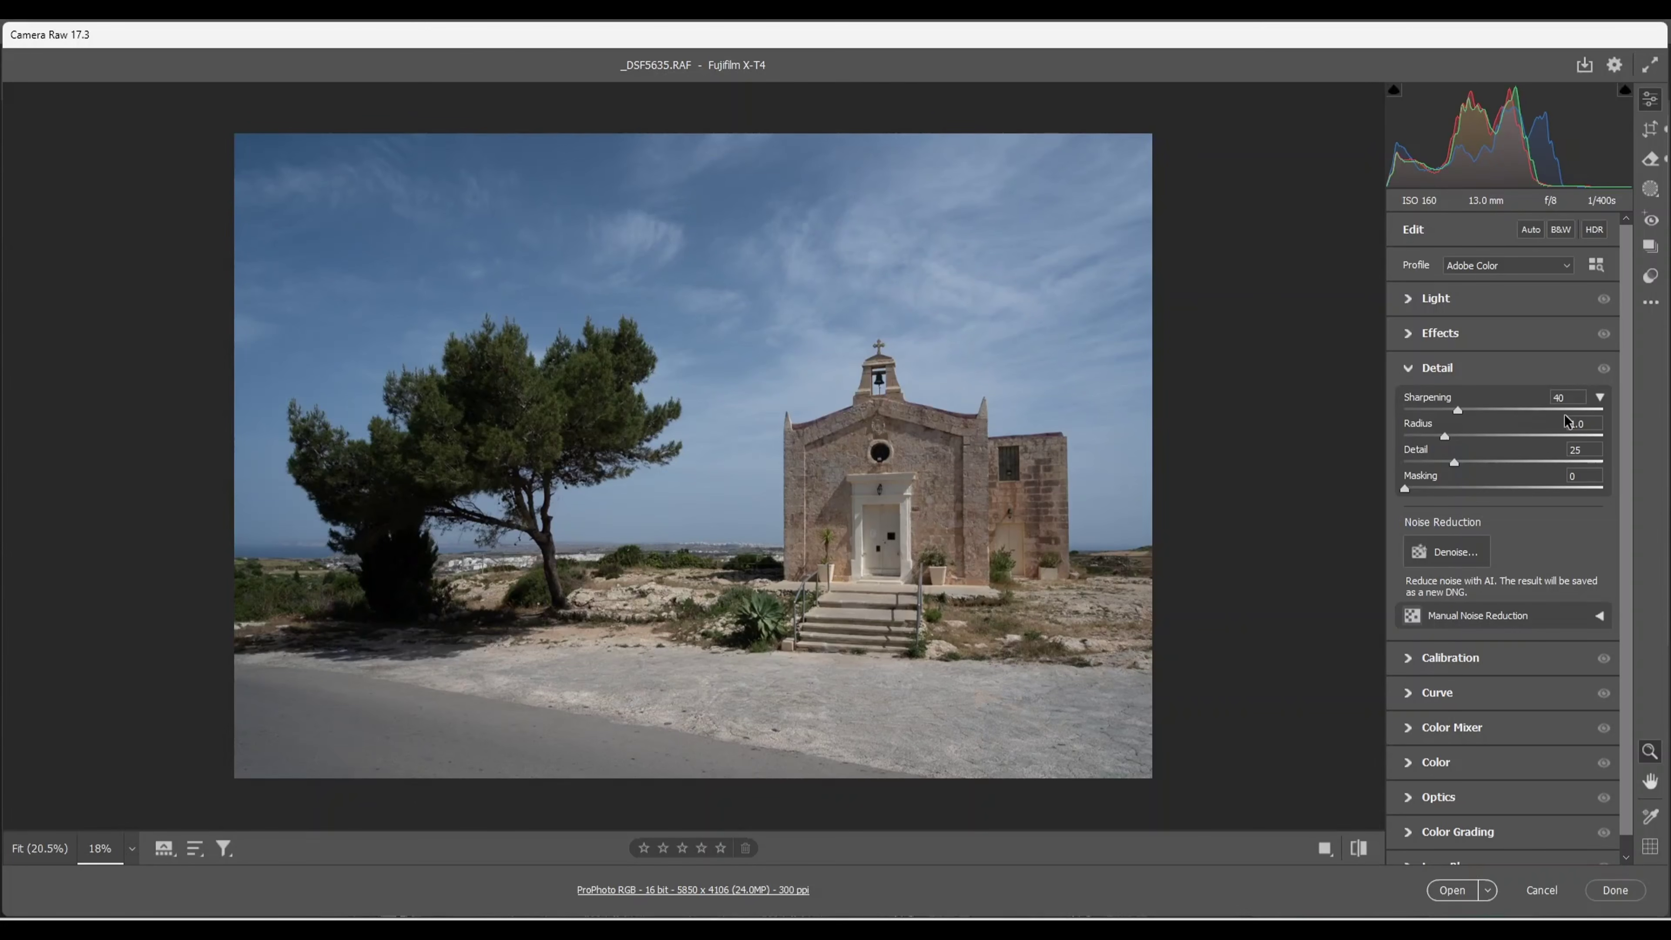
# Step: Expand the Light settings and change the raw photo's profile to Adobe Landscape
pyautogui.click(1404, 299)
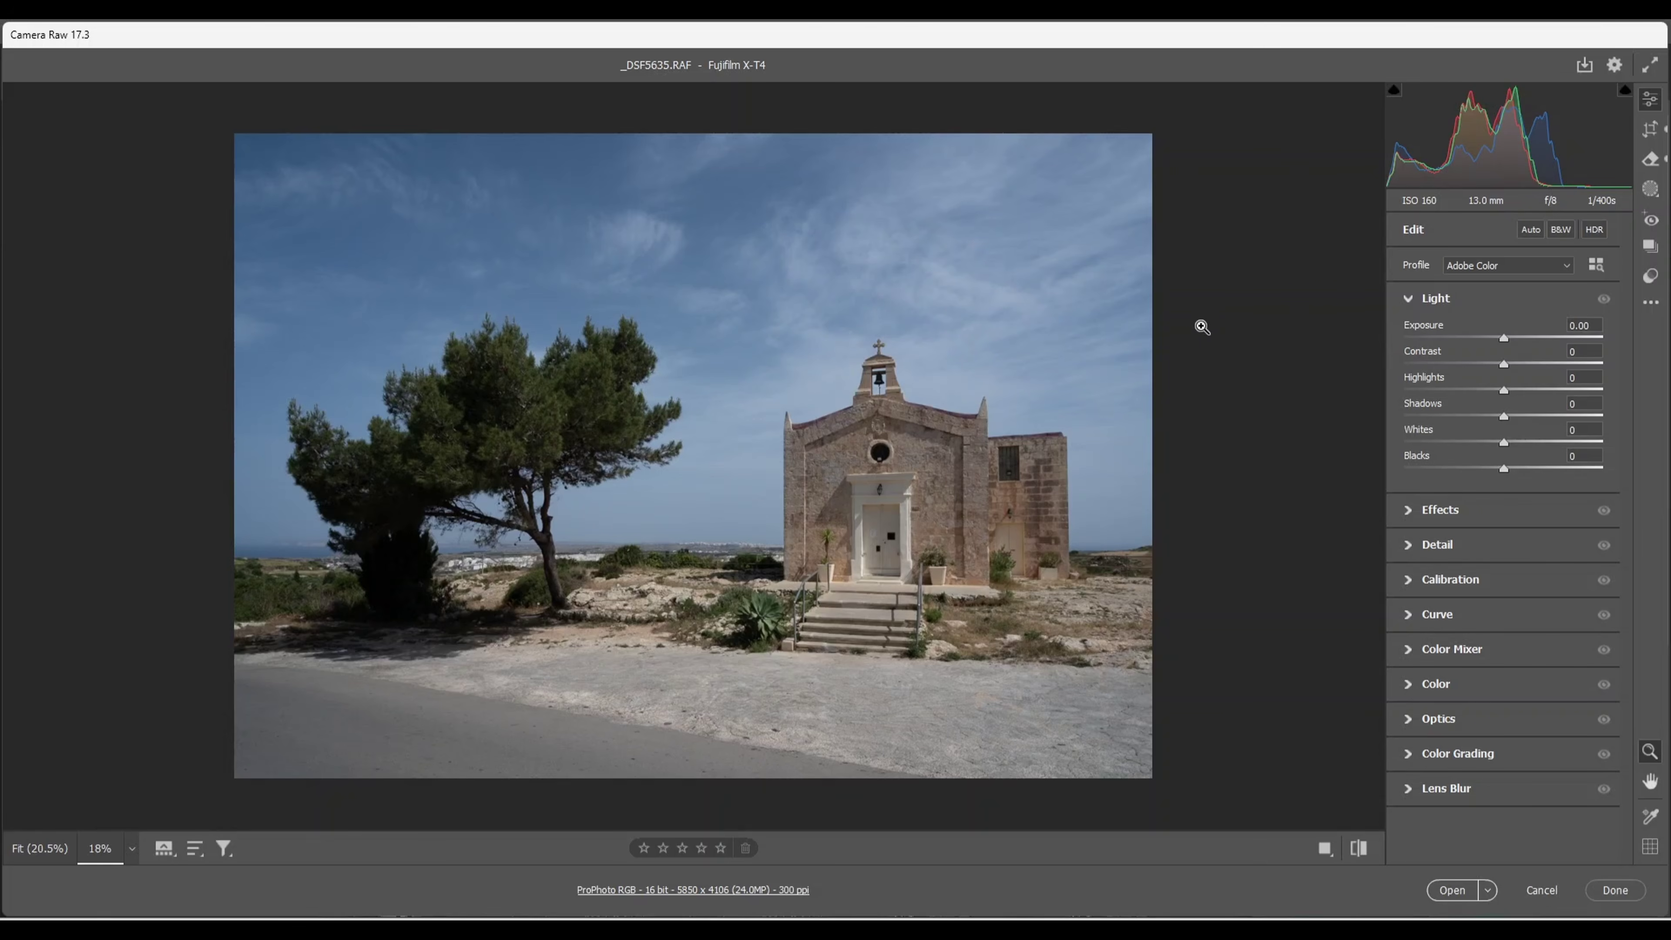
pyautogui.click(1567, 267)
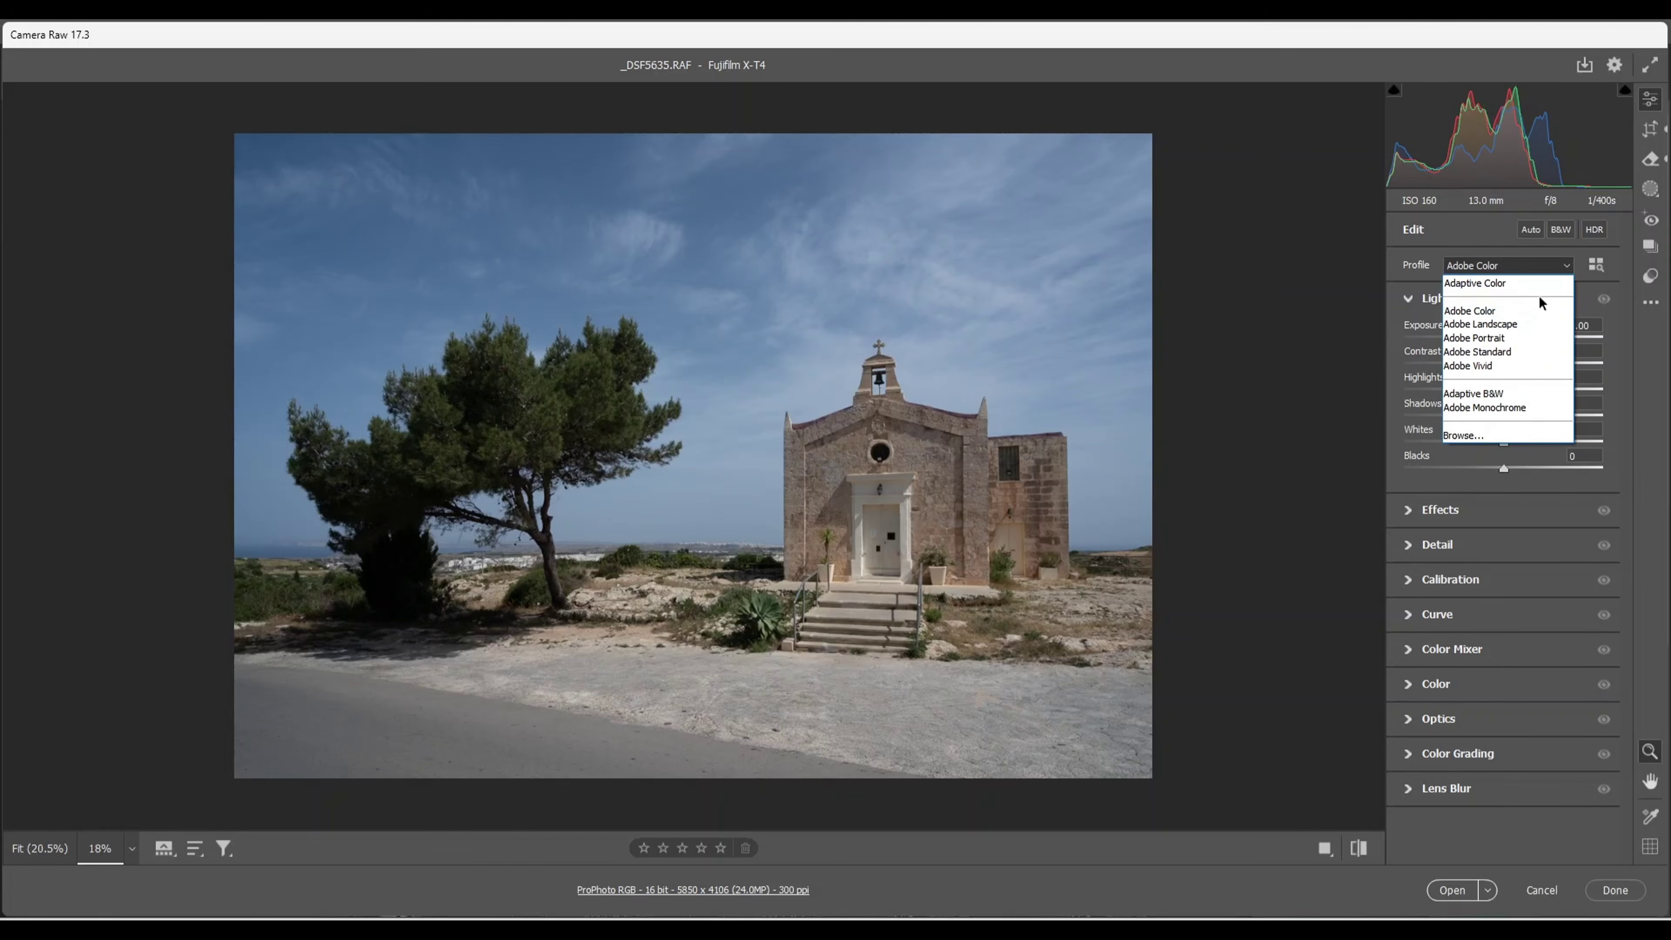
pyautogui.click(1487, 323)
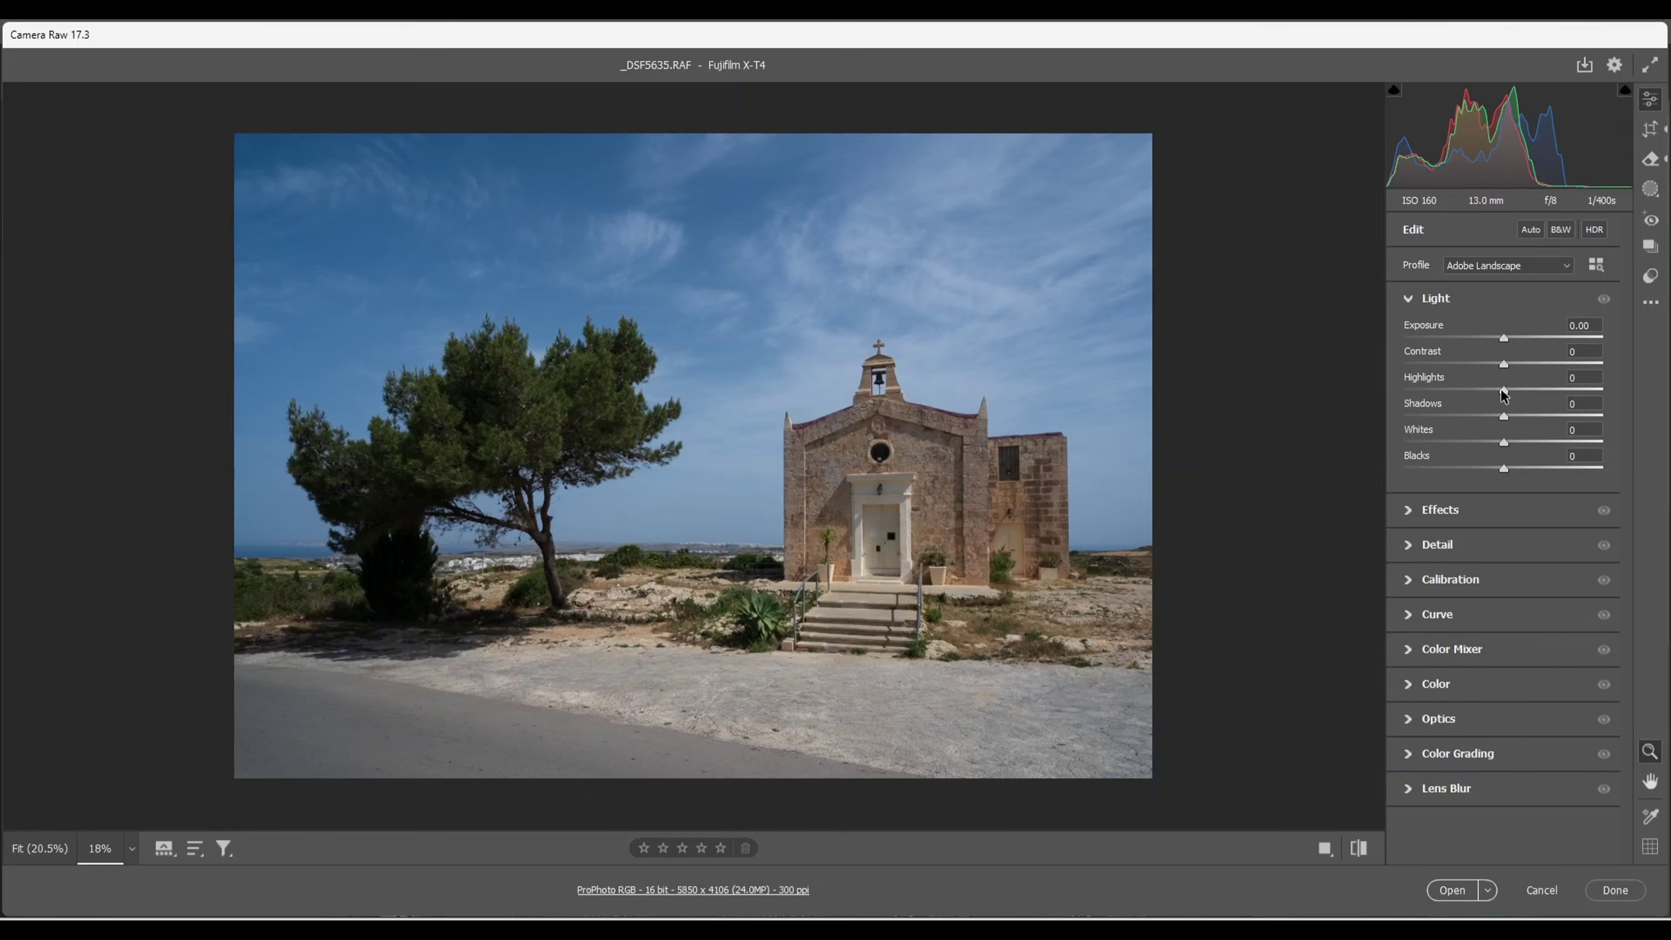
# Step: Set the photo's Highlights to -100, Shadows to +100, Whites to +50, Blacks to +6 and Contrast to +12
pyautogui.moveTo(1502, 394); pyautogui.dragTo(1325, 402)
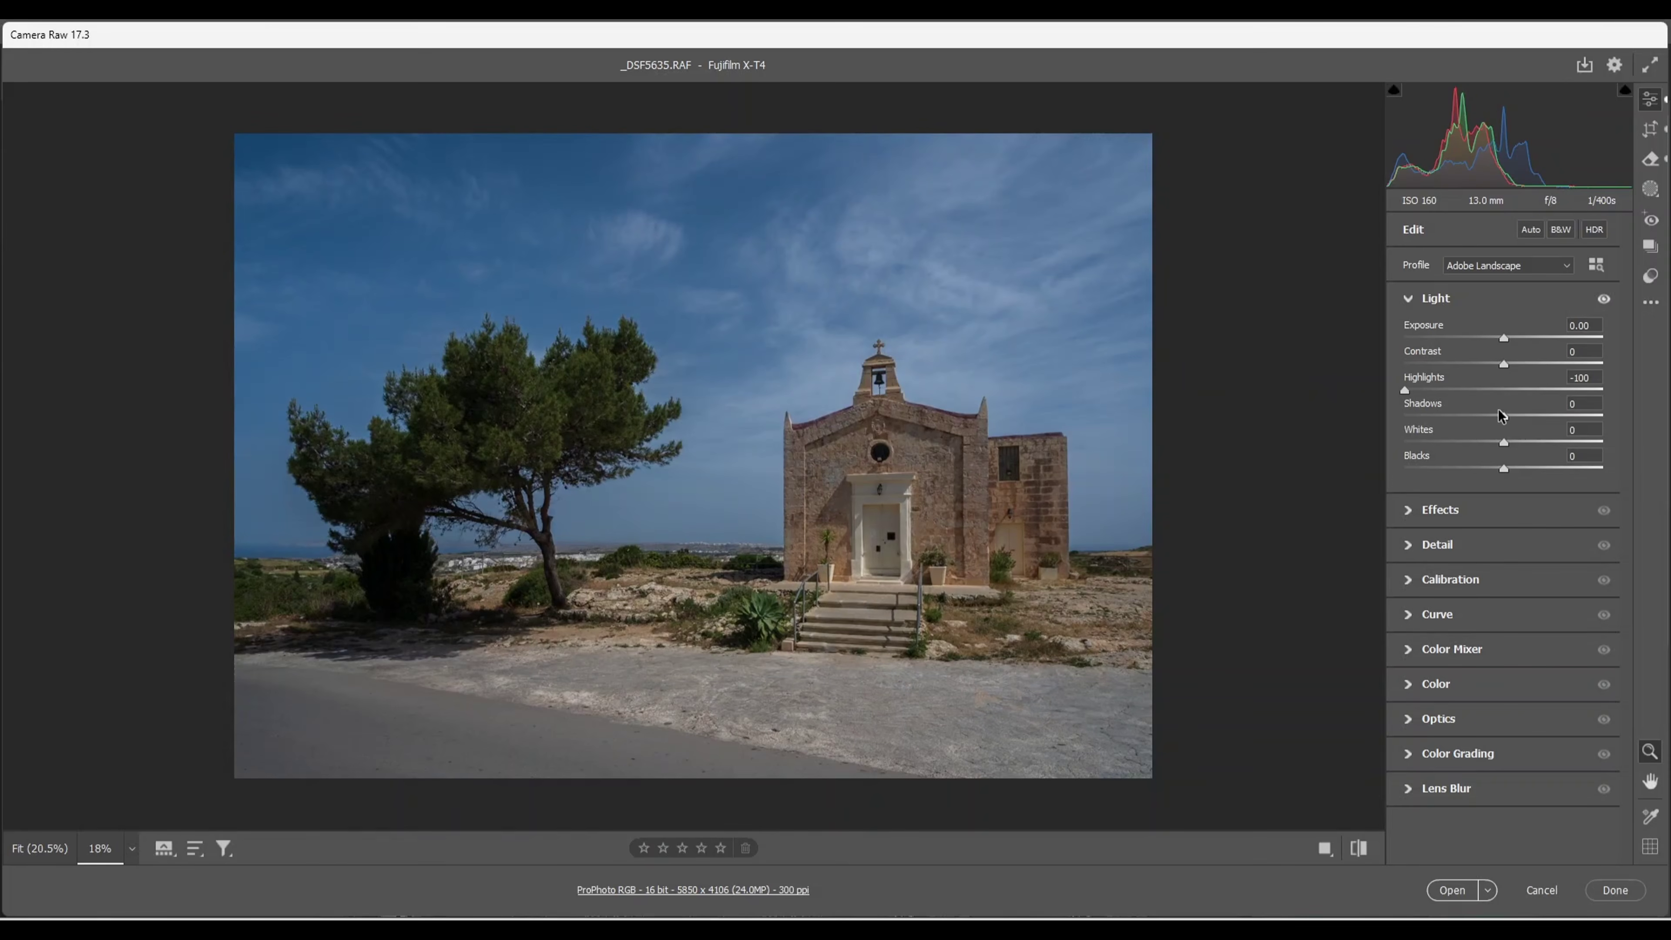
pyautogui.moveTo(1505, 417); pyautogui.dragTo(1620, 424)
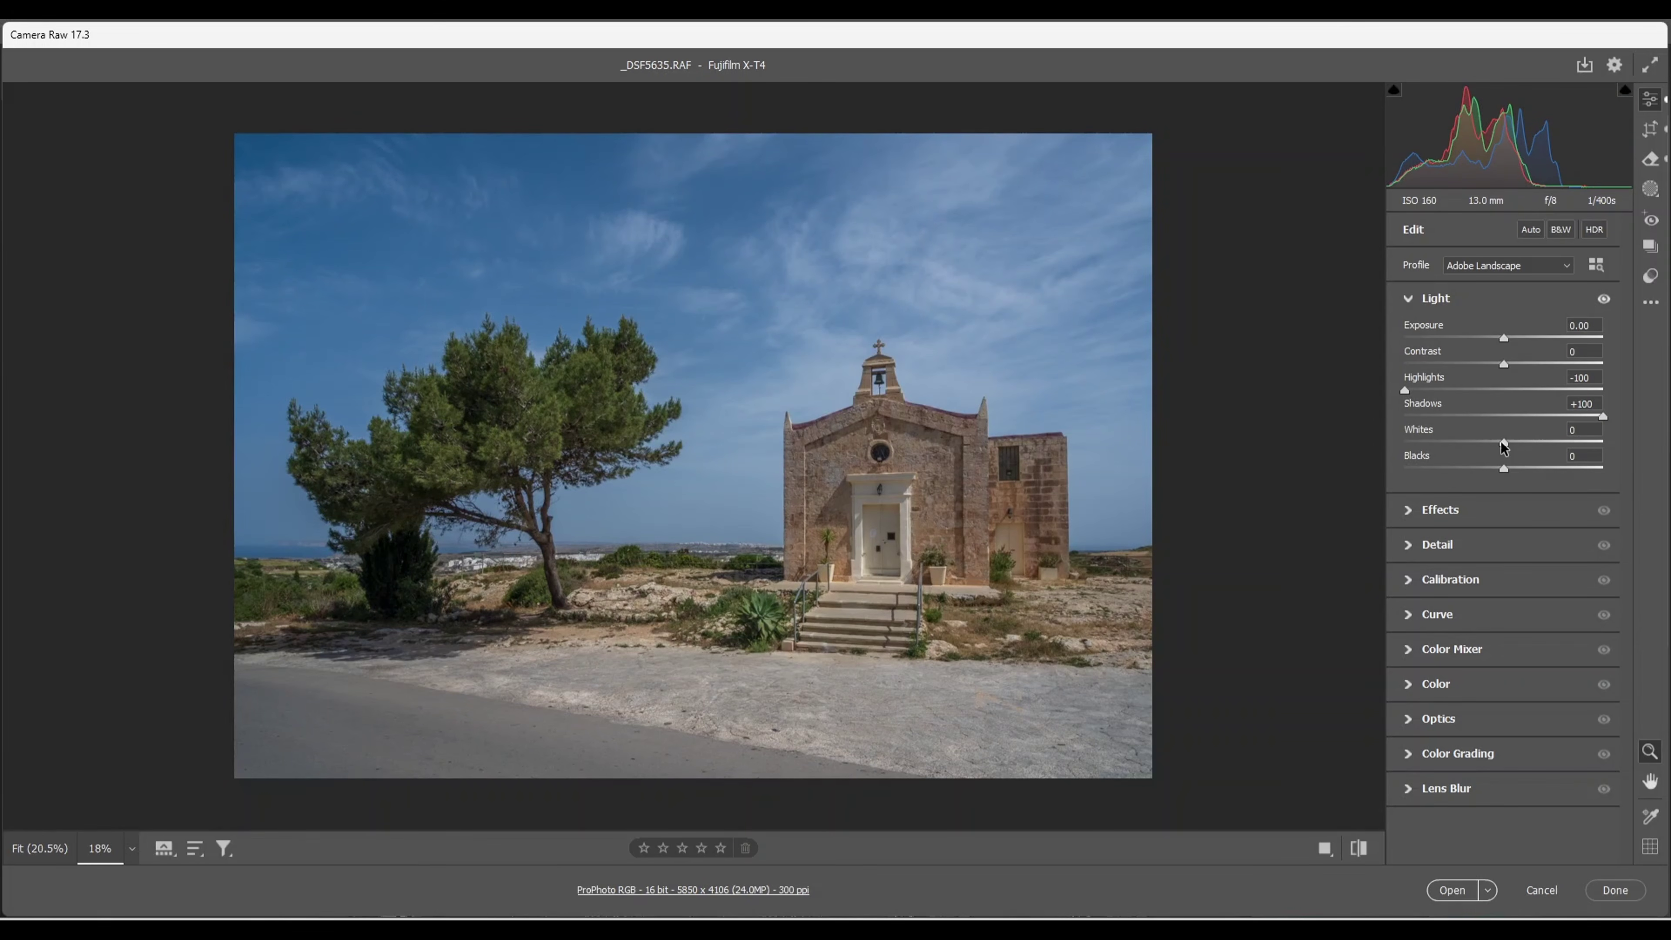
pyautogui.press('alt')
pyautogui.moveTo(1504, 446); pyautogui.dragTo(1552, 446)
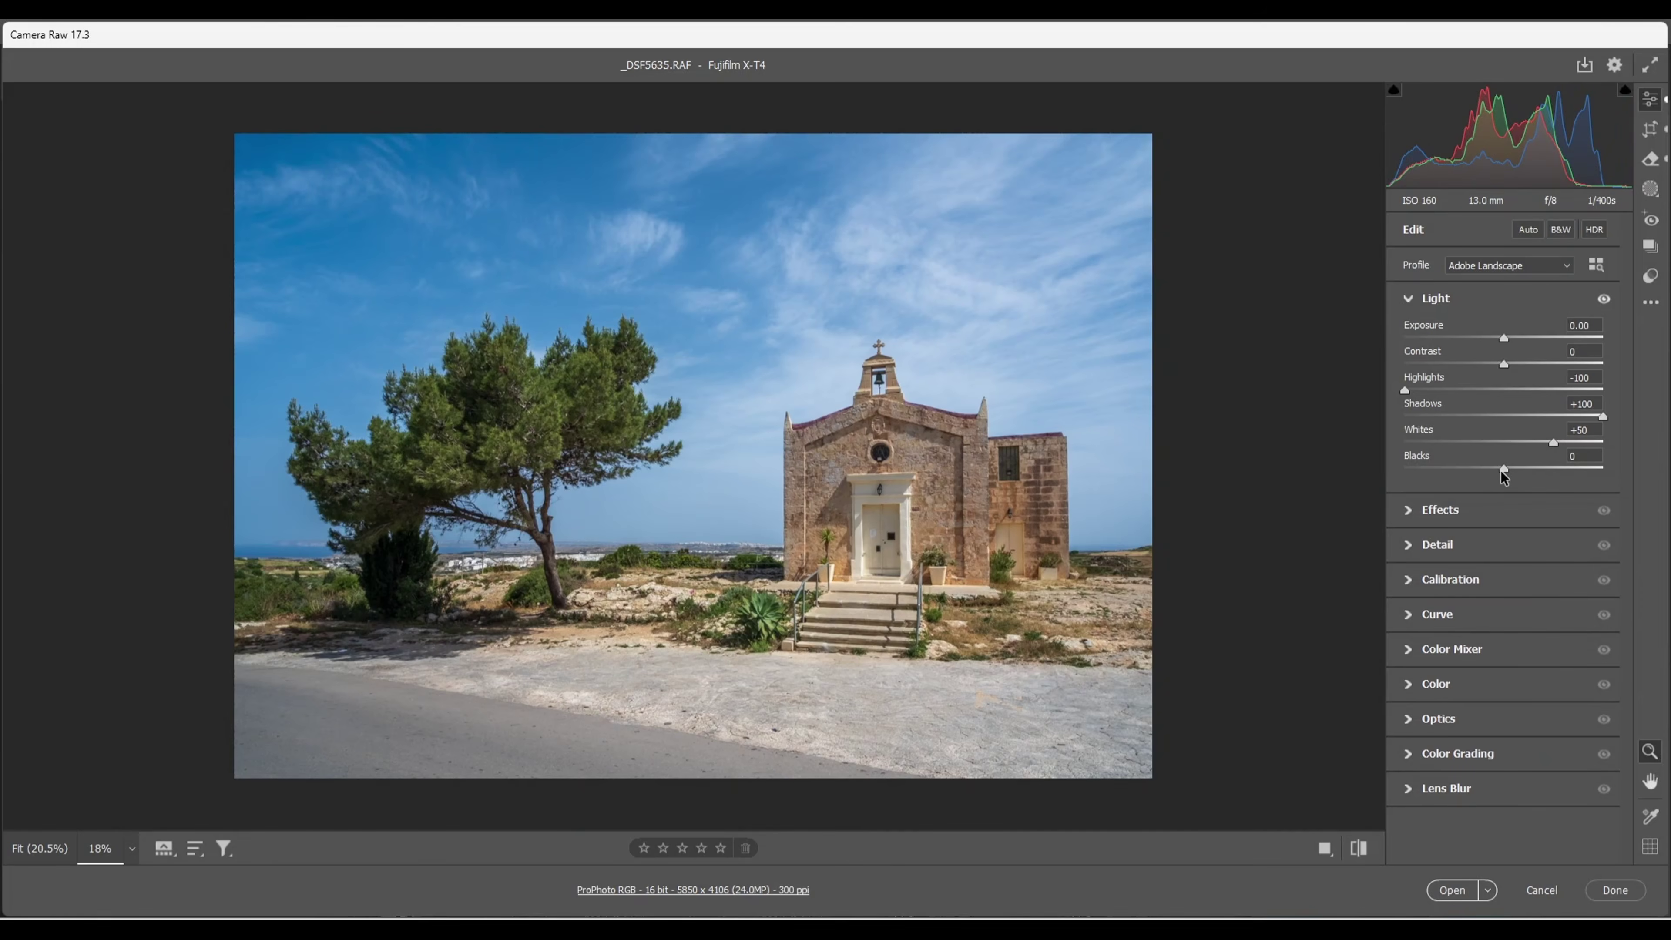
pyautogui.press('alt')
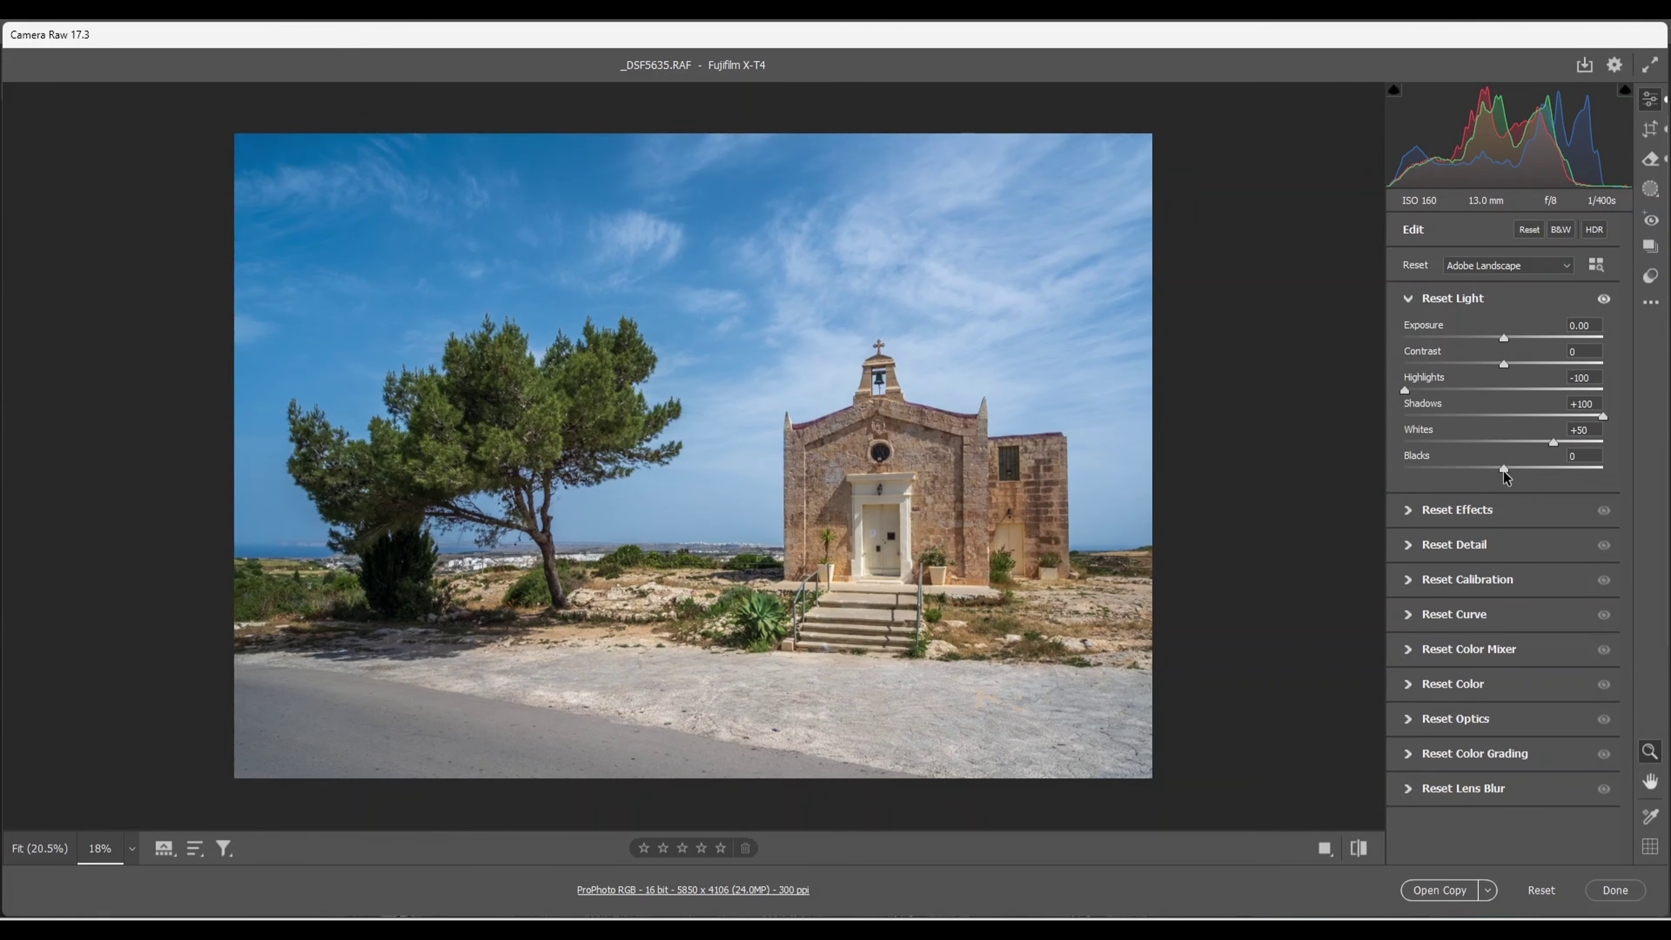
pyautogui.moveTo(1502, 467)
pyautogui.mouseDown()
pyautogui.moveTo(1481, 466)
pyautogui.moveTo(1508, 460)
pyautogui.mouseUp()
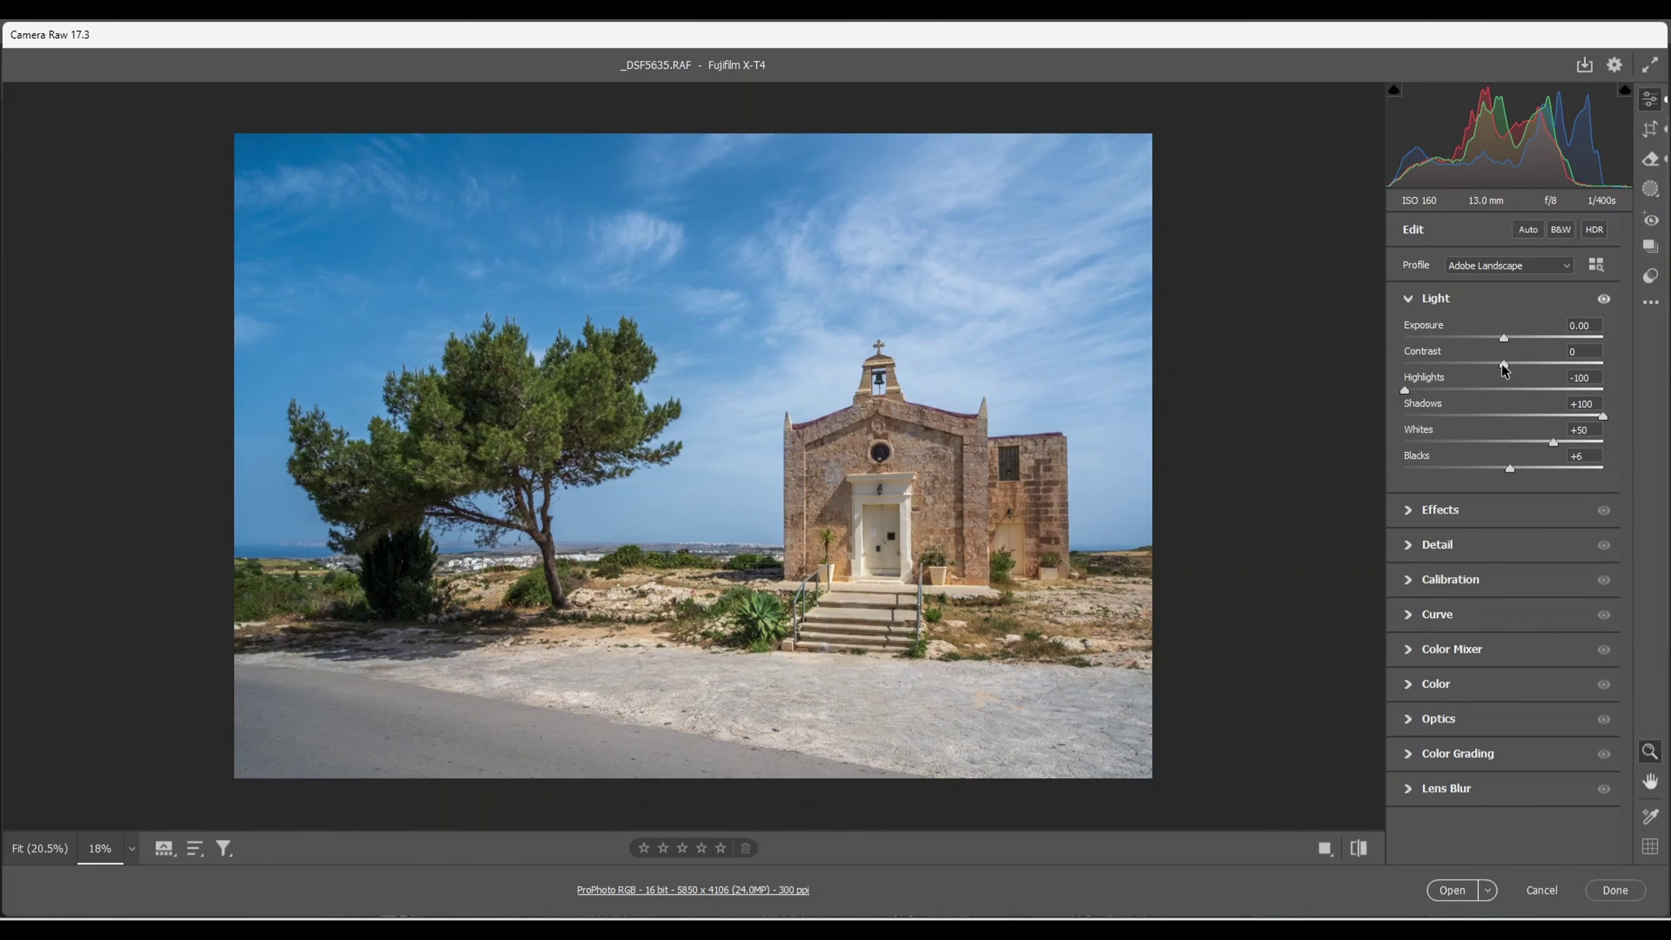
pyautogui.moveTo(1509, 363); pyautogui.dragTo(1515, 363)
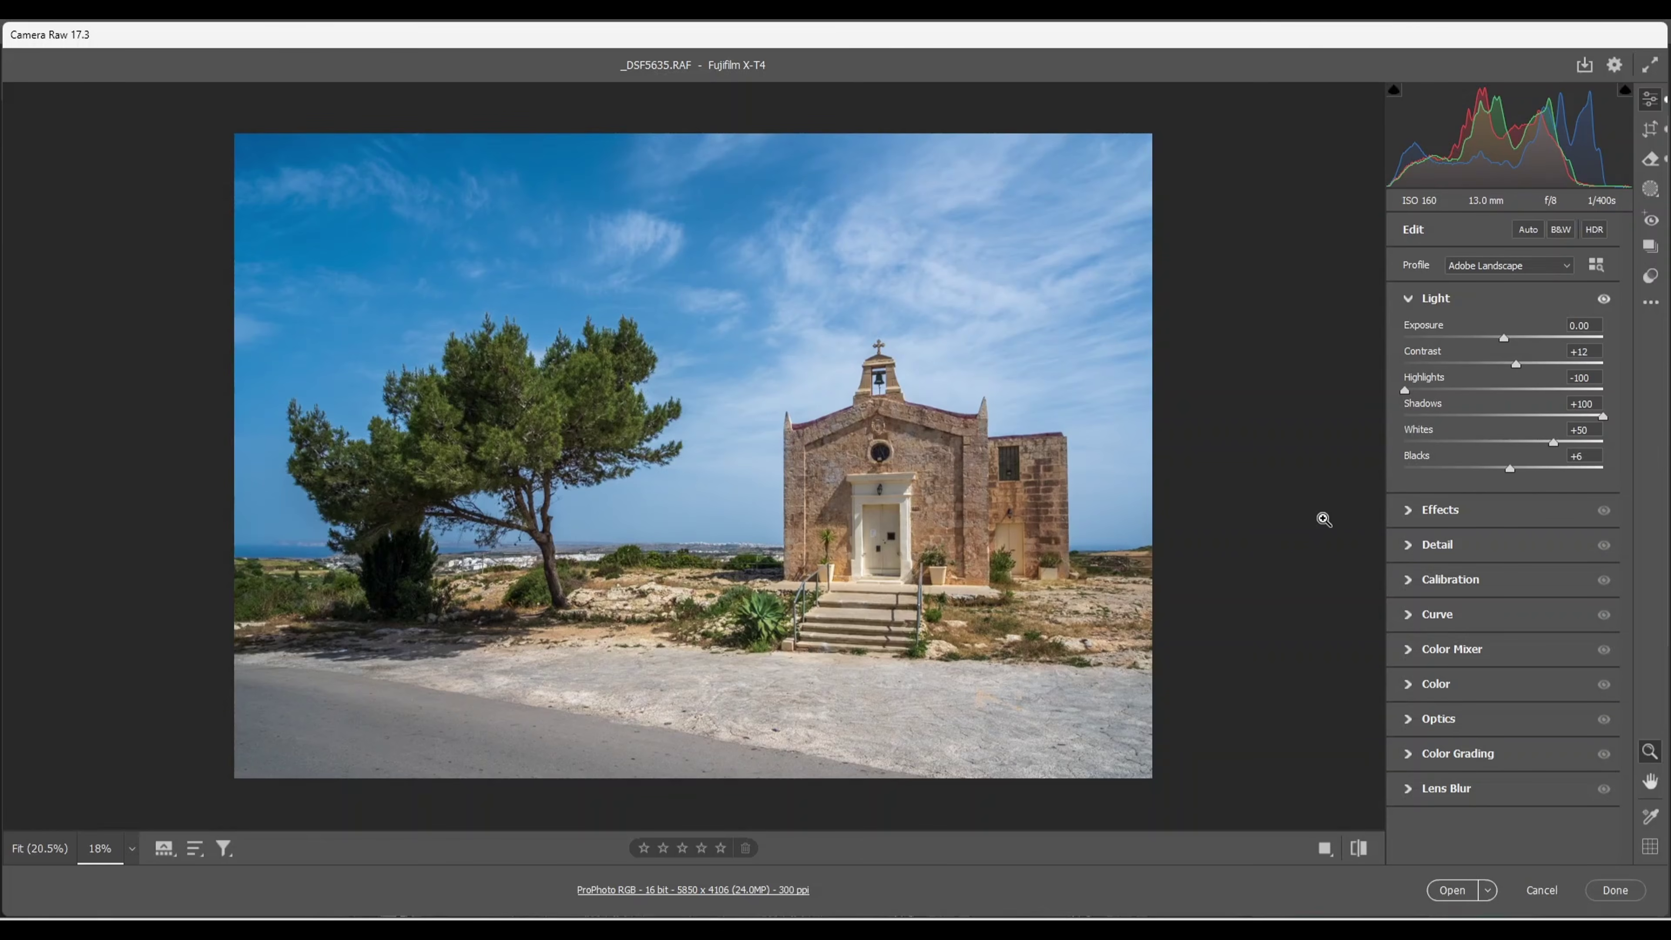
# Step: In Calibration, set the saturation of the Blue Primary to +56, Green Primary to +59 and Red Primary to +54
pyautogui.click(1409, 581)
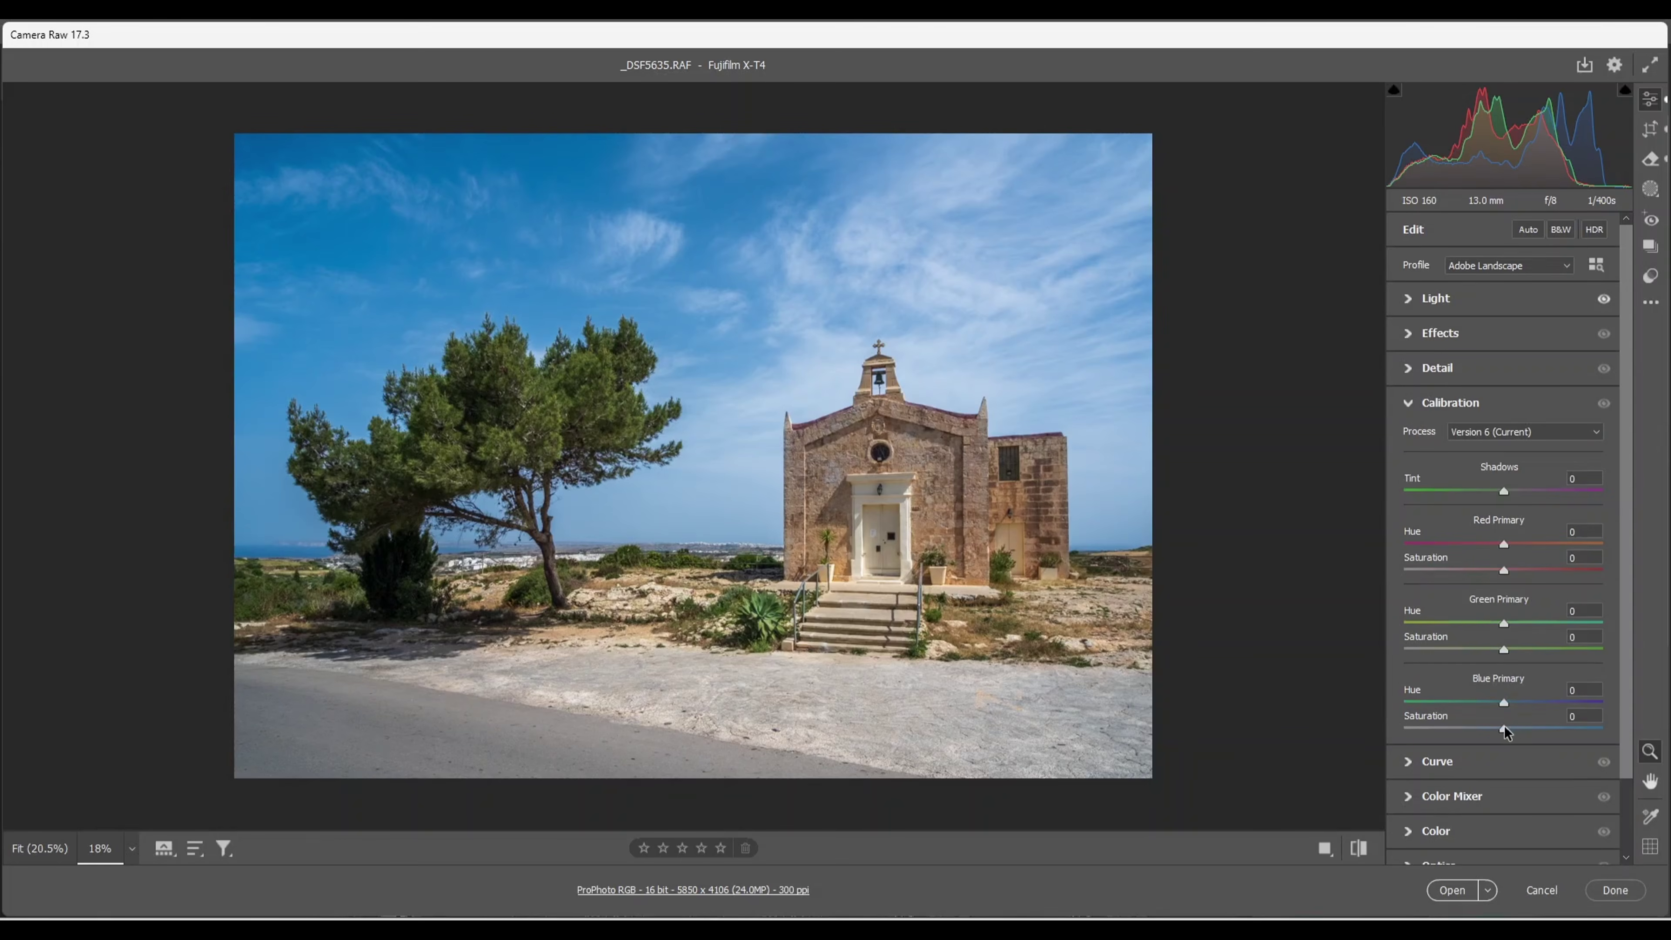
pyautogui.moveTo(1503, 724); pyautogui.dragTo(1562, 729)
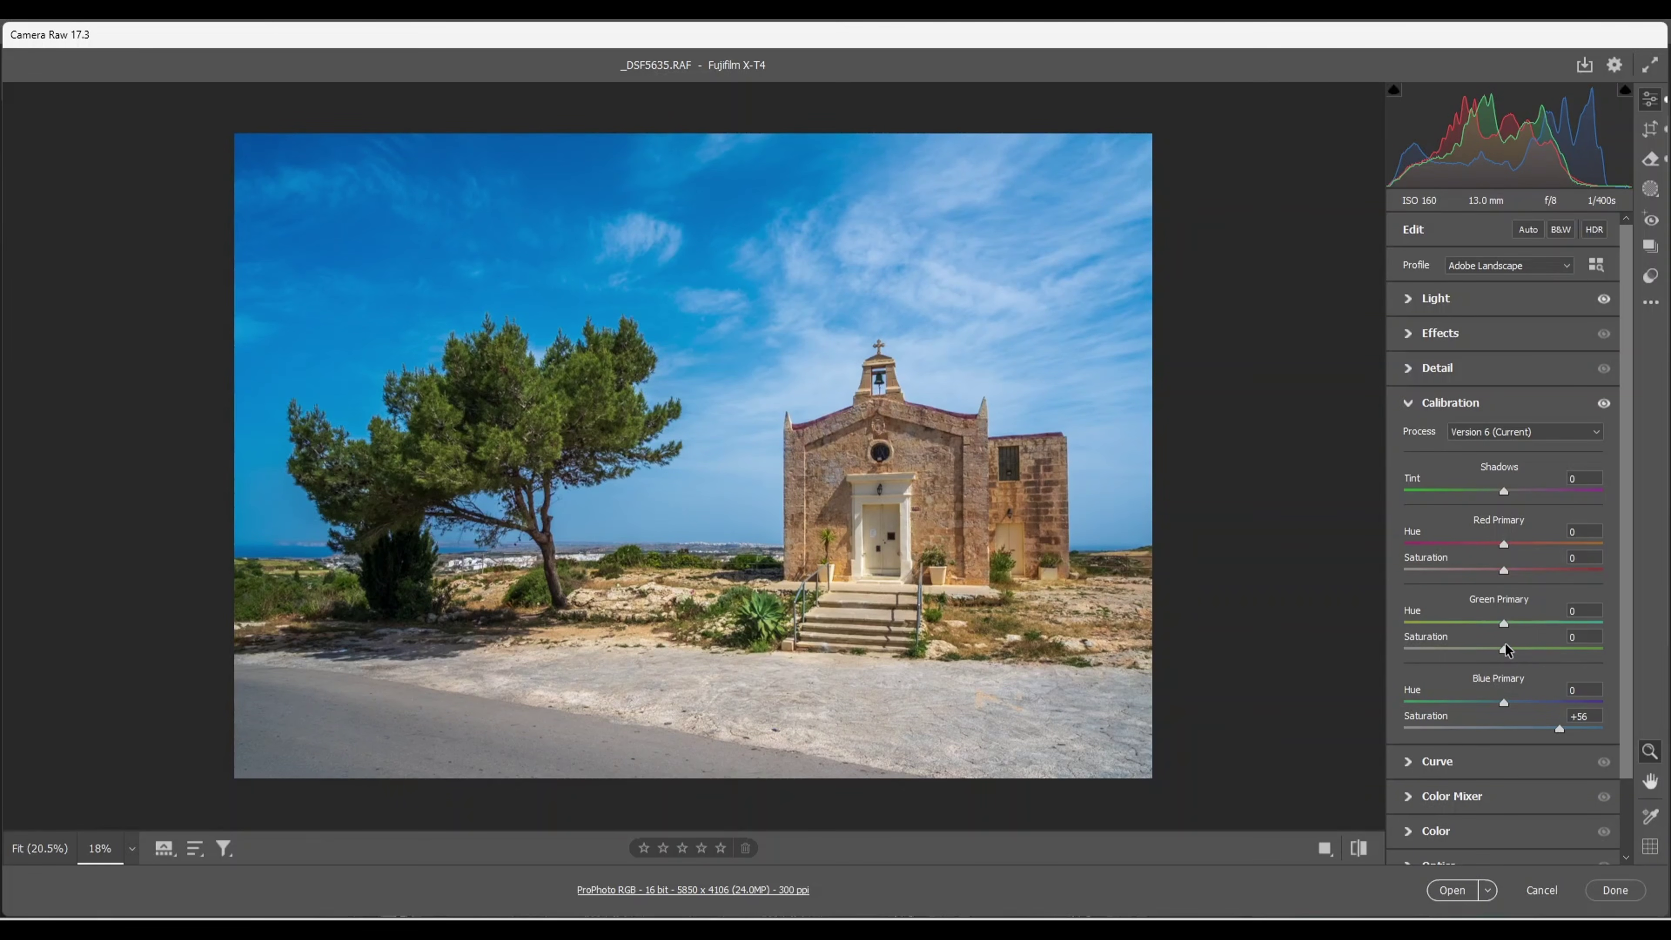
pyautogui.moveTo(1505, 649); pyautogui.dragTo(1562, 647)
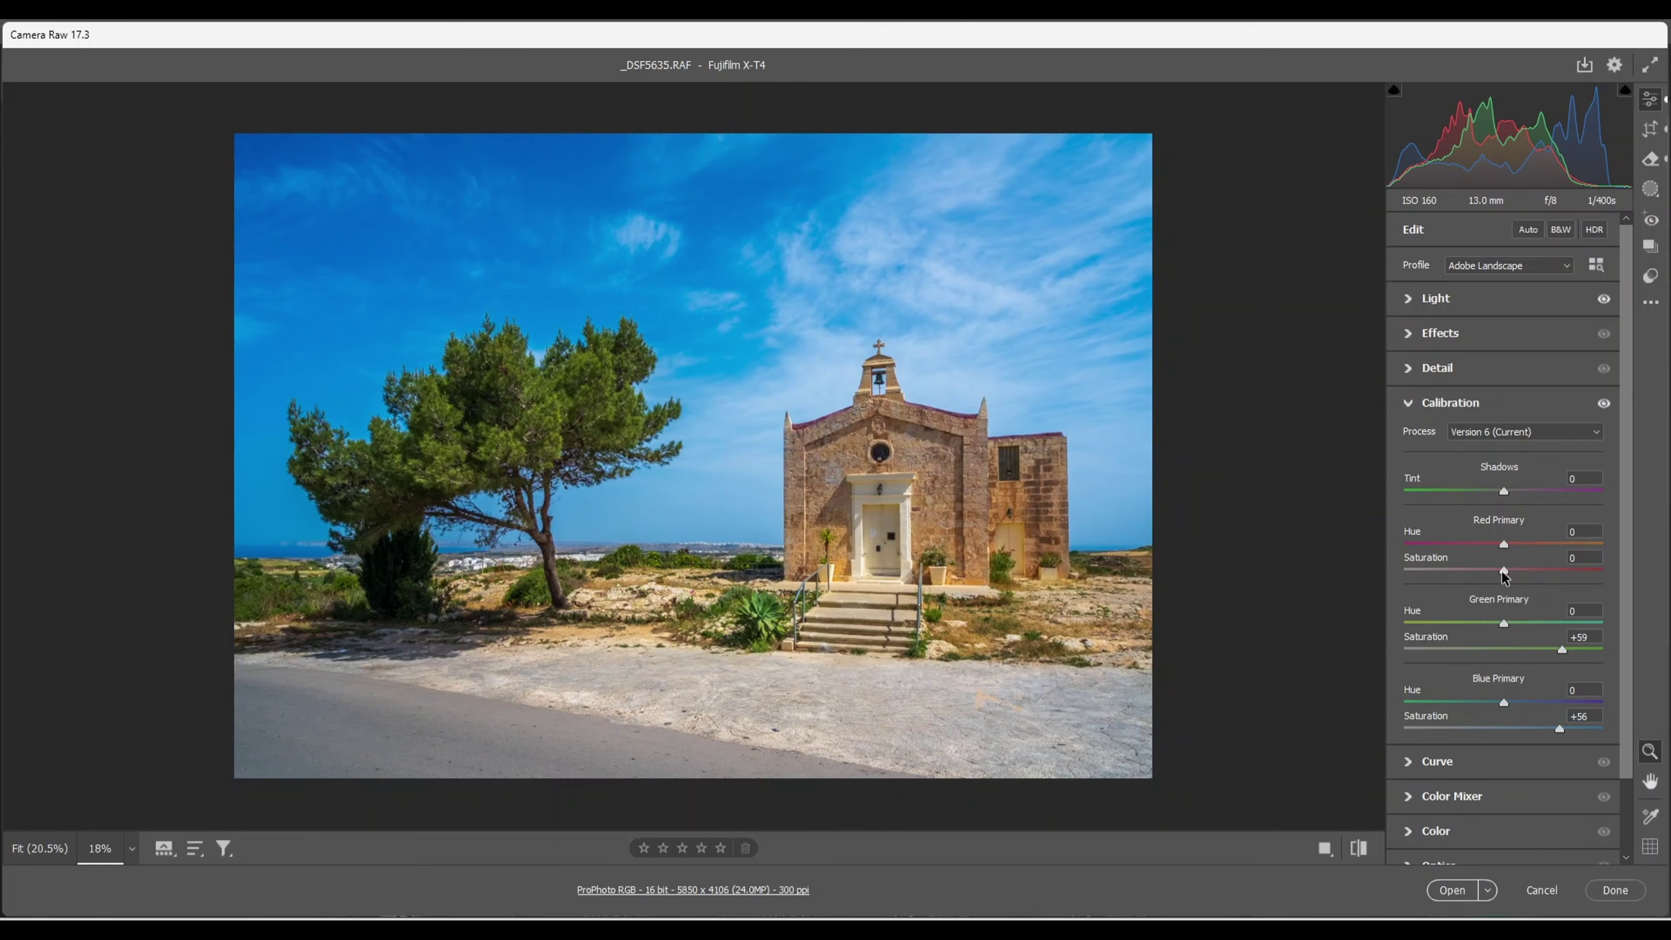
pyautogui.moveTo(1503, 571); pyautogui.dragTo(1557, 582)
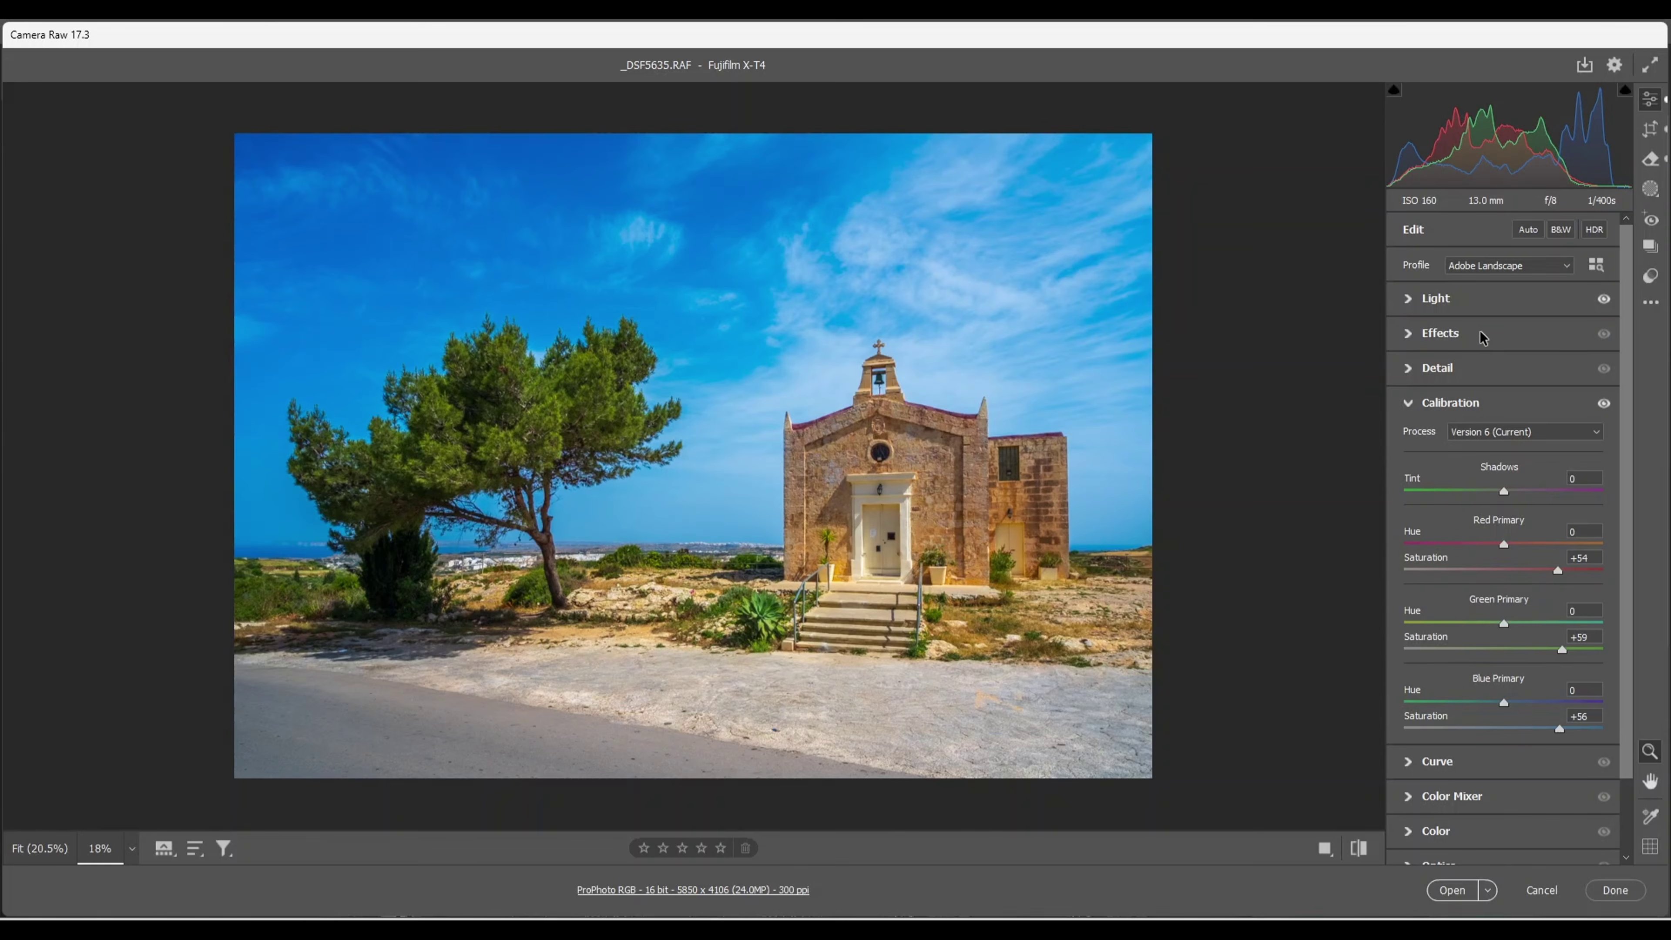
# Step: In the Effects settings, set Texture to +15, Clarity to +7 and Dehaze to +8
pyautogui.click(1408, 340)
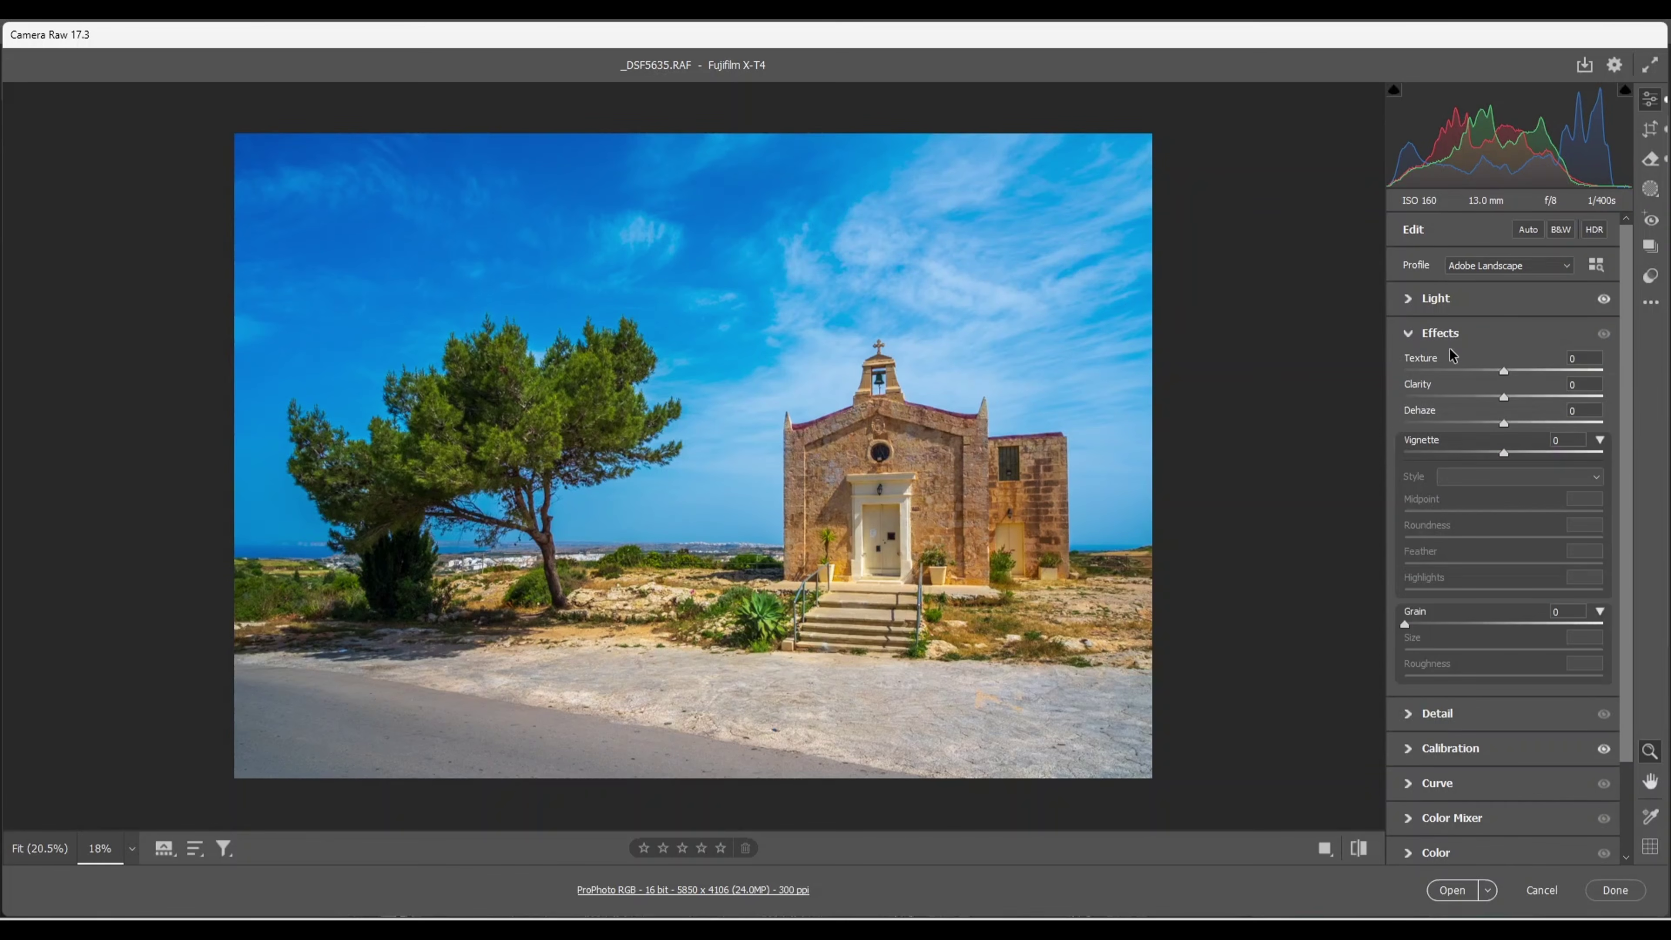
pyautogui.moveTo(1503, 370); pyautogui.dragTo(1518, 372)
pyautogui.moveTo(1502, 398); pyautogui.dragTo(1510, 398)
pyautogui.moveTo(1502, 422); pyautogui.dragTo(1511, 425)
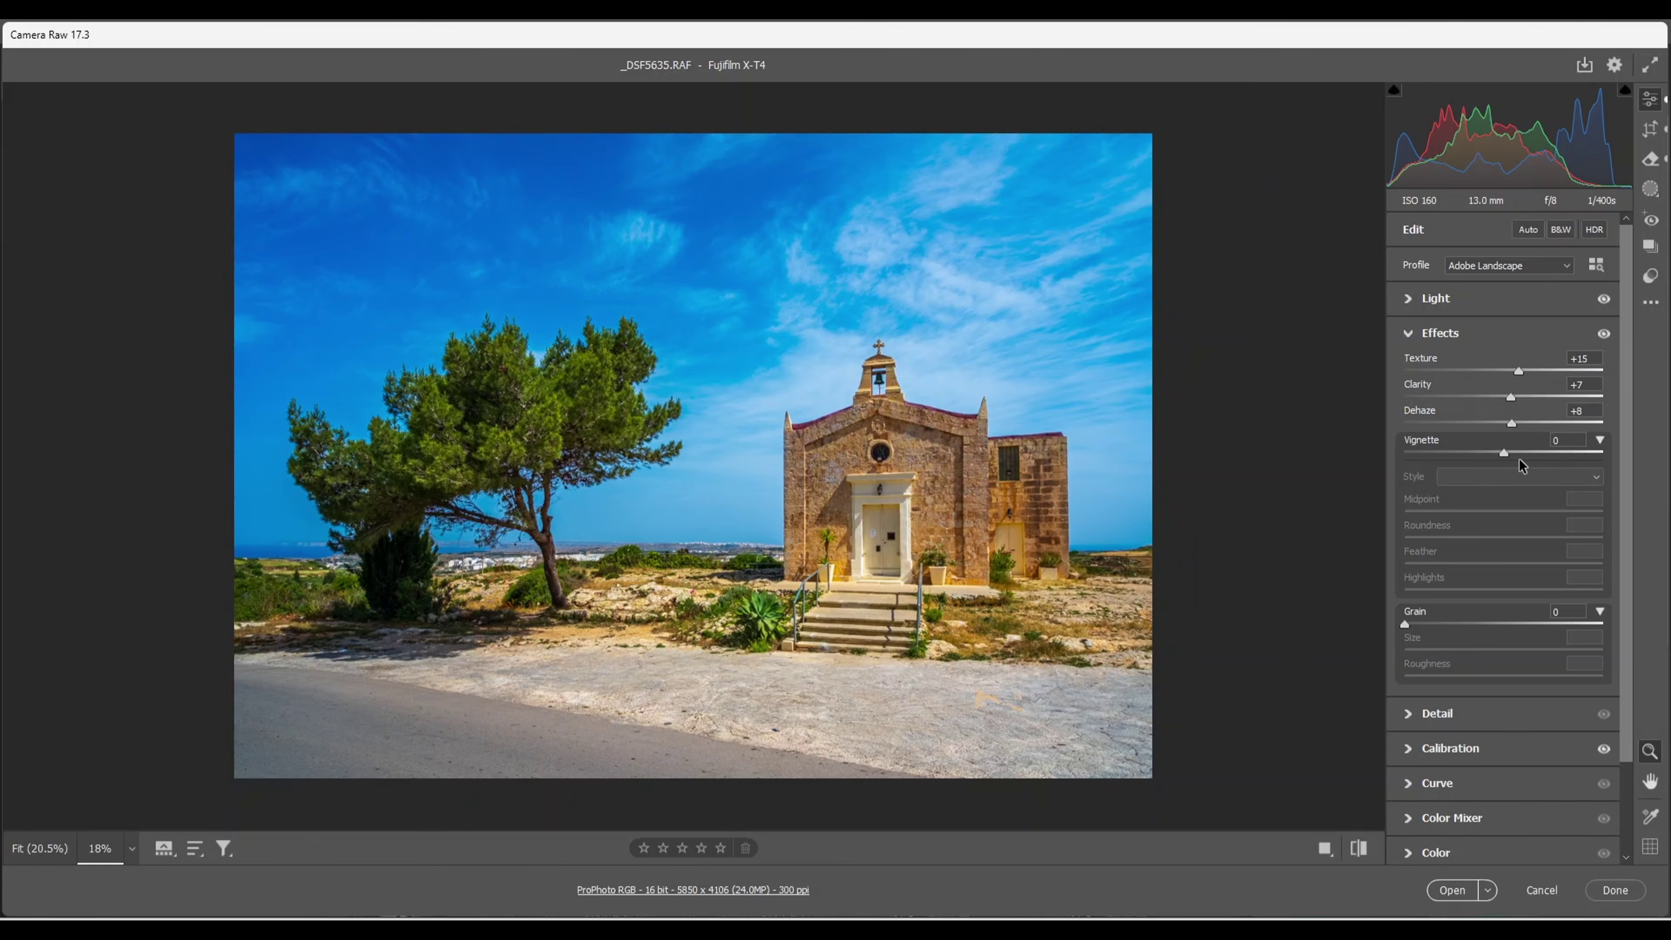
# Step: In the Detail settings, set Sharpening to 50, Radius to 0.5, Detail to 100 and Masking to 75
pyautogui.click(1406, 714)
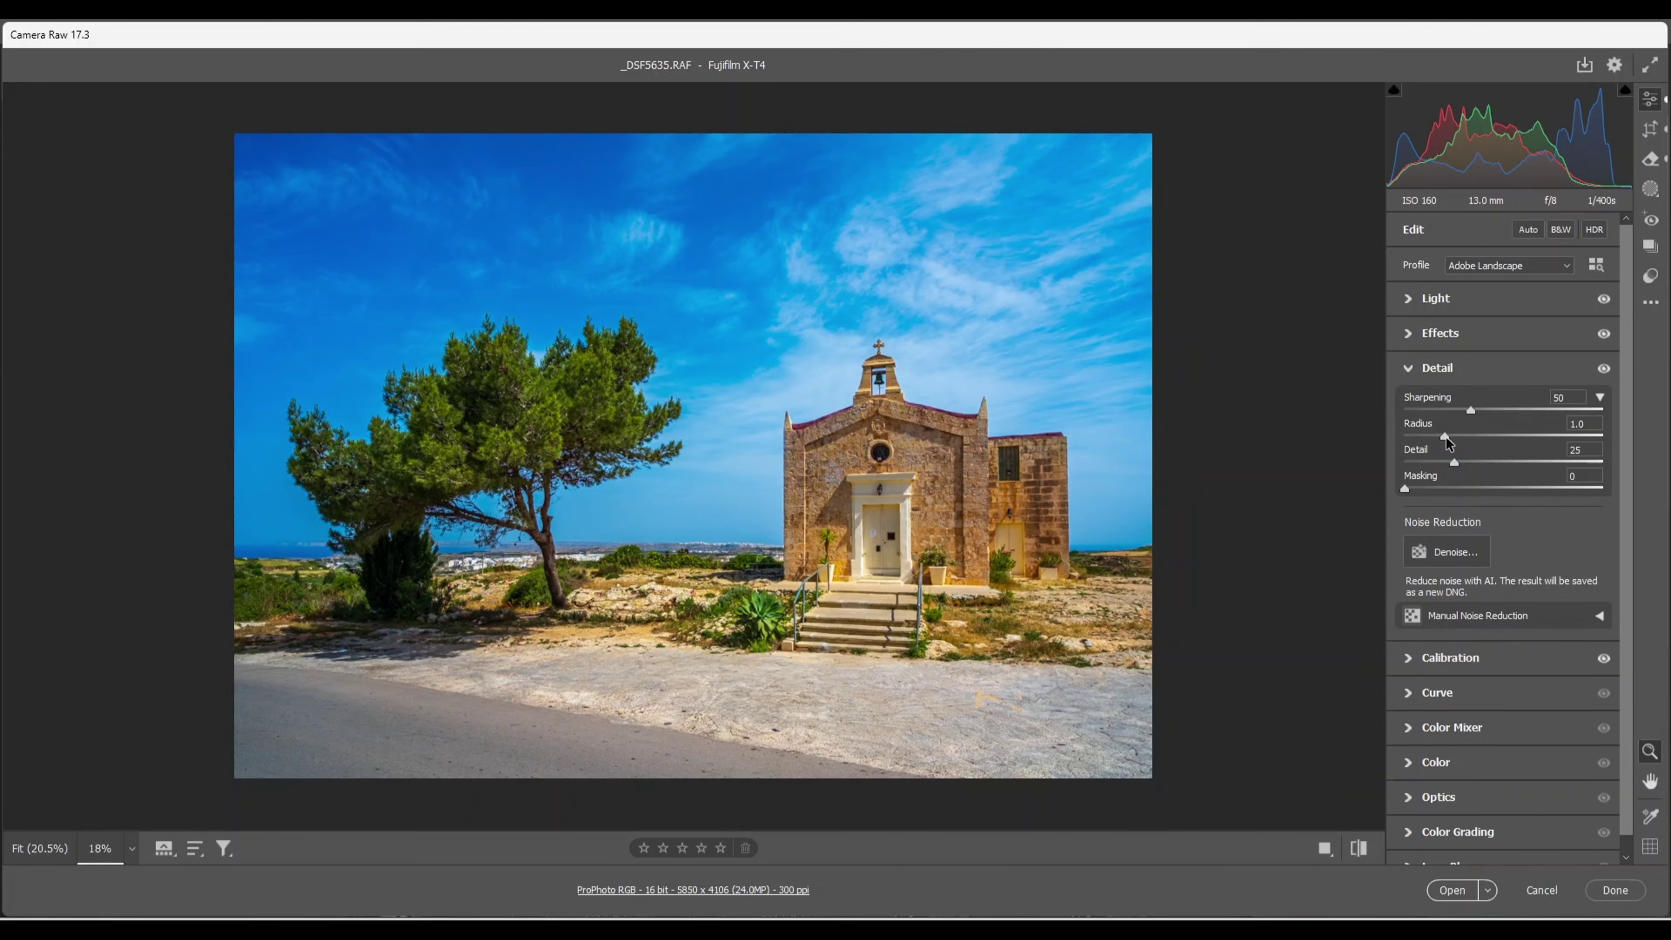
pyautogui.moveTo(1442, 436); pyautogui.dragTo(1380, 440)
pyautogui.moveTo(1402, 487); pyautogui.dragTo(1536, 492)
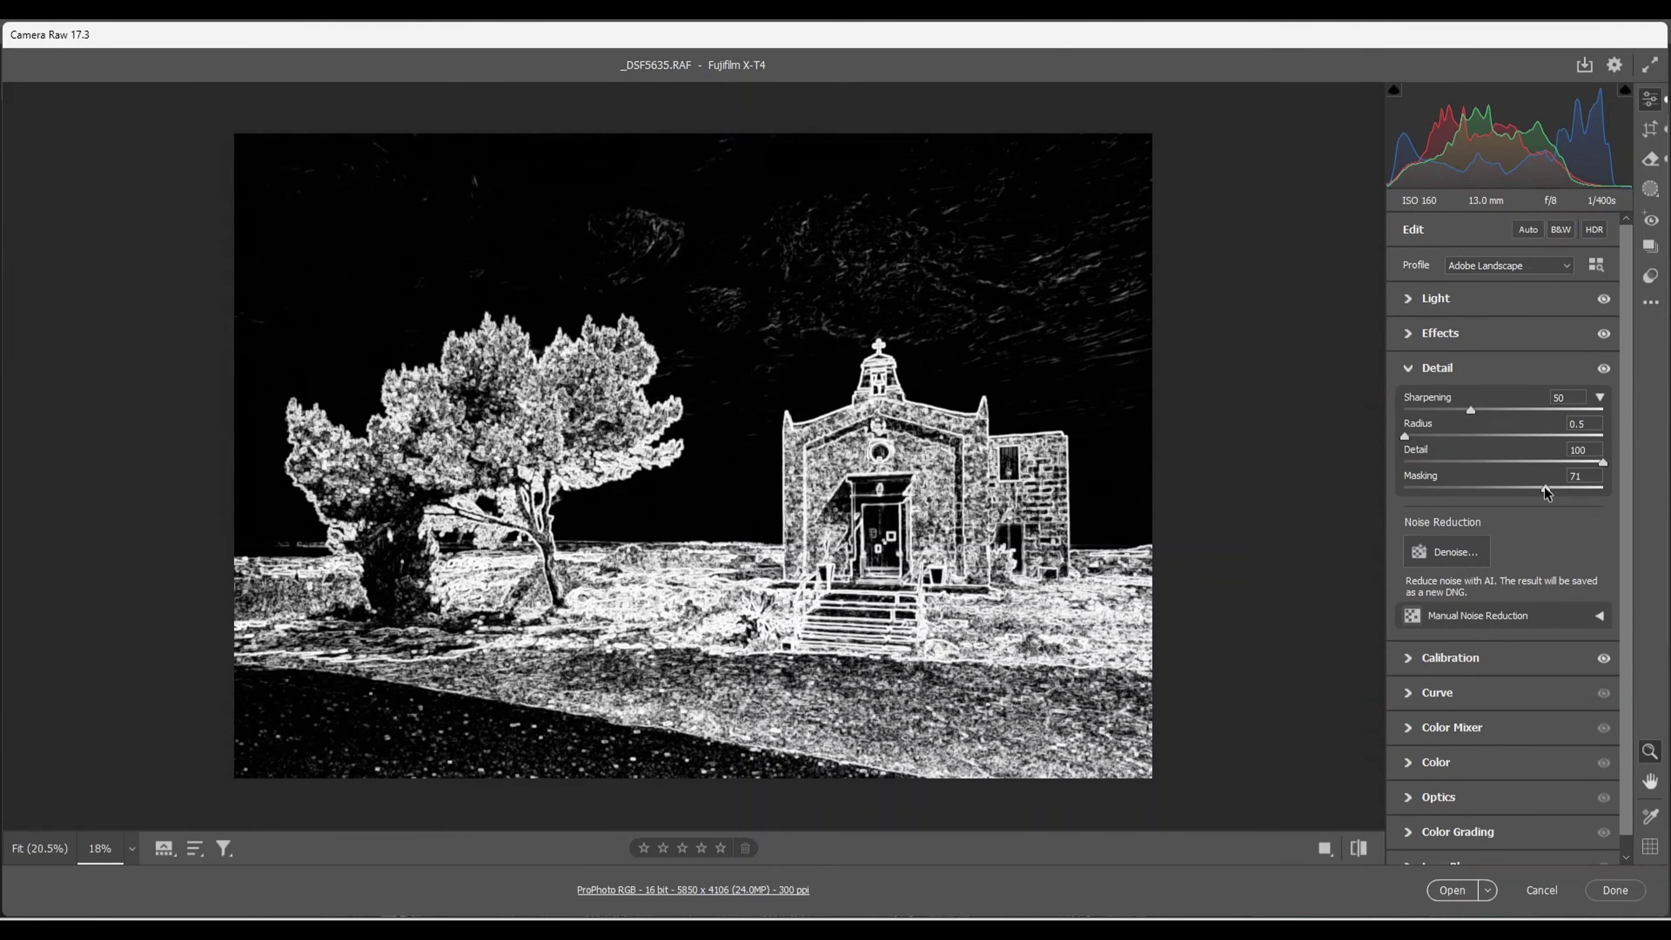
pyautogui.moveTo(1554, 488); pyautogui.dragTo(1552, 493)
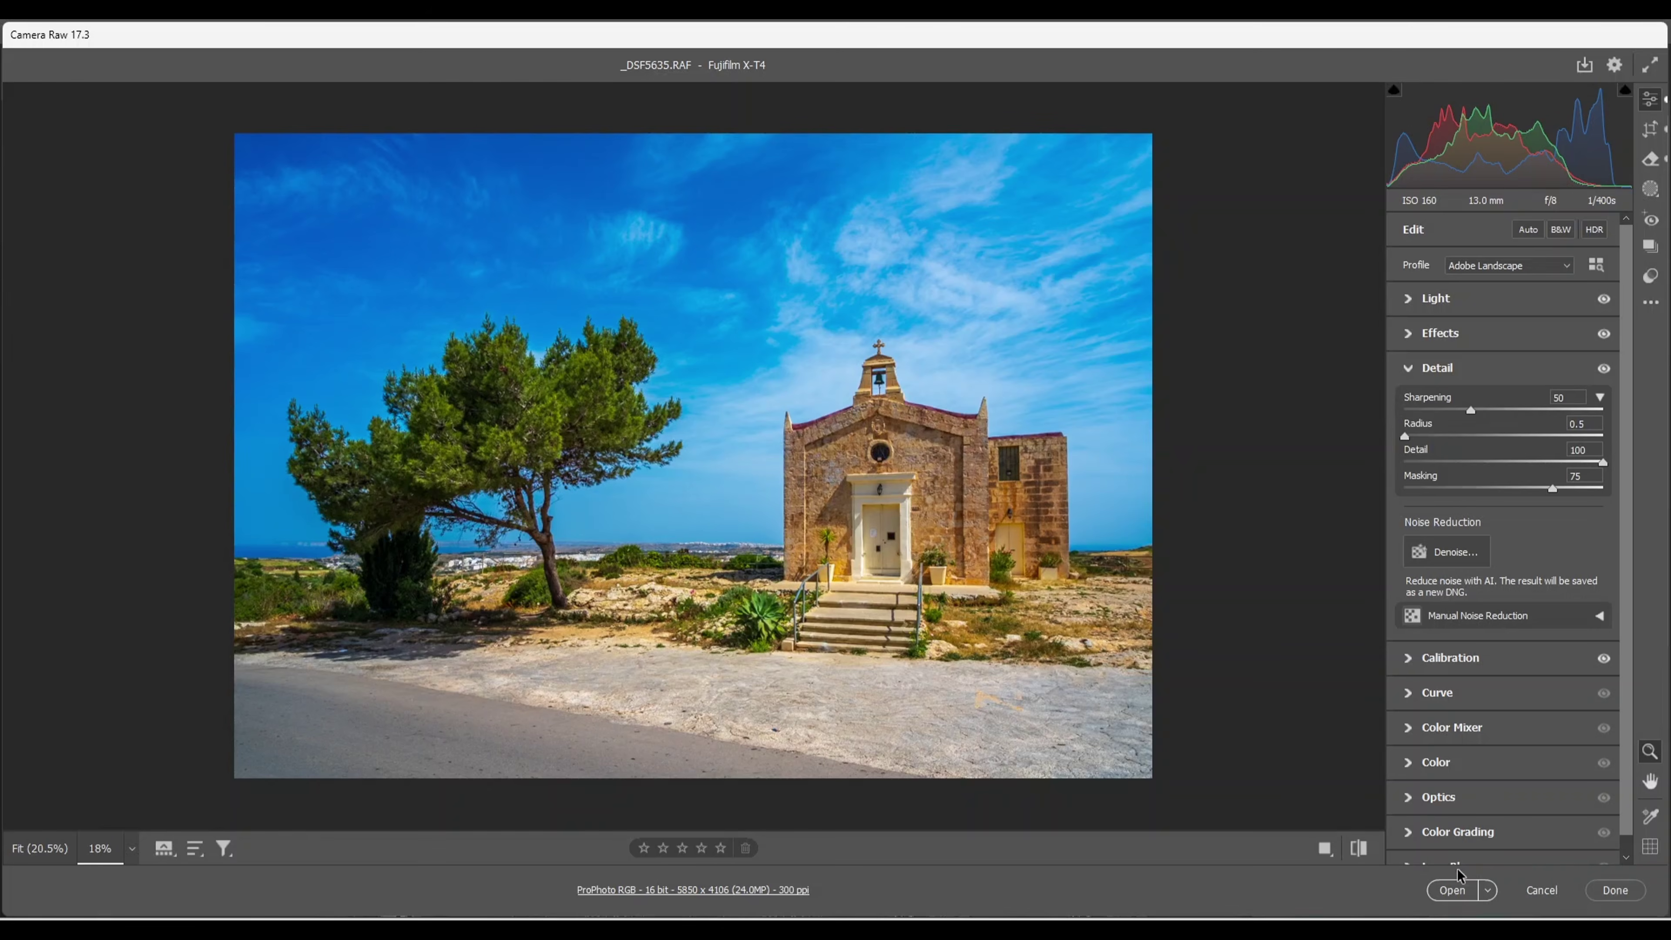
# Step: Open the developed photo in Photoshop and add a Black & White adjustment layer above the background
pyautogui.click(1448, 895)
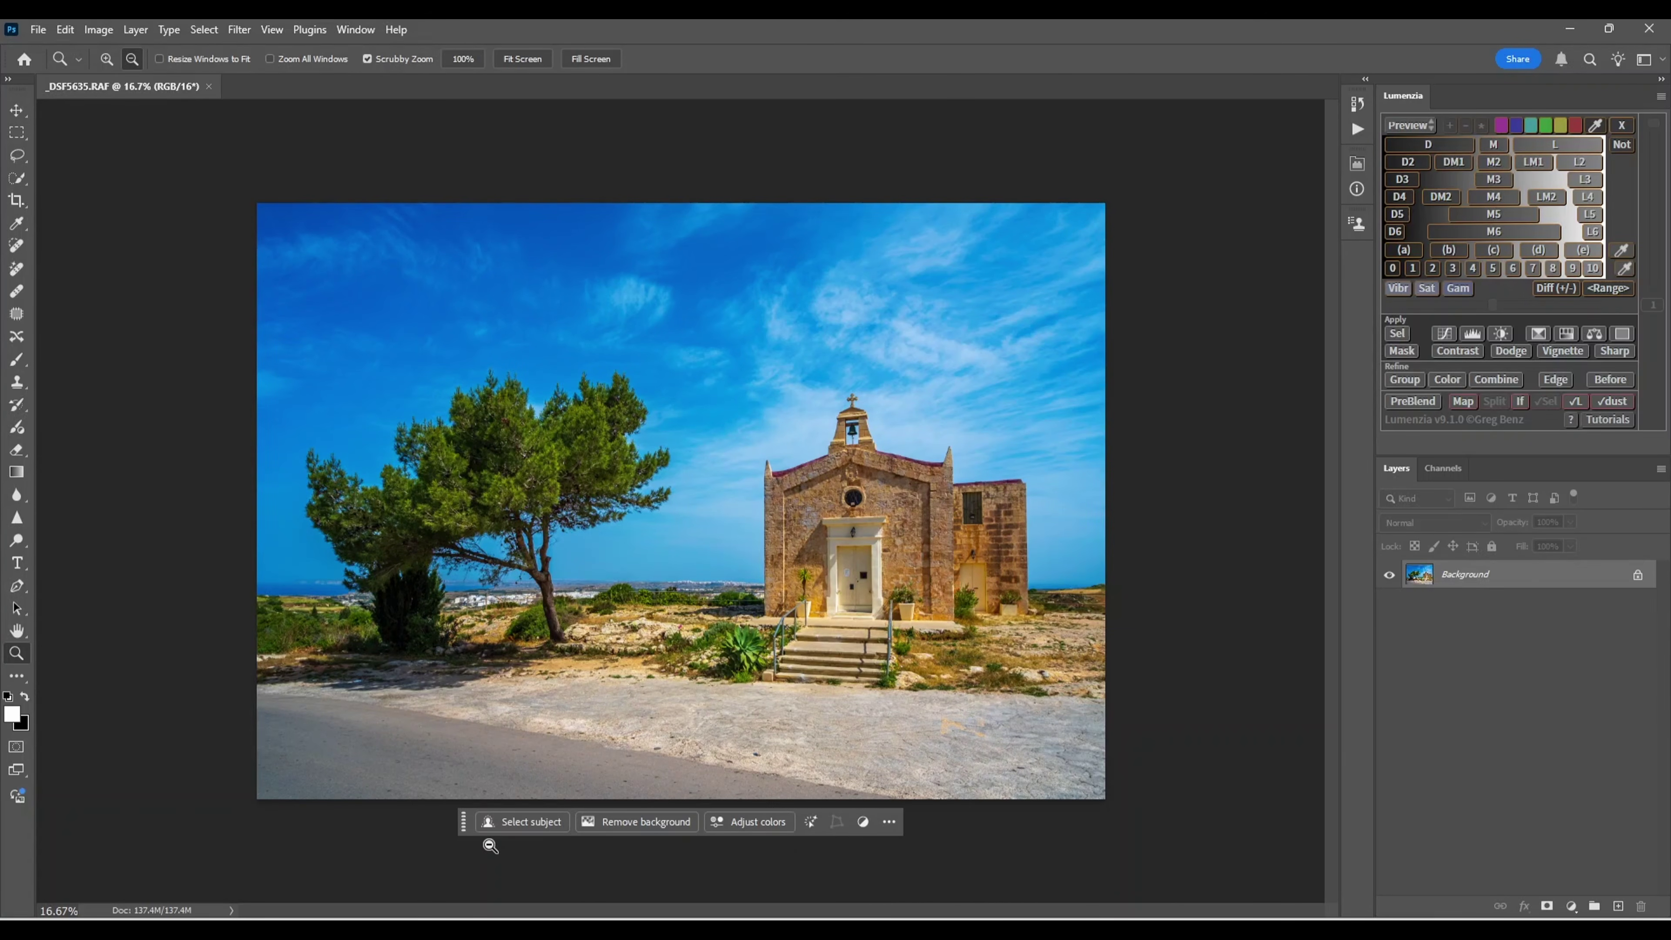
pyautogui.moveTo(463, 826); pyautogui.dragTo(474, 873)
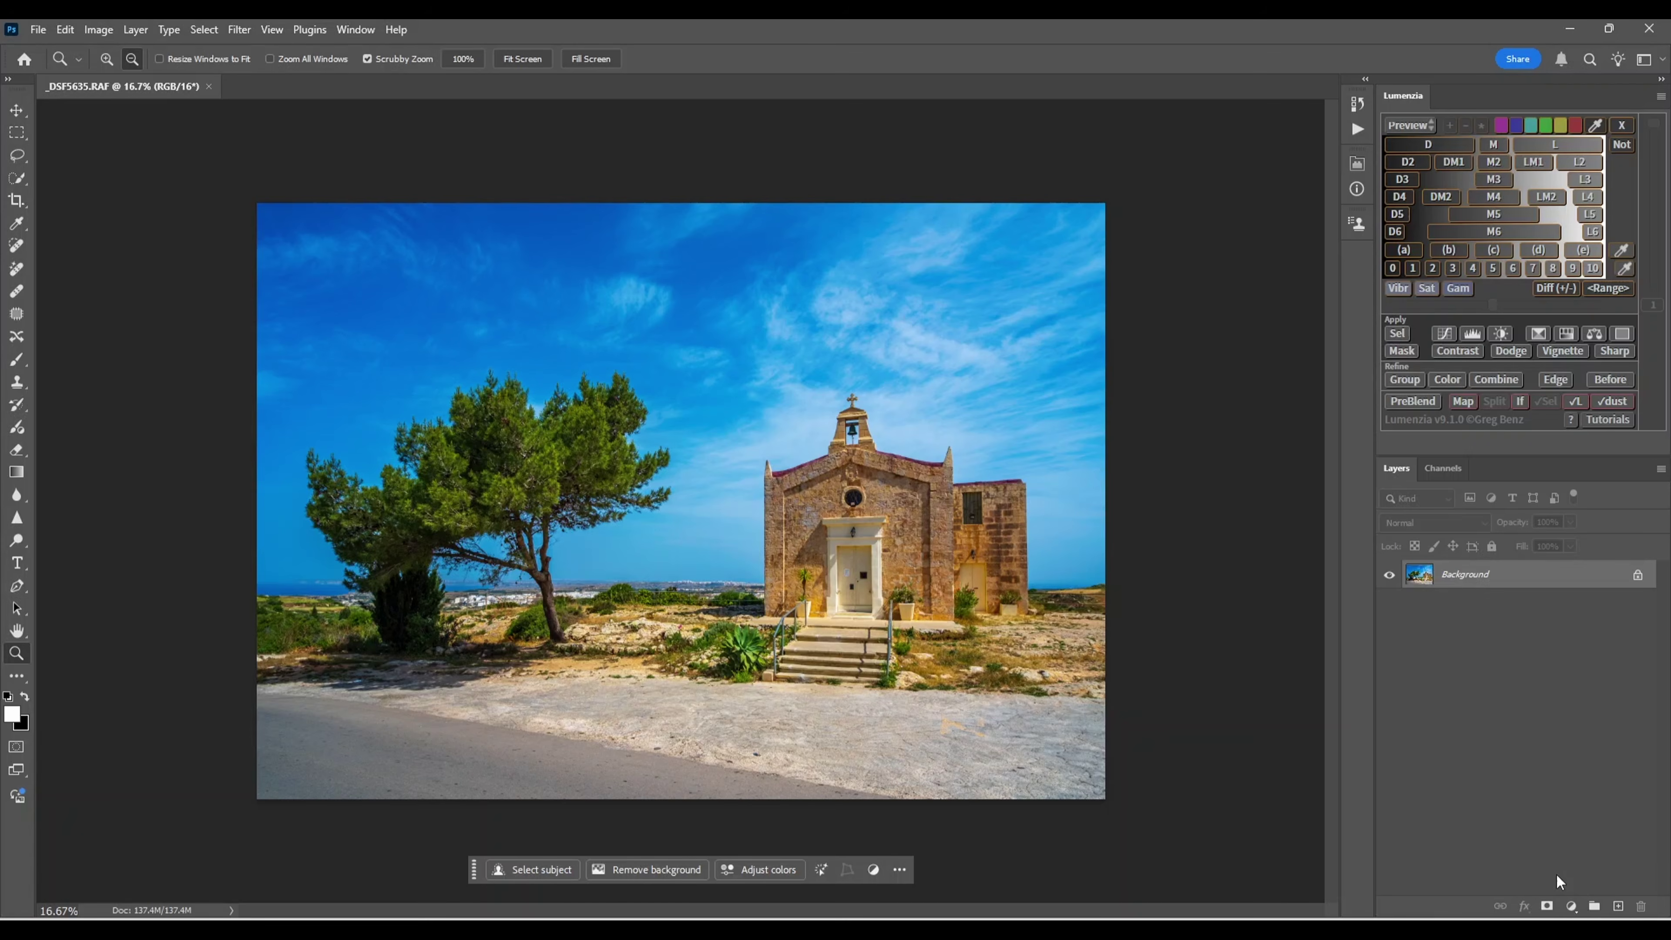
pyautogui.click(1572, 906)
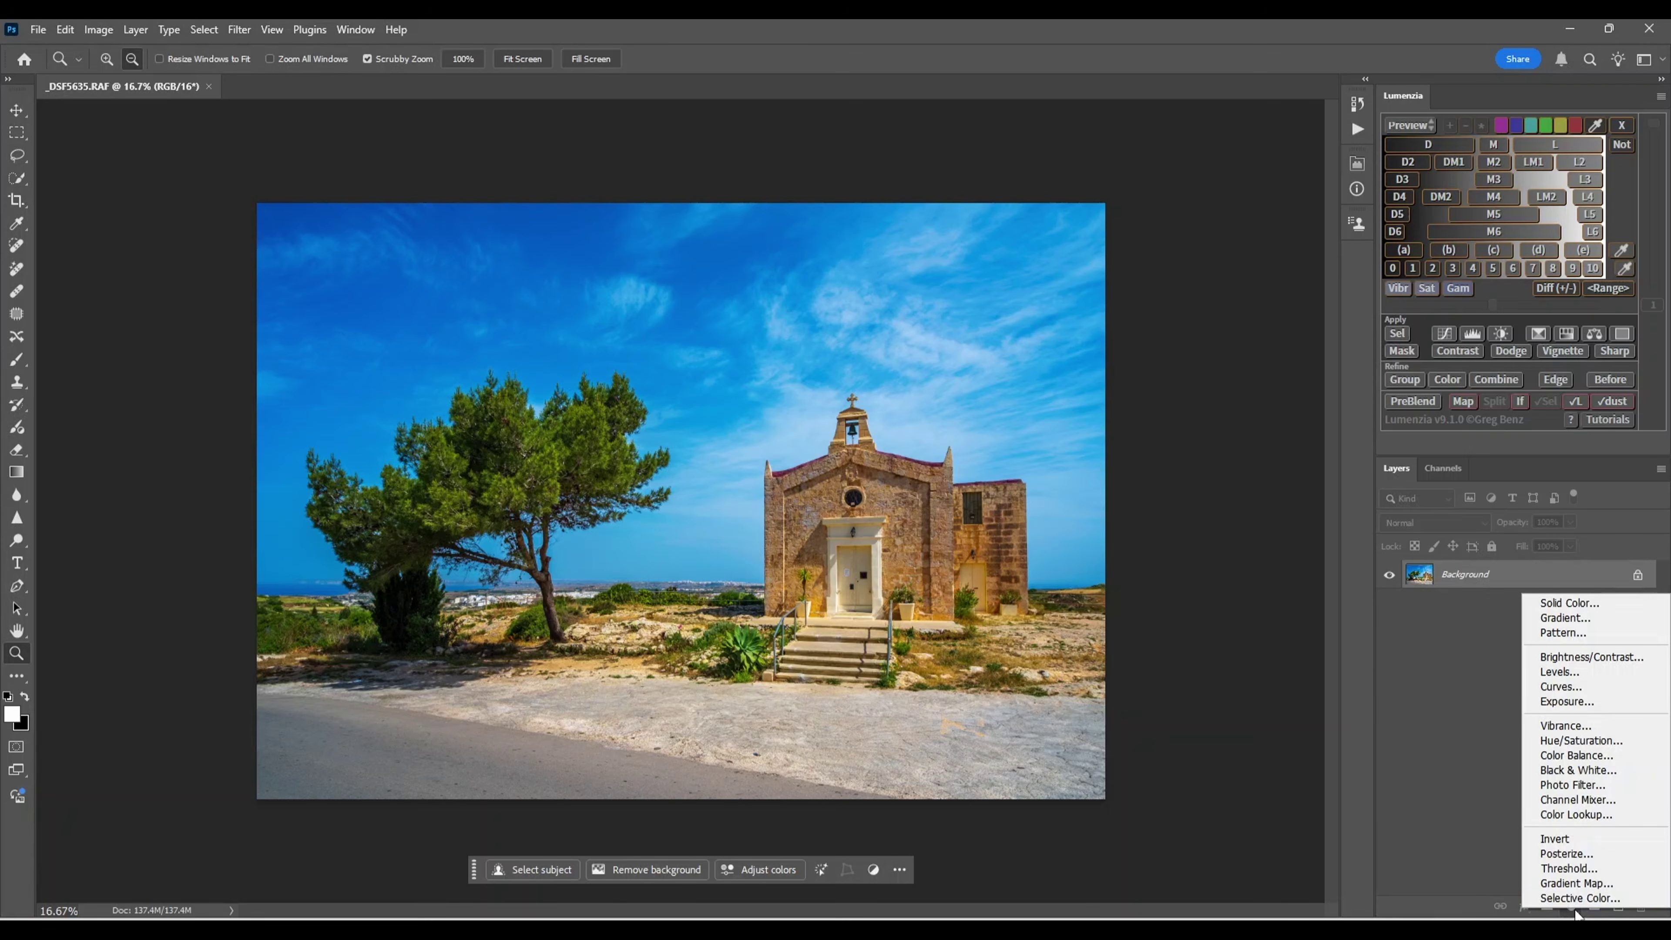
pyautogui.click(1554, 771)
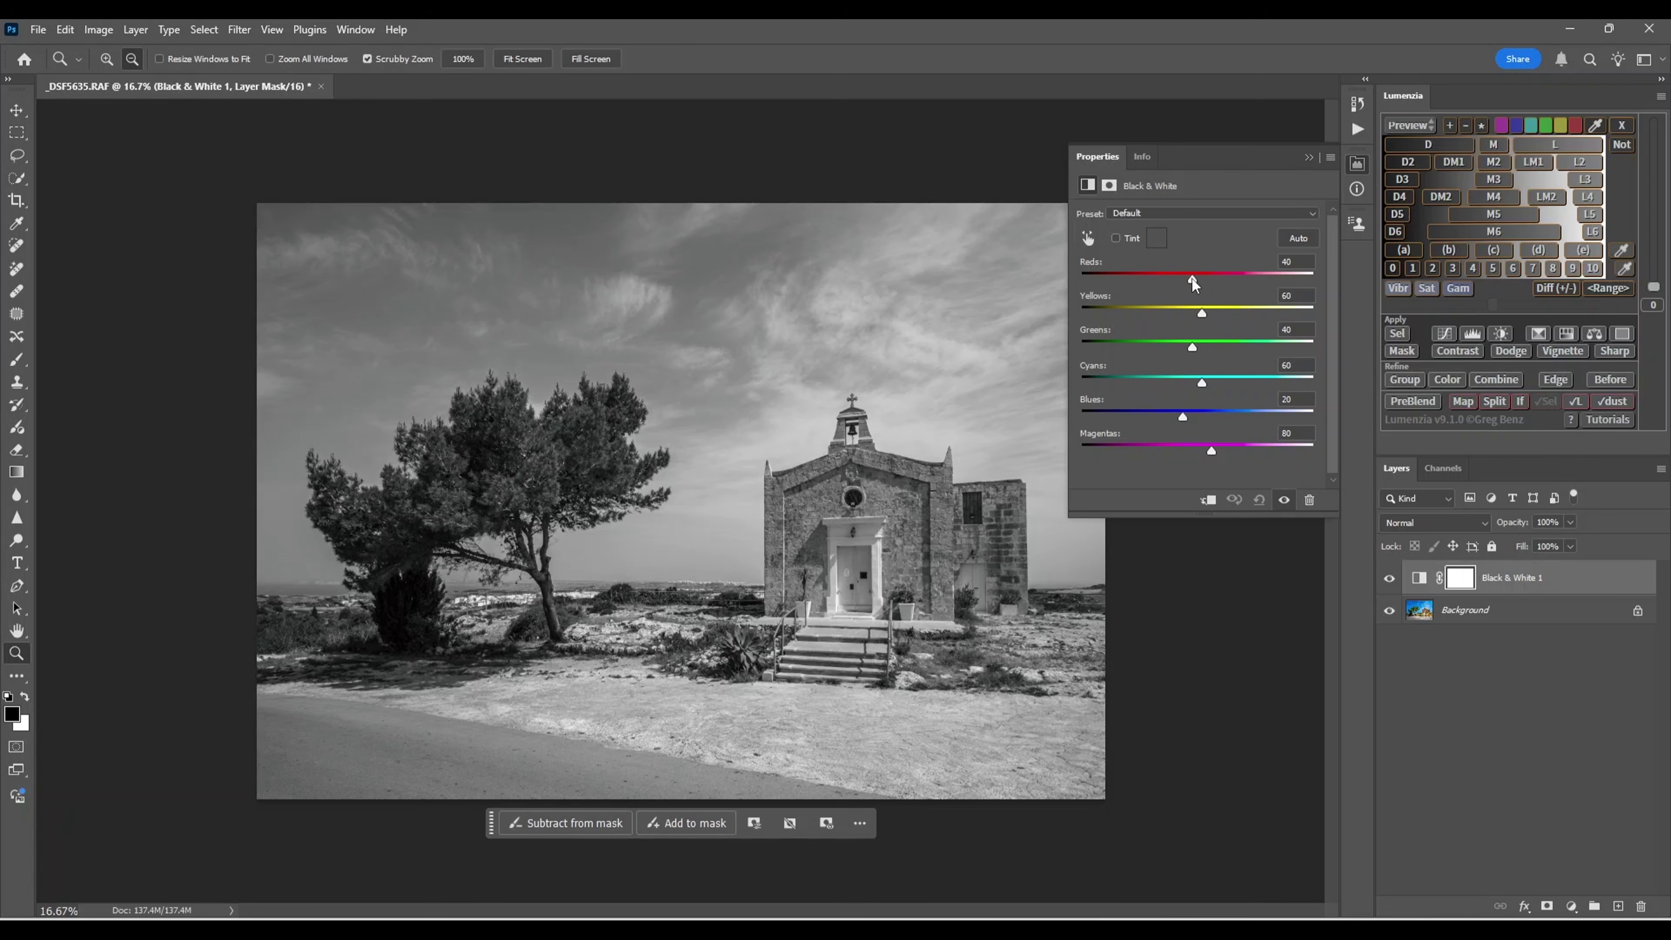
# Step: Set the Black & White adjustment's Reds to 15 and Yellows to 45
pyautogui.moveTo(1194, 283)
pyautogui.mouseDown()
pyautogui.moveTo(1159, 293)
pyautogui.moveTo(1194, 281)
pyautogui.mouseUp()
pyautogui.moveTo(1194, 285); pyautogui.dragTo(1177, 289)
pyautogui.hotkey('ctrl', 'z')
pyautogui.moveTo(1193, 288); pyautogui.dragTo(1182, 287)
pyautogui.moveTo(1201, 317)
pyautogui.mouseDown()
pyautogui.moveTo(1218, 322)
pyautogui.moveTo(1195, 319)
pyautogui.mouseUp()
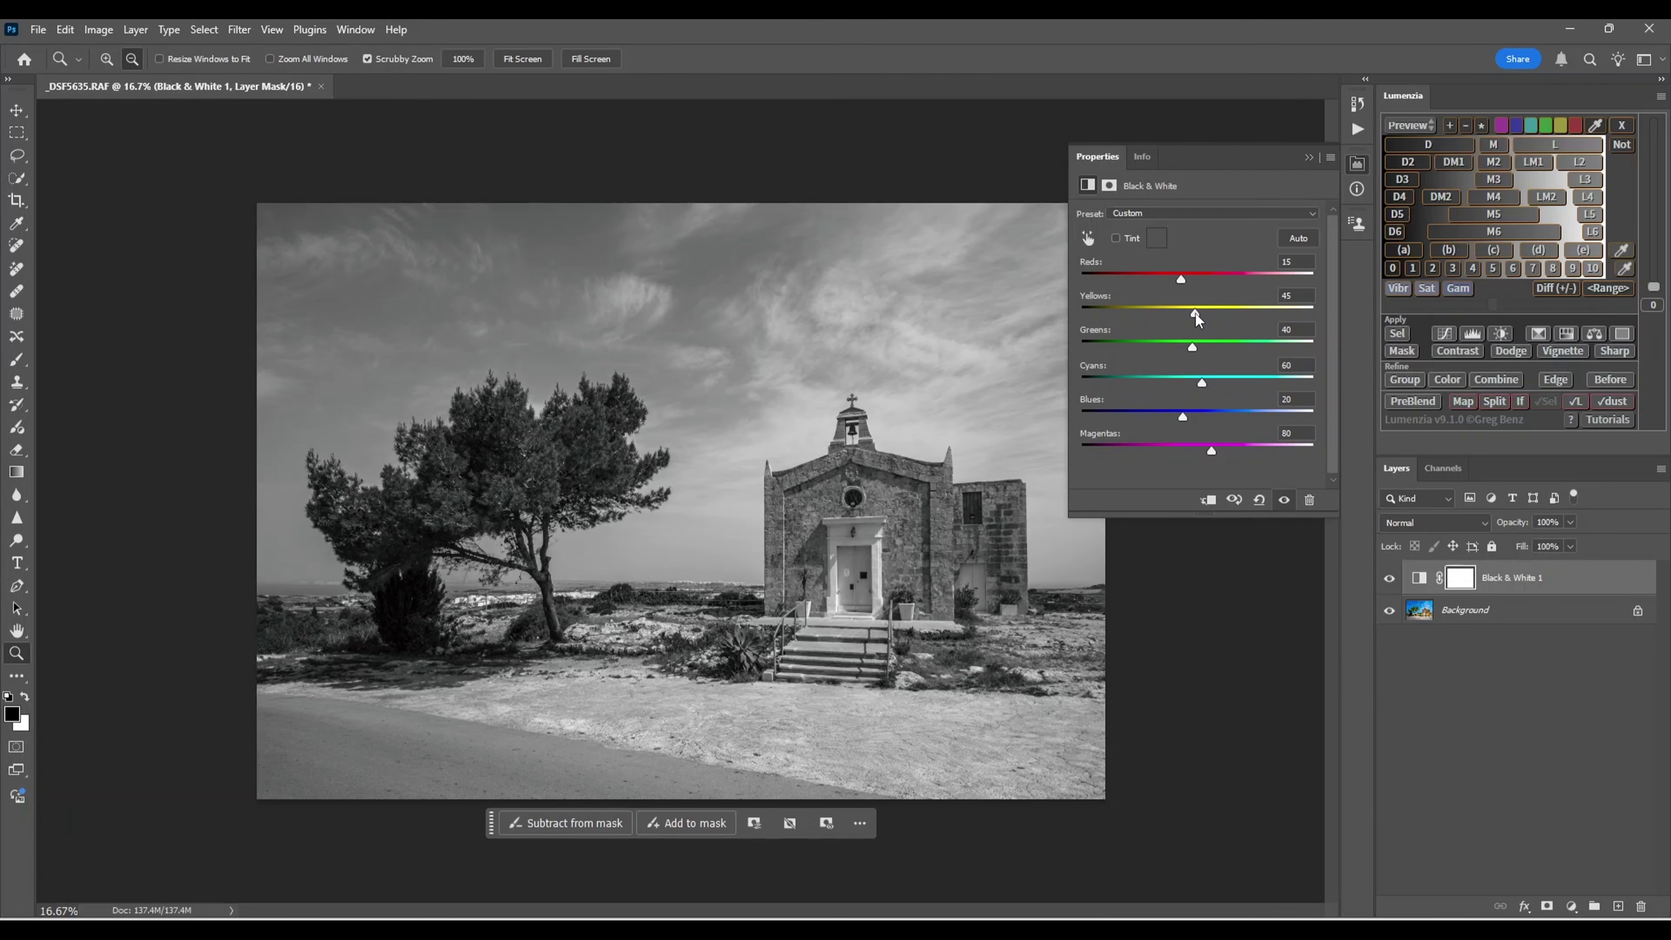
# Step: Set the Black & White adjustment's Greens to 68, Cyans to 34 and Blues to 6, and close its properties
pyautogui.moveTo(1194, 353)
pyautogui.mouseDown()
pyautogui.moveTo(1155, 354)
pyautogui.moveTo(1191, 356)
pyautogui.mouseUp()
pyautogui.click(1194, 353)
pyautogui.moveTo(1194, 353); pyautogui.dragTo(1208, 354)
pyautogui.moveTo(1203, 387); pyautogui.dragTo(1192, 388)
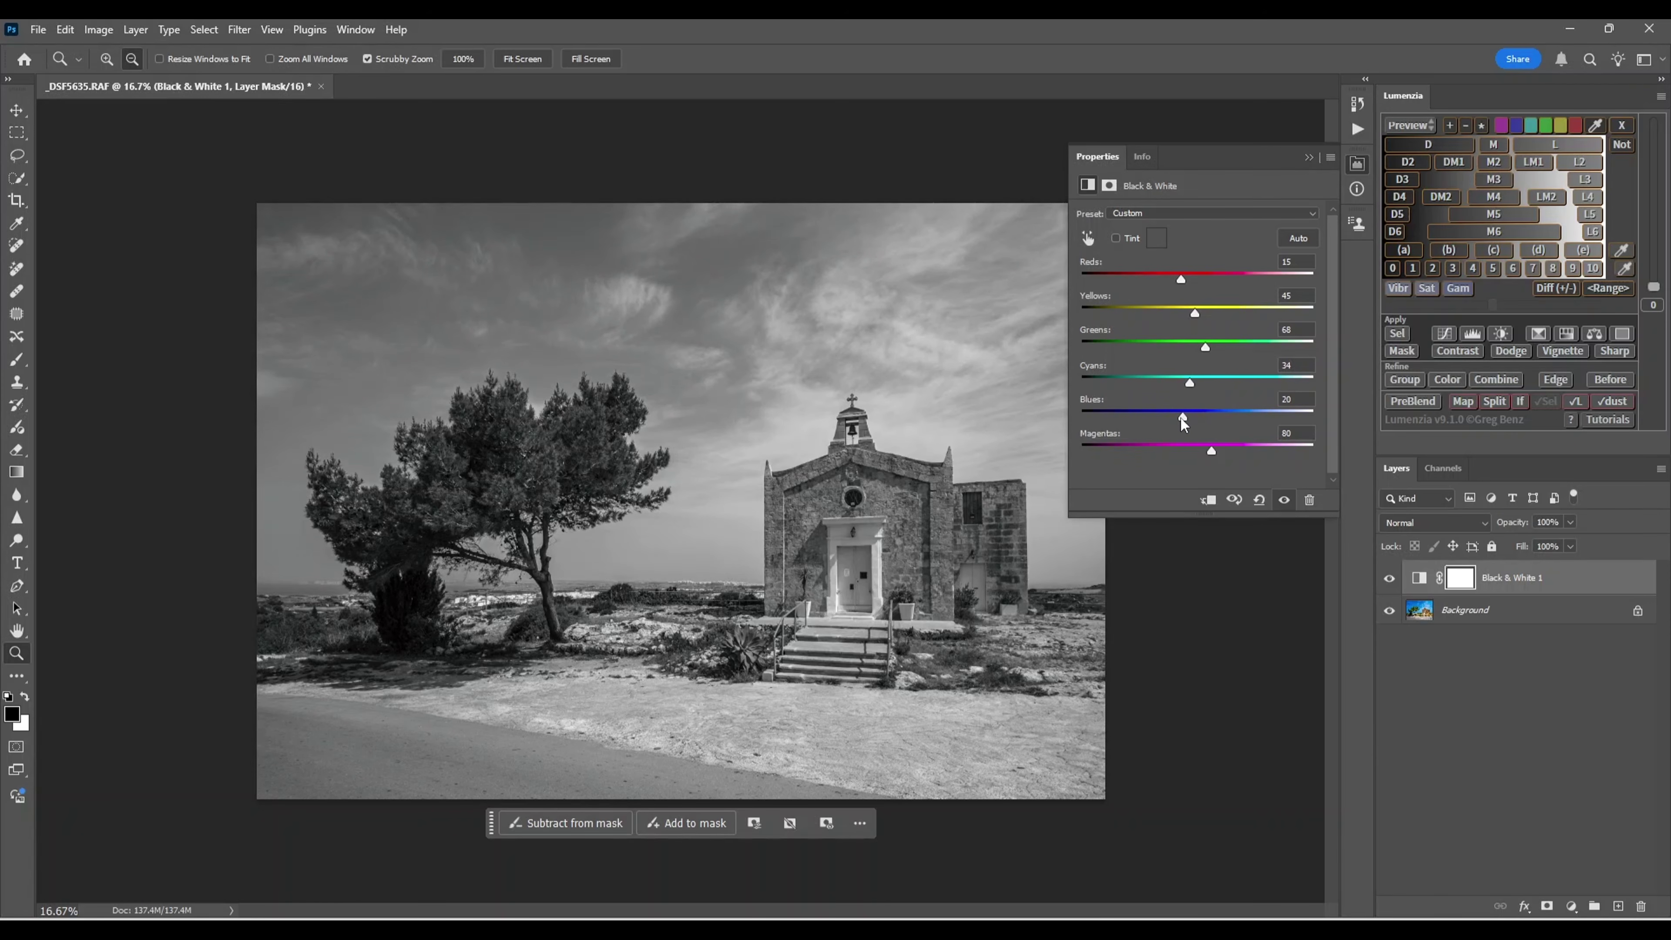
pyautogui.moveTo(1182, 423)
pyautogui.mouseDown()
pyautogui.moveTo(1119, 433)
pyautogui.moveTo(1181, 420)
pyautogui.mouseUp()
pyautogui.moveTo(1185, 424); pyautogui.dragTo(1180, 425)
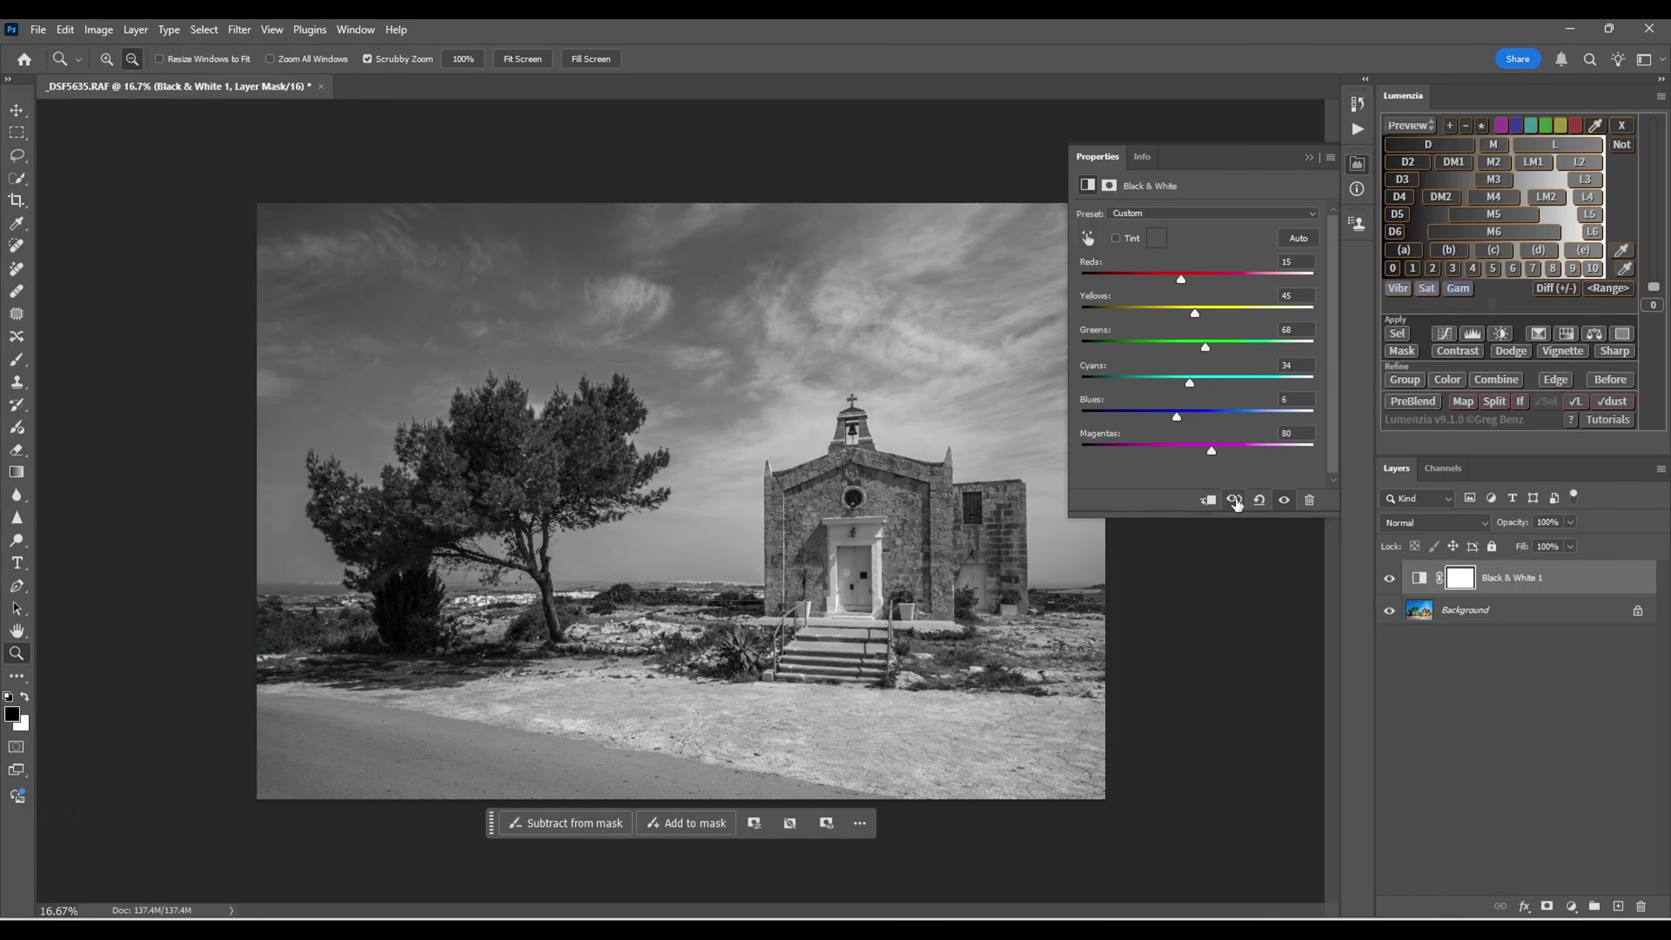
pyautogui.click(1235, 501)
pyautogui.click(1234, 501)
pyautogui.click(1309, 158)
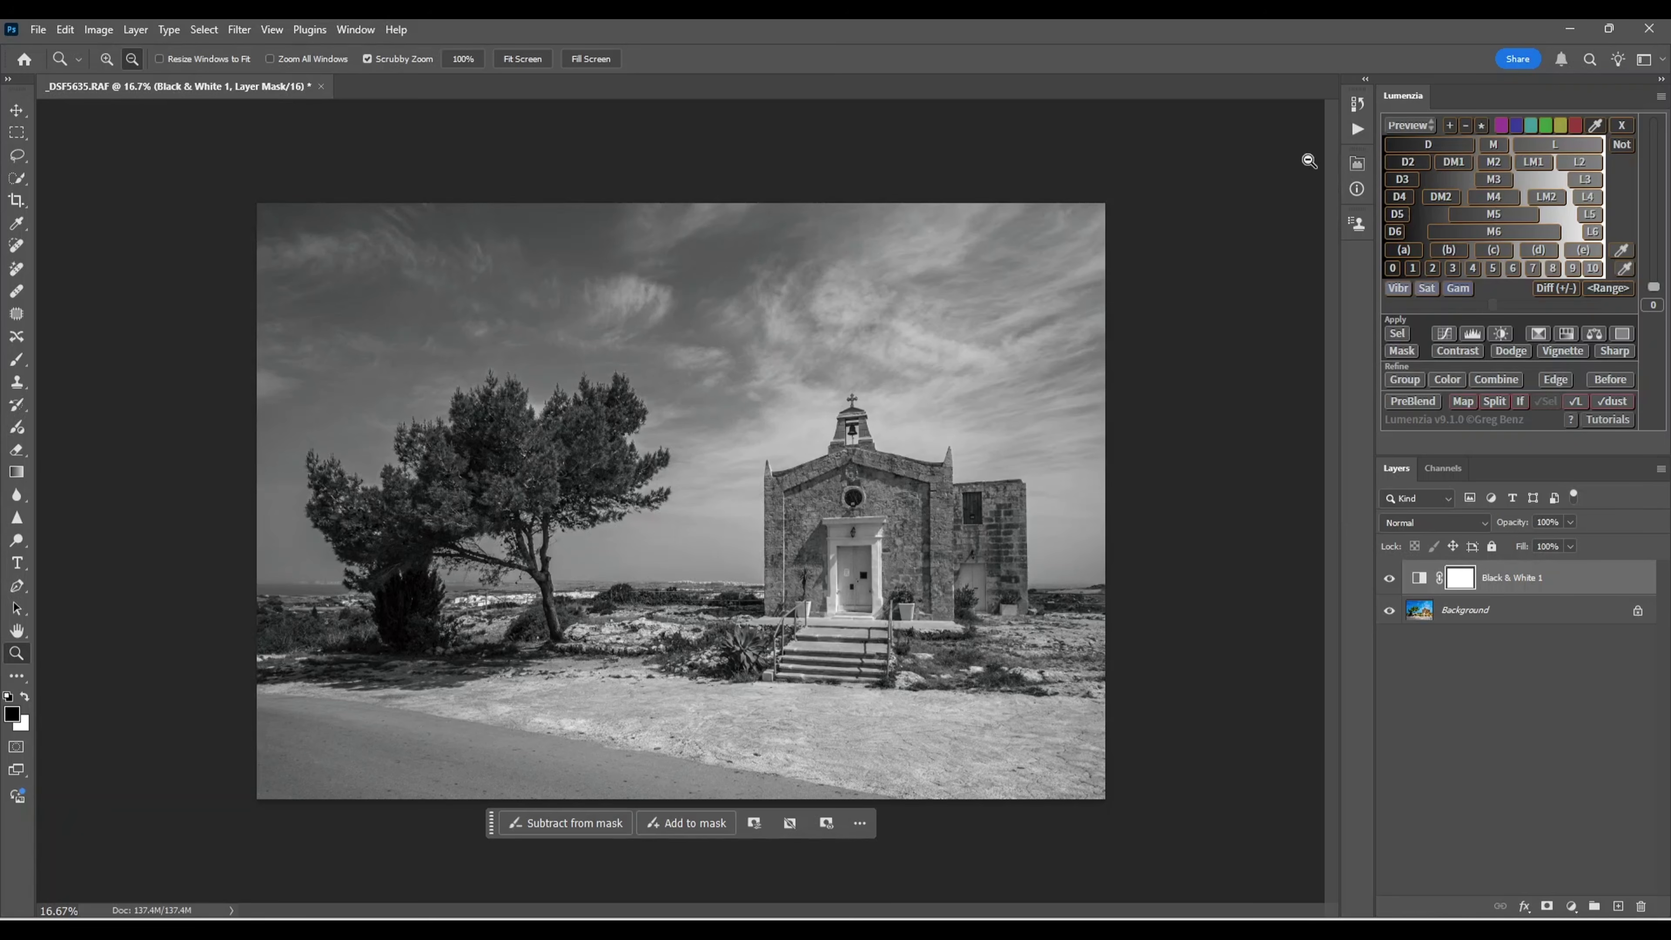
# Step: Add a black-to-white Gradient Map adjustment layer using the Classic method, and flatten the image
pyautogui.click(1572, 907)
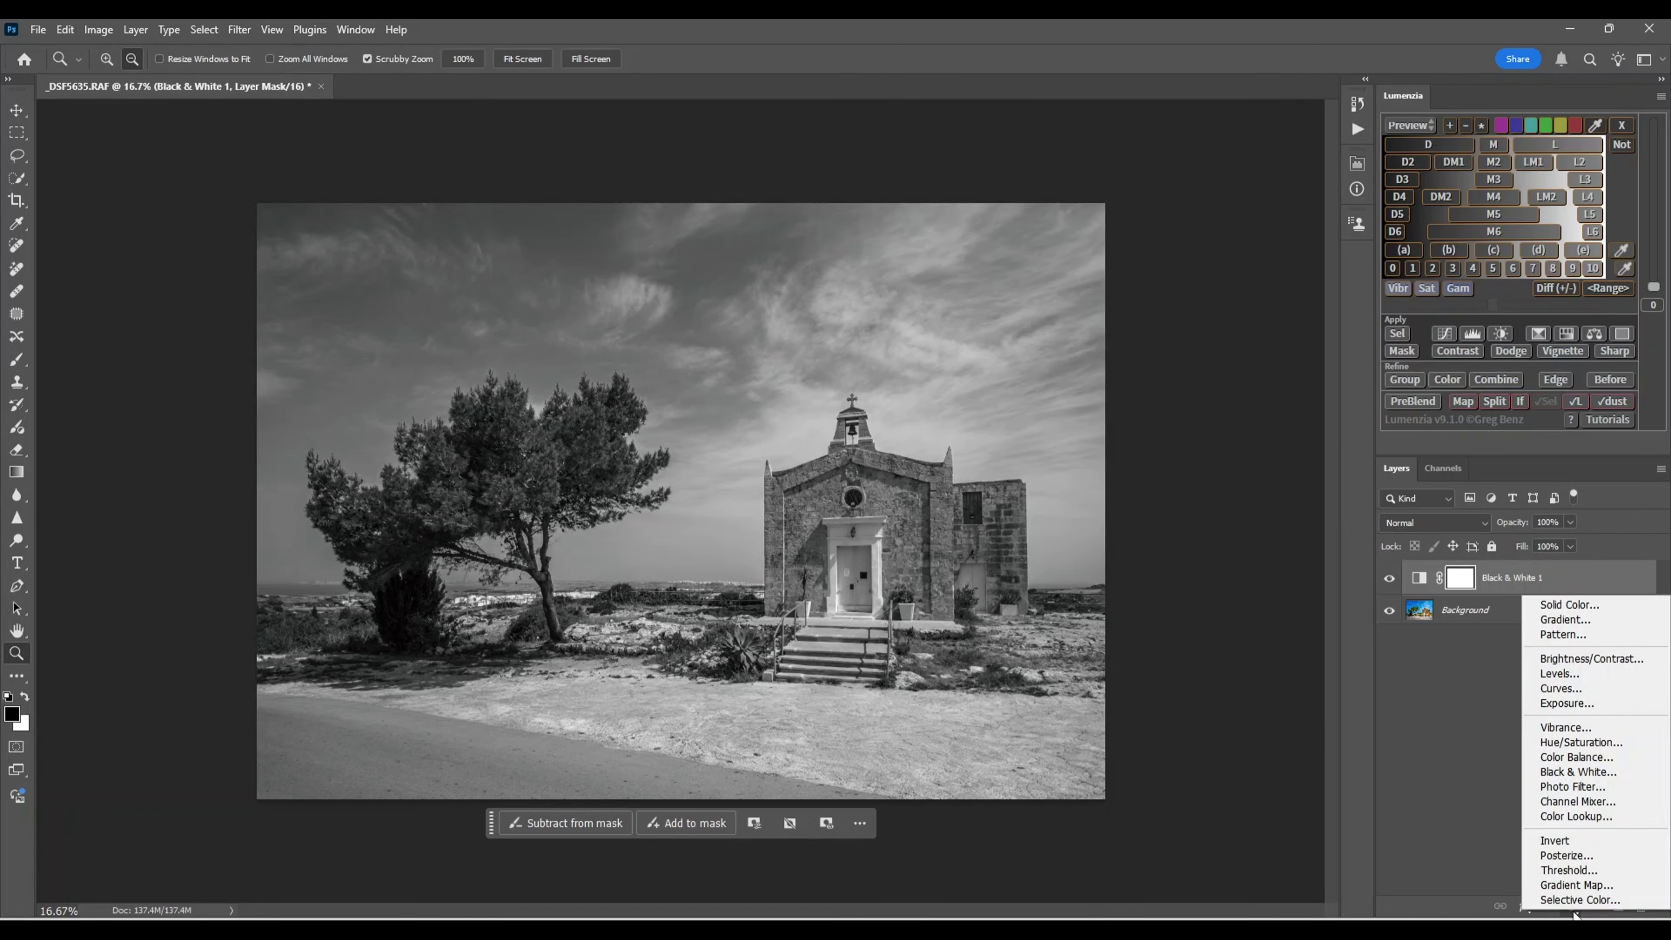
pyautogui.click(1558, 886)
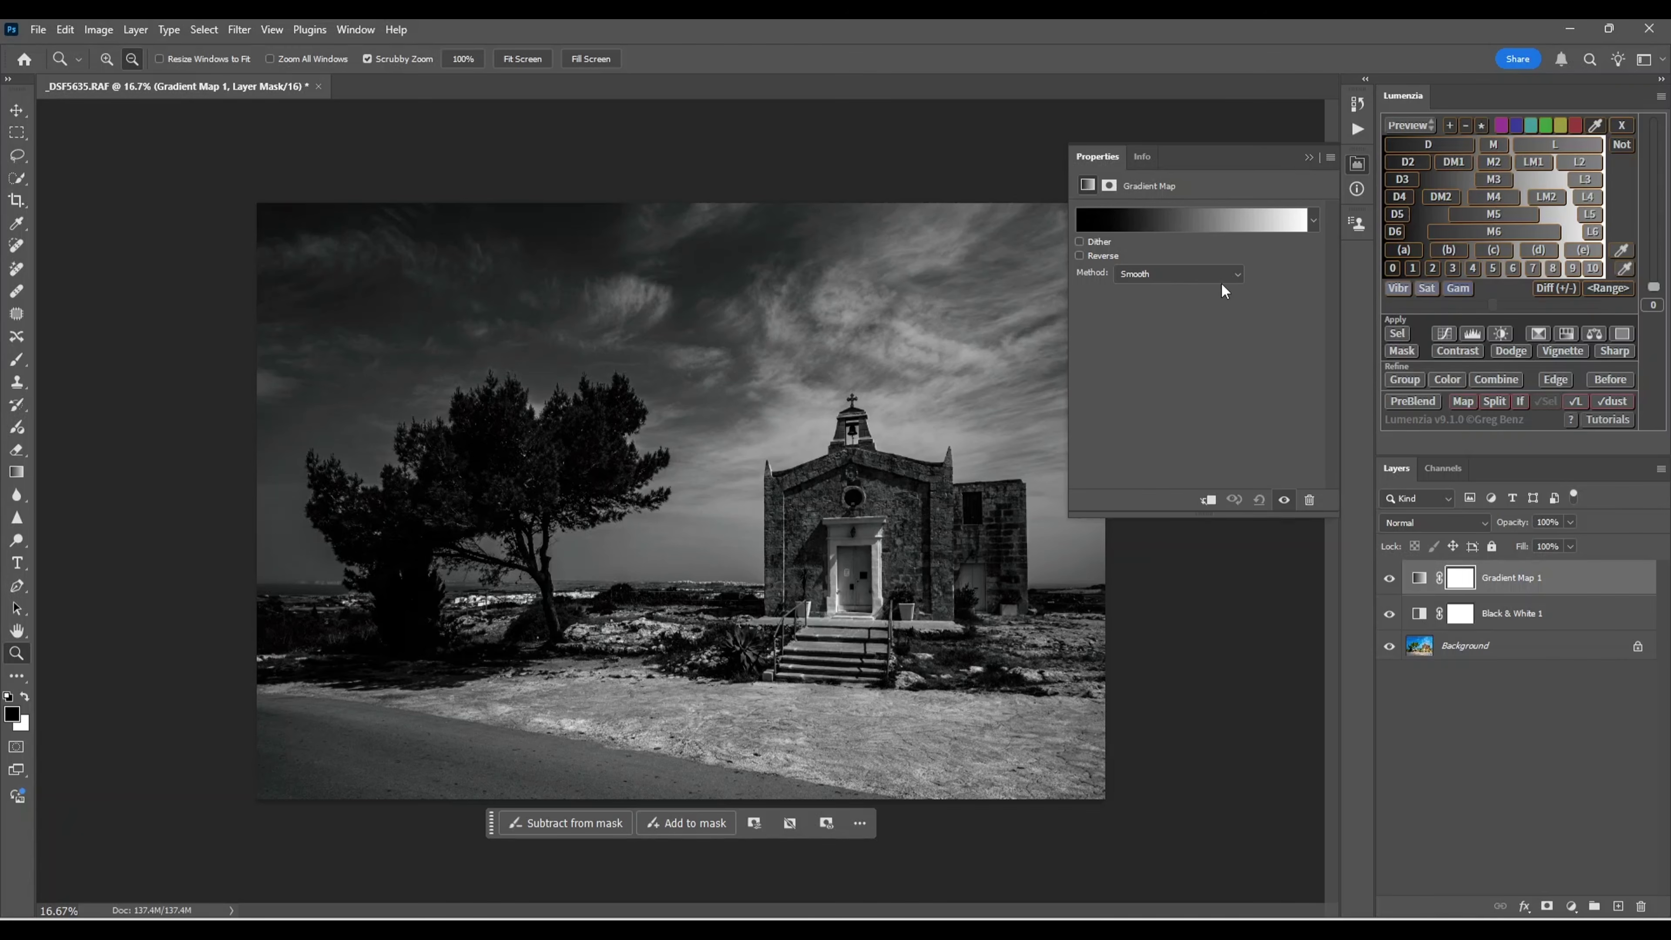
pyautogui.click(1238, 274)
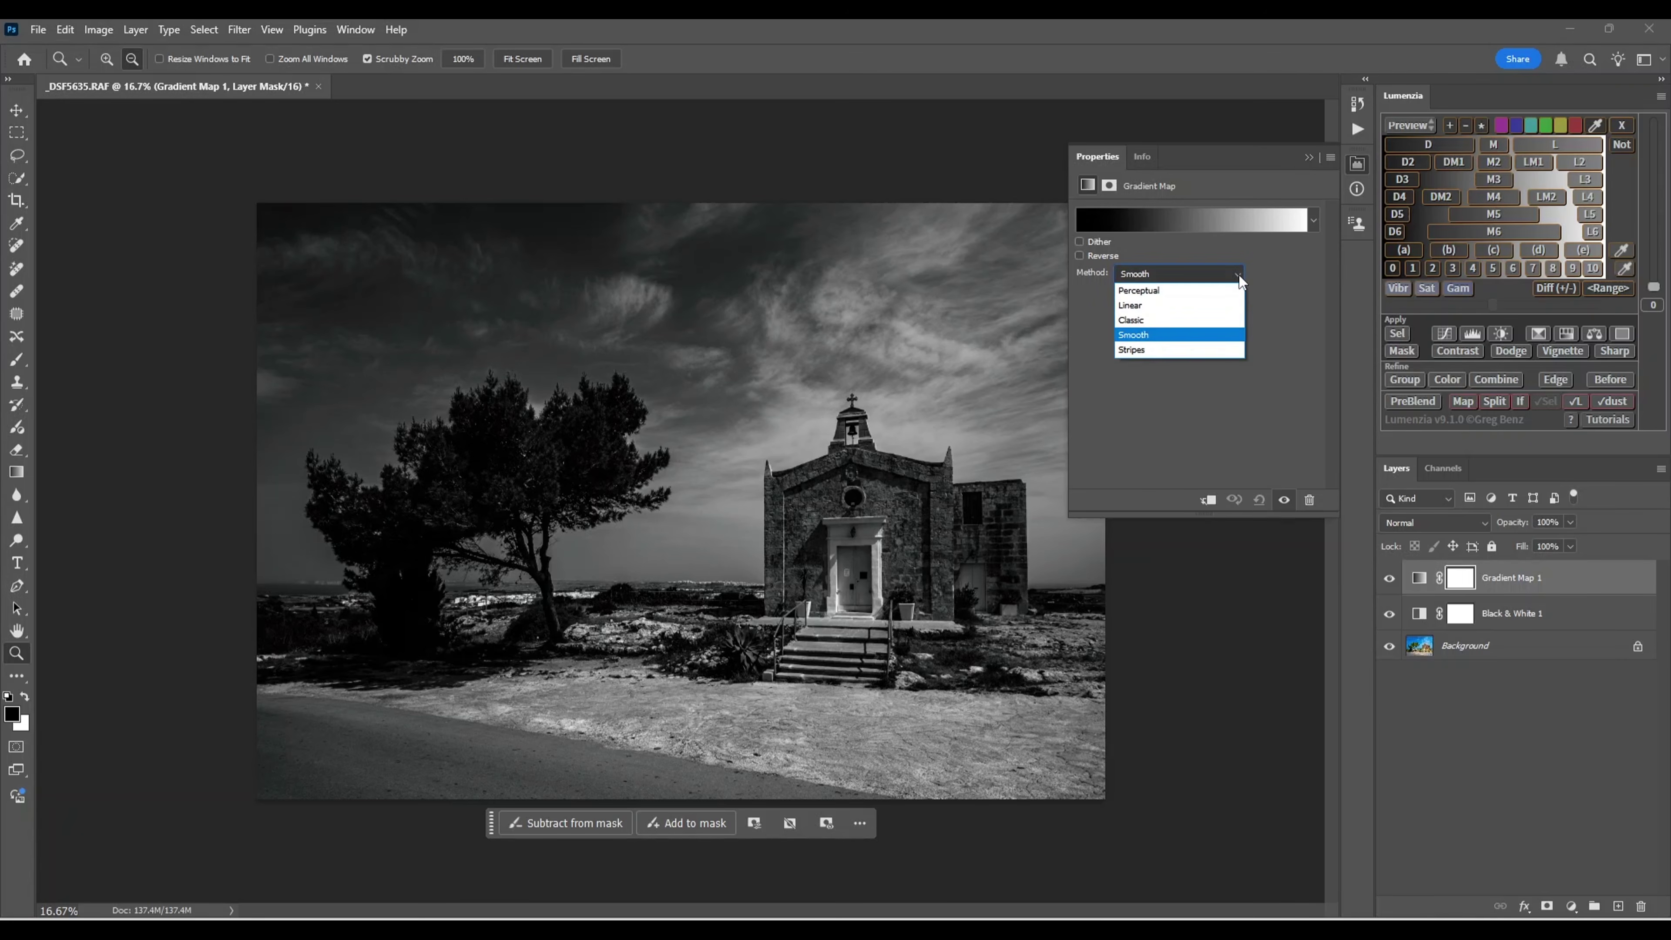
pyautogui.click(1148, 318)
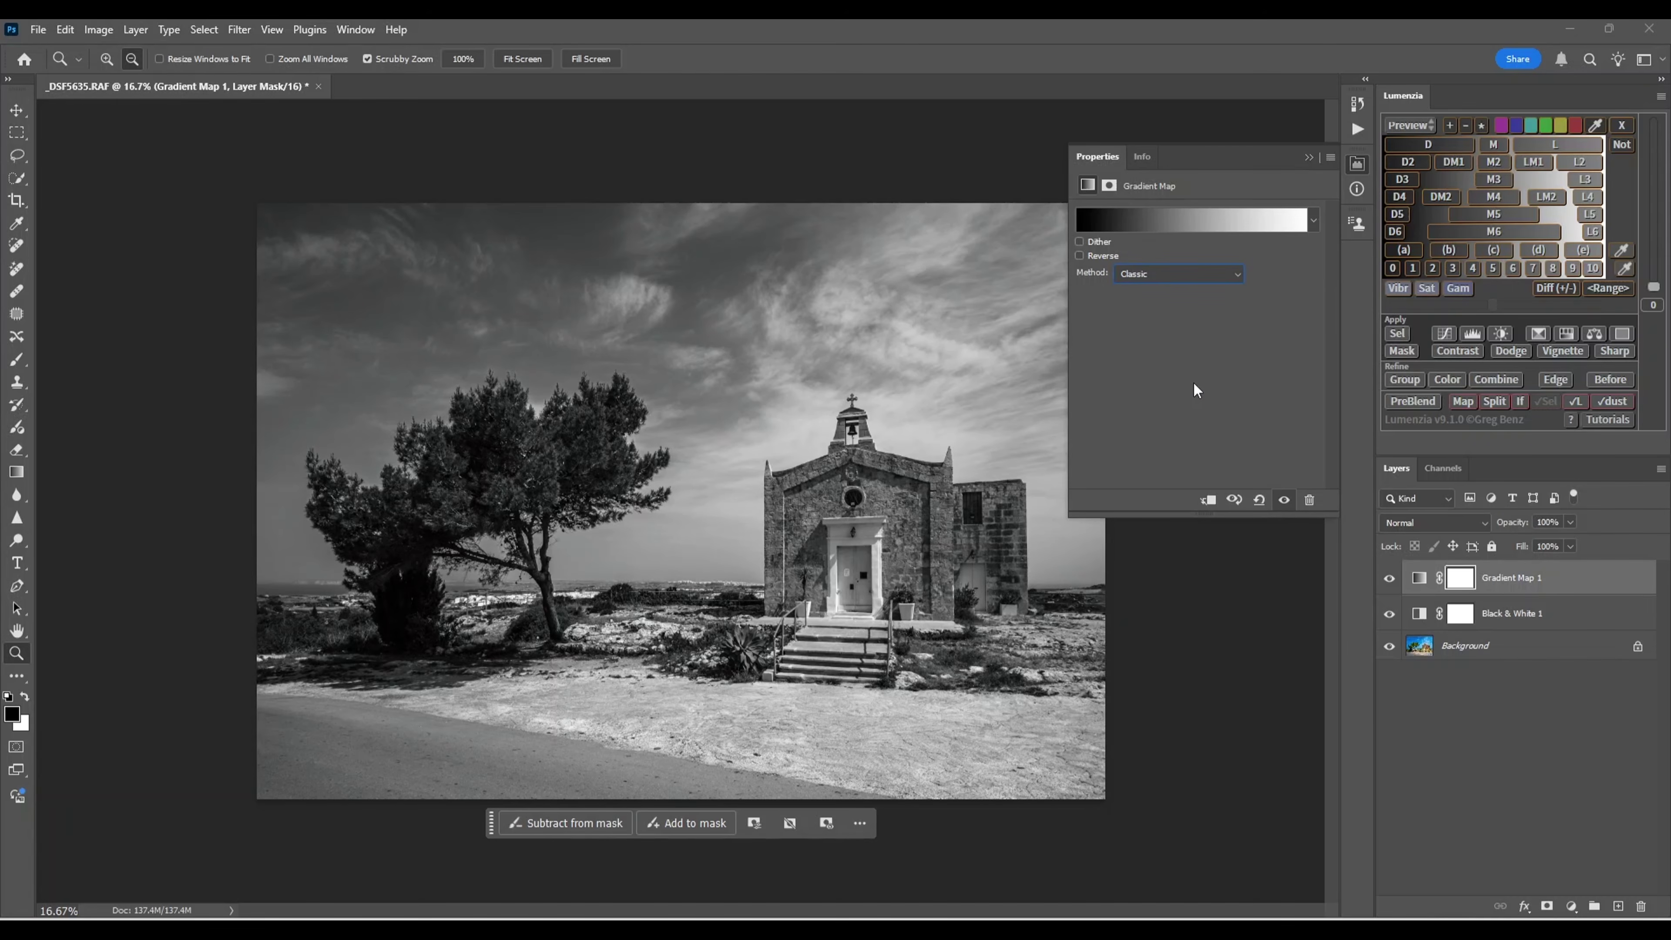
pyautogui.click(1309, 159)
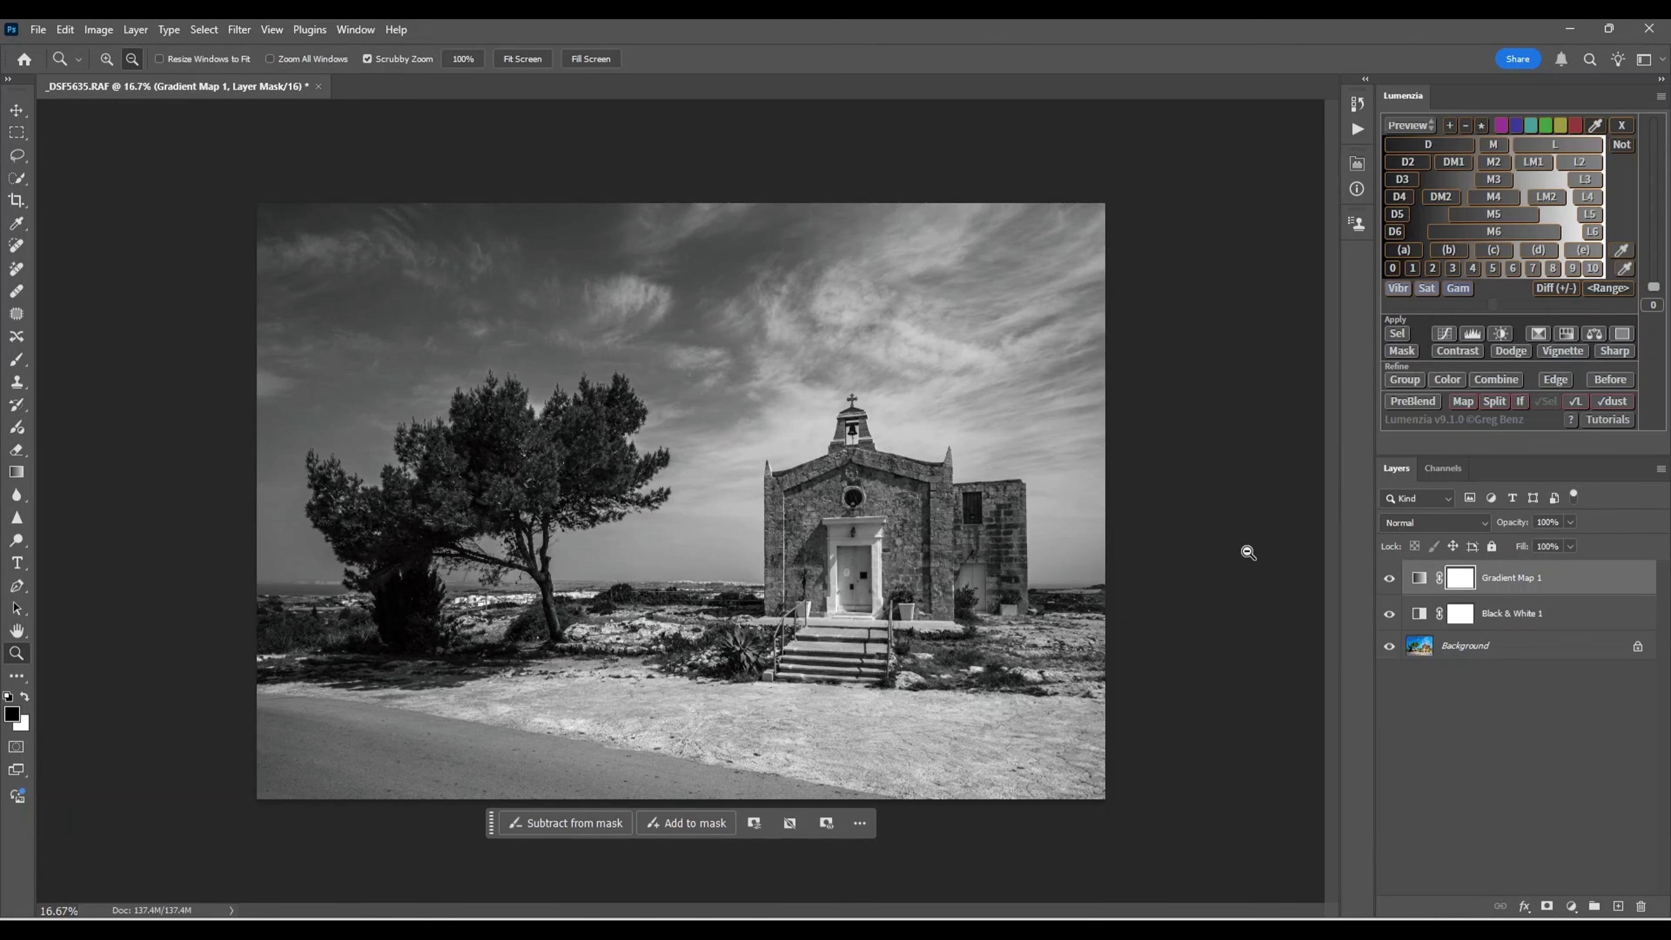
pyautogui.click(1658, 470)
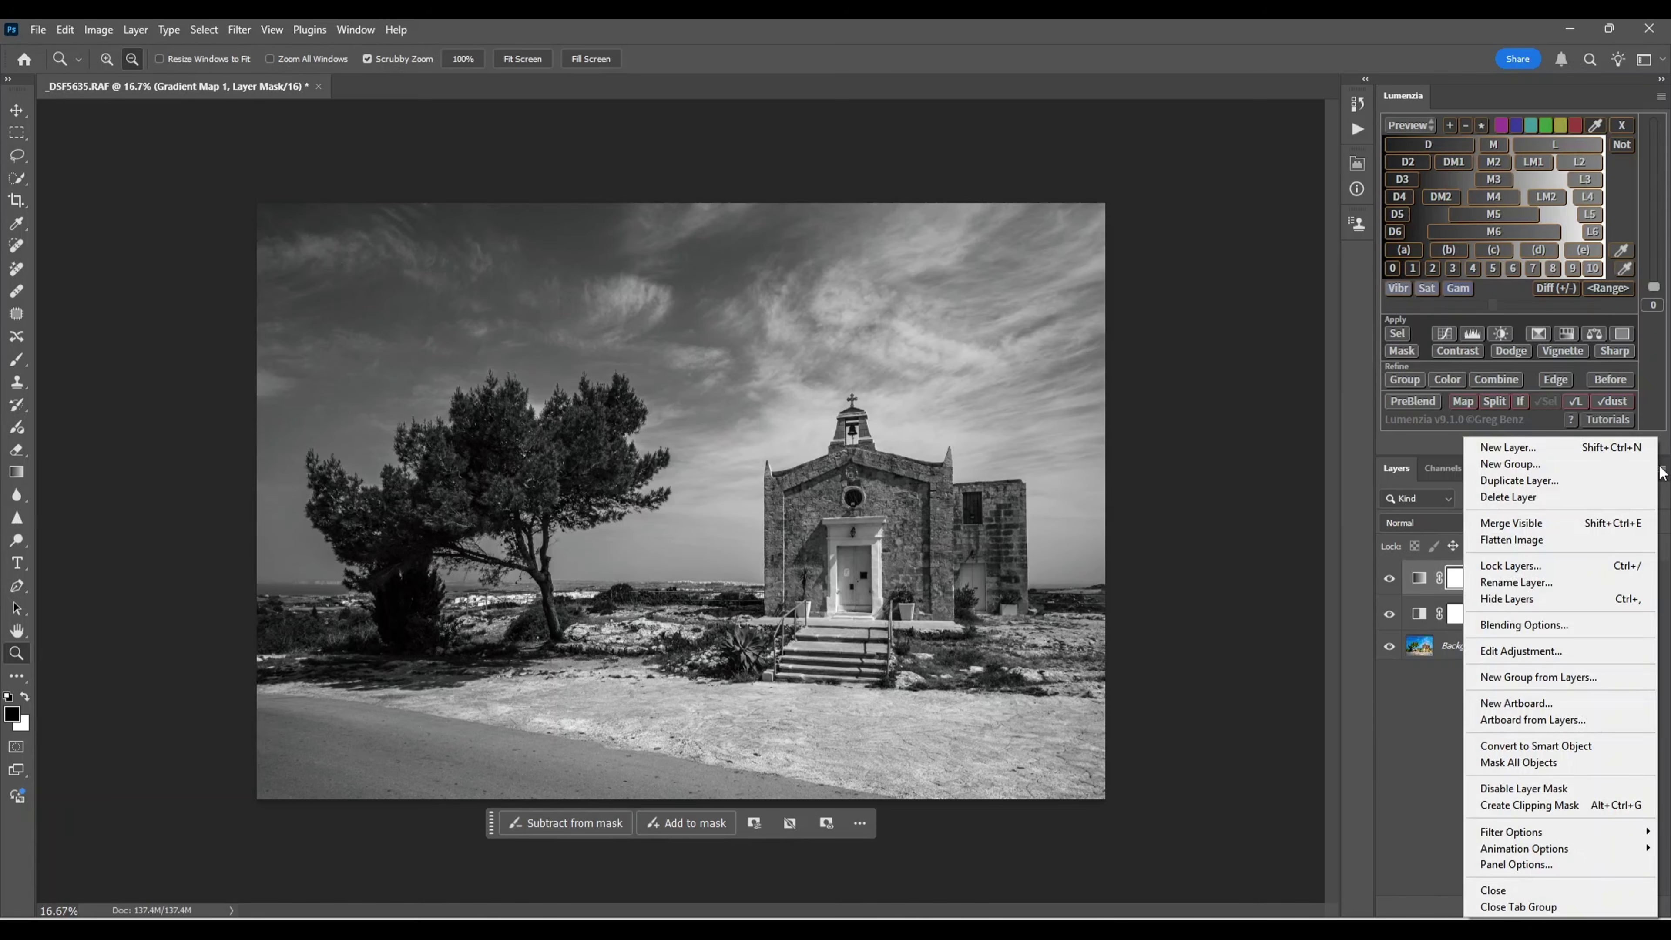
pyautogui.click(1538, 539)
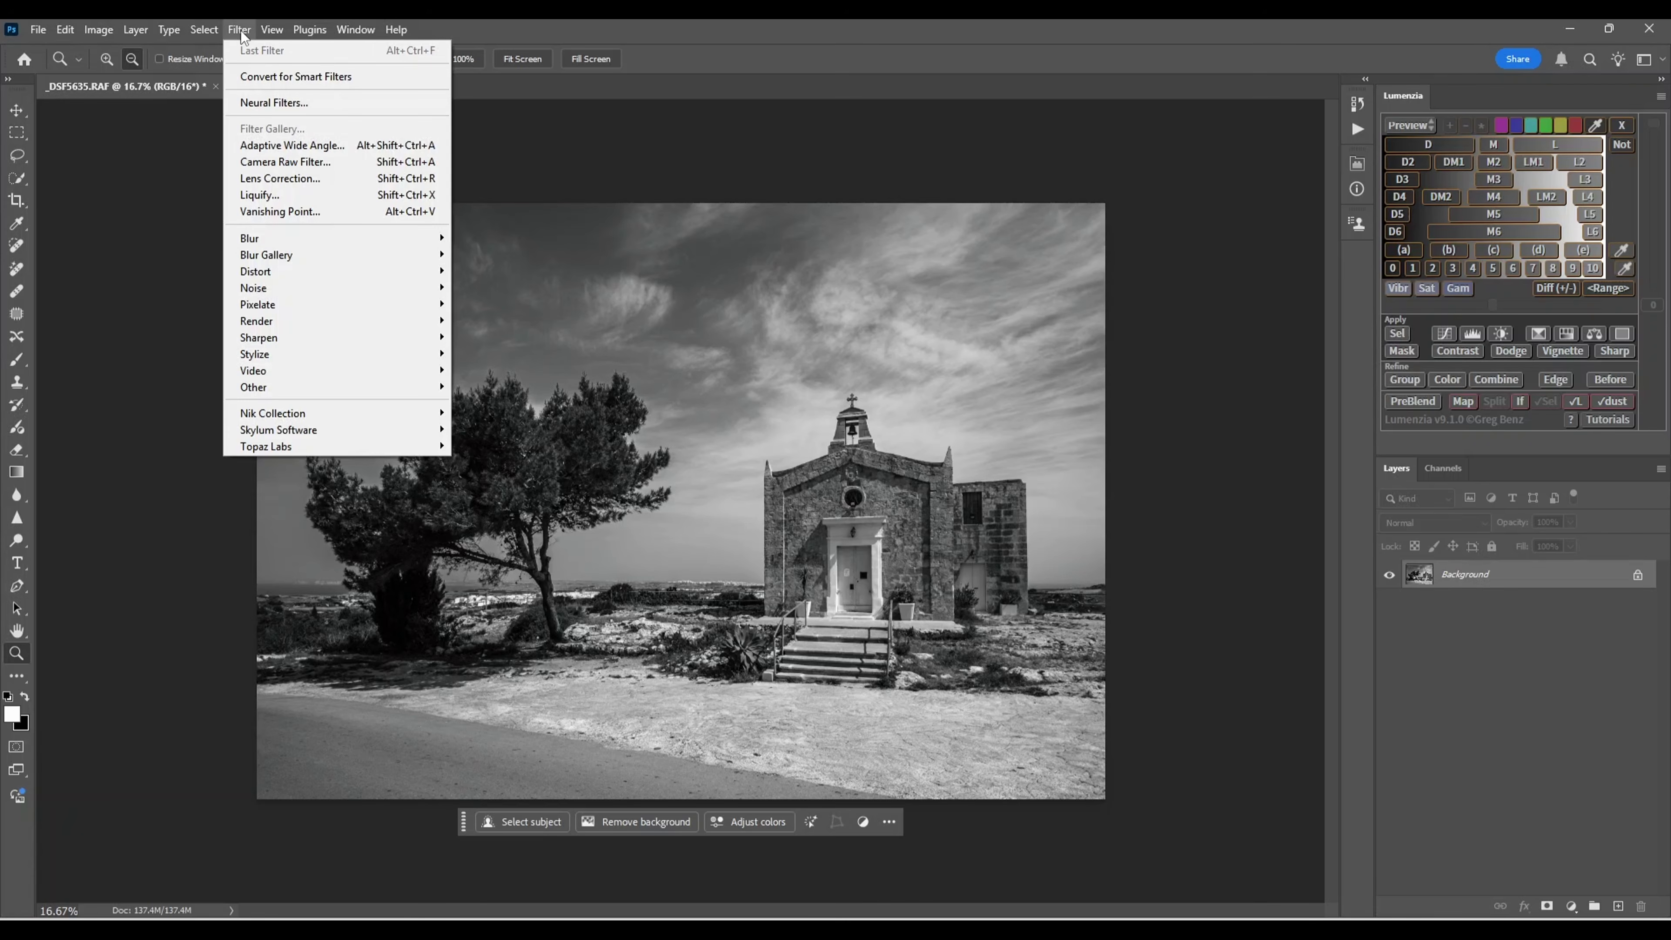
# Step: Open the Camera Raw Filter, set Highlights to -44, Shadows to +25 and Whites to +16, and reset Blacks
pyautogui.click(279, 163)
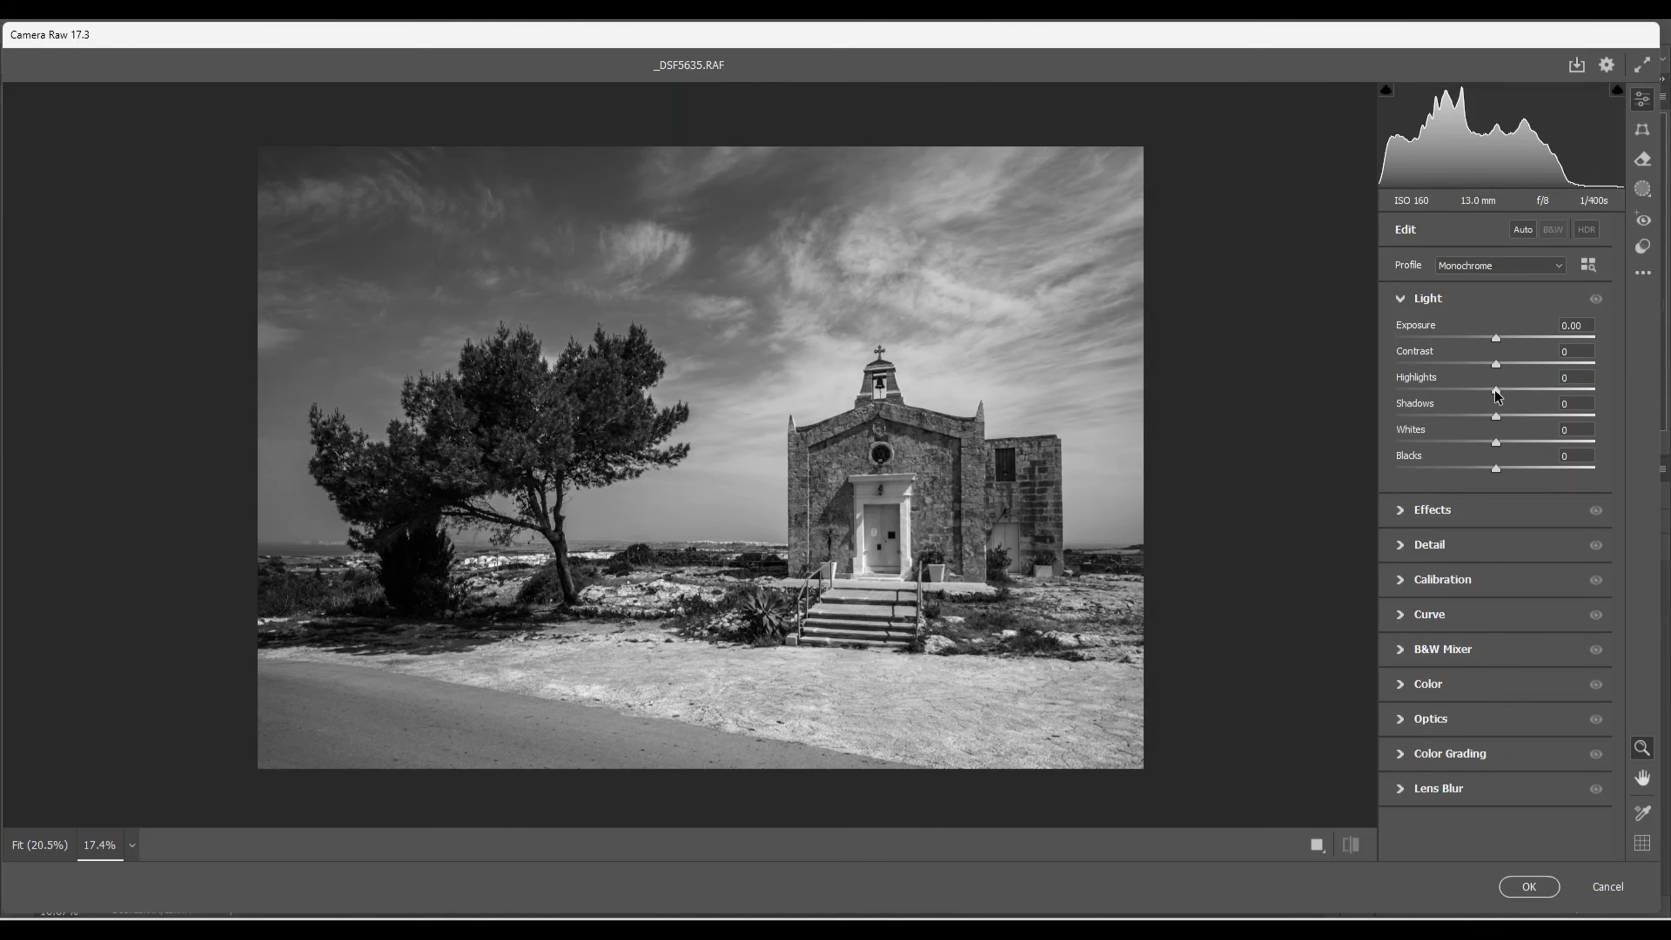
pyautogui.moveTo(1494, 389); pyautogui.dragTo(1451, 405)
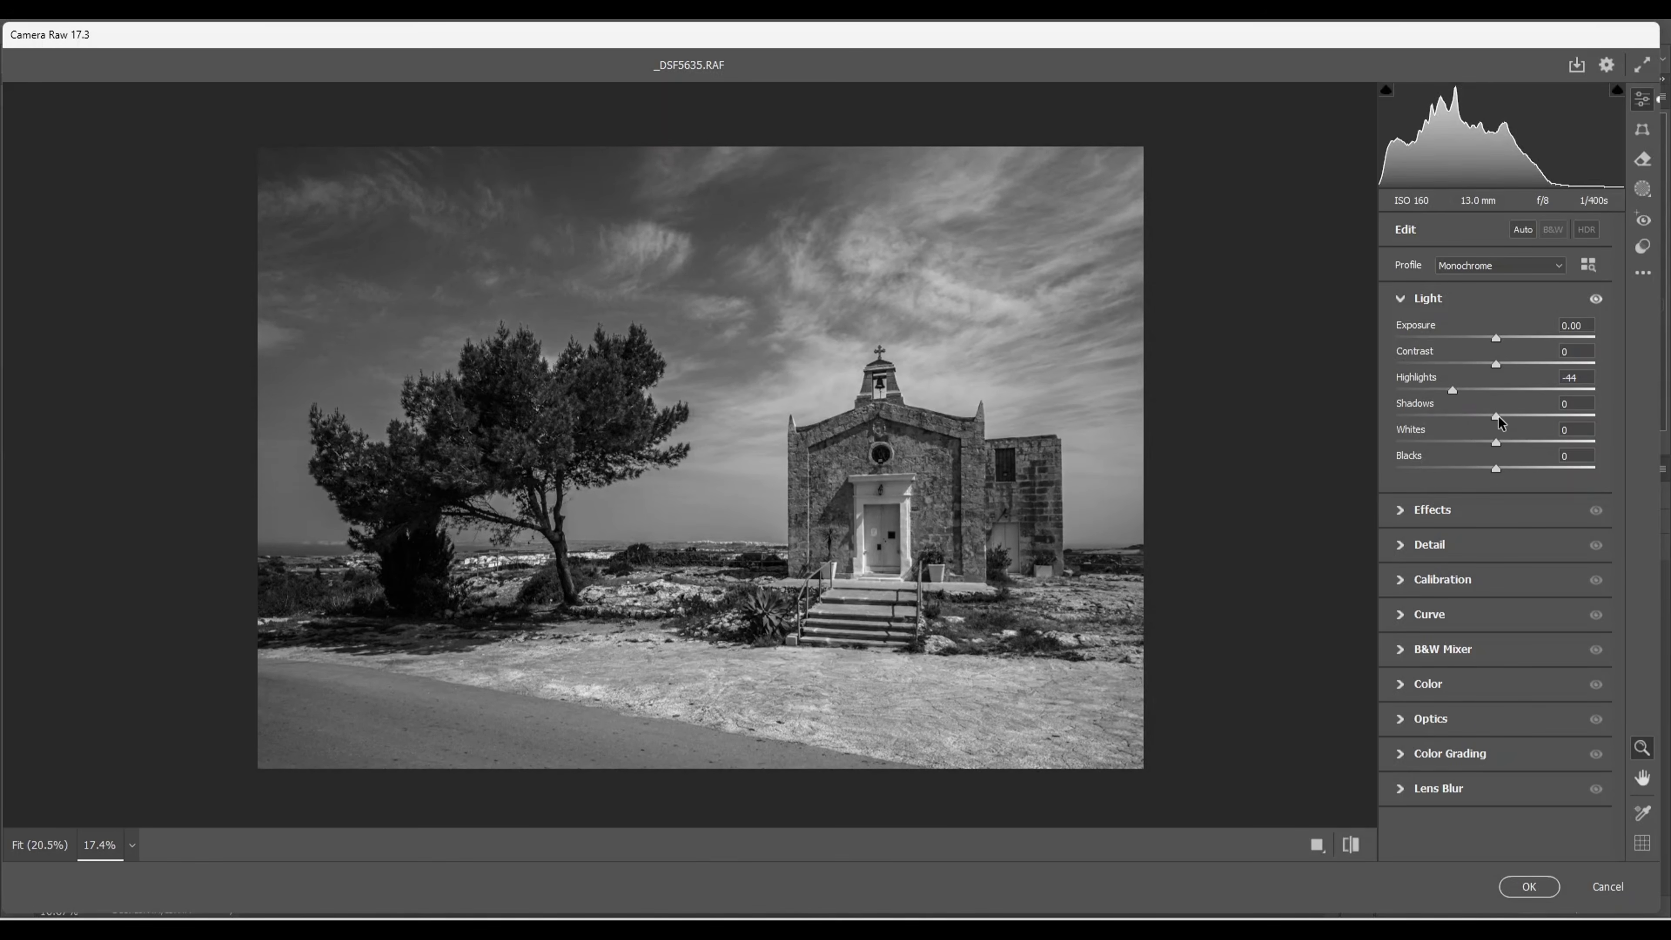
pyautogui.moveTo(1497, 415); pyautogui.dragTo(1522, 415)
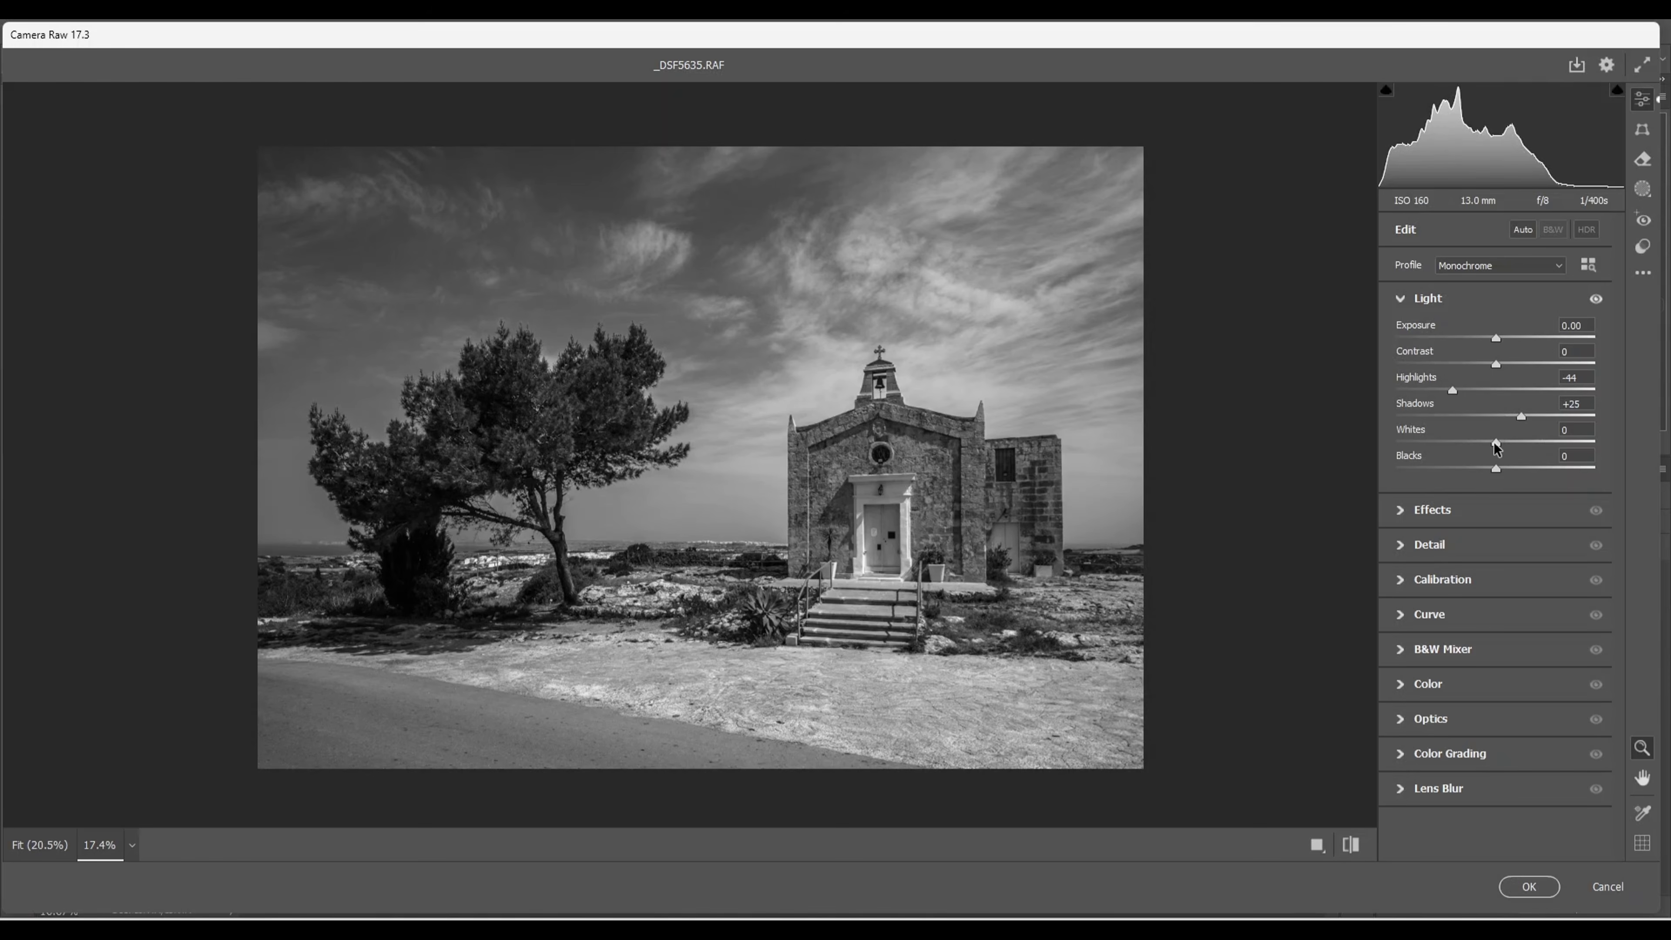
pyautogui.moveTo(1494, 442); pyautogui.dragTo(1498, 441)
pyautogui.moveTo(1499, 443); pyautogui.dragTo(1502, 443)
pyautogui.moveTo(1506, 449)
pyautogui.mouseDown()
pyautogui.moveTo(1480, 449)
pyautogui.moveTo(1511, 443)
pyautogui.moveTo(1477, 469)
pyautogui.moveTo(1497, 466)
pyautogui.mouseUp()
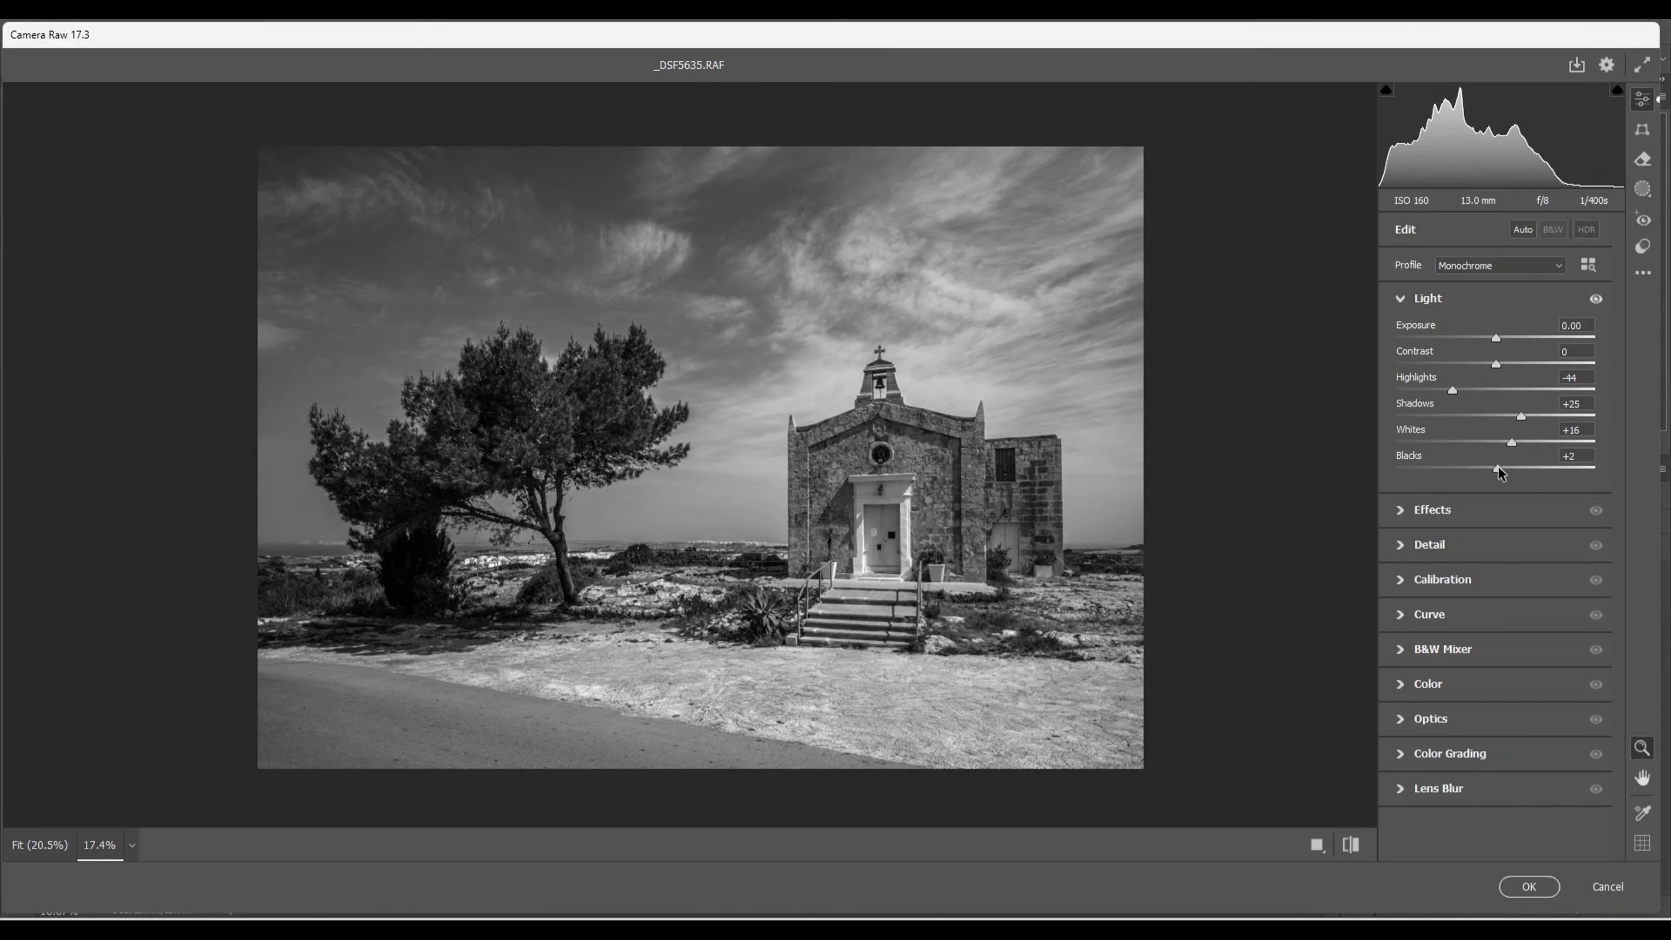
pyautogui.doubleClick(1497, 466)
# Step: Create a linear gradient mask running straight down from the photo's top edge to about the height of the chapel door
pyautogui.click(1642, 190)
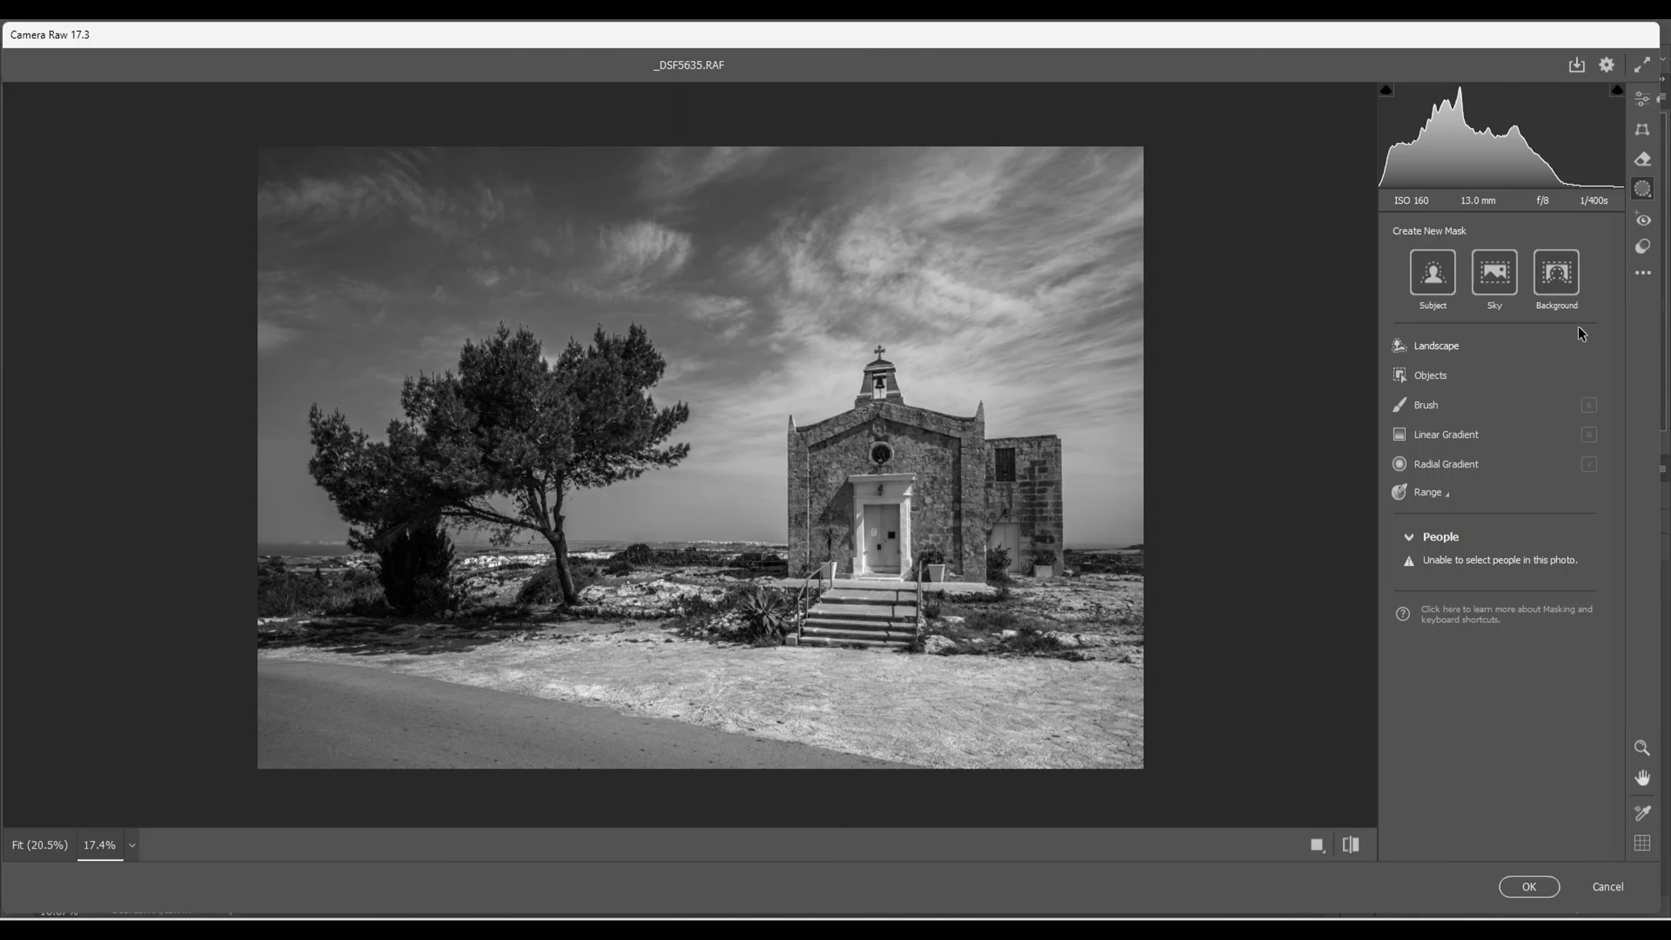
pyautogui.click(1436, 435)
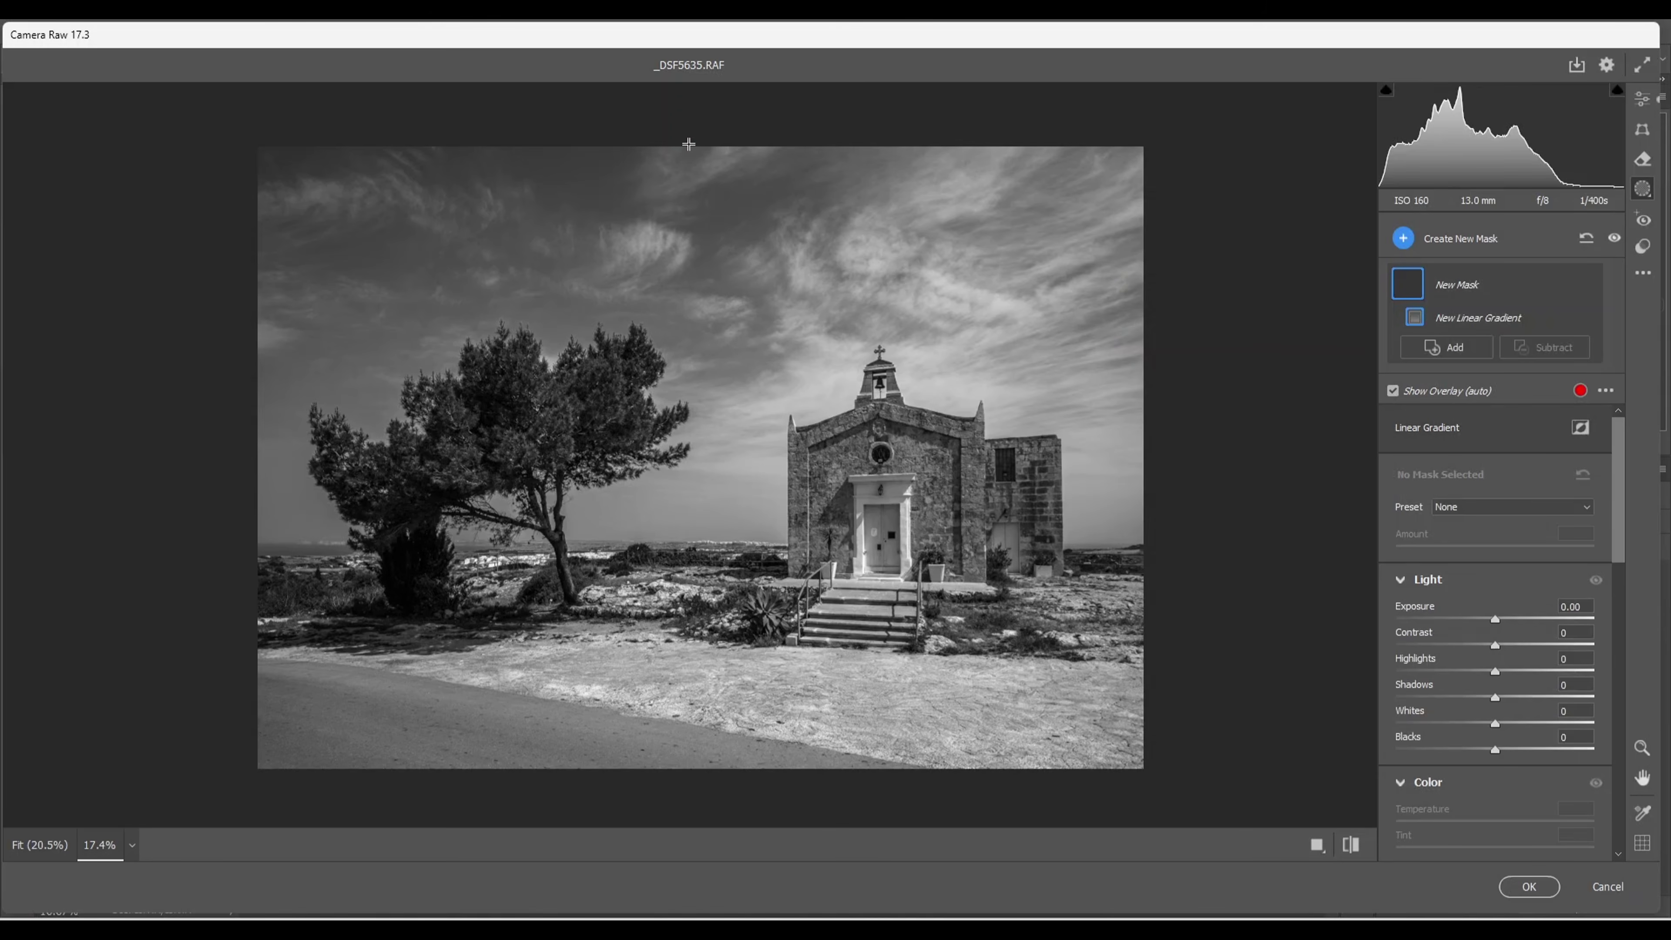
pyautogui.moveTo(689, 143); pyautogui.dragTo(706, 485)
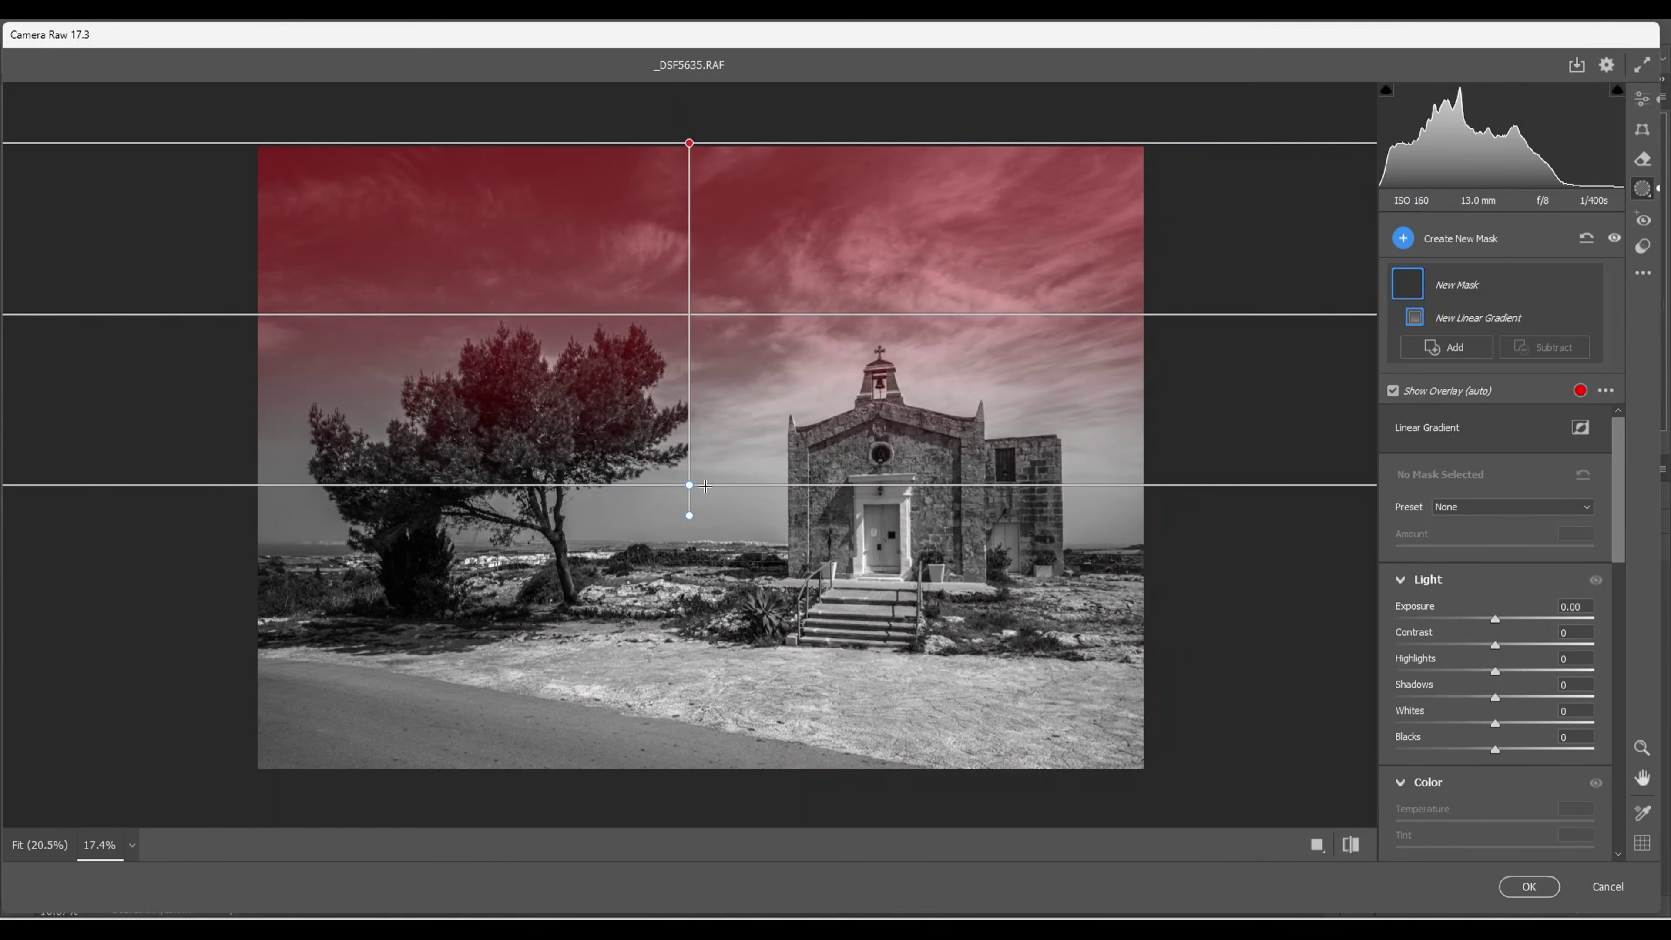
pyautogui.moveTo(706, 485); pyautogui.dragTo(705, 485)
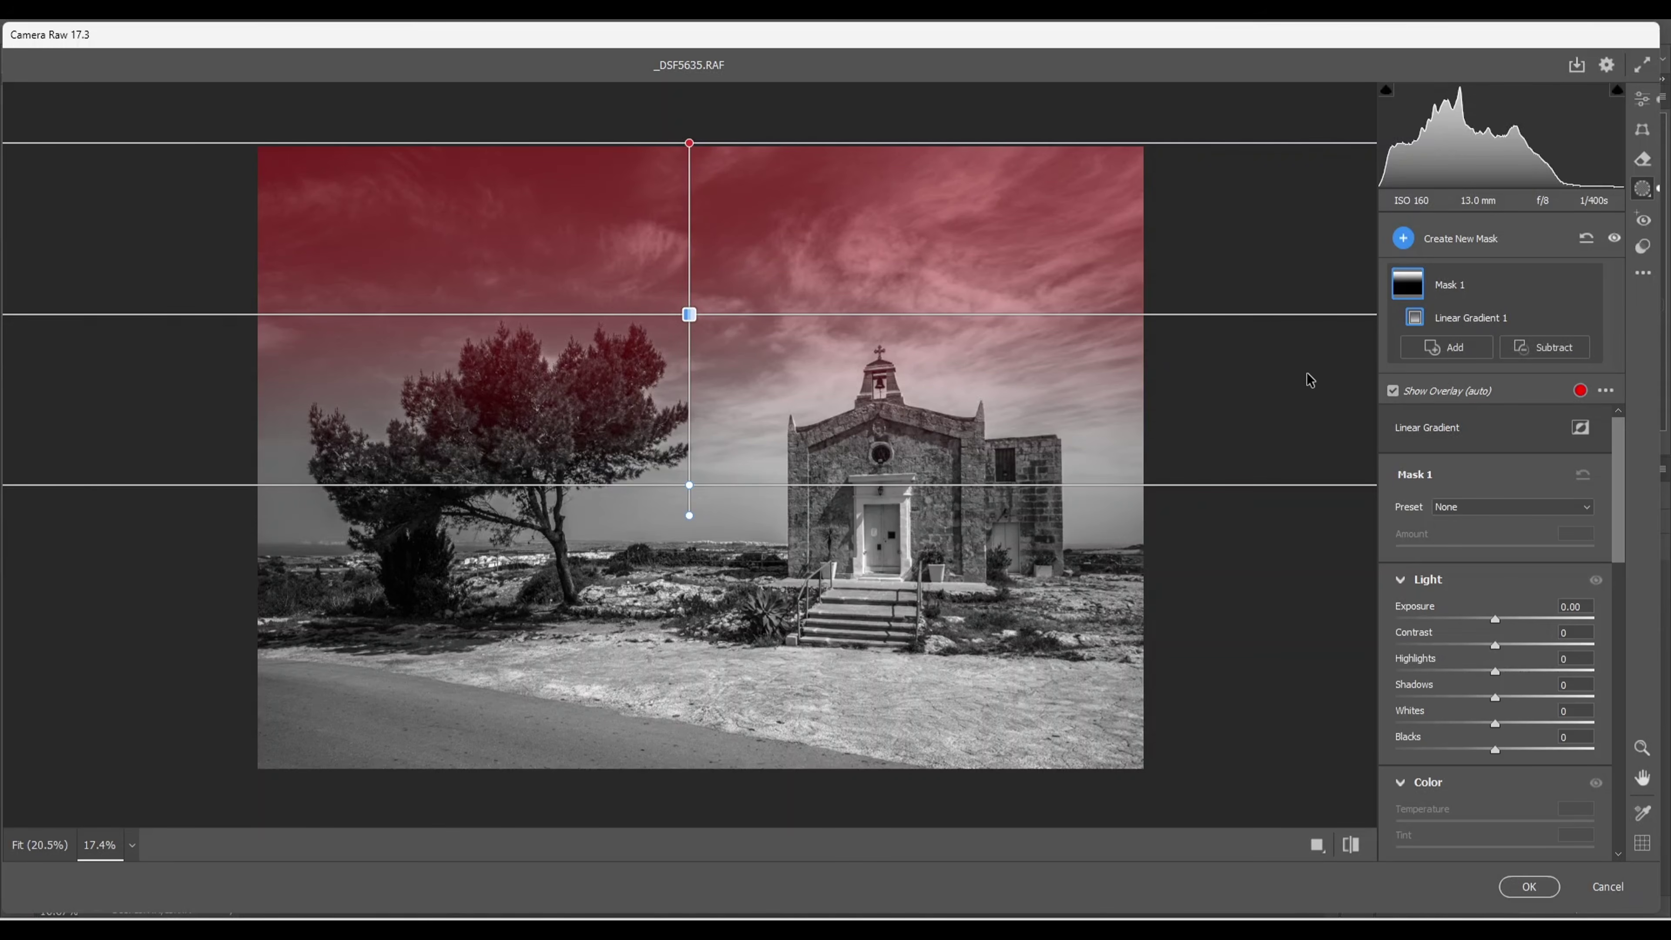
# Step: Intersect the linear gradient mask with a Select Sky selection so it excludes the tree and chapel
pyautogui.moveTo(1554, 290)
pyautogui.click(1565, 285)
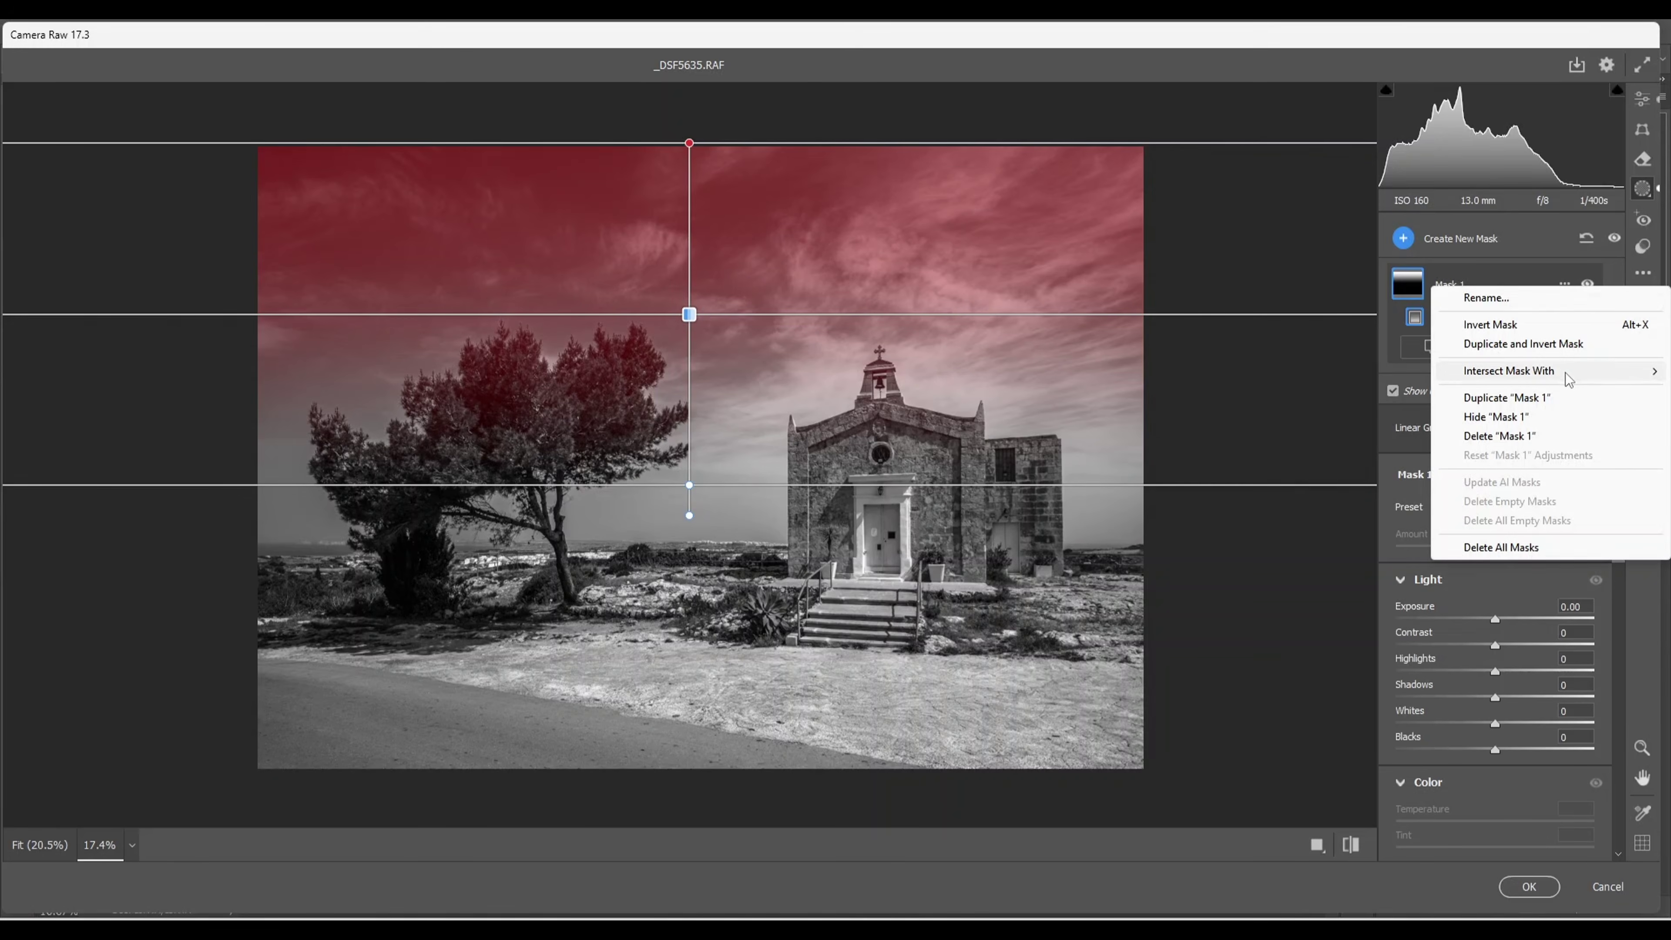
pyautogui.moveTo(1566, 373)
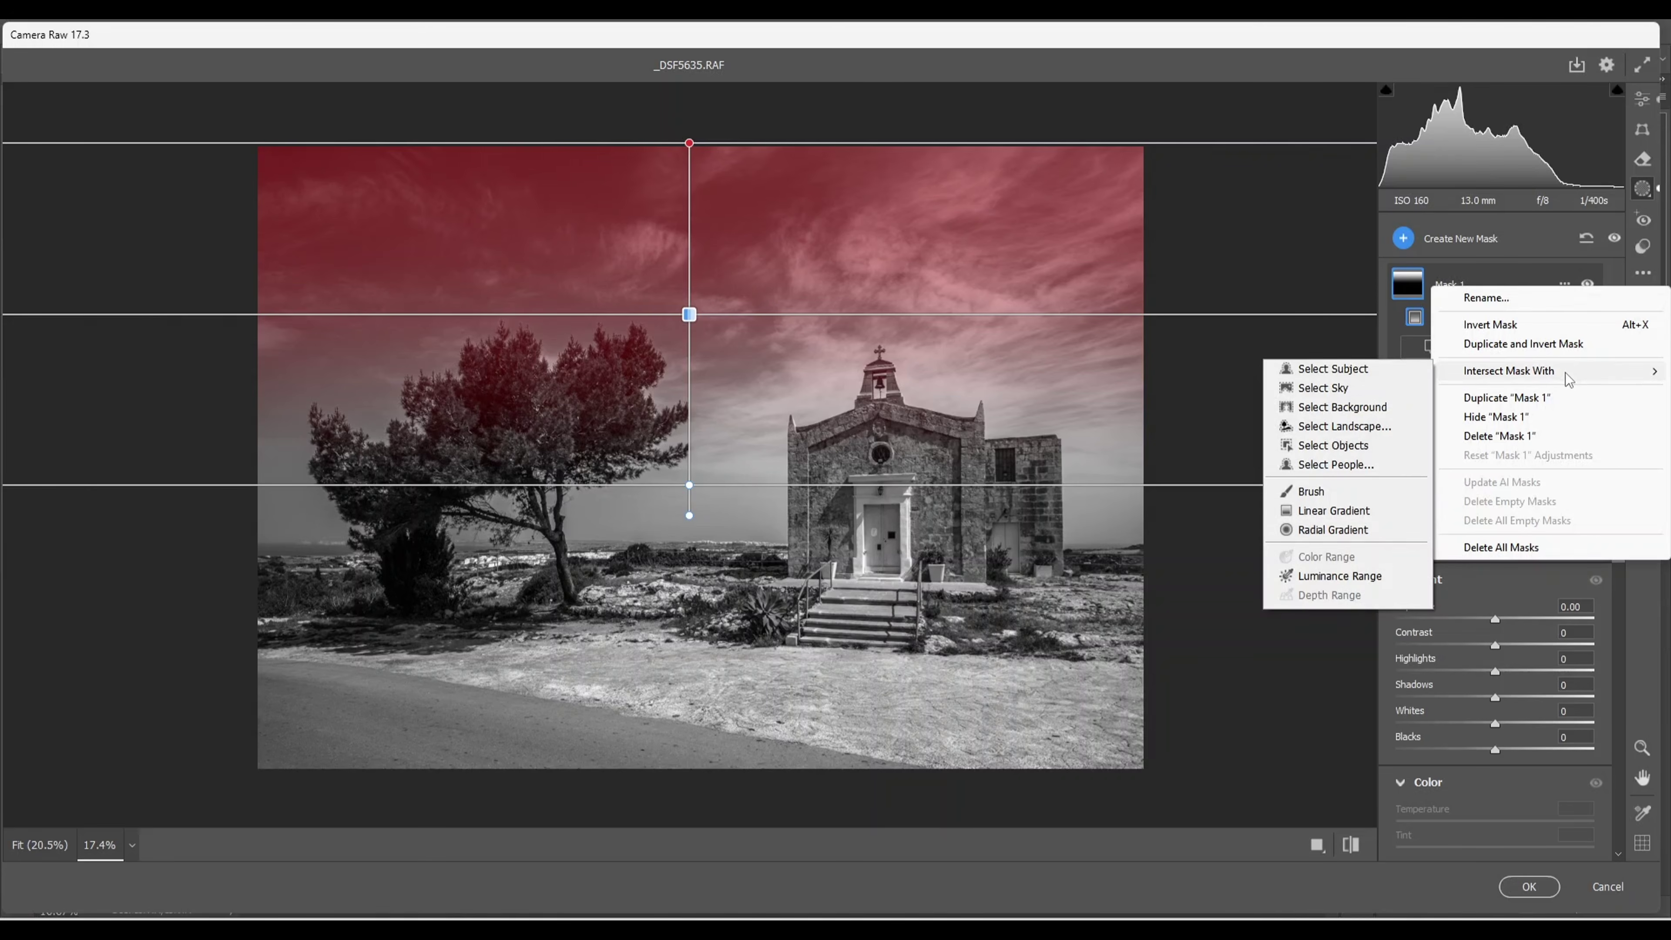
pyautogui.click(1344, 393)
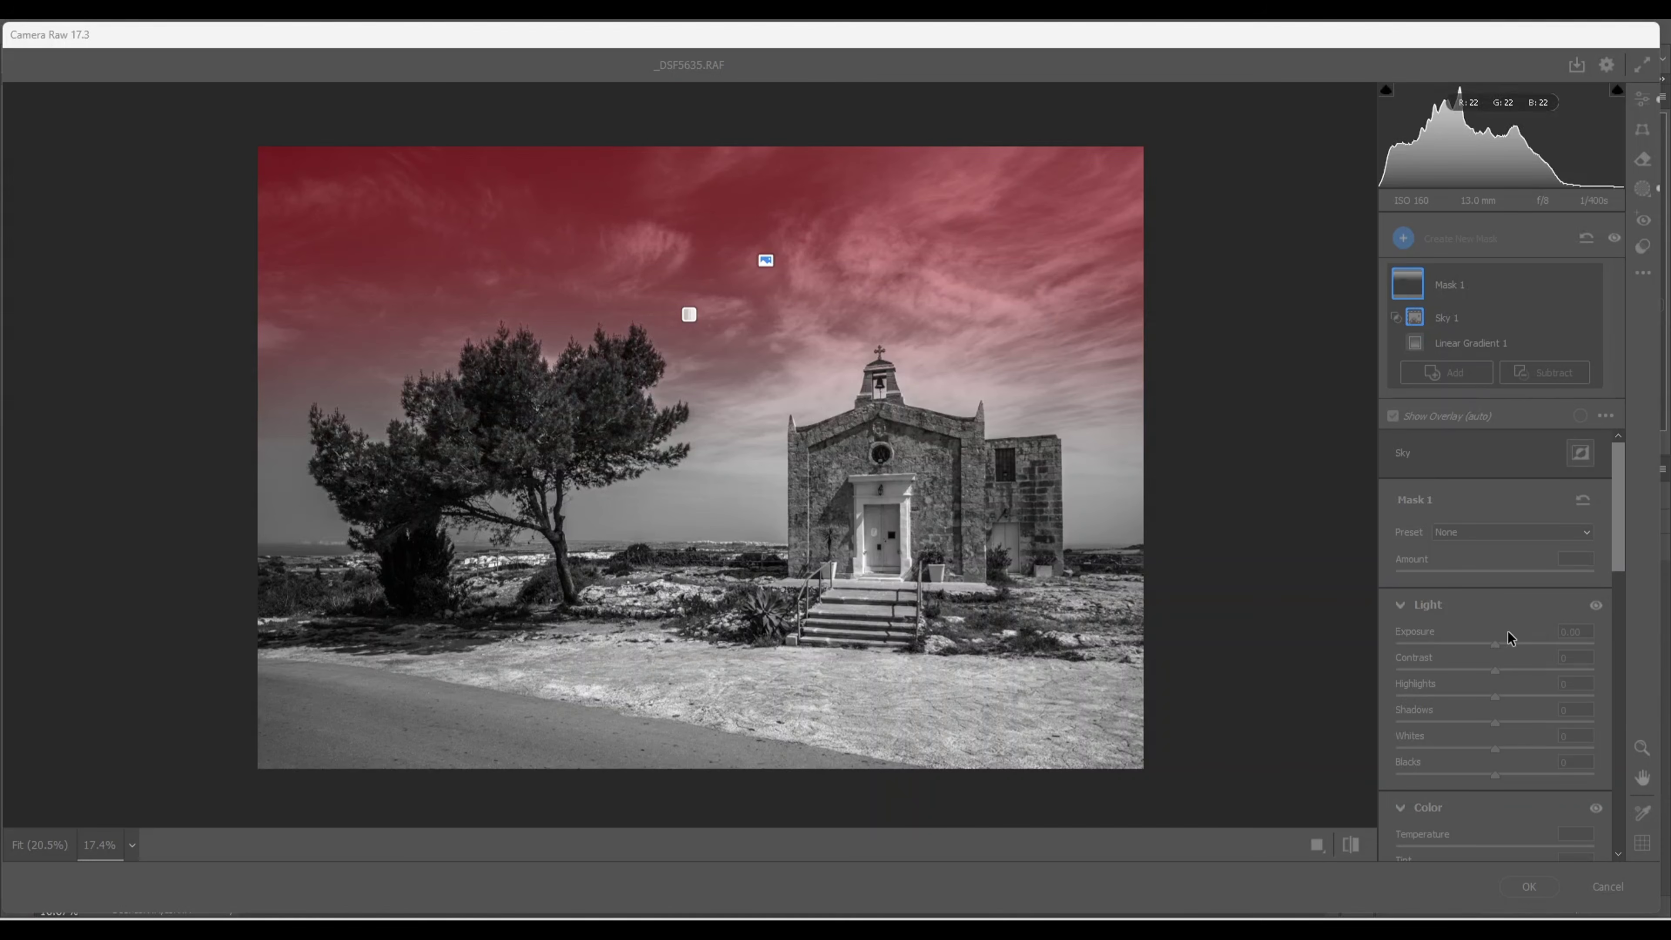
# Step: Look through the Color, Effects and Curve adjustments available for the sky mask
pyautogui.click(1510, 605)
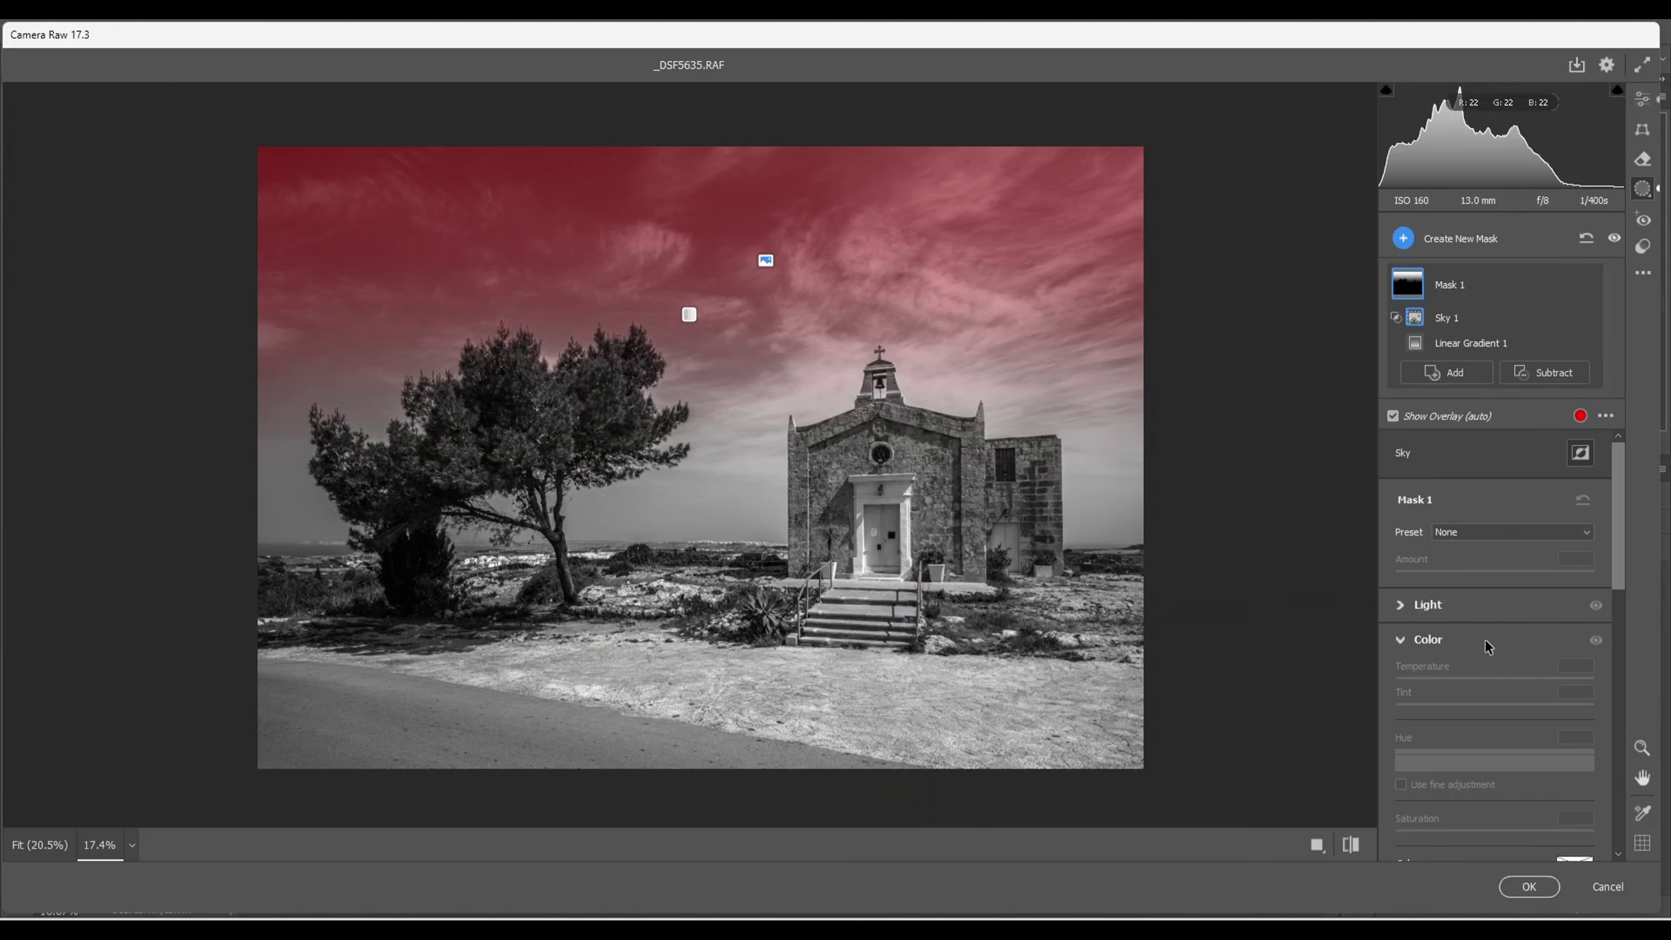
pyautogui.scroll(-5, 1487, 642)
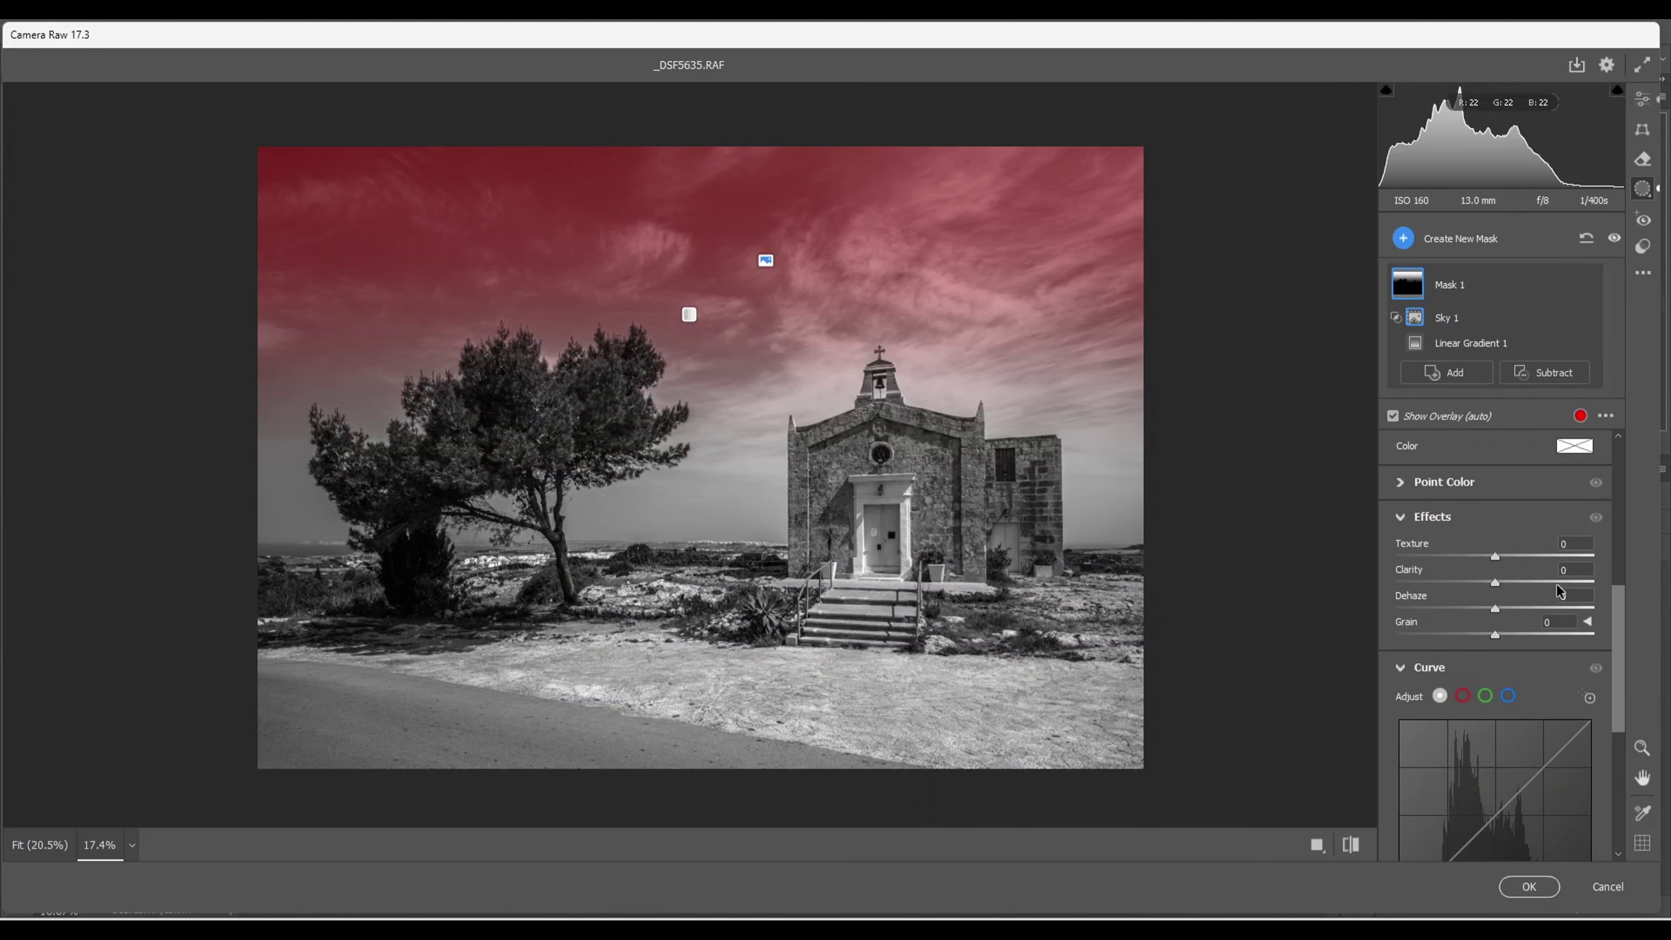
pyautogui.scroll(5, 1533, 622)
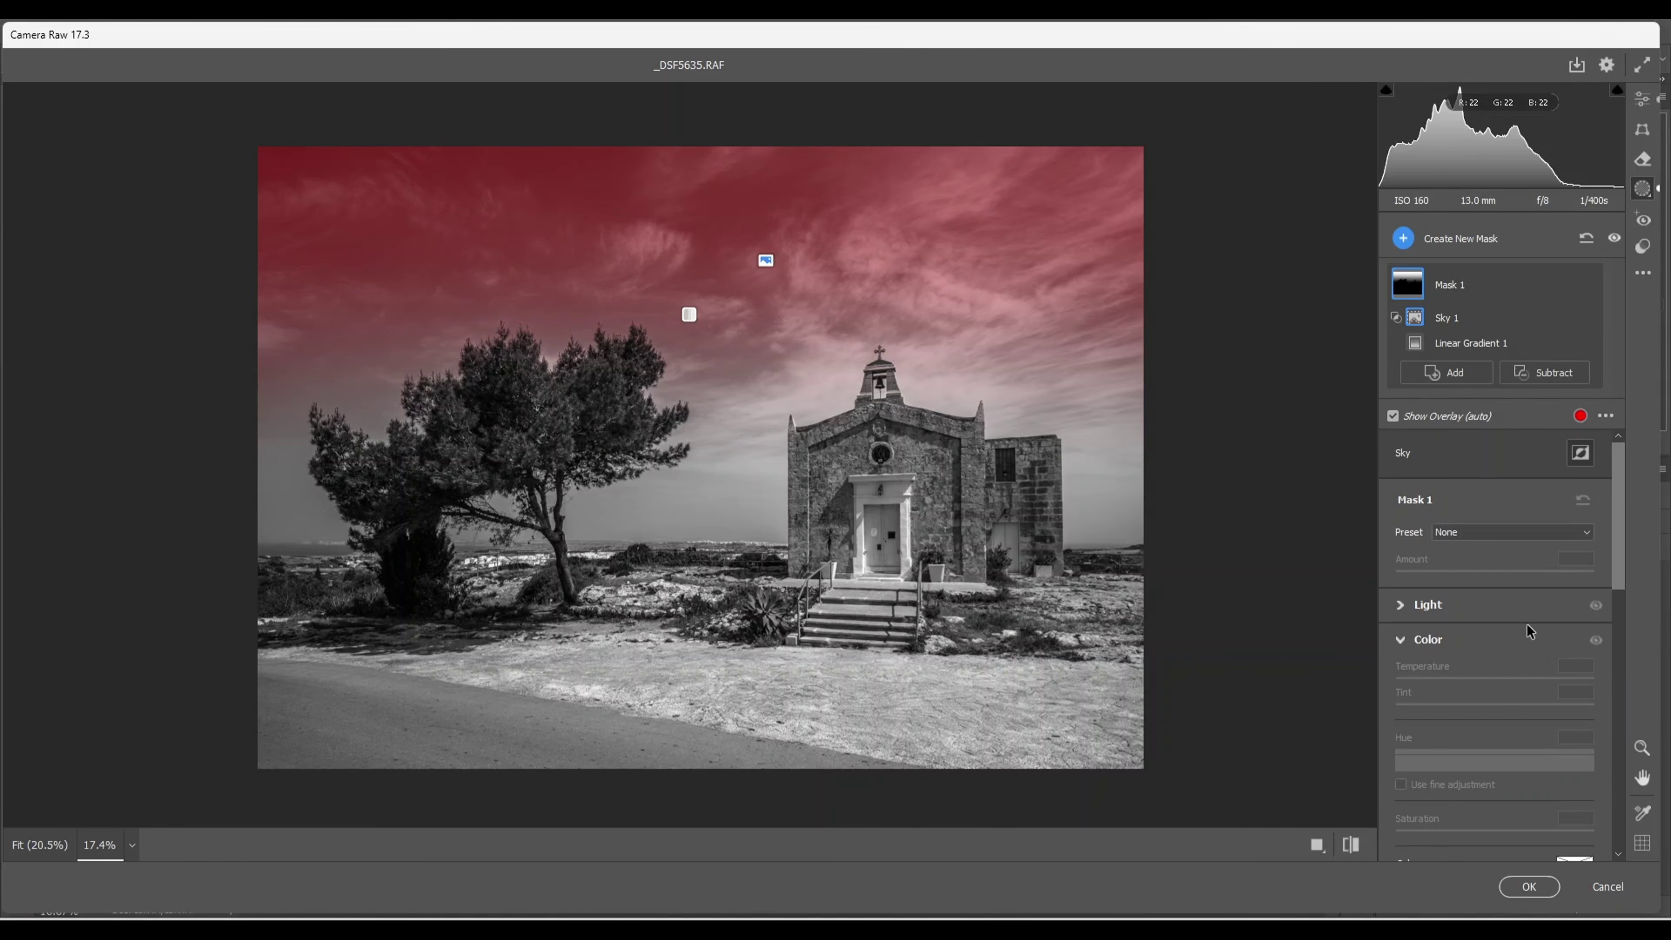
pyautogui.scroll(-3, 1526, 623)
pyautogui.scroll(3, 1526, 623)
pyautogui.scroll(-6, 1533, 642)
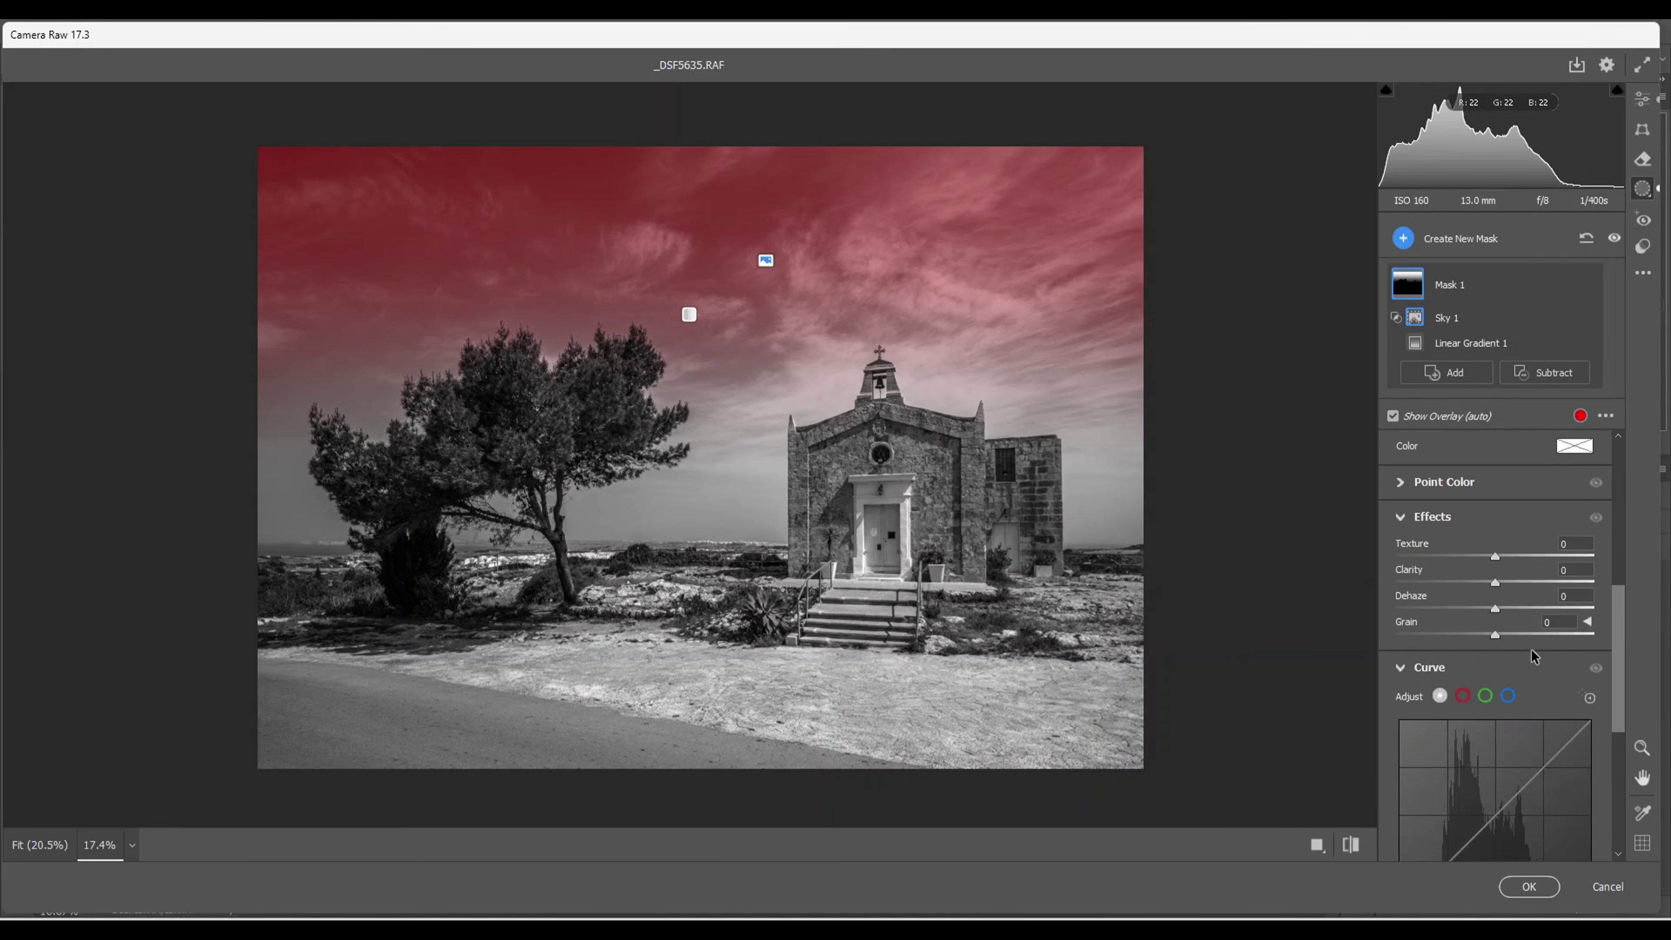
pyautogui.scroll(5, 1526, 658)
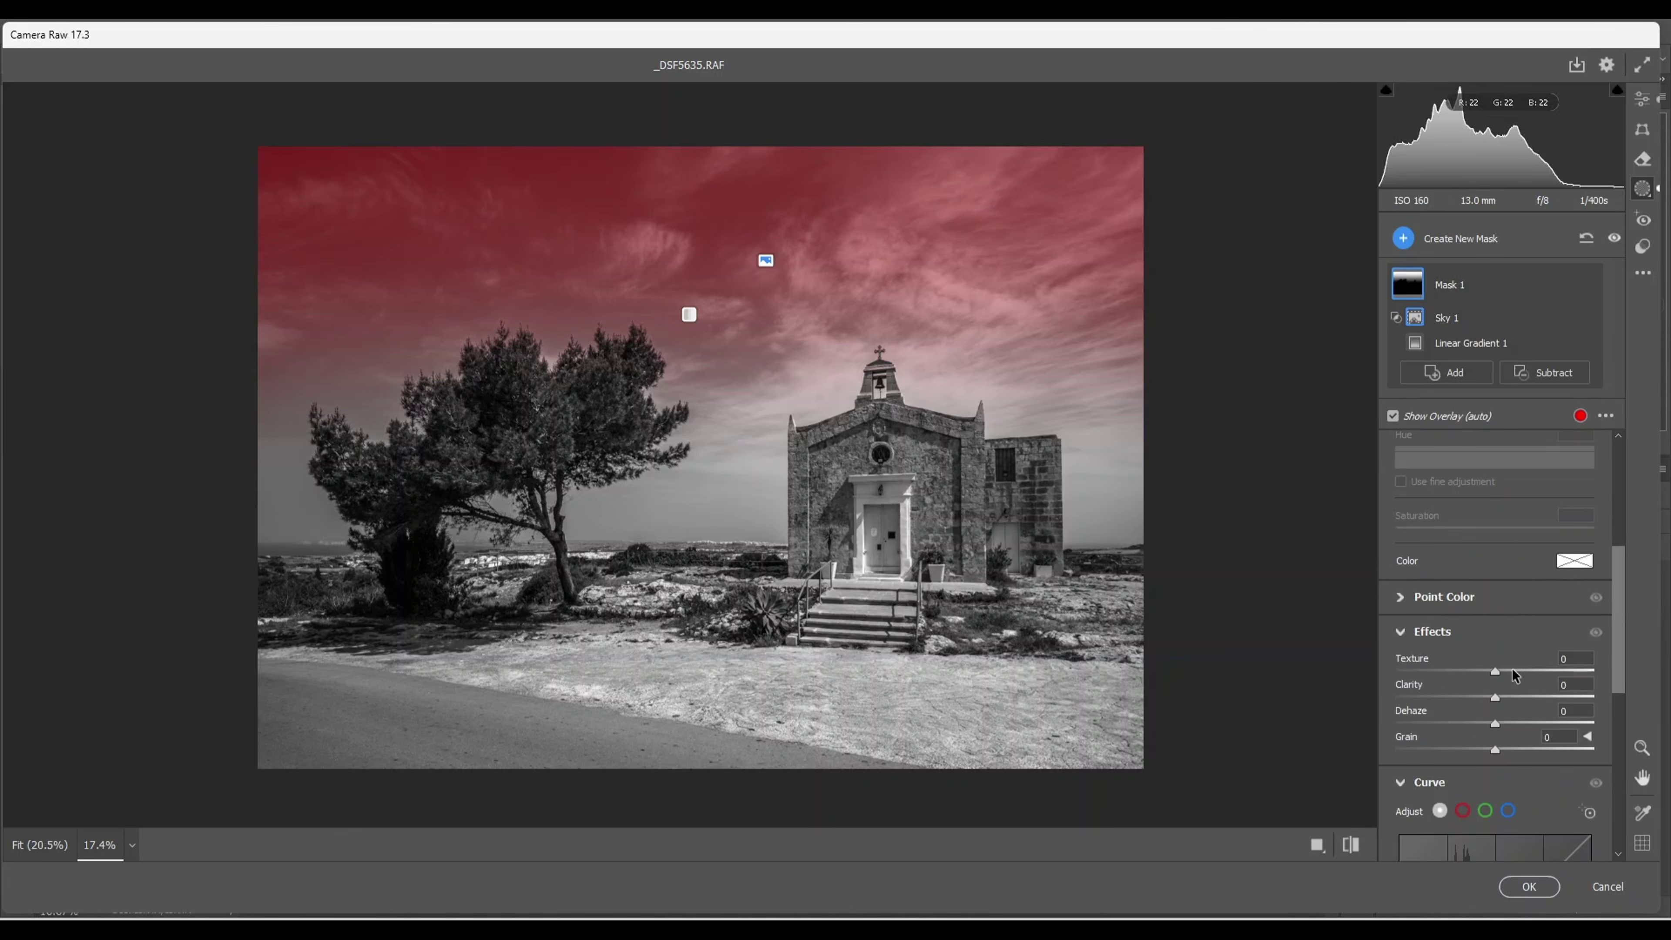
pyautogui.scroll(2, 1510, 667)
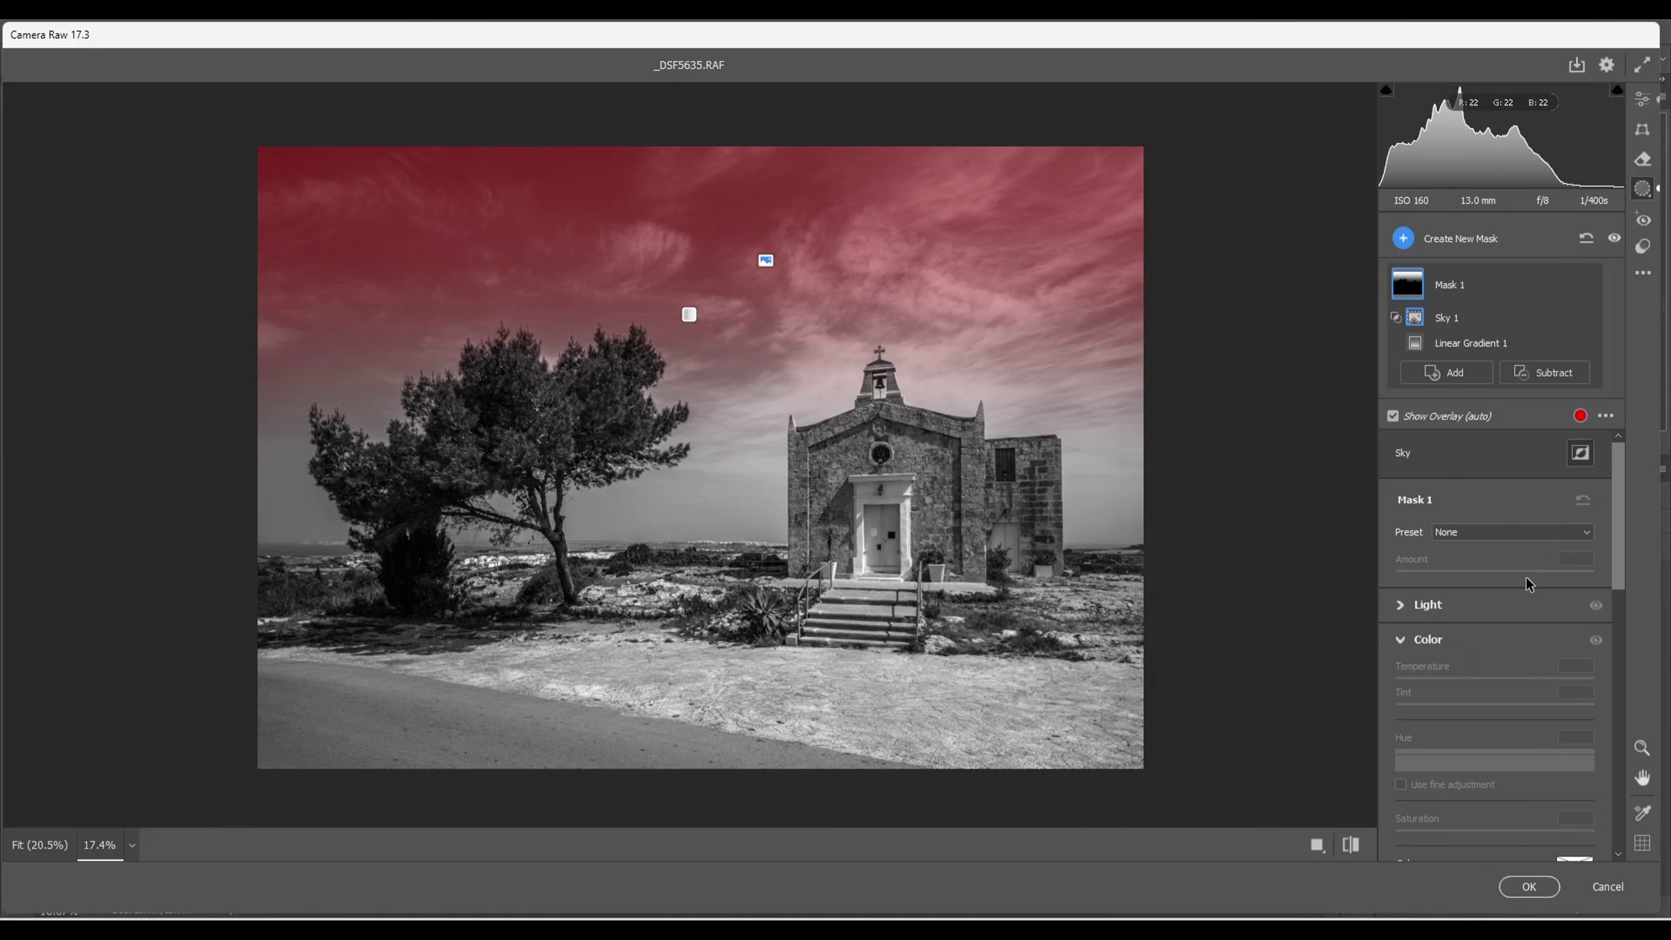
# Step: Set the sky mask's Exposure to -1.00 in the Light adjustments
pyautogui.click(1399, 604)
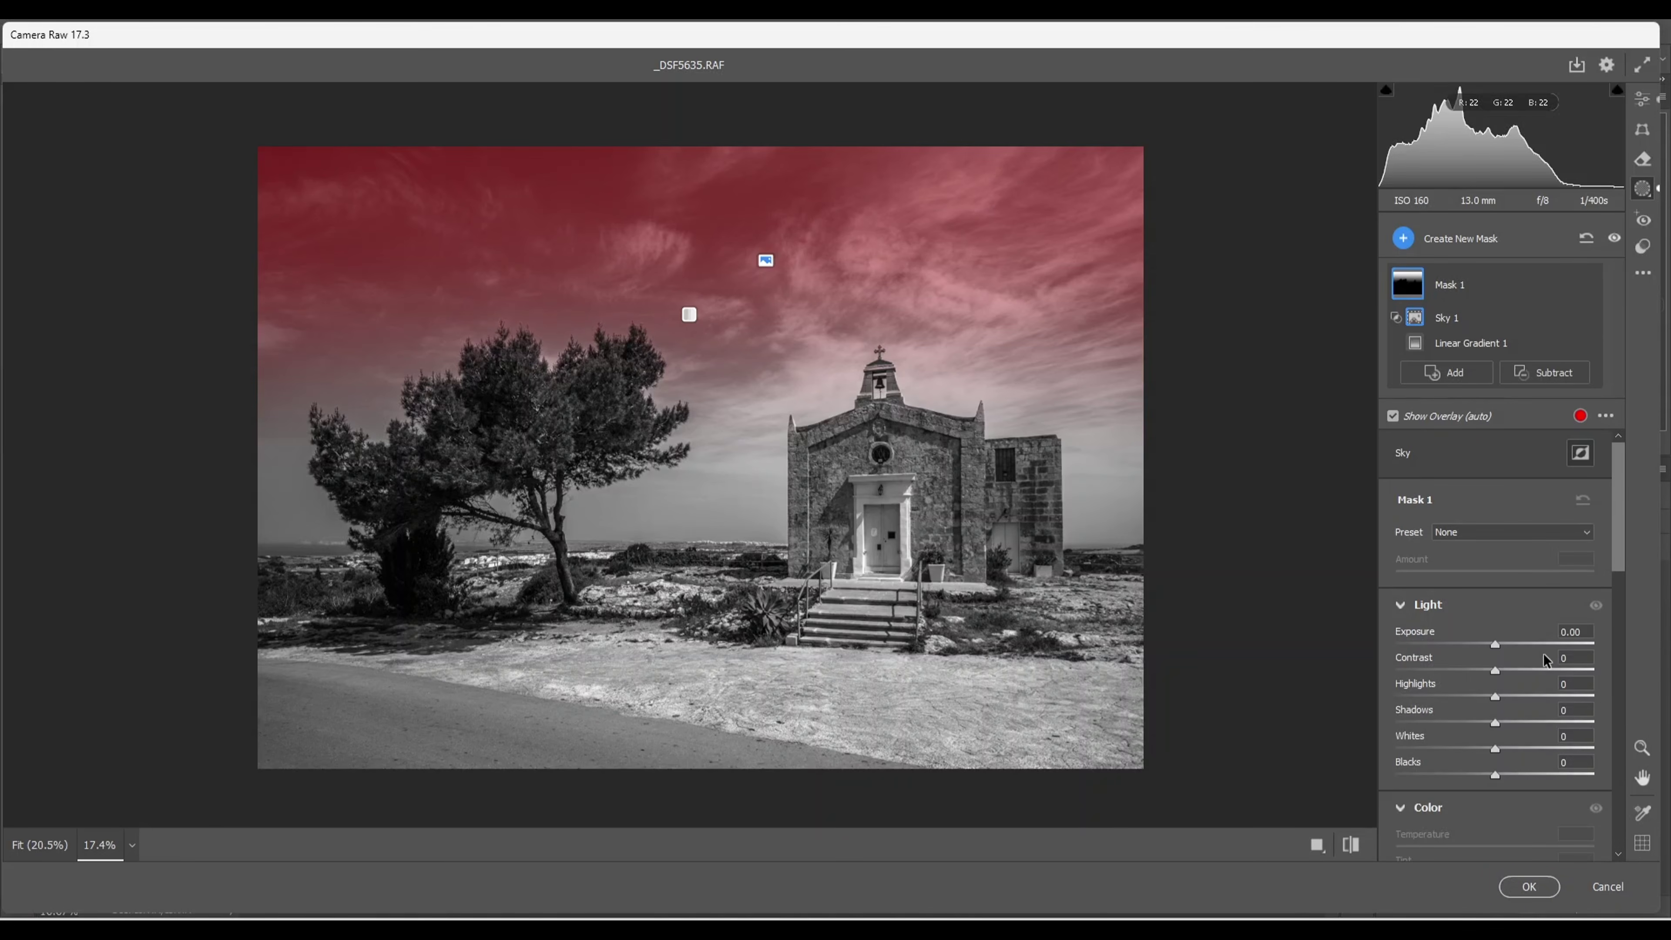
pyautogui.moveTo(1496, 643); pyautogui.dragTo(1468, 647)
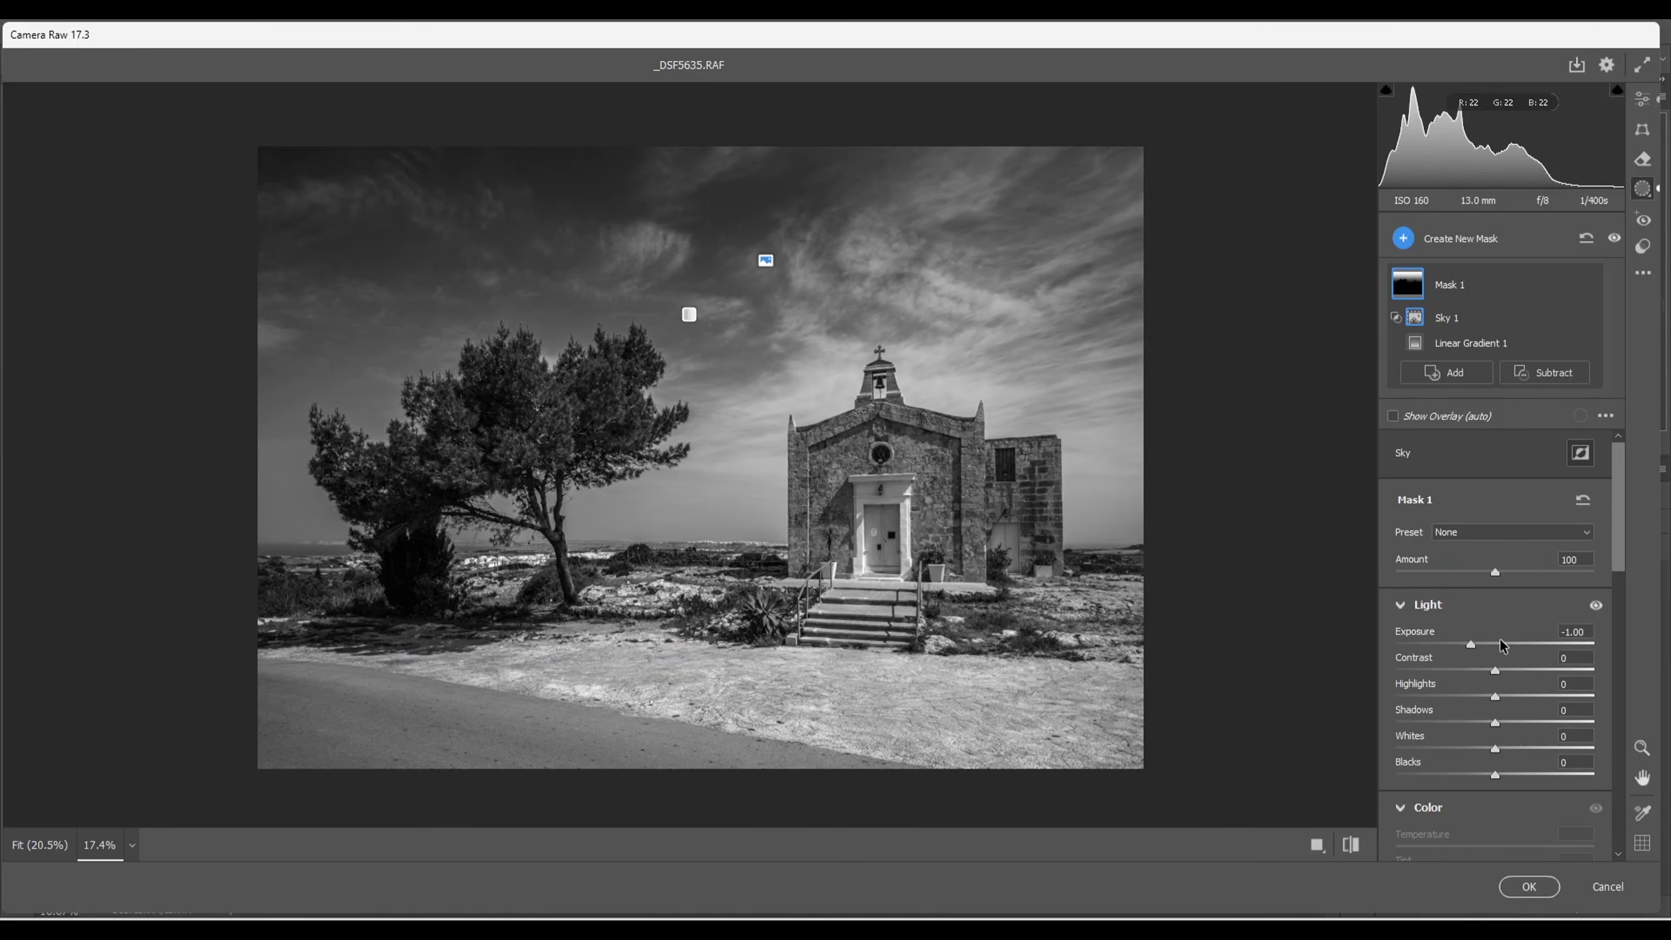
# Step: Add a tilted linear gradient mask from above the upper-right sky down to the chapel's cross, and set its Exposure to -1.10
pyautogui.click(1403, 238)
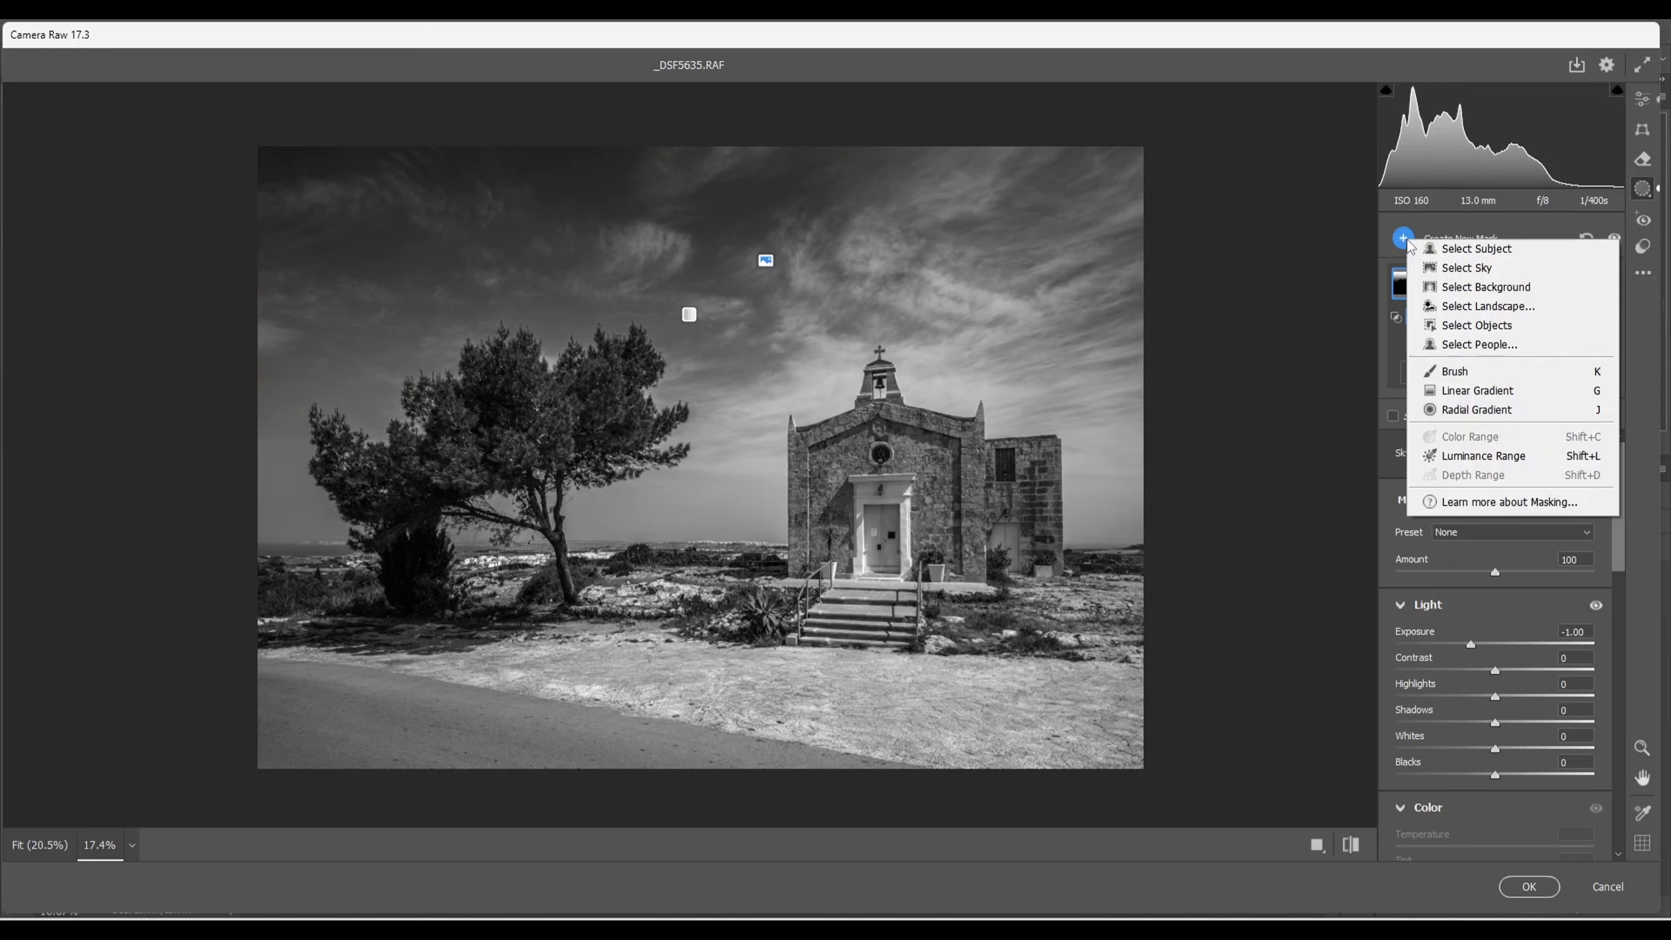
pyautogui.click(1480, 398)
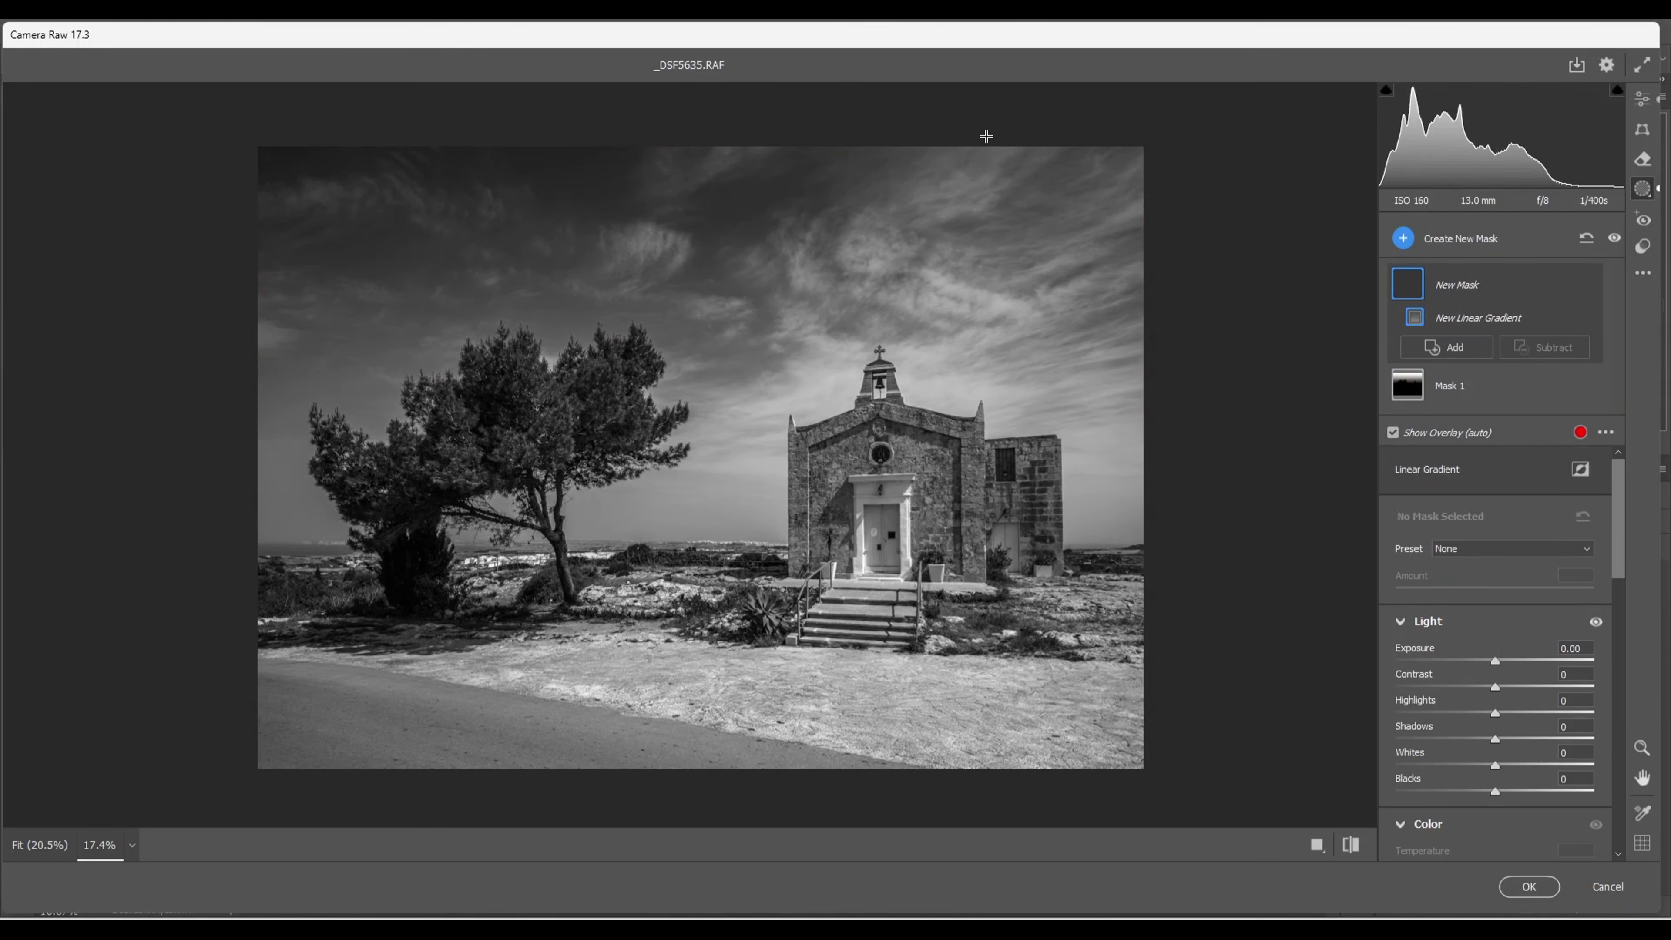
pyautogui.moveTo(979, 138); pyautogui.dragTo(934, 352)
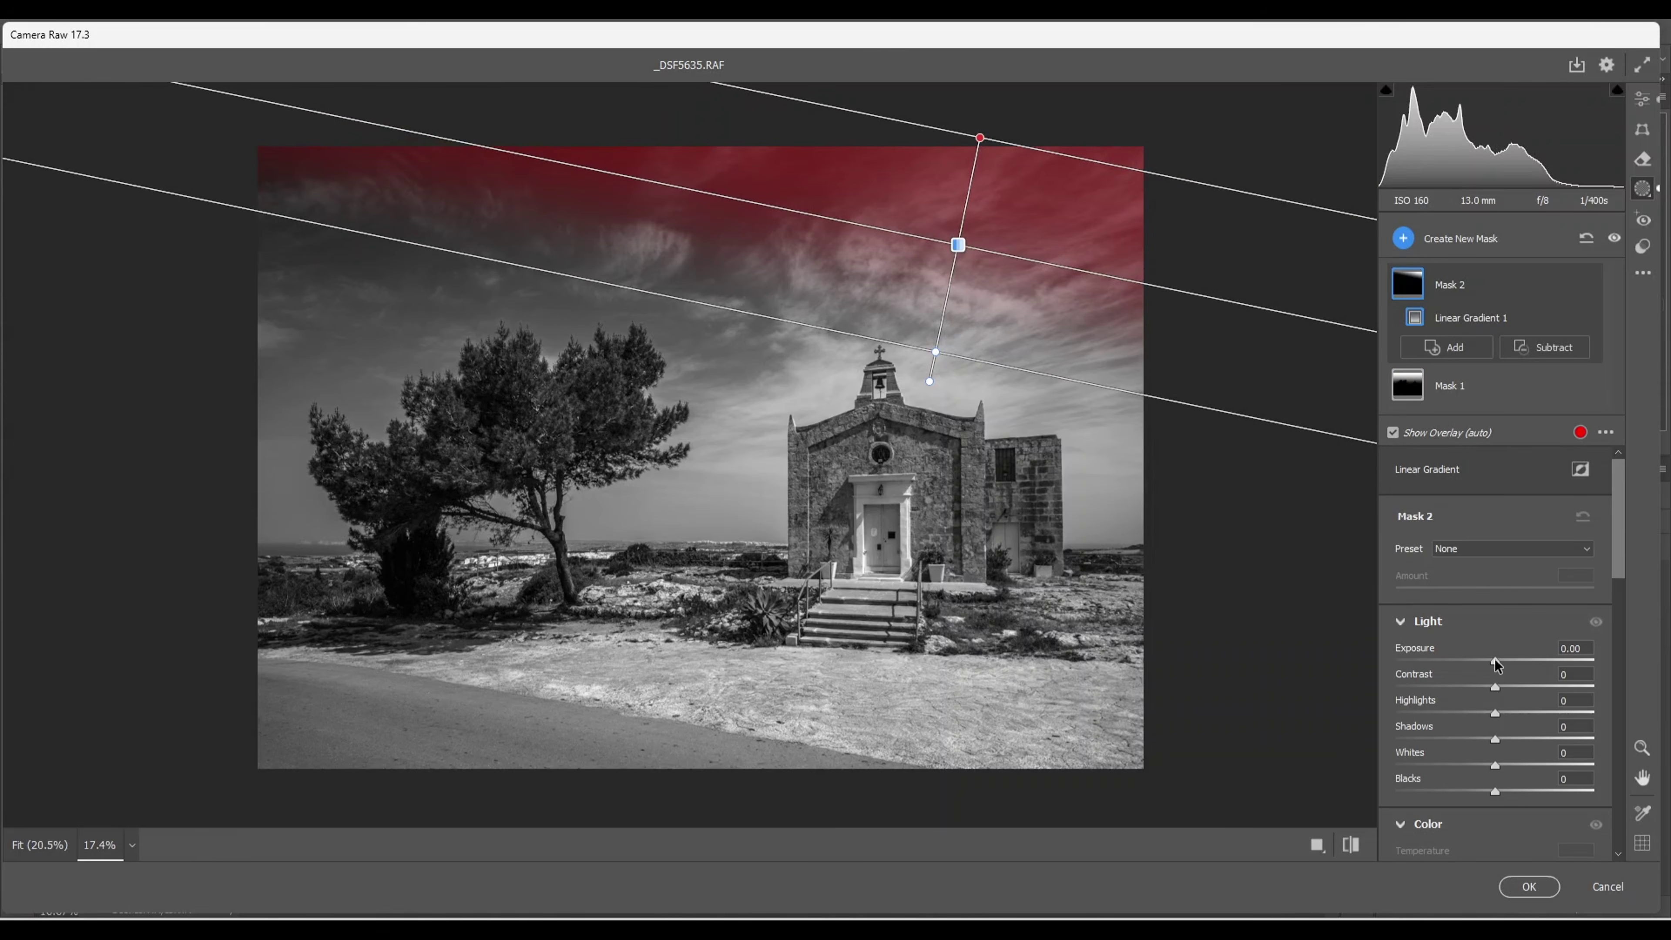
pyautogui.moveTo(1495, 662); pyautogui.dragTo(1468, 663)
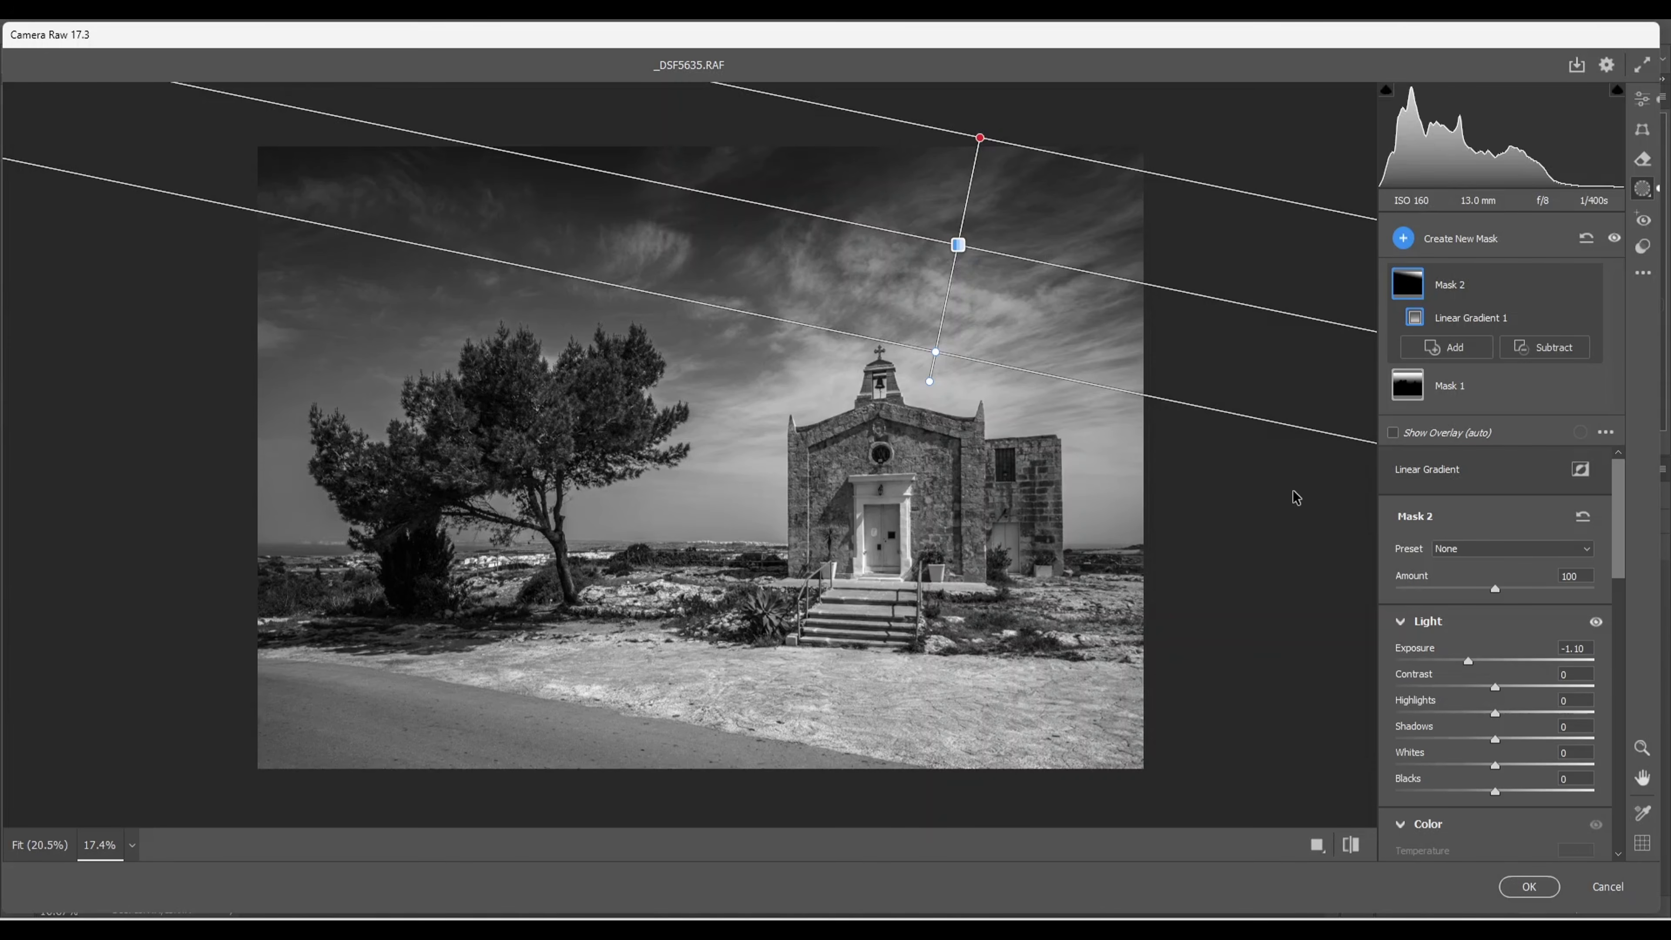
# Step: Add a linear gradient mask from the photo's bottom edge up to the chapel steps and set its Exposure to -1.10
pyautogui.click(1403, 239)
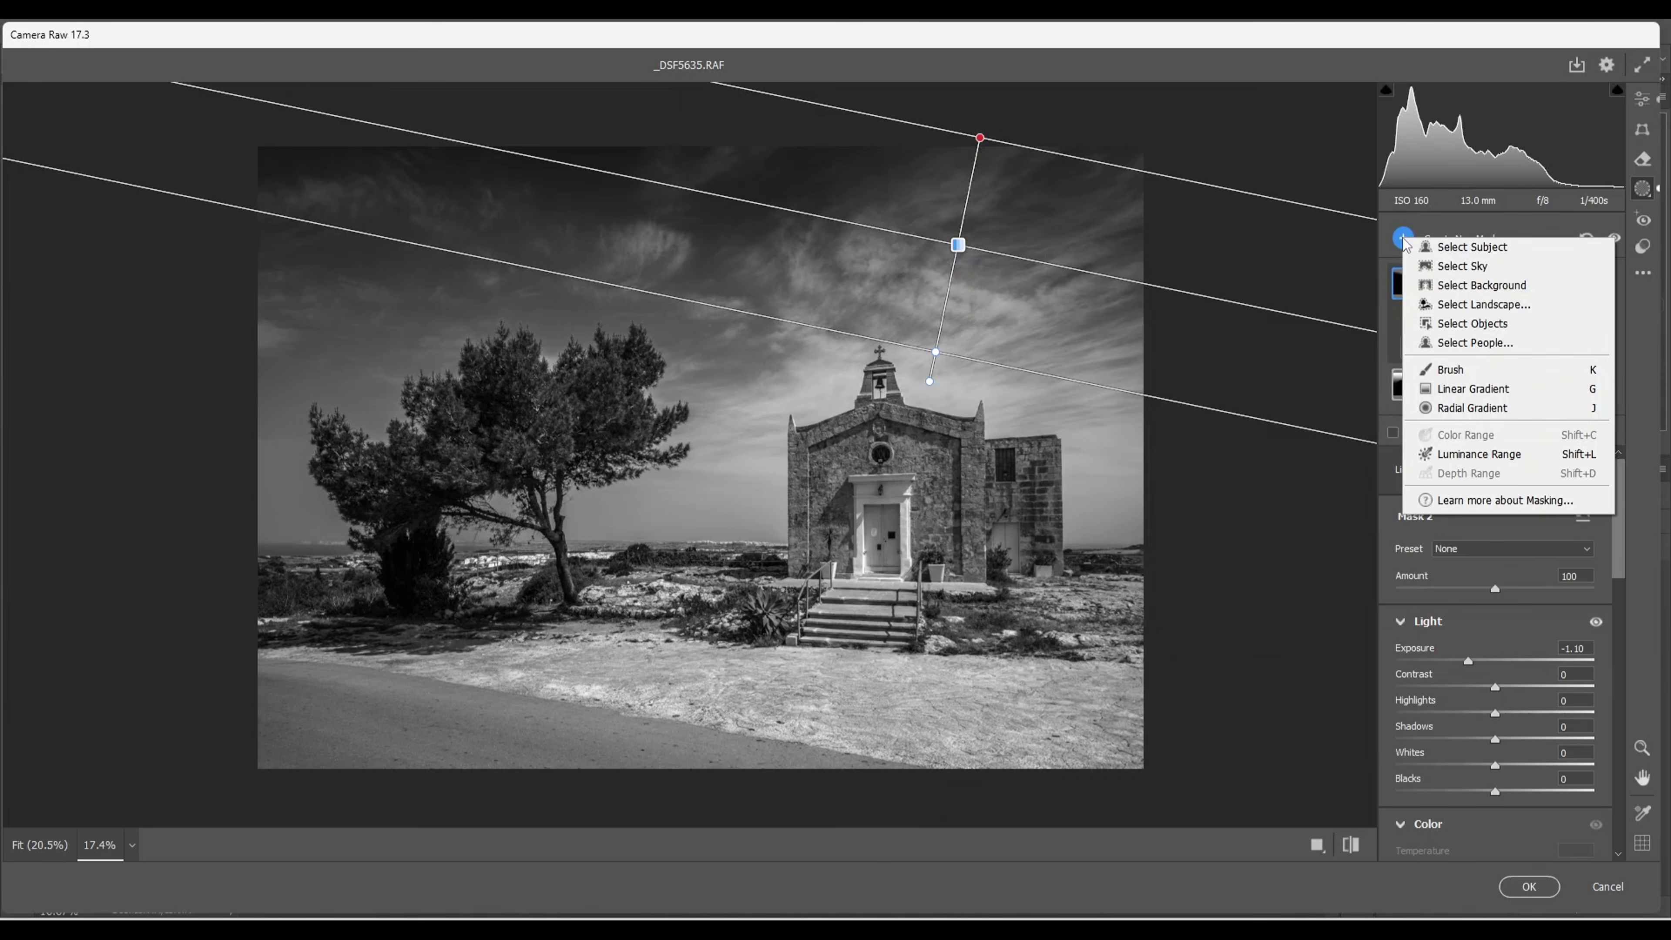
pyautogui.click(1194, 583)
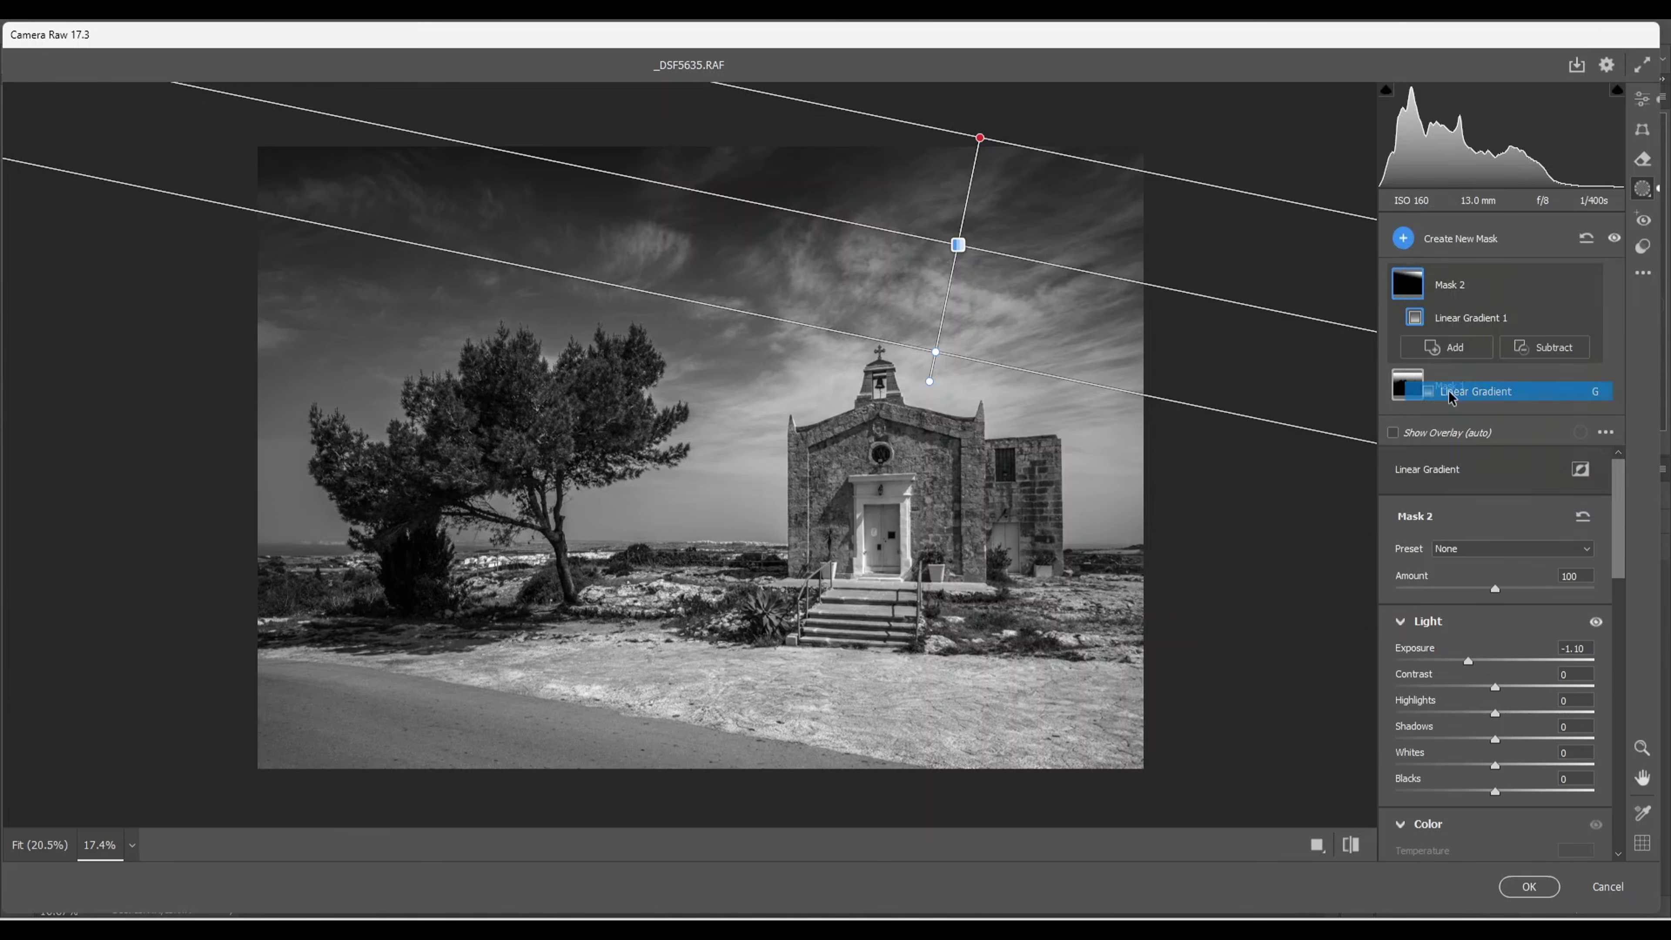
pyautogui.press('g')
pyautogui.moveTo(703, 771); pyautogui.dragTo(705, 612)
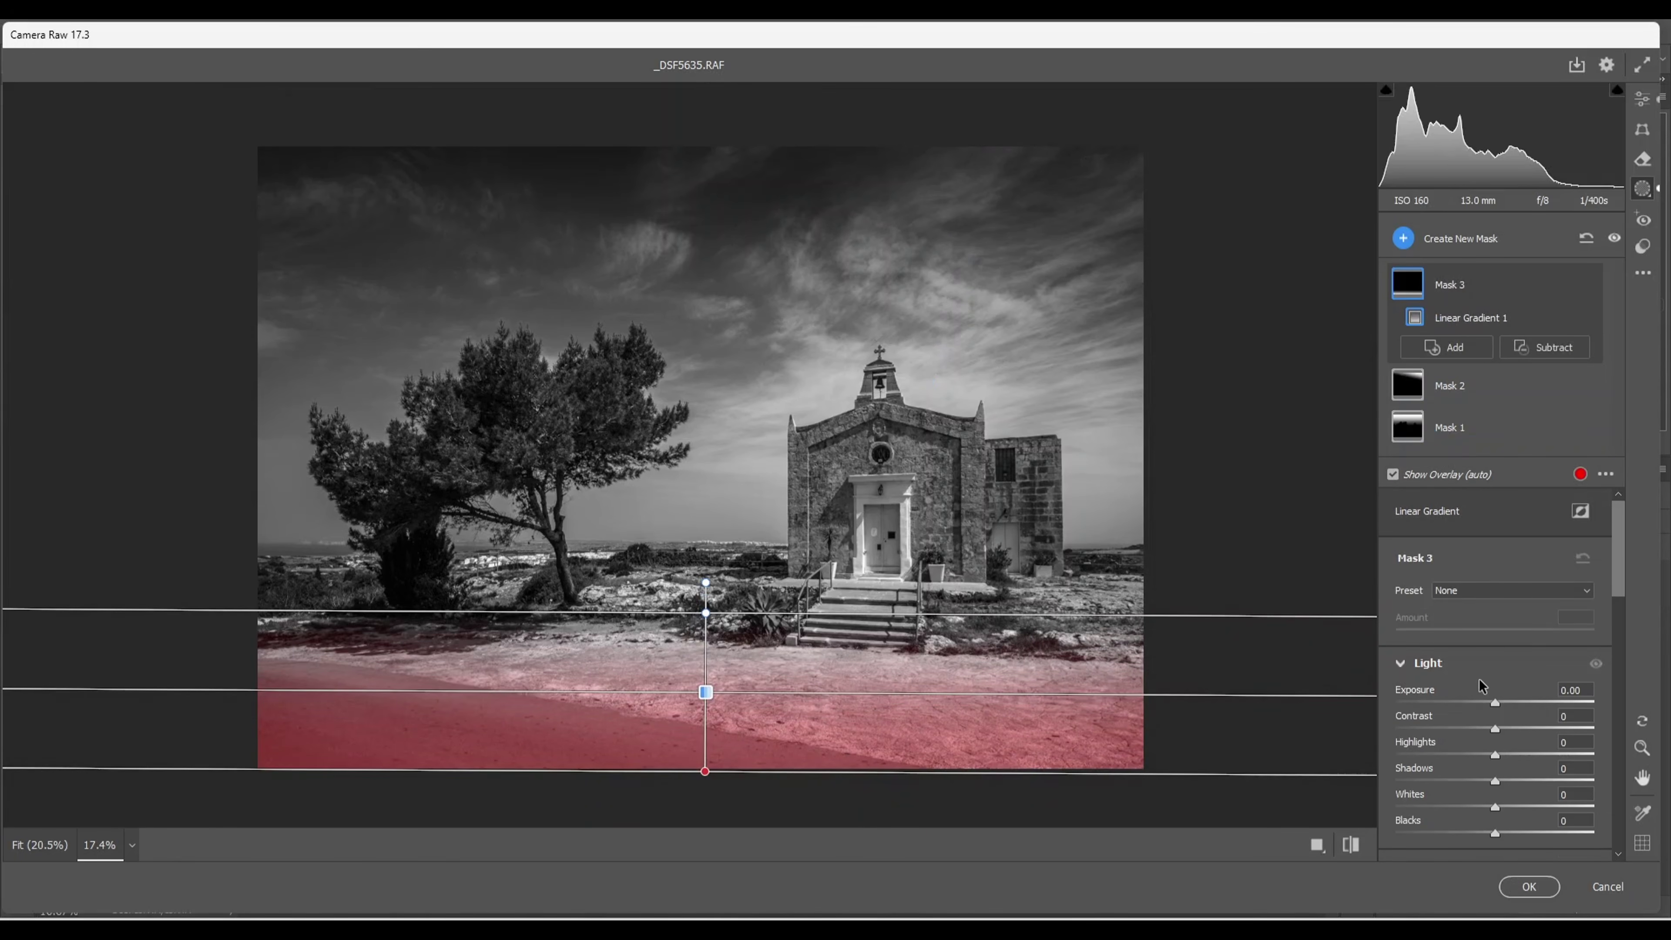
pyautogui.moveTo(1496, 706); pyautogui.dragTo(1468, 705)
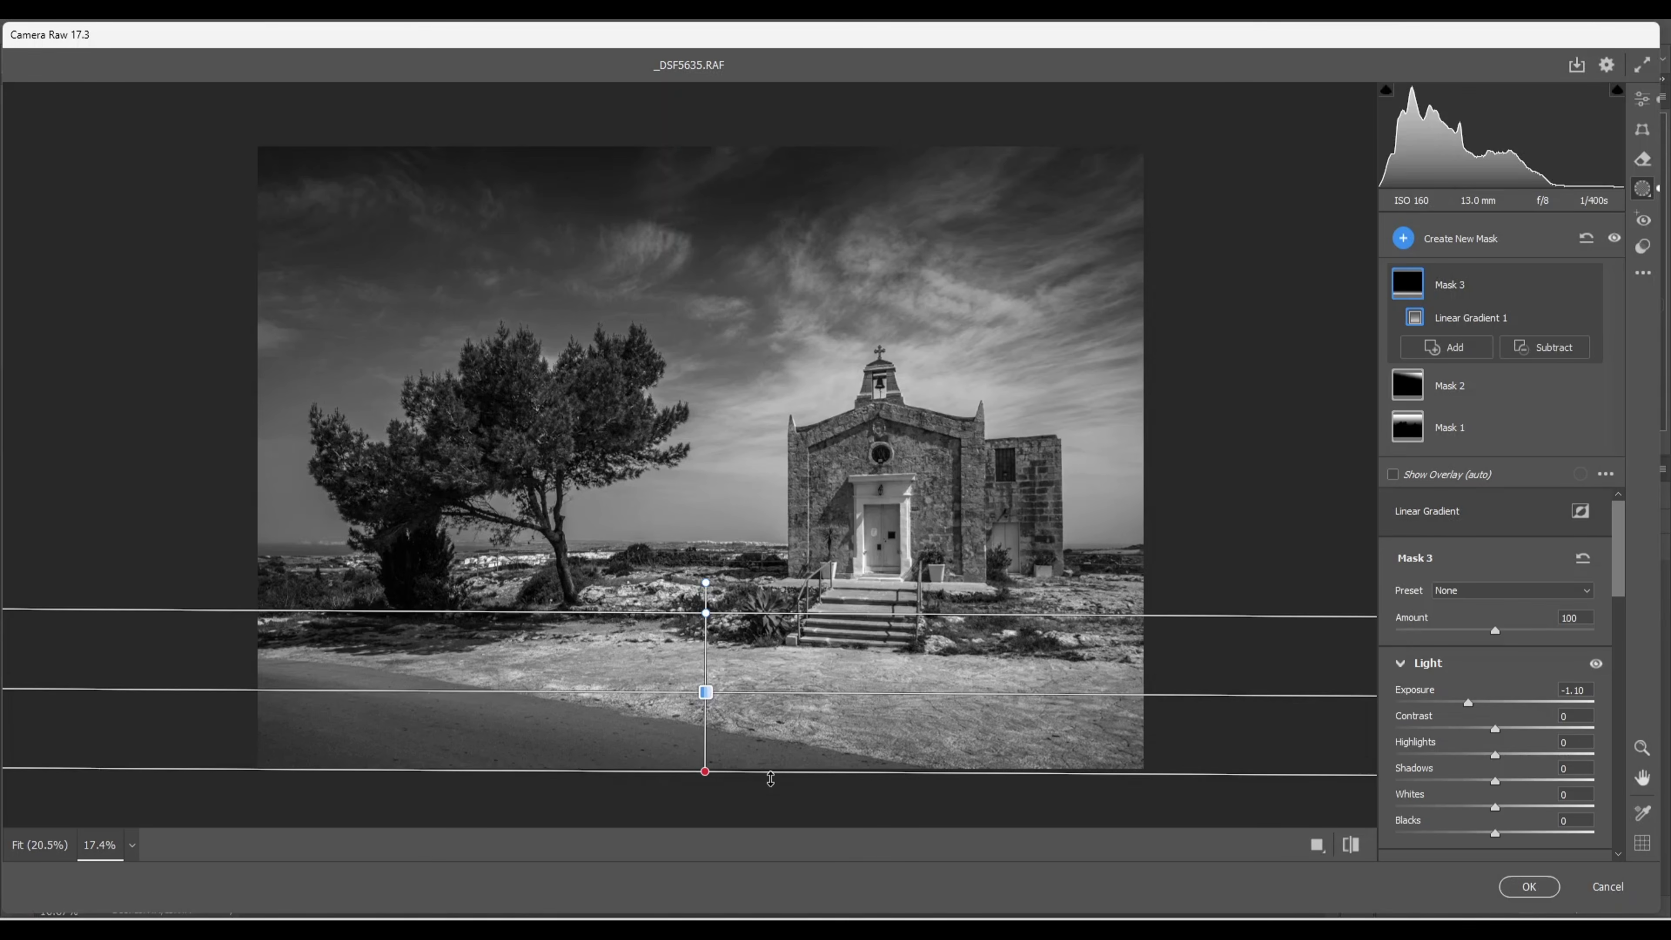
# Step: Add a tall radial gradient mask over the right part of the tree's crown, widen it slightly, and set its Exposure to +0.80
pyautogui.click(1405, 240)
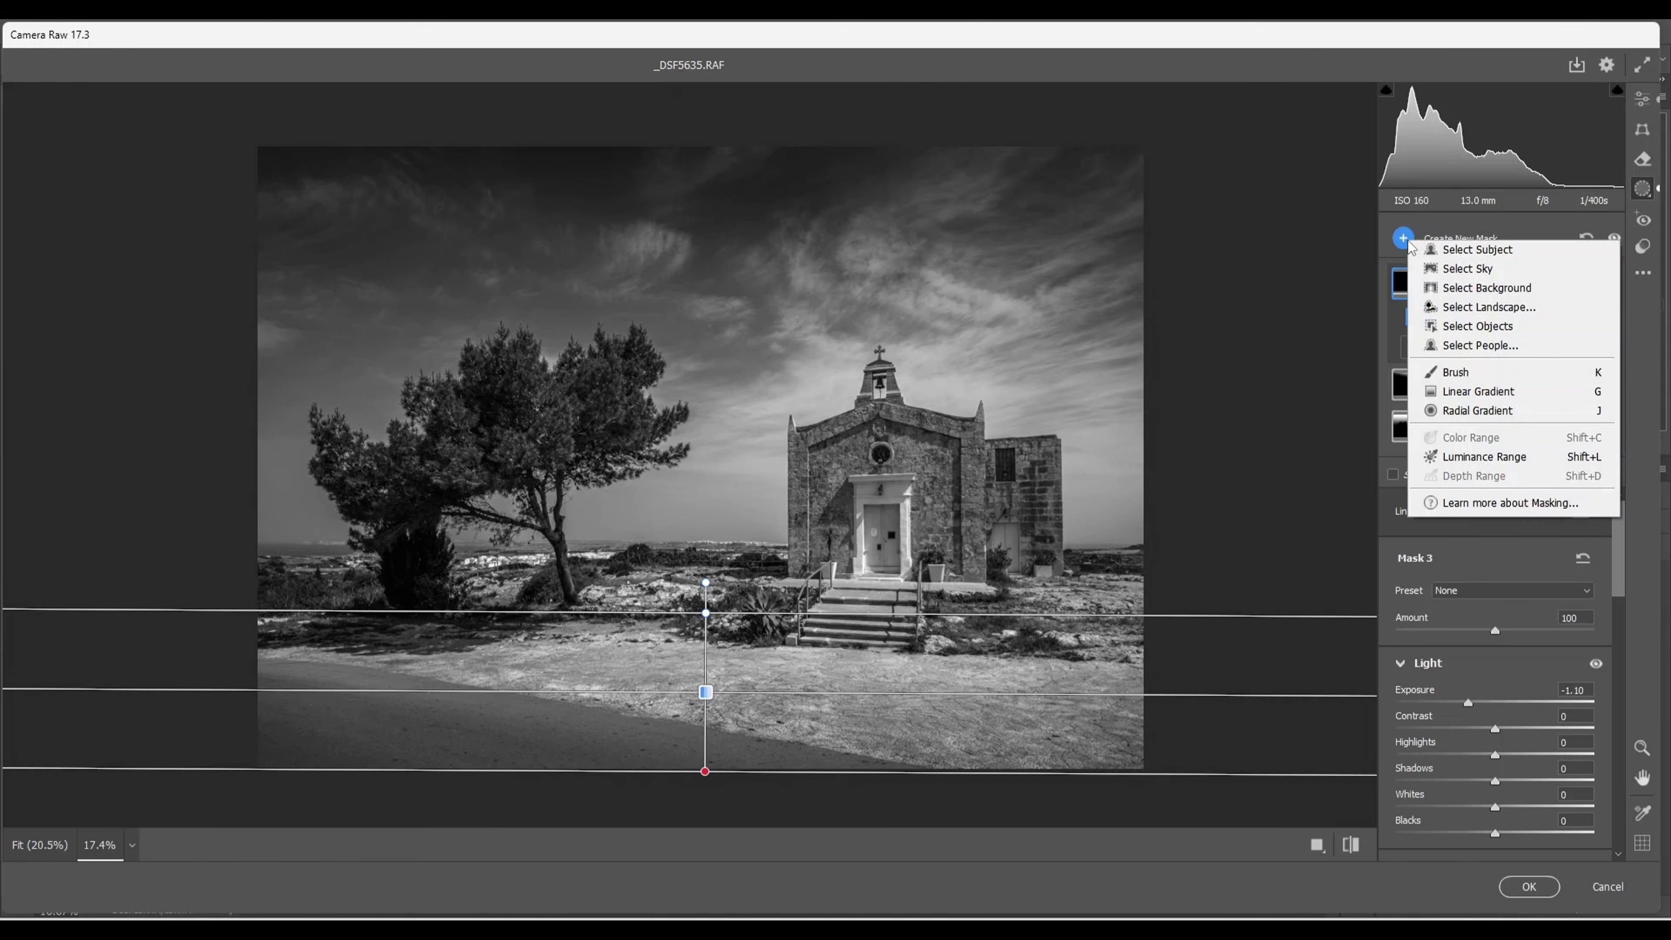
pyautogui.click(1467, 412)
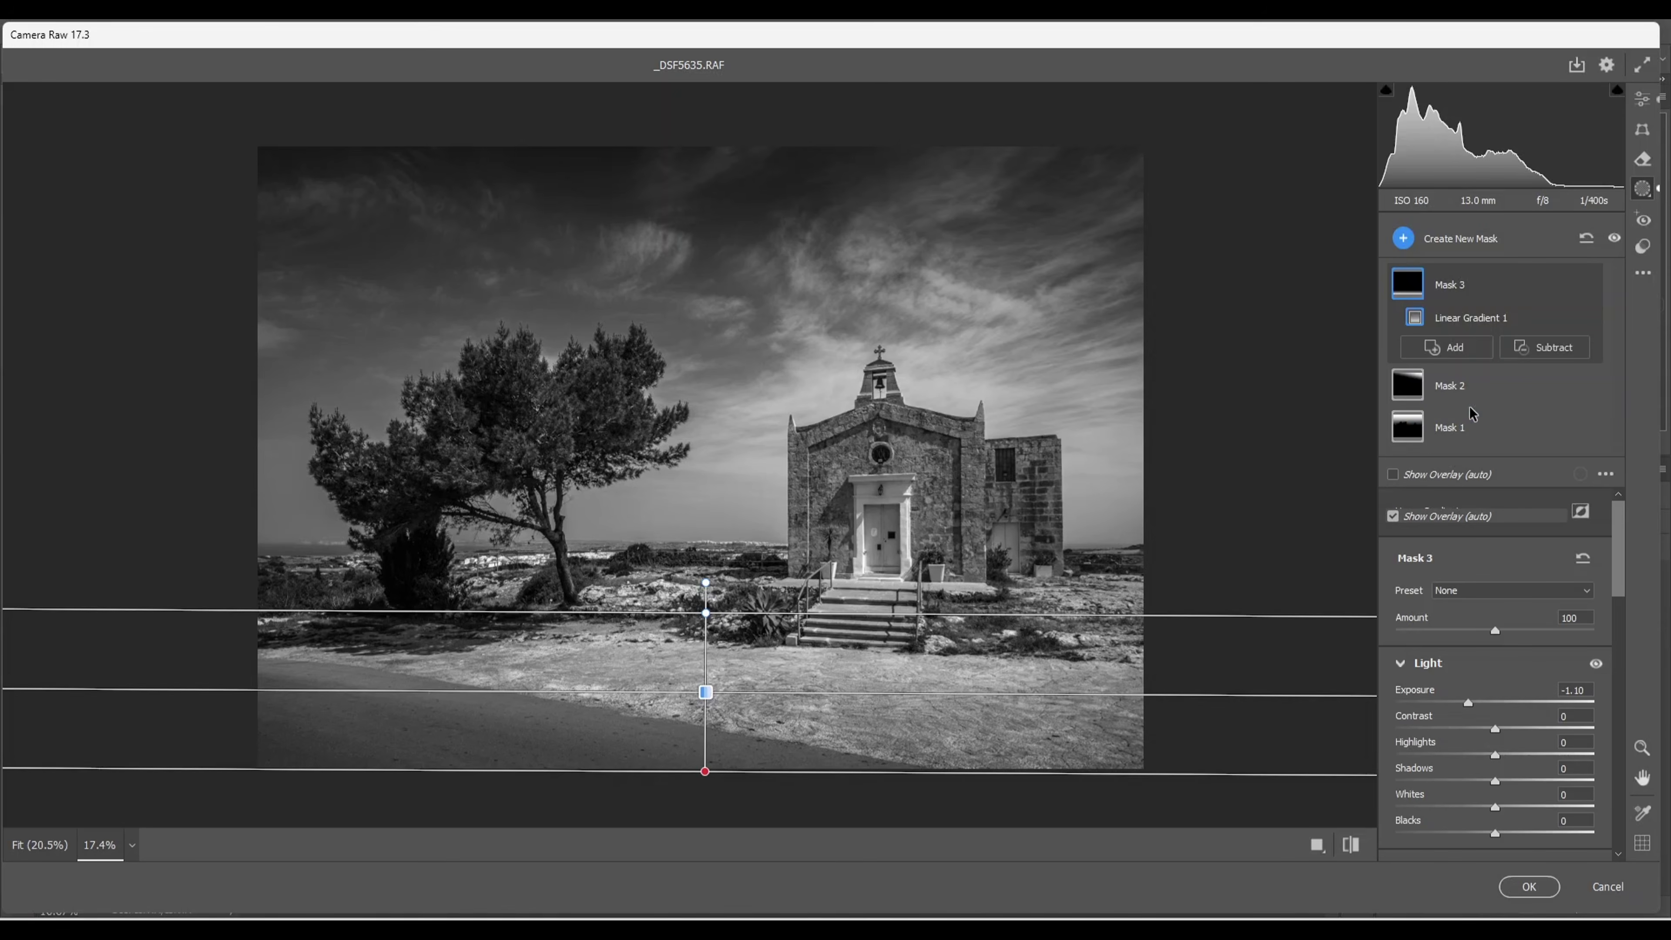
pyautogui.moveTo(612, 390)
pyautogui.mouseDown()
pyautogui.moveTo(615, 455)
pyautogui.moveTo(646, 439)
pyautogui.moveTo(612, 398)
pyautogui.moveTo(643, 399)
pyautogui.mouseUp()
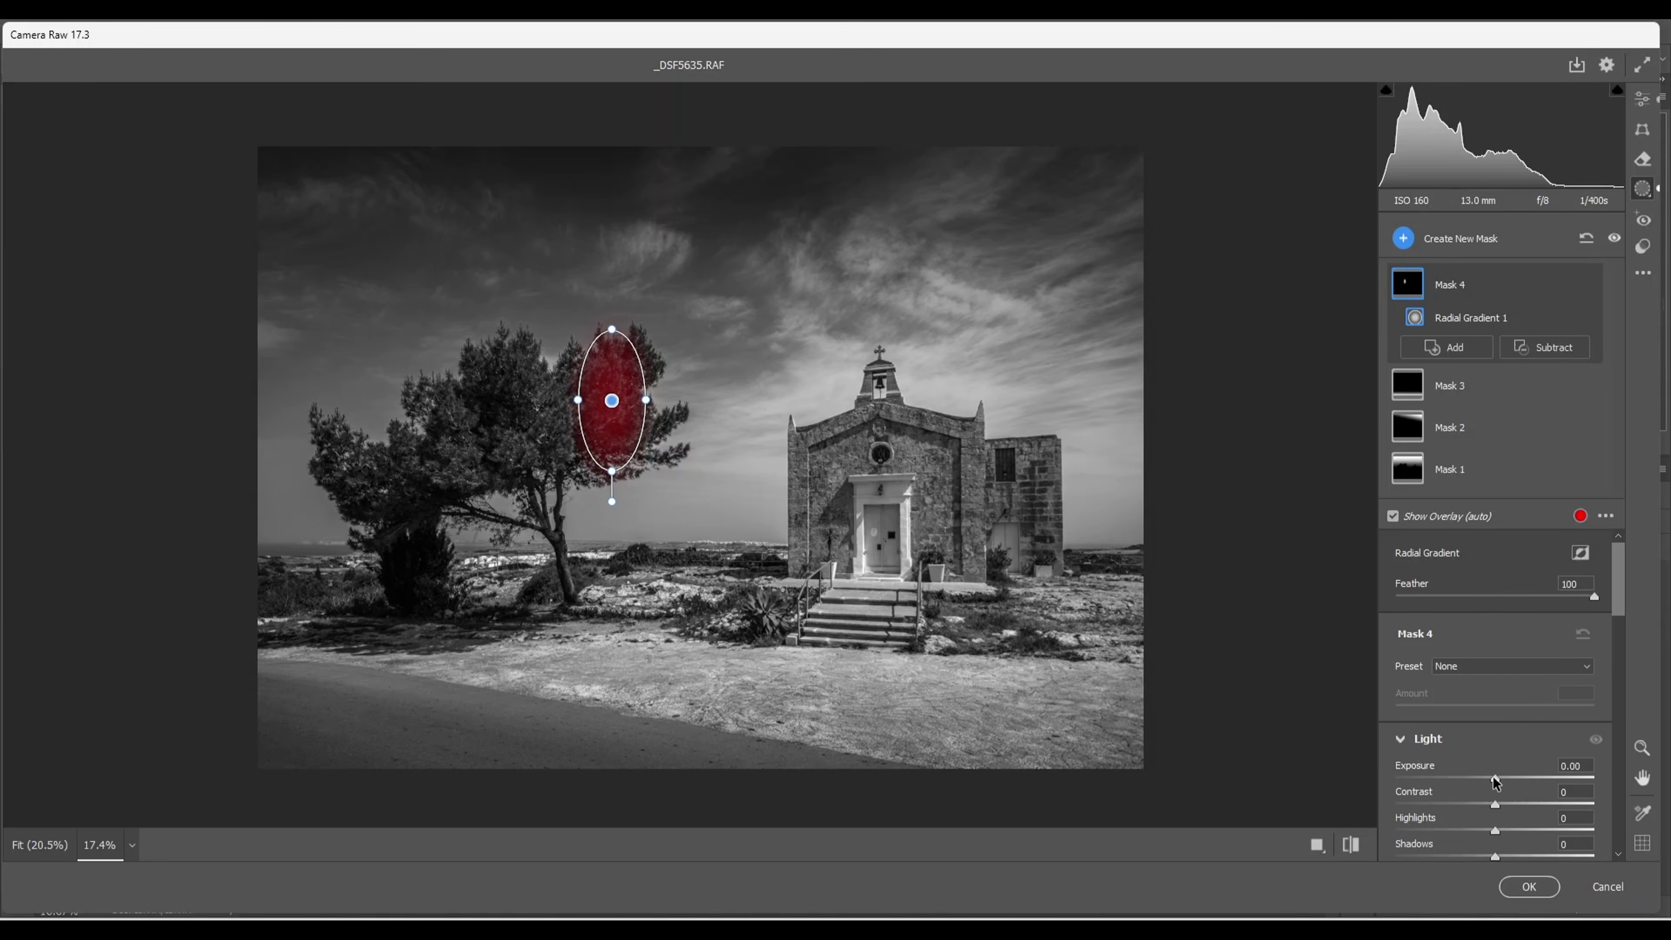
pyautogui.moveTo(1495, 782); pyautogui.dragTo(1509, 782)
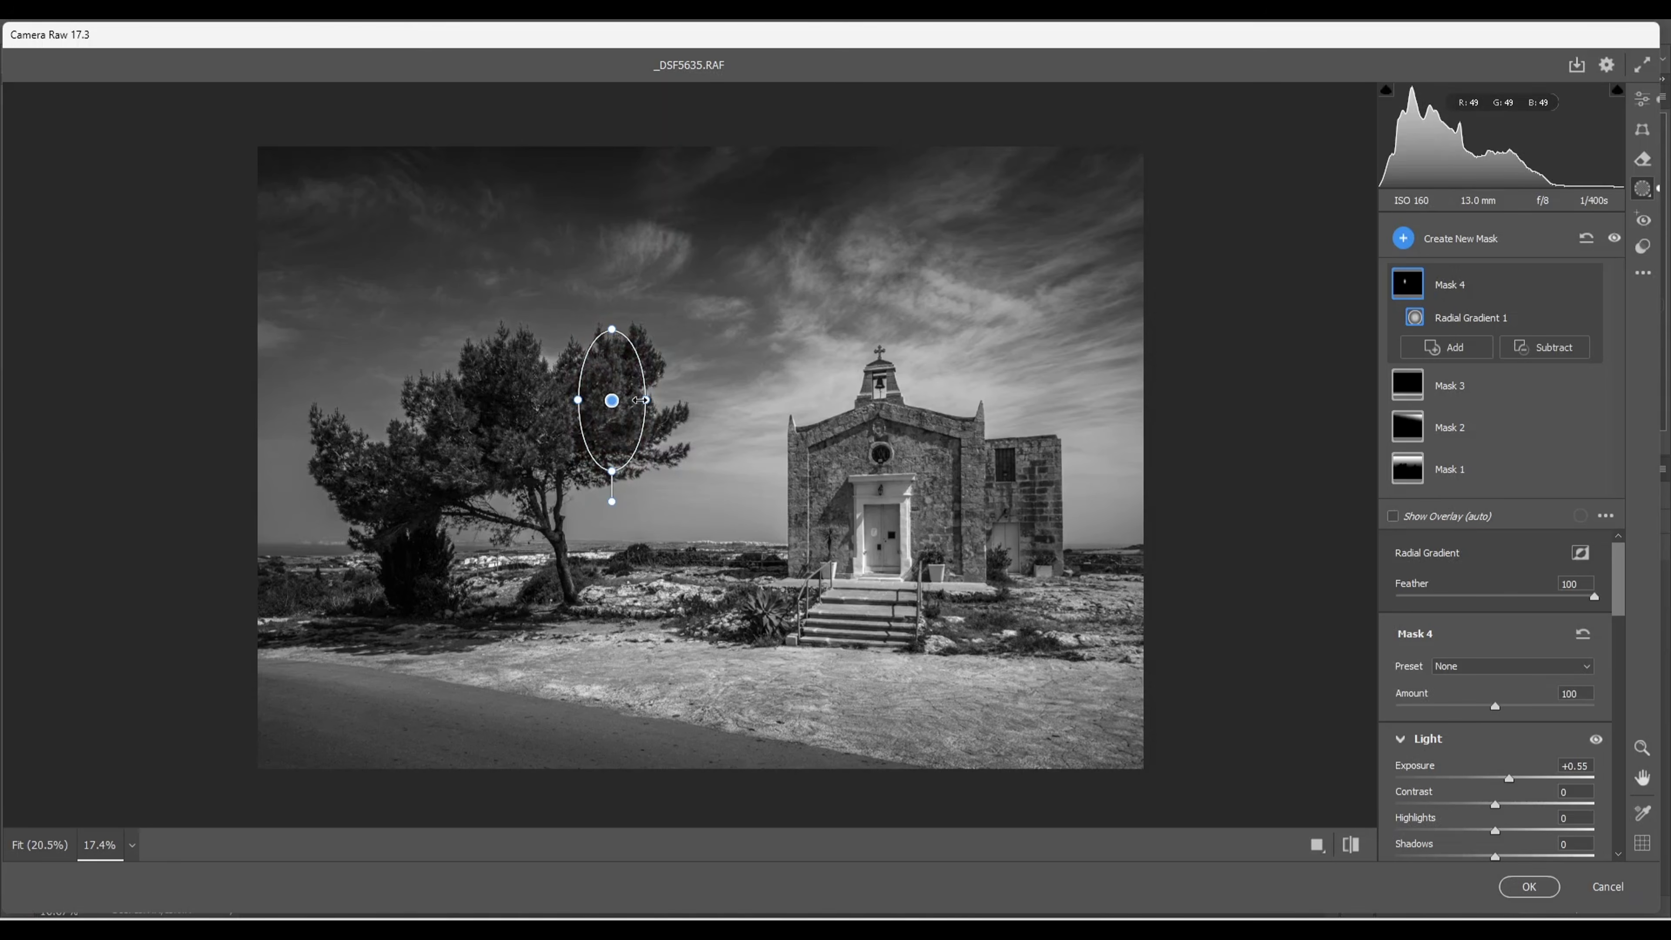
pyautogui.moveTo(642, 399); pyautogui.dragTo(652, 400)
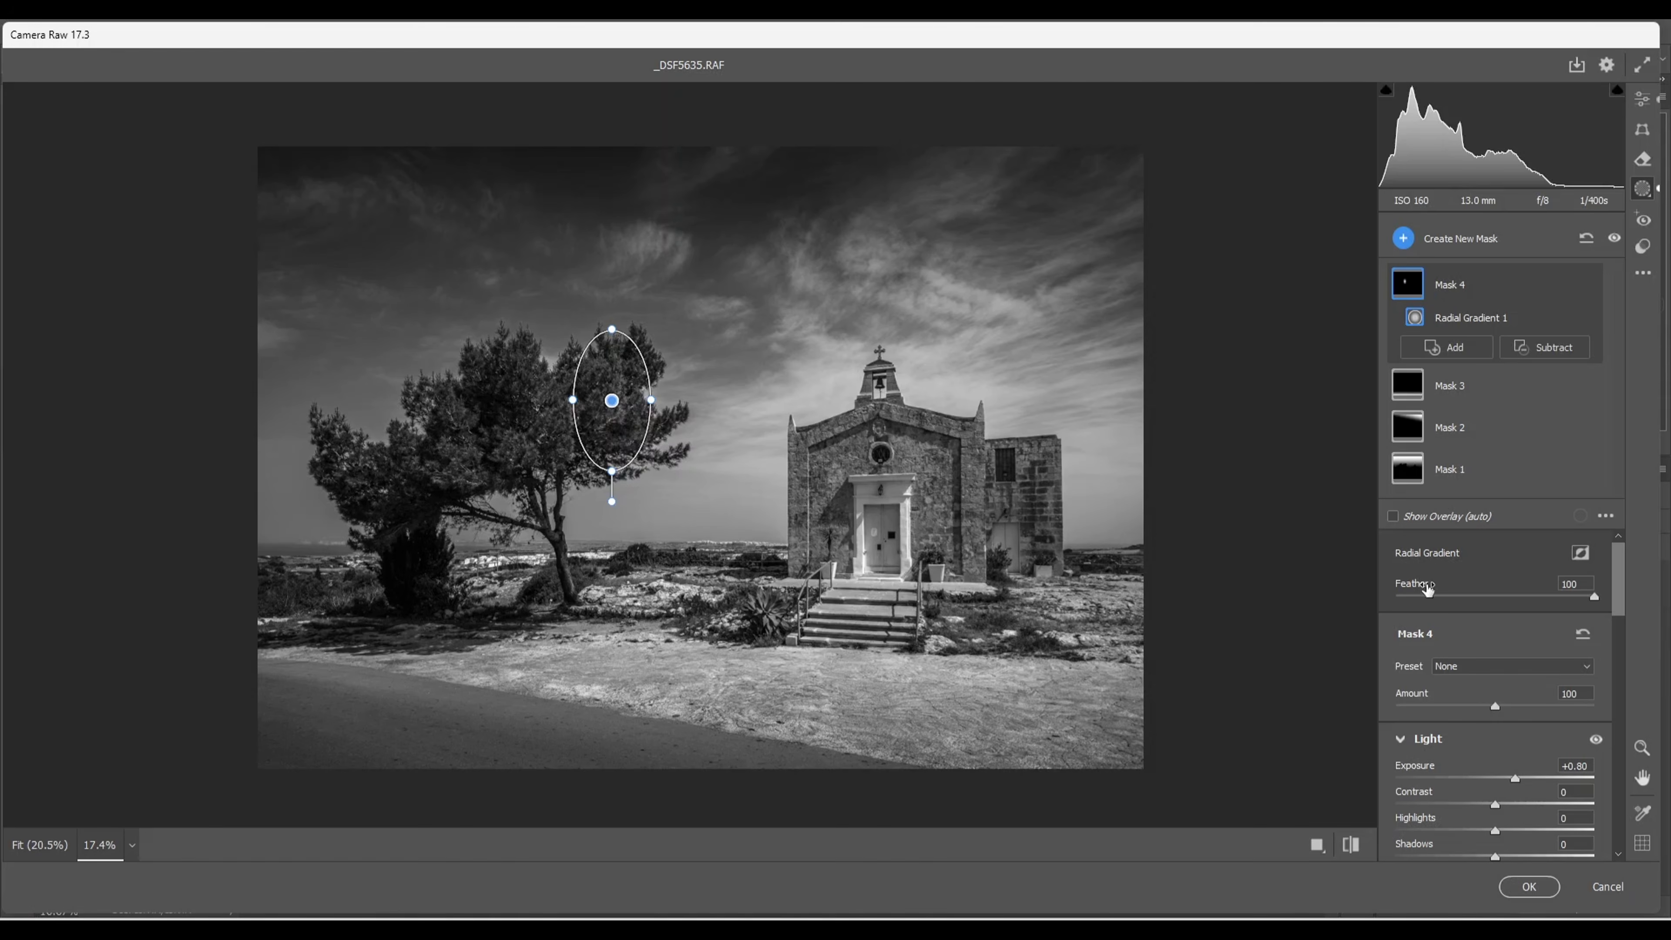
# Step: Add a tall radial gradient mask over the middle of the tree's crown, tilt it slightly, and set its Exposure to +0.75
pyautogui.click(1403, 238)
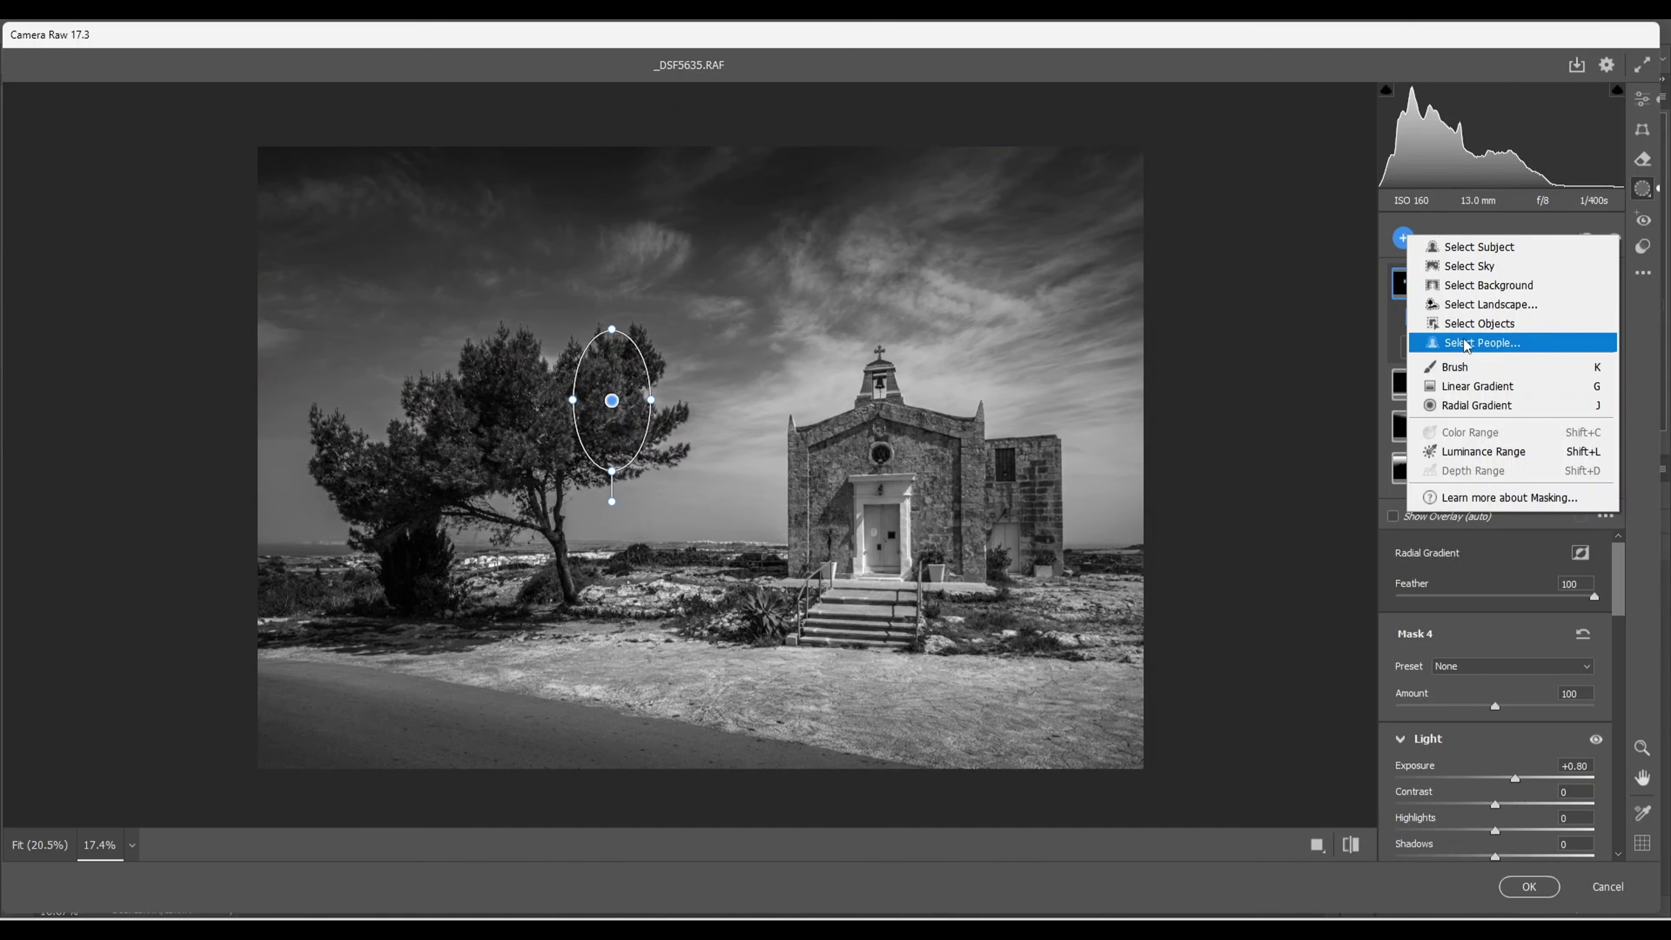
pyautogui.click(1477, 404)
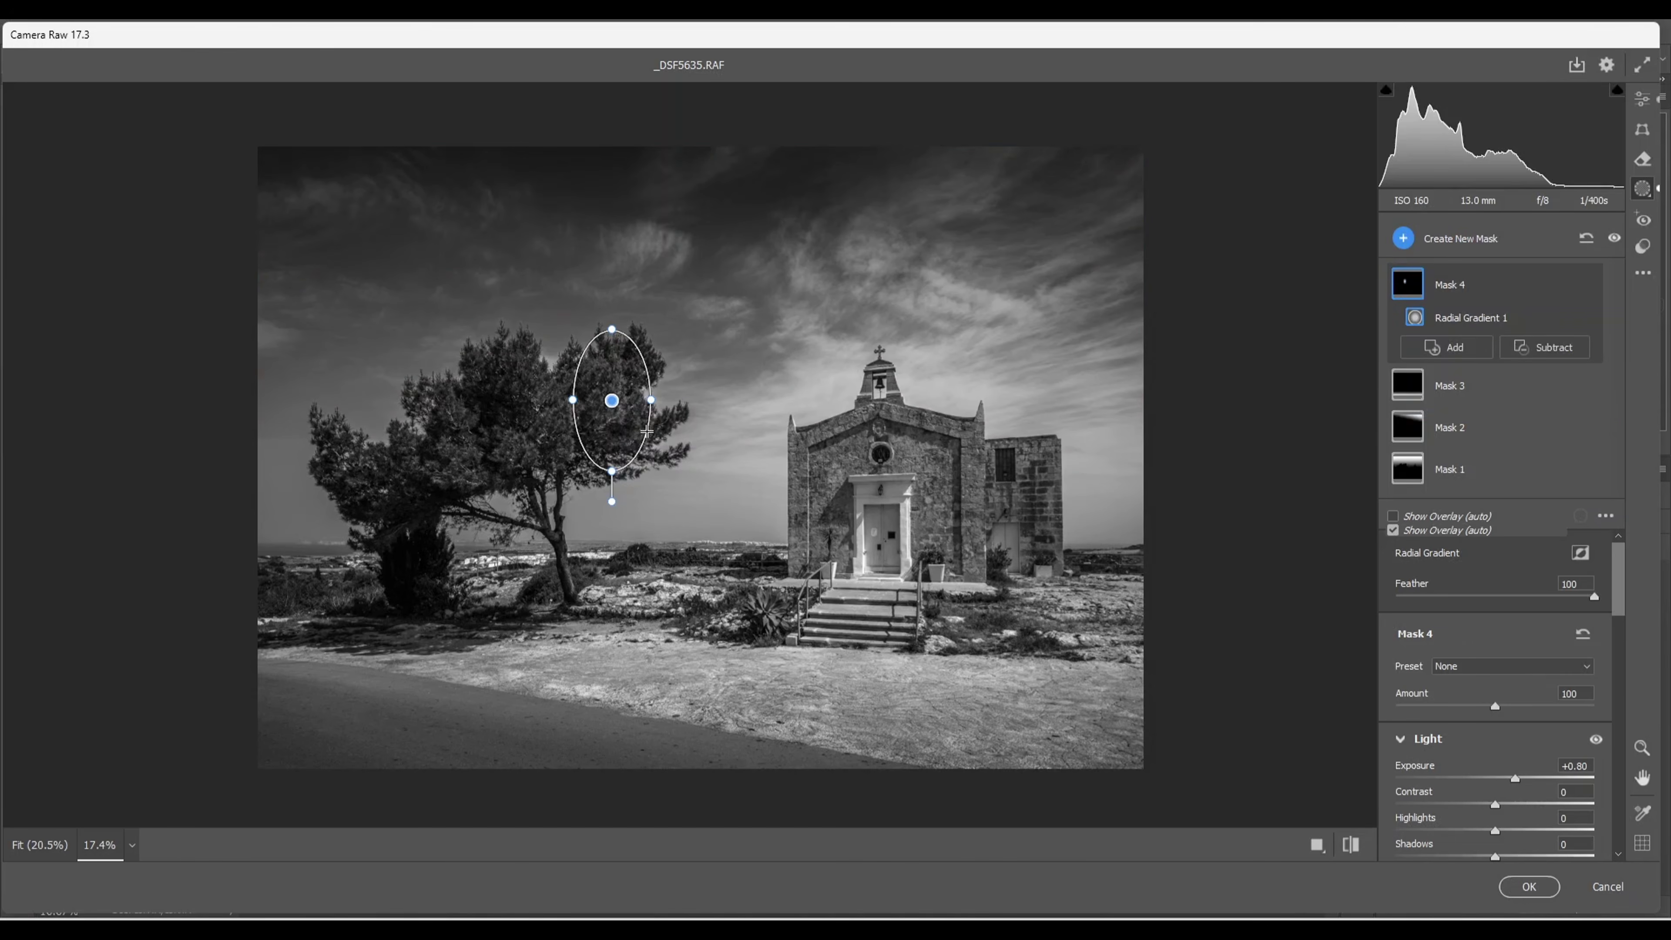
pyautogui.press('j')
pyautogui.moveTo(541, 407); pyautogui.dragTo(564, 449)
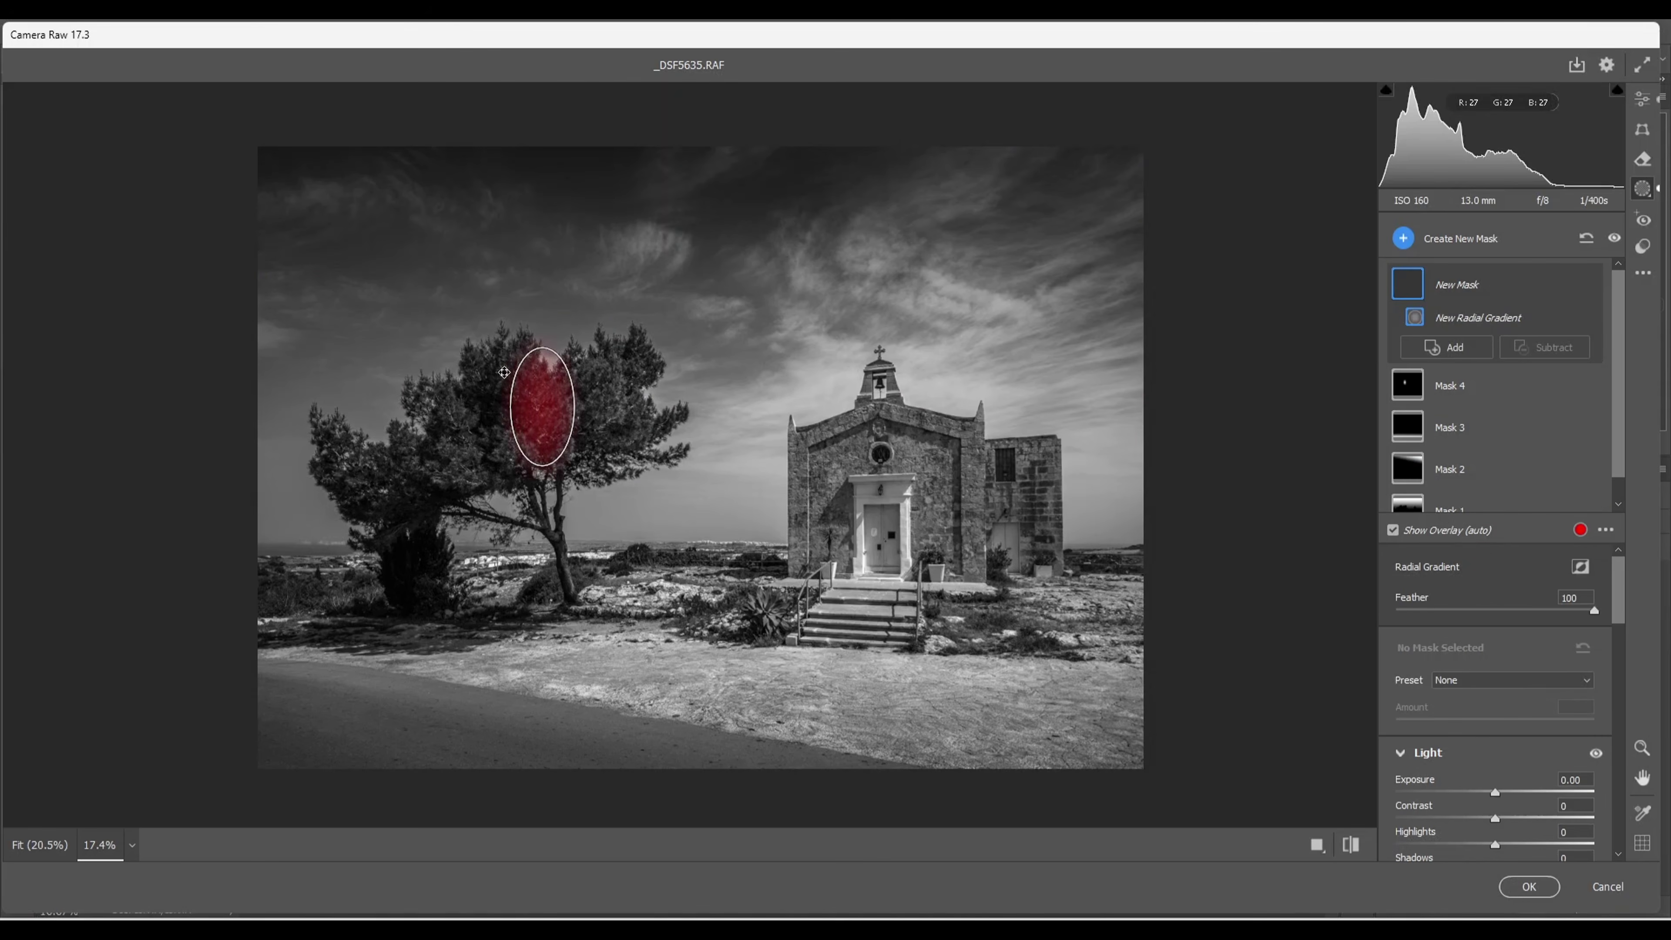
pyautogui.moveTo(536, 405); pyautogui.dragTo(527, 410)
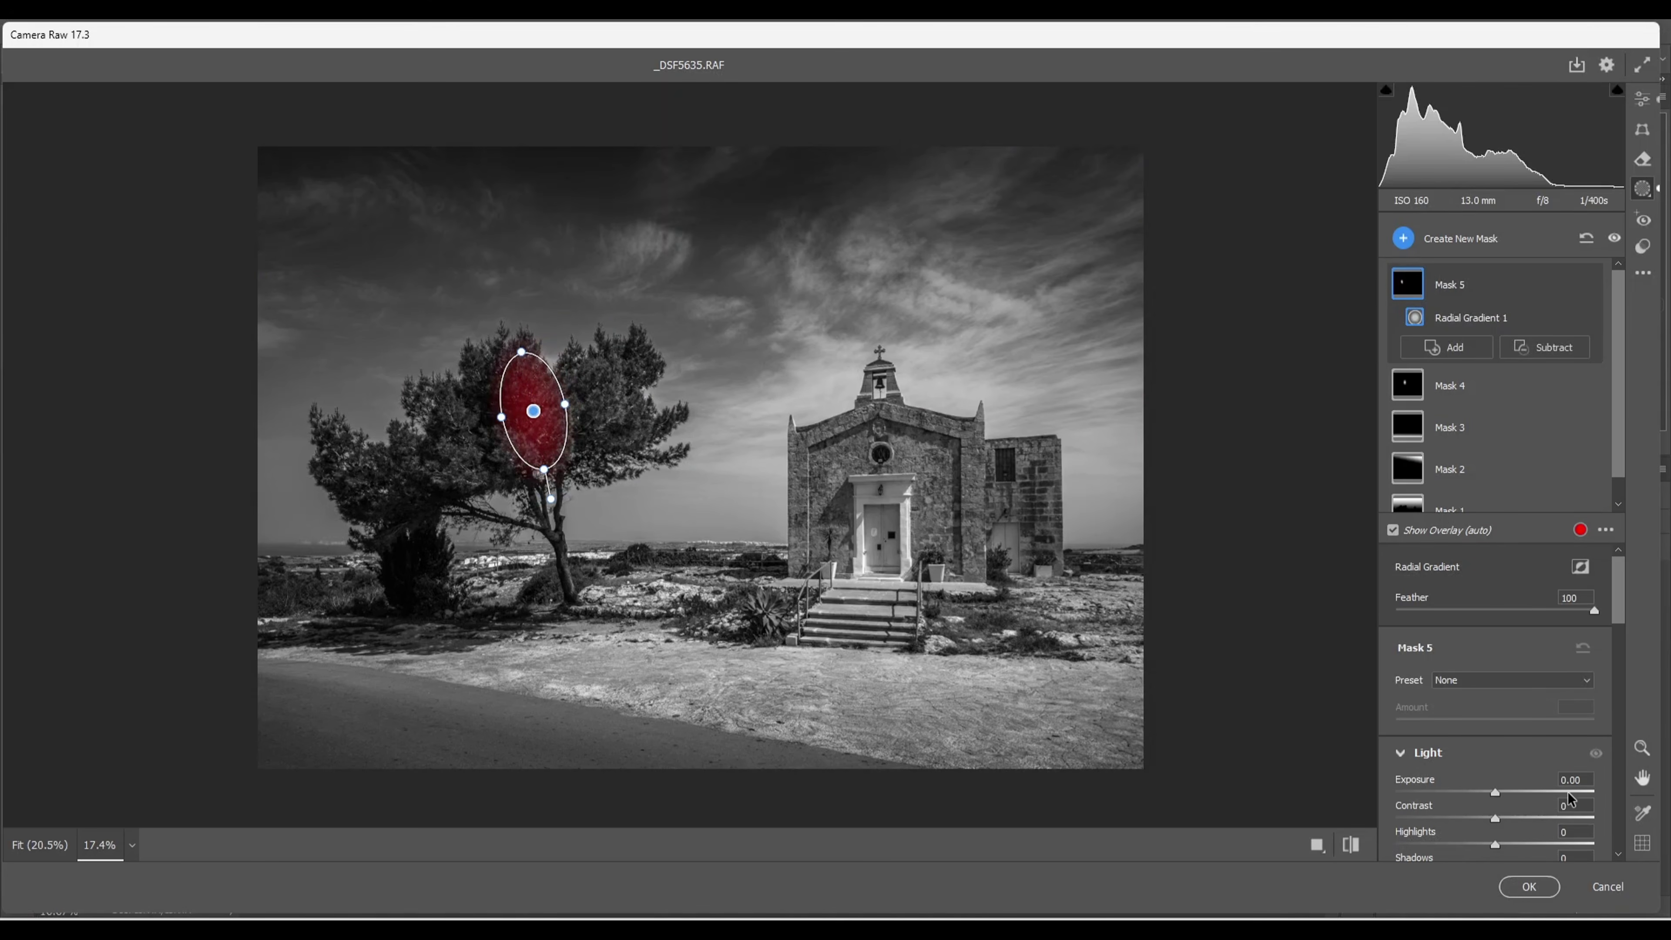
pyautogui.moveTo(1495, 790); pyautogui.dragTo(1515, 794)
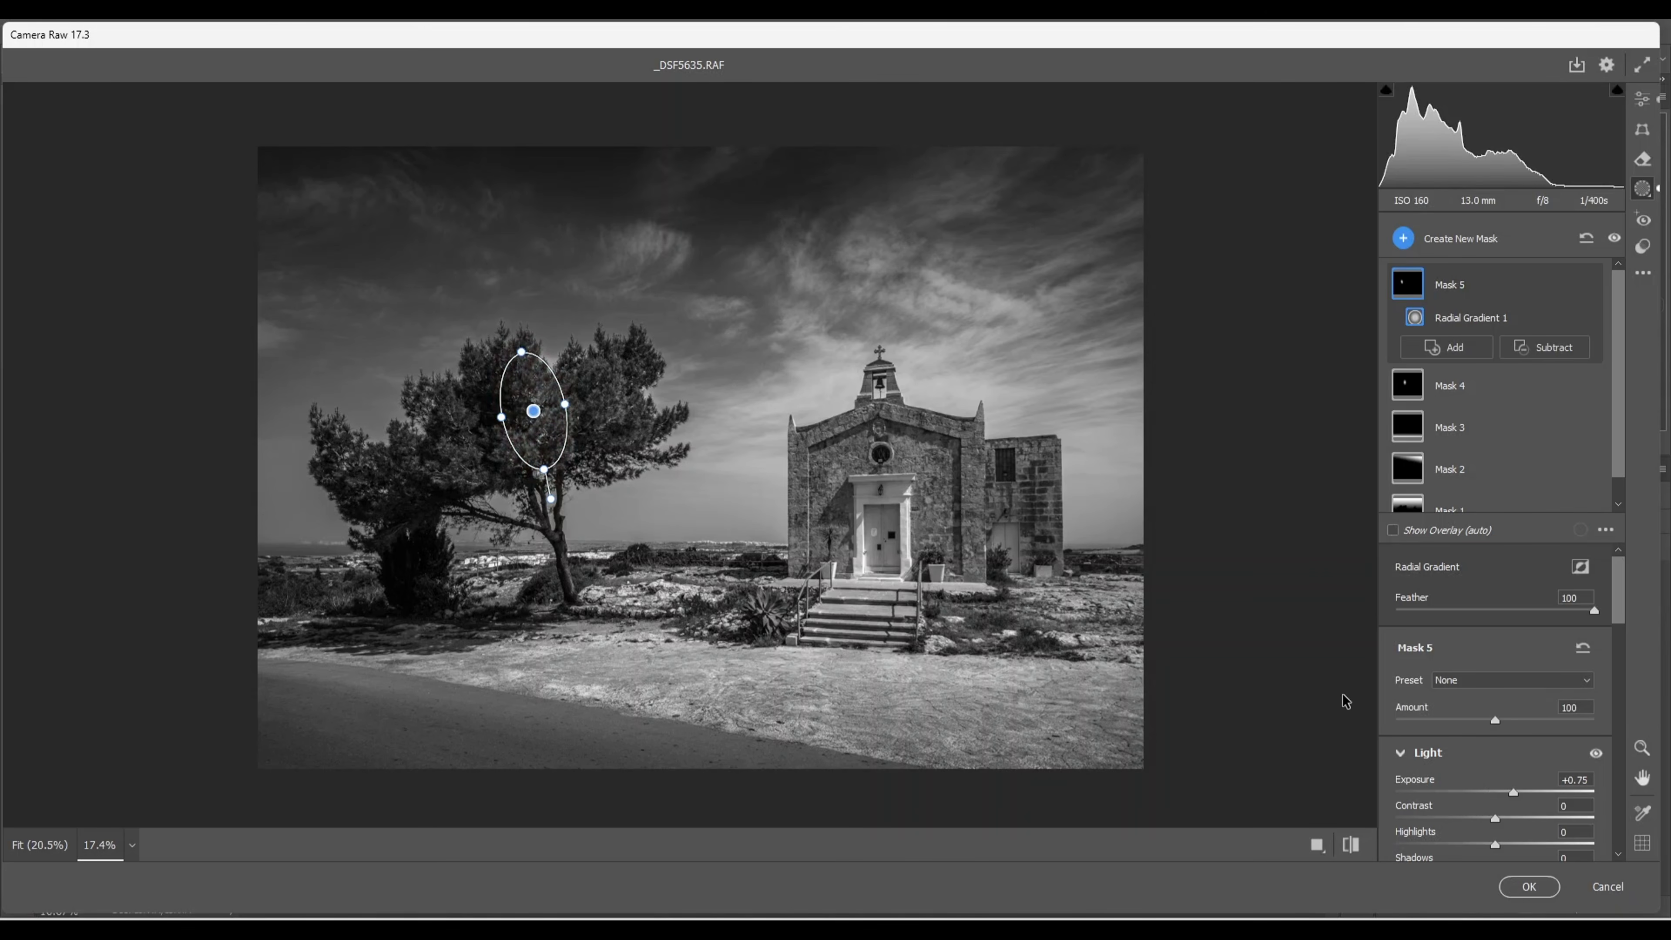
# Step: Add a wide, slightly tilted radial gradient mask over the tree's lower-left foliage and set its Exposure to +1.00
pyautogui.moveTo(1399, 290)
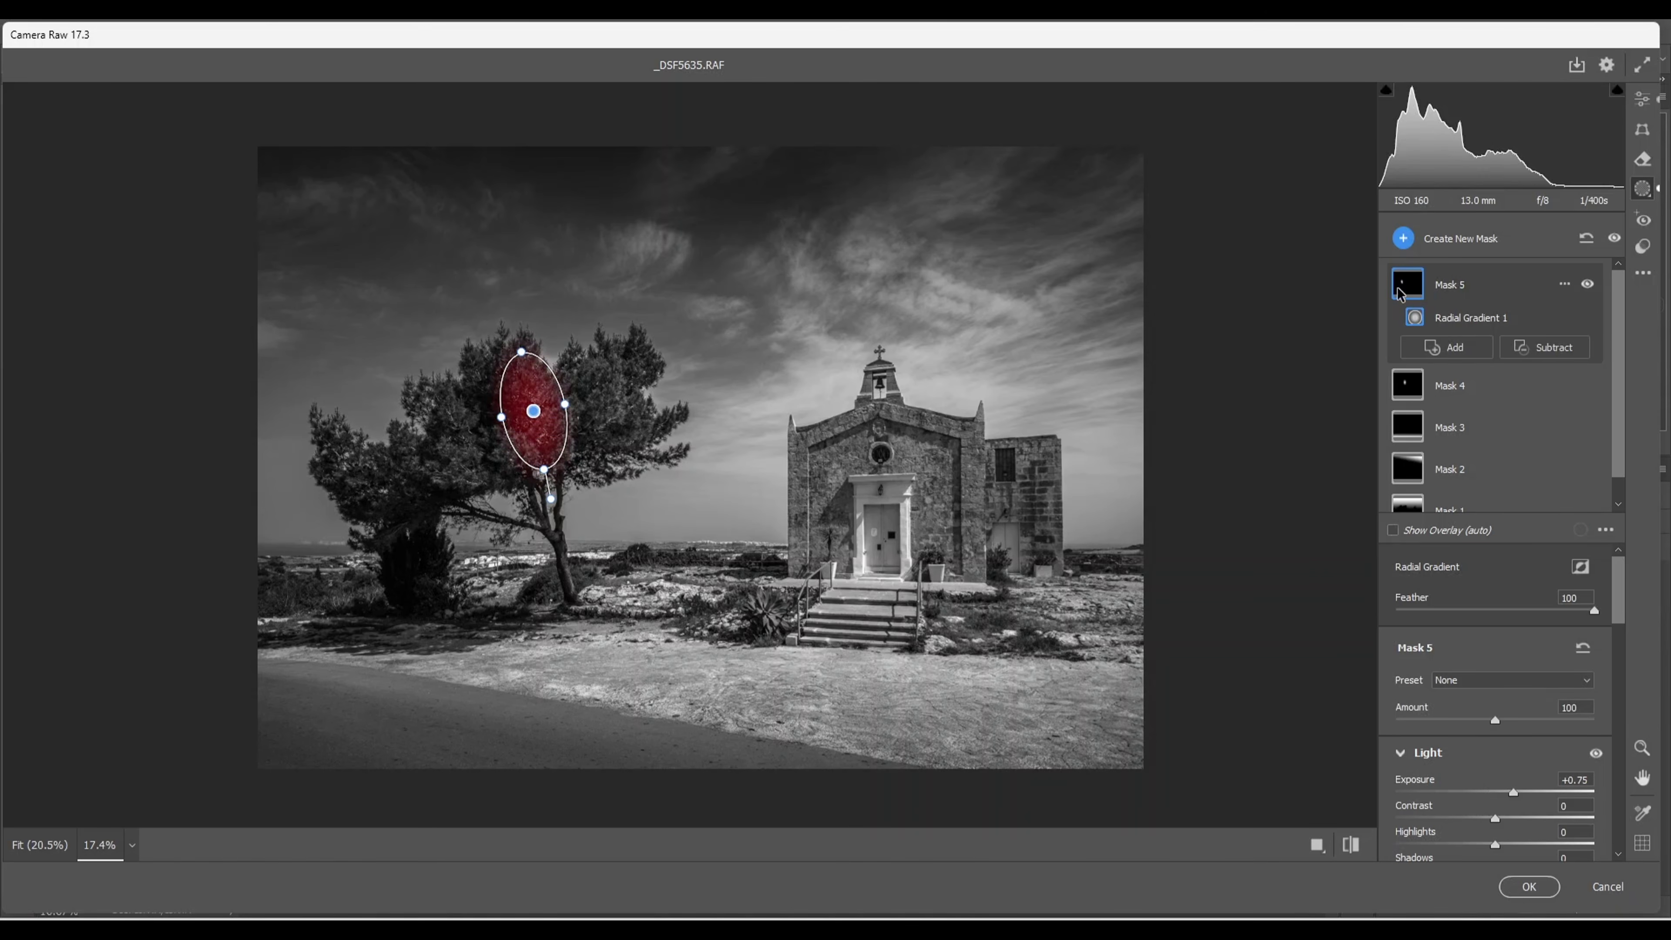
pyautogui.click(1405, 238)
pyautogui.click(1453, 411)
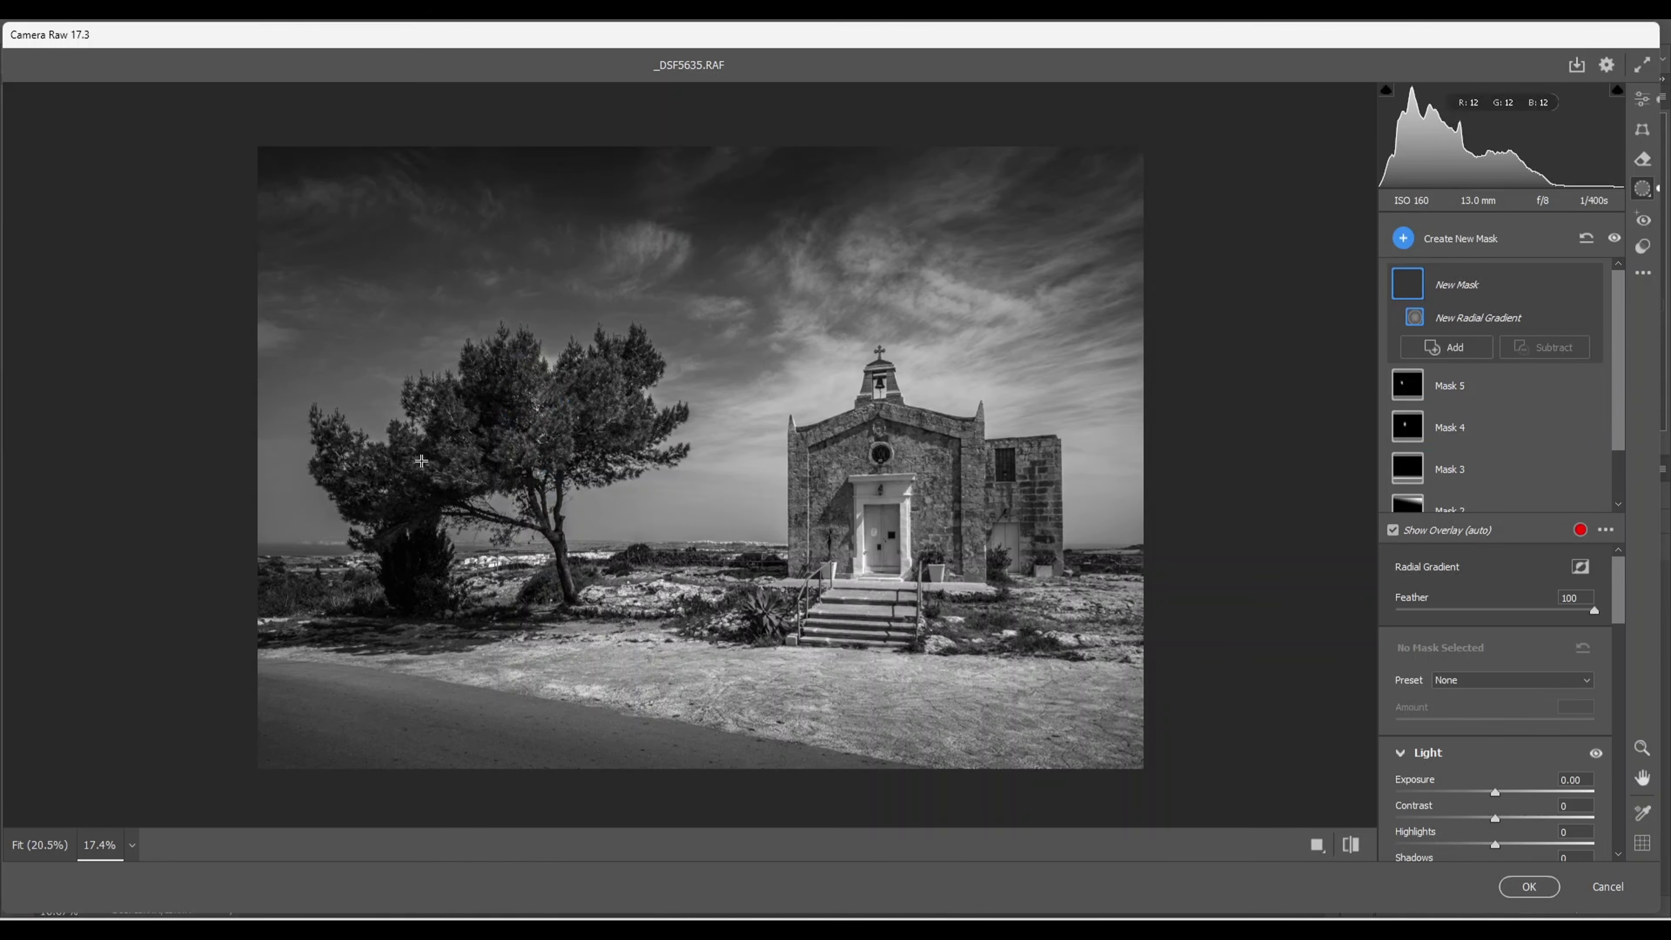
pyautogui.moveTo(427, 462); pyautogui.dragTo(331, 453)
pyautogui.moveTo(430, 462); pyautogui.dragTo(423, 469)
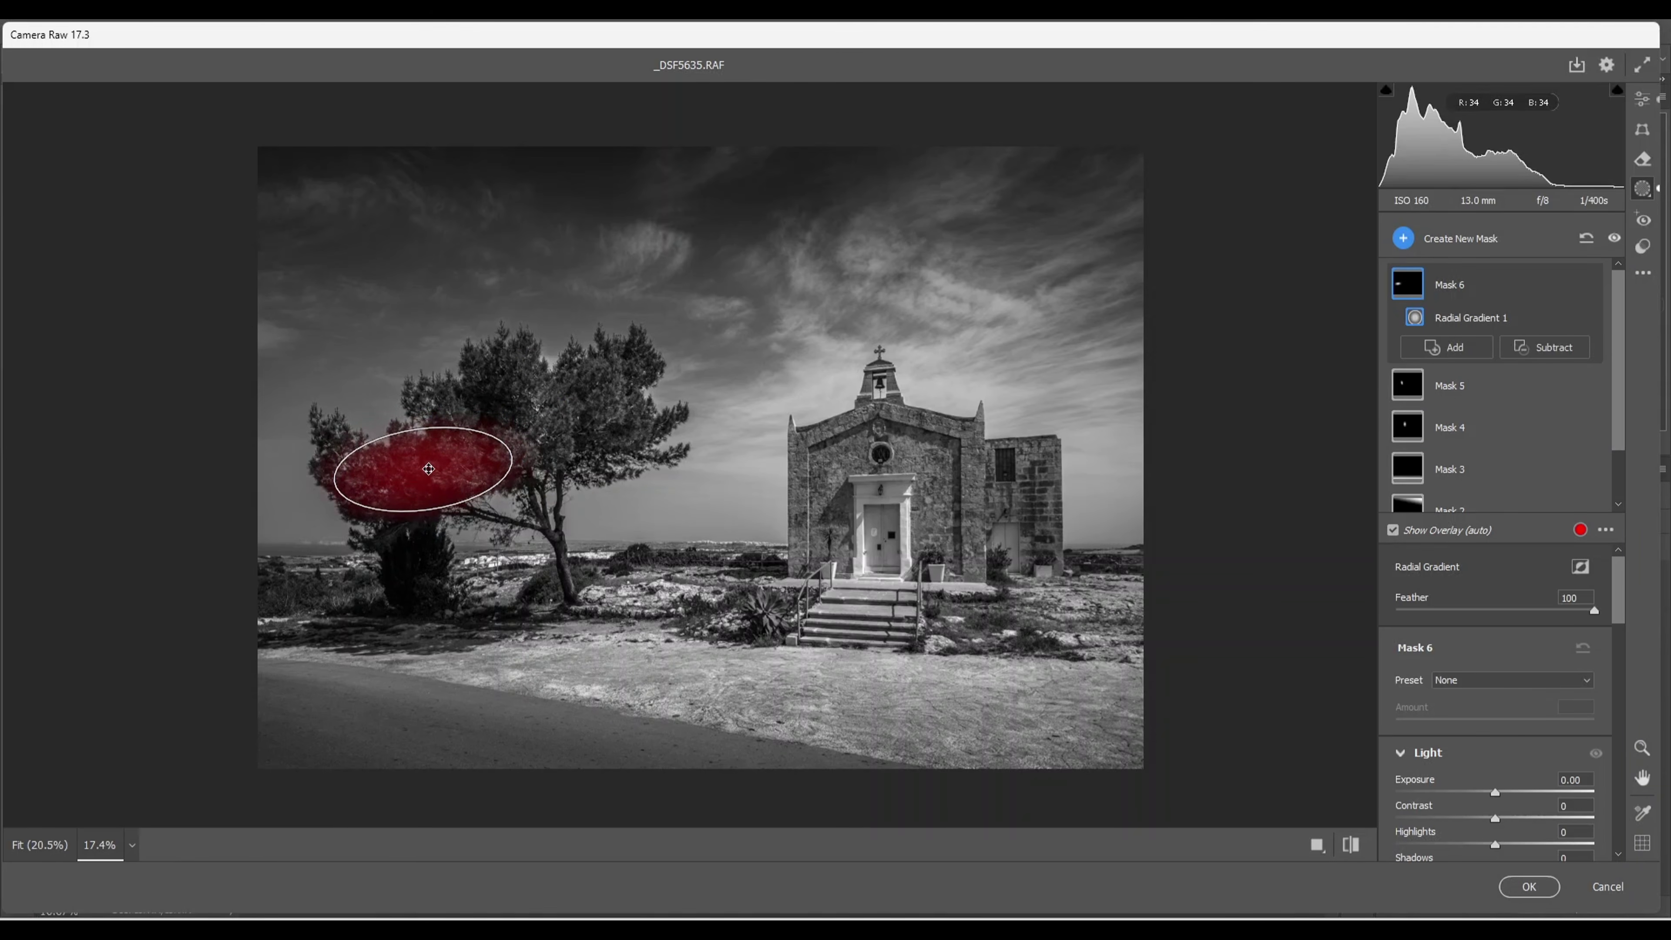
pyautogui.moveTo(1494, 792); pyautogui.dragTo(1519, 796)
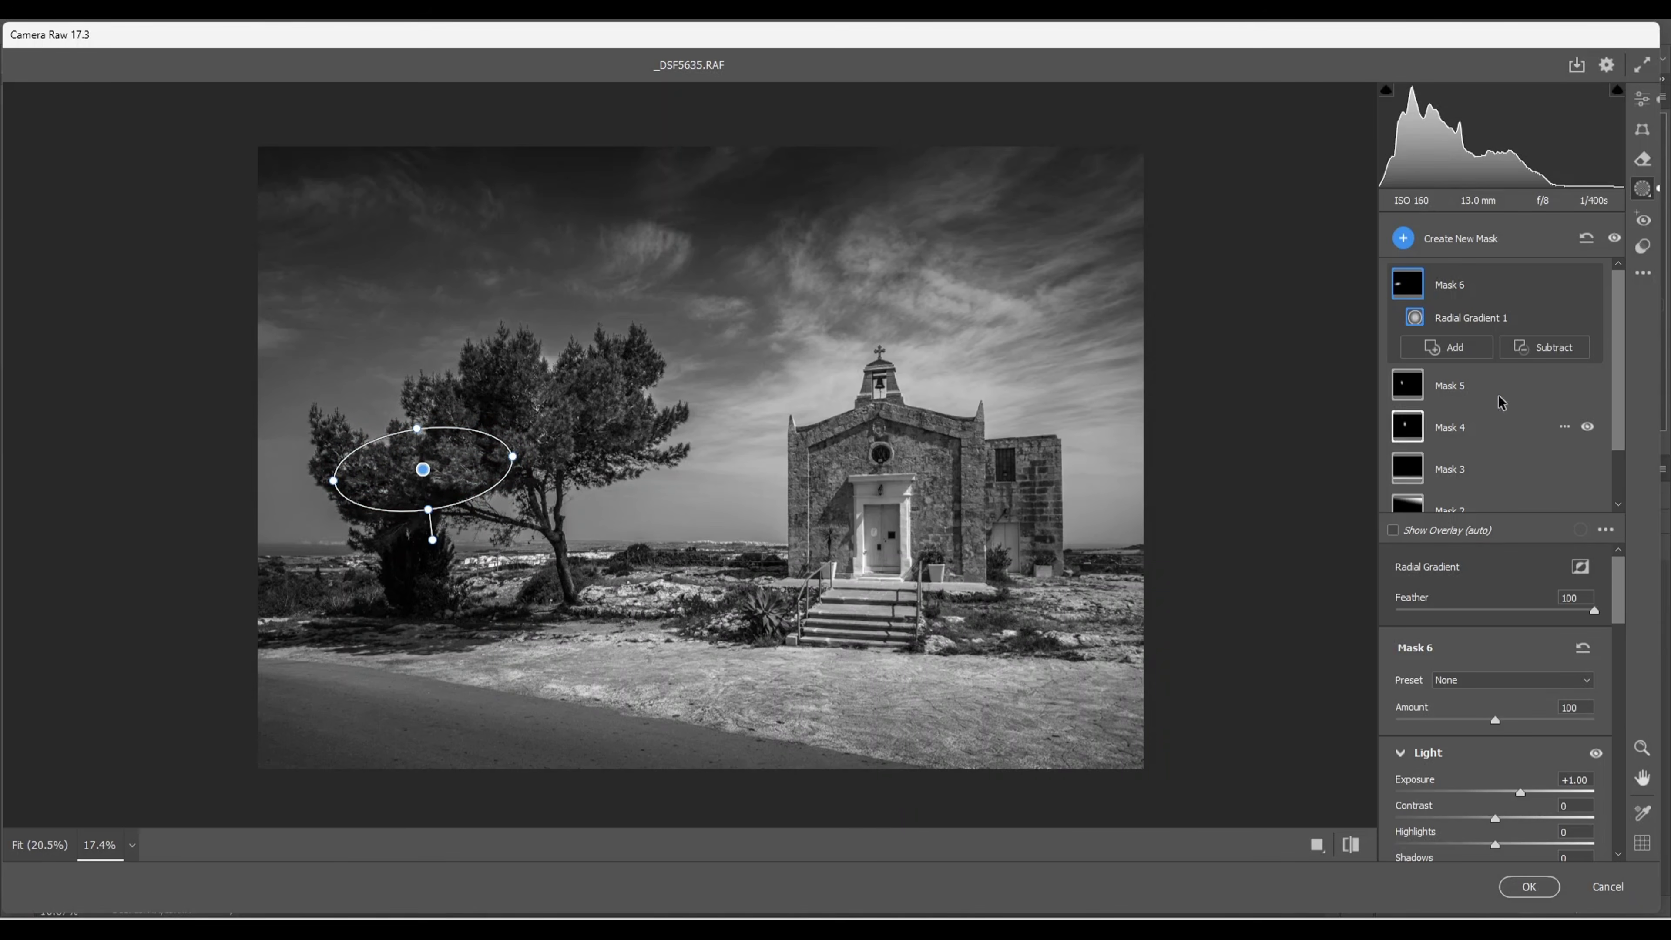
# Step: Add a tall radial gradient mask over the dark bush beneath the tree's left side and set its Exposure to +1.90
pyautogui.click(1403, 240)
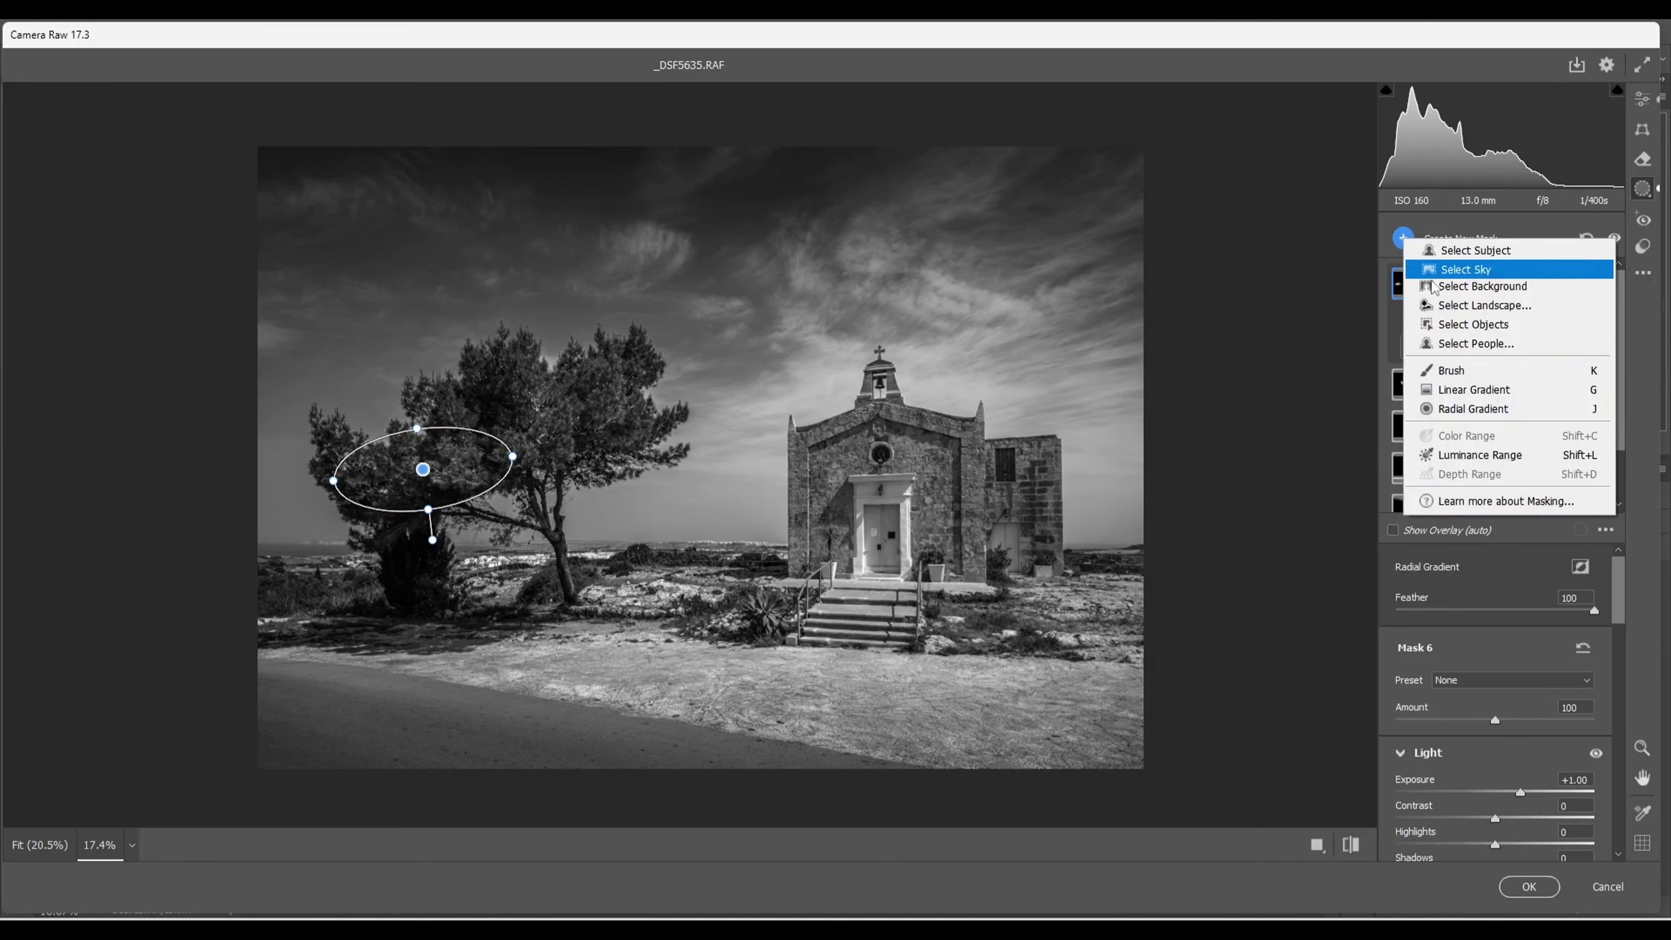
pyautogui.click(1470, 413)
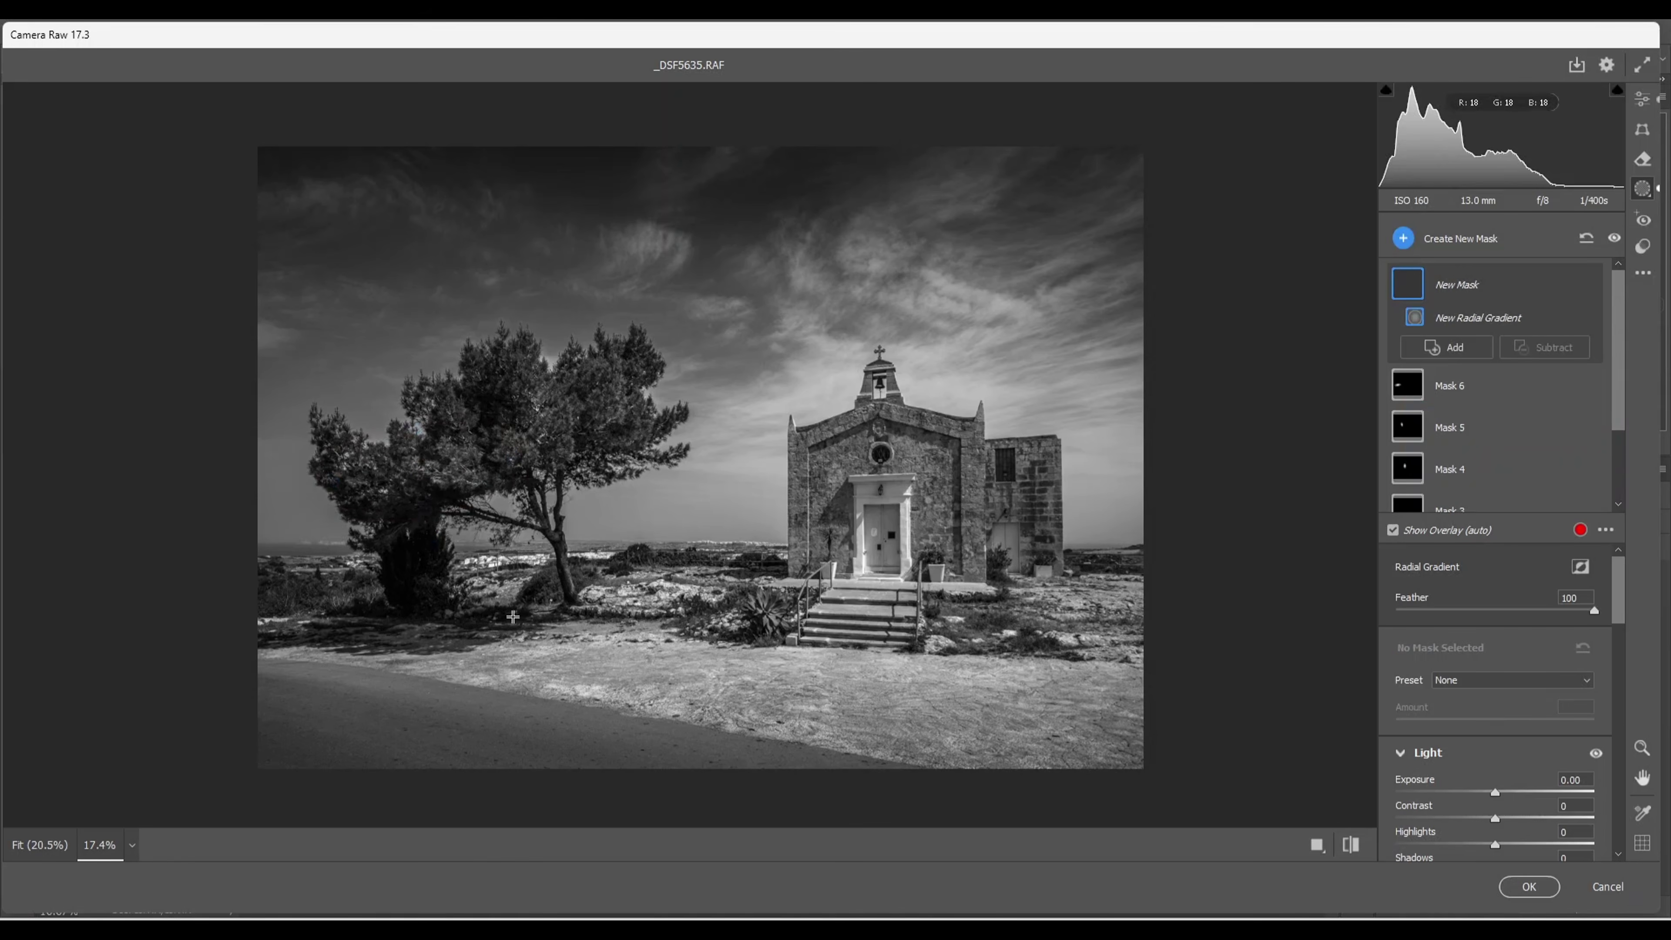
pyautogui.moveTo(414, 574); pyautogui.dragTo(443, 626)
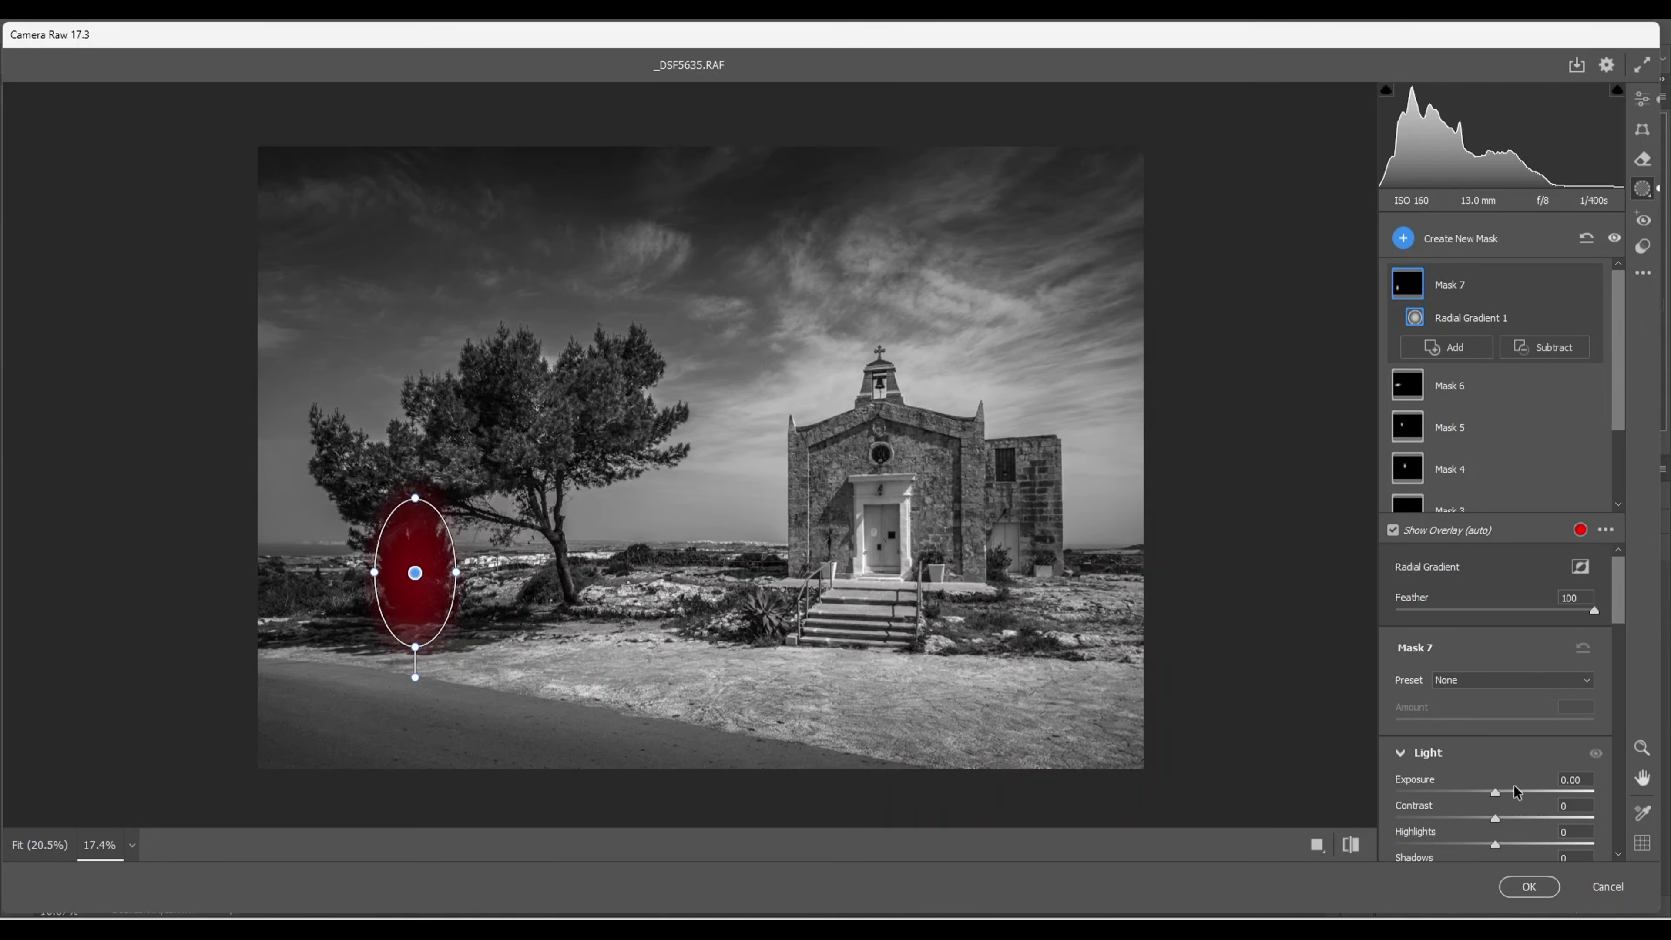
pyautogui.moveTo(1497, 792); pyautogui.dragTo(1503, 792)
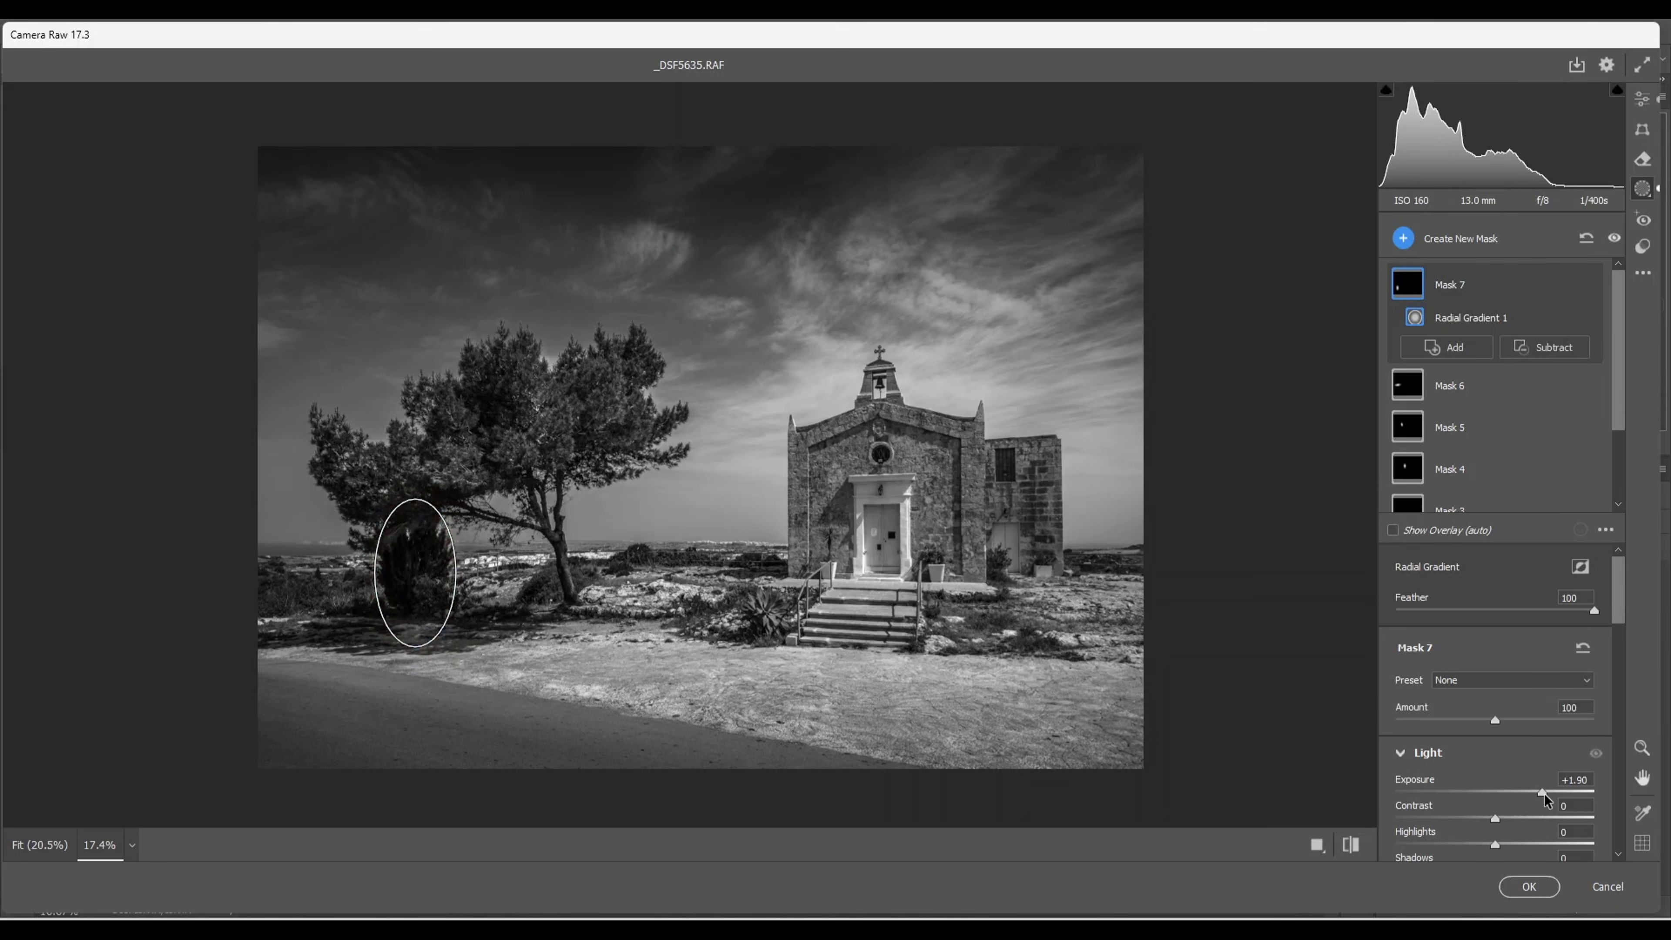
pyautogui.moveTo(1544, 793); pyautogui.dragTo(1545, 793)
# Step: Add a brush mask with size 4 and Auto Mask, painting the chapel facade's outer stone border along both side pillars and the gable
pyautogui.click(1405, 243)
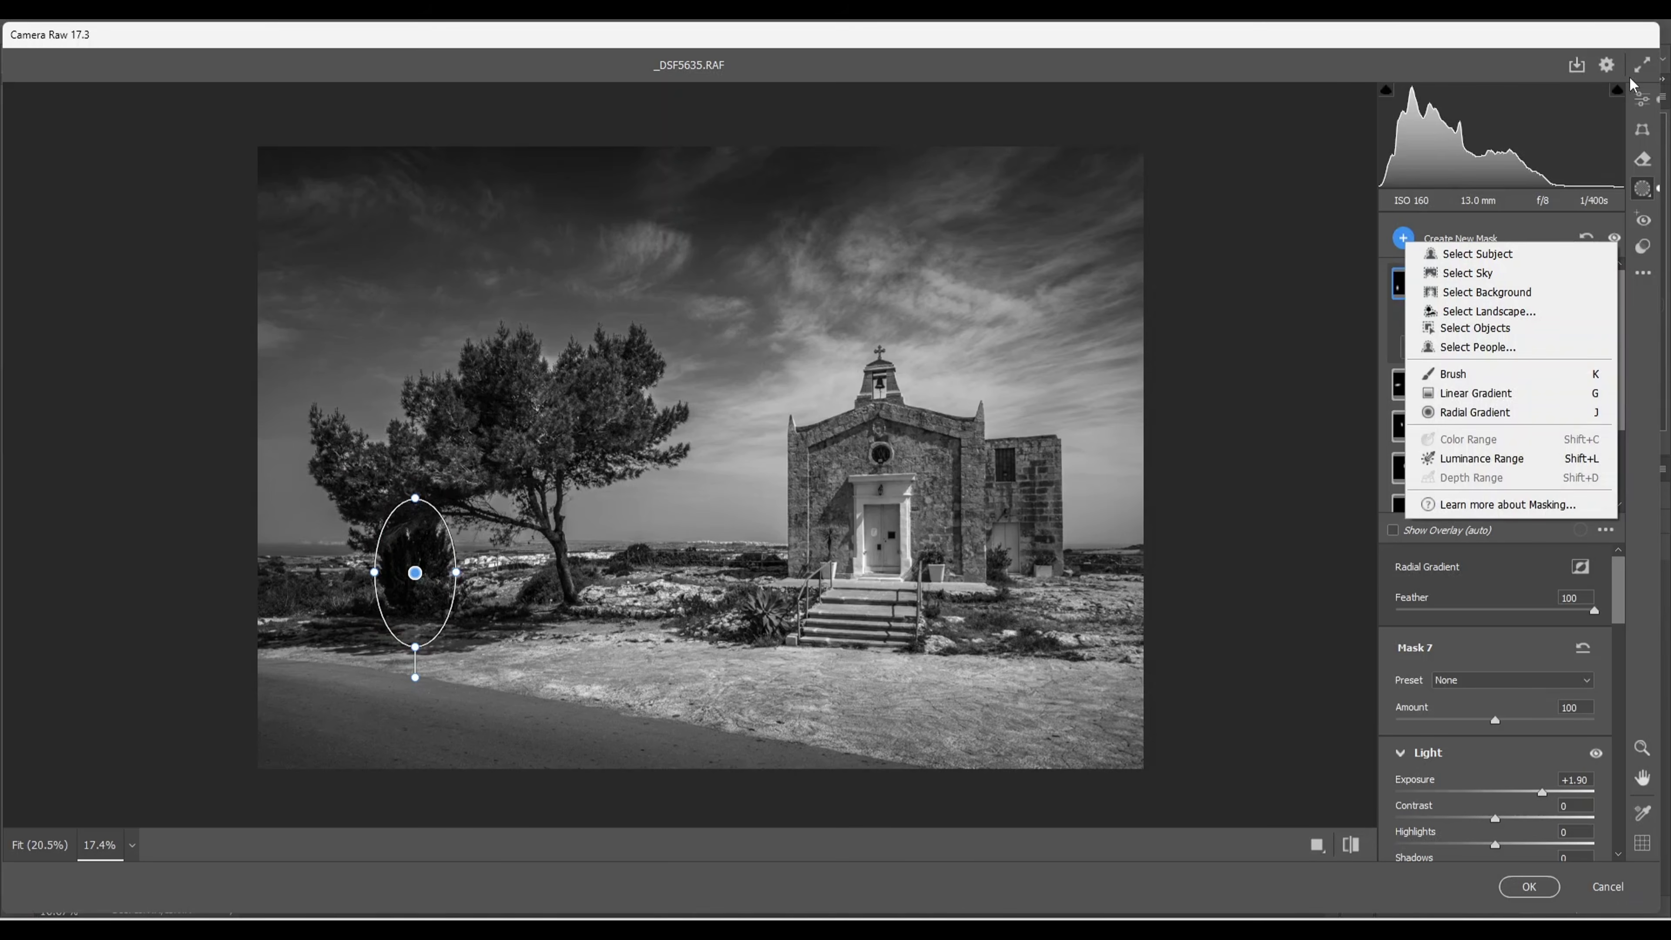
pyautogui.click(1642, 100)
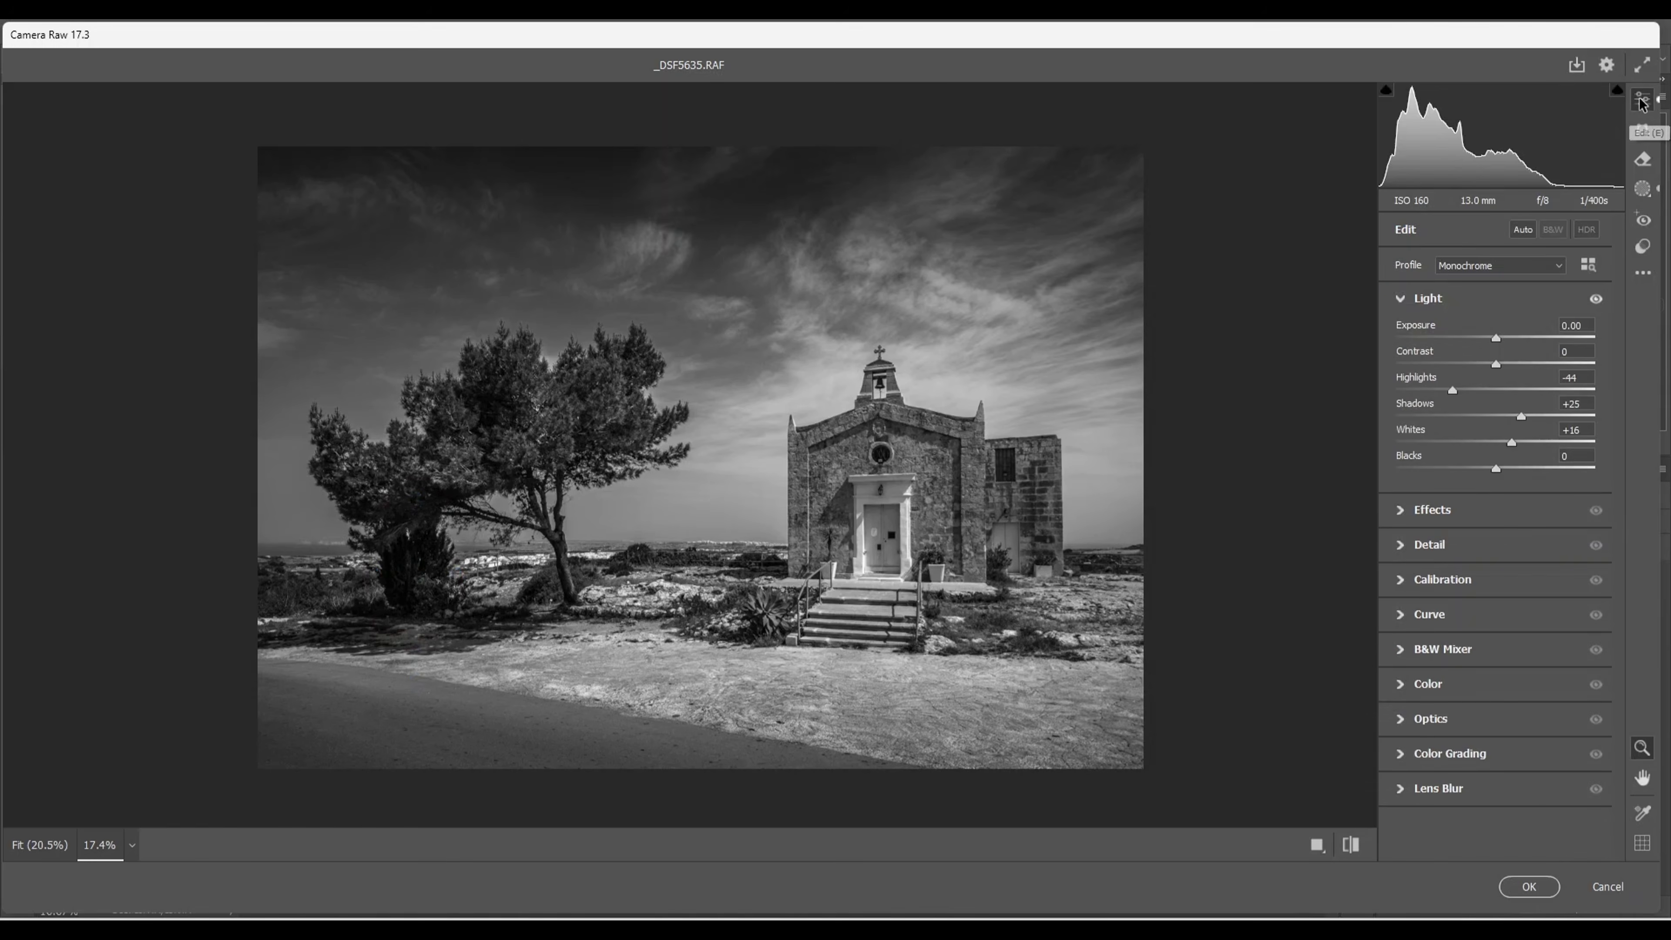
pyautogui.moveTo(892, 507); pyautogui.dragTo(1007, 525)
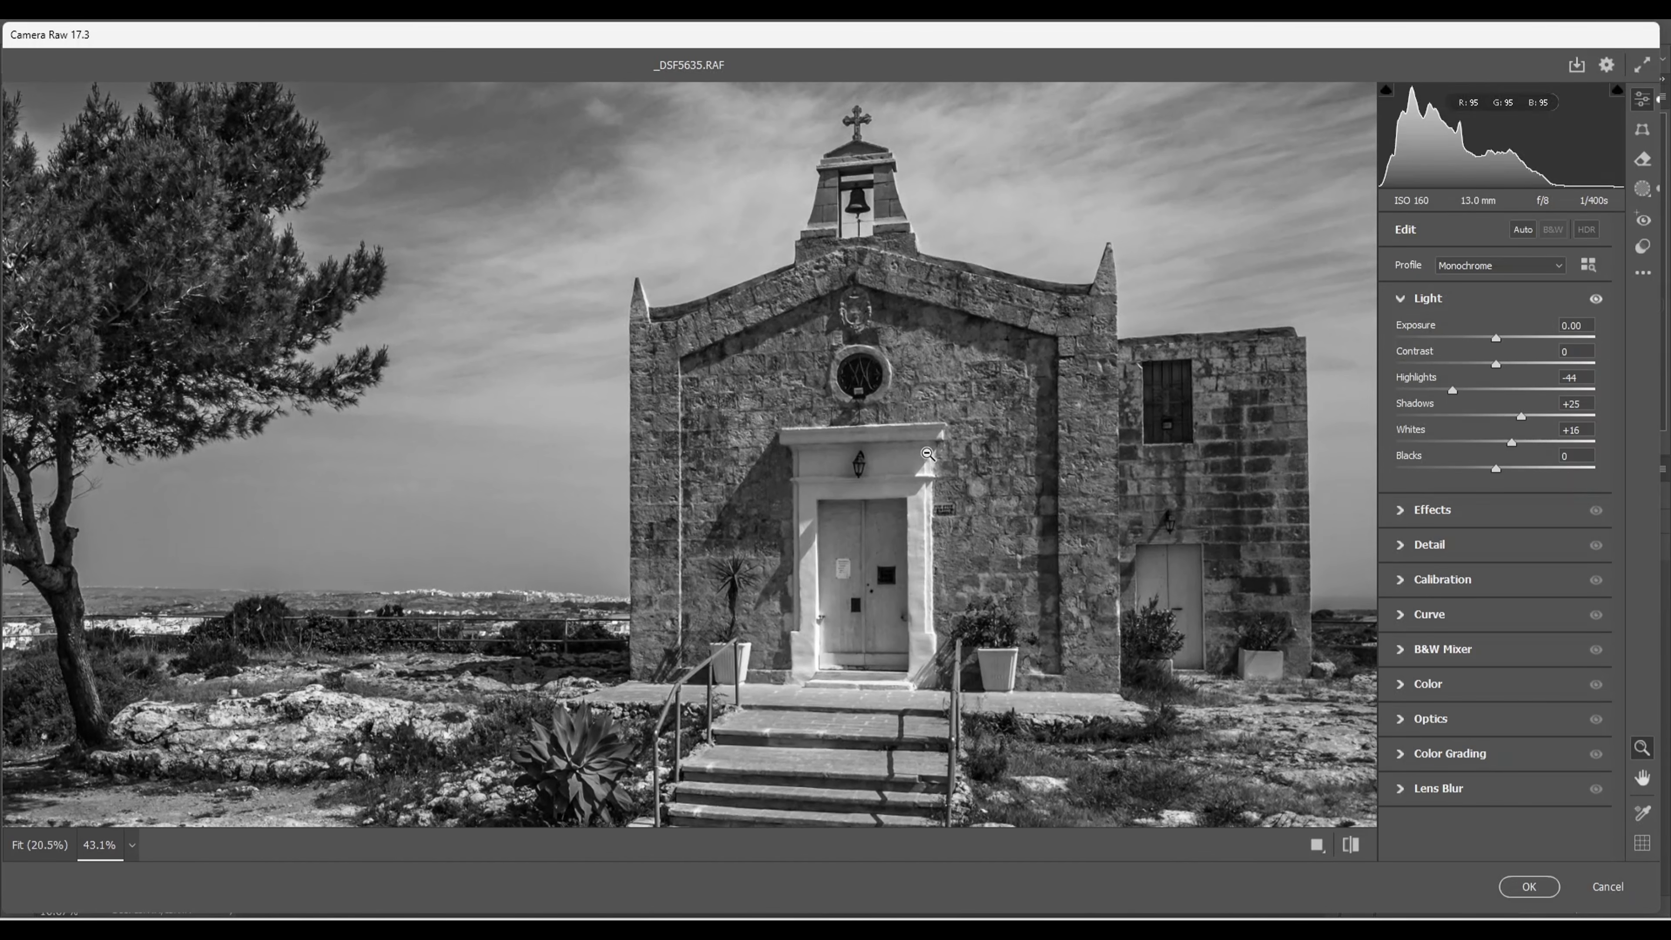
pyautogui.press('h')
pyautogui.moveTo(927, 454); pyautogui.dragTo(918, 415)
pyautogui.press('z')
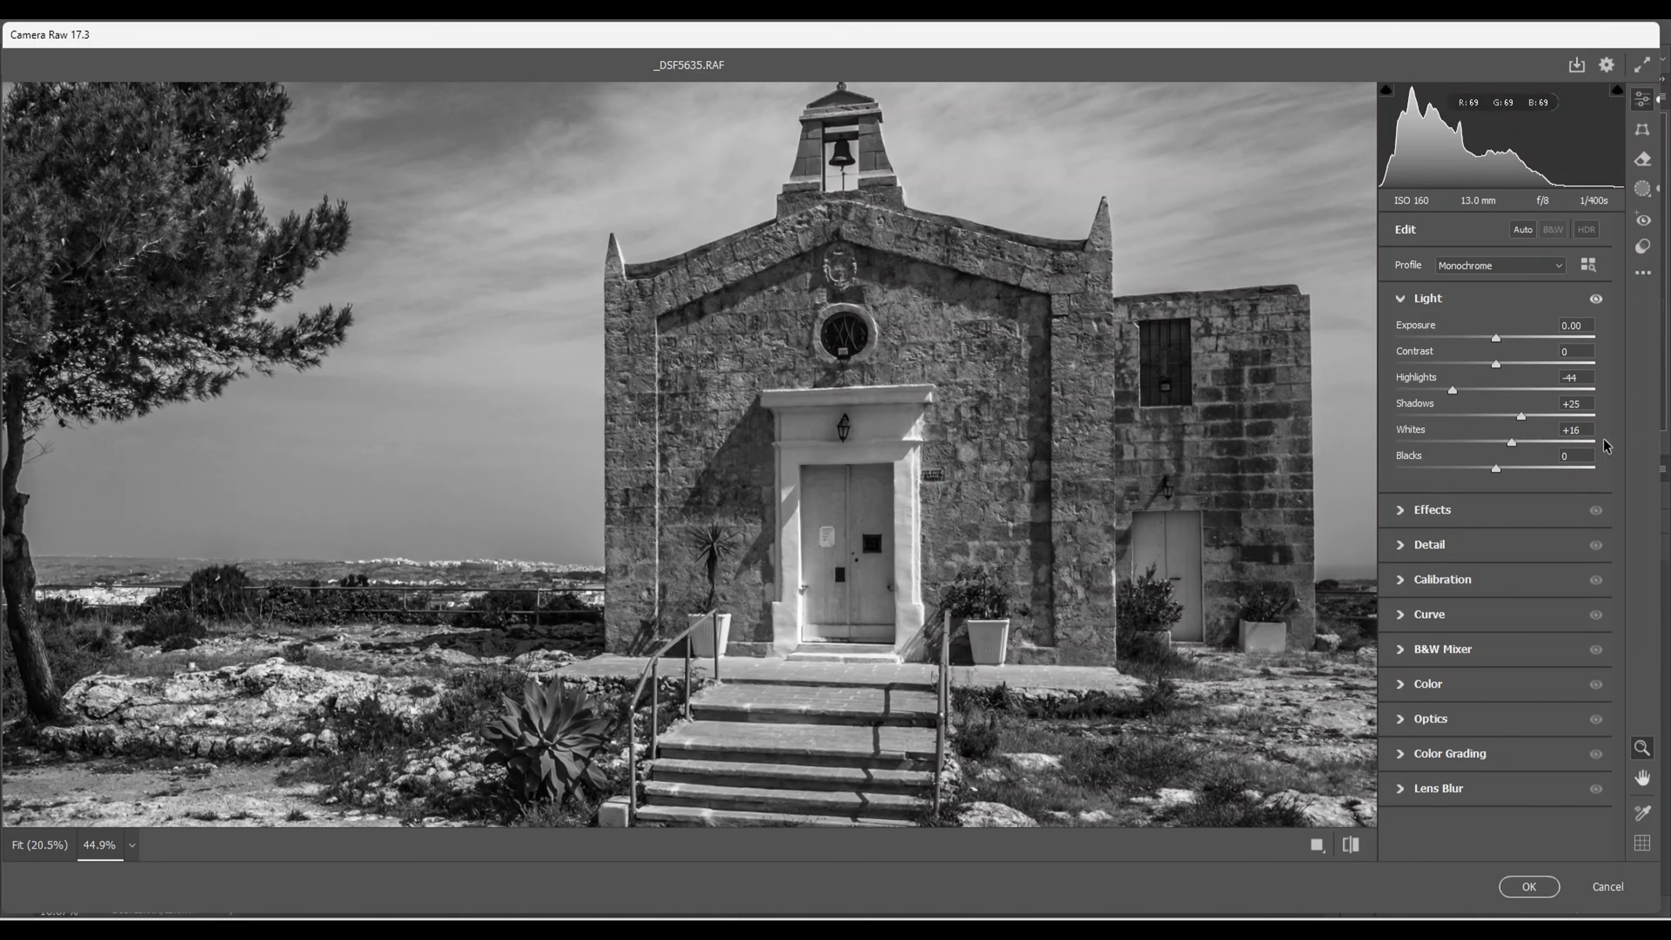
pyautogui.click(1642, 190)
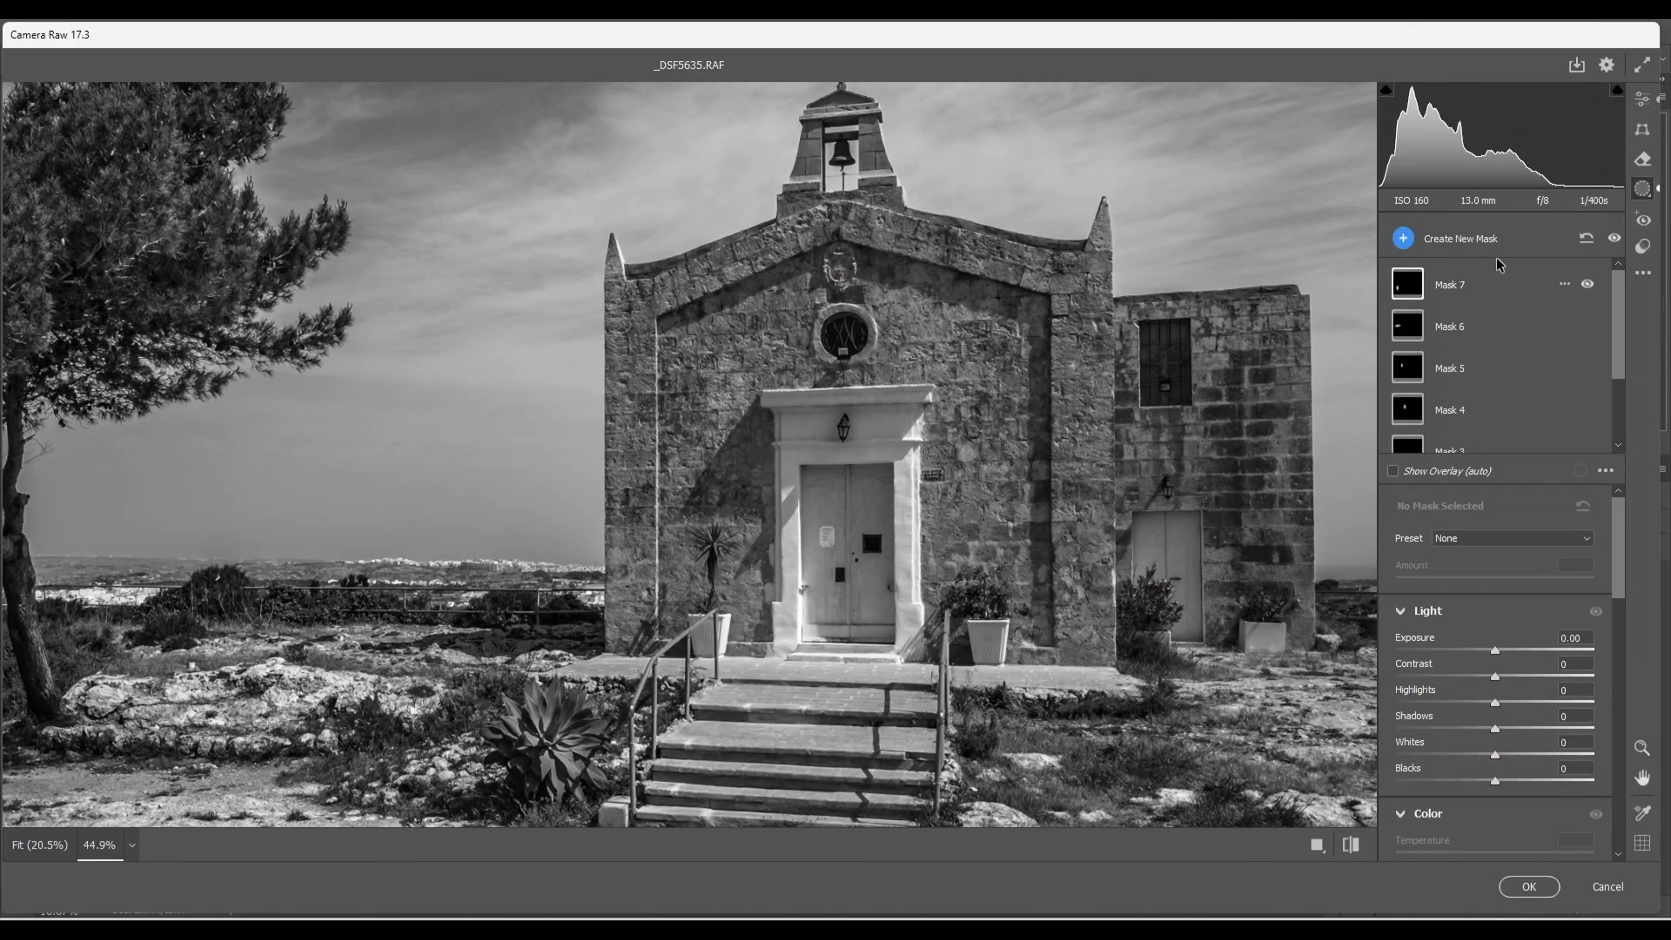
pyautogui.click(1403, 238)
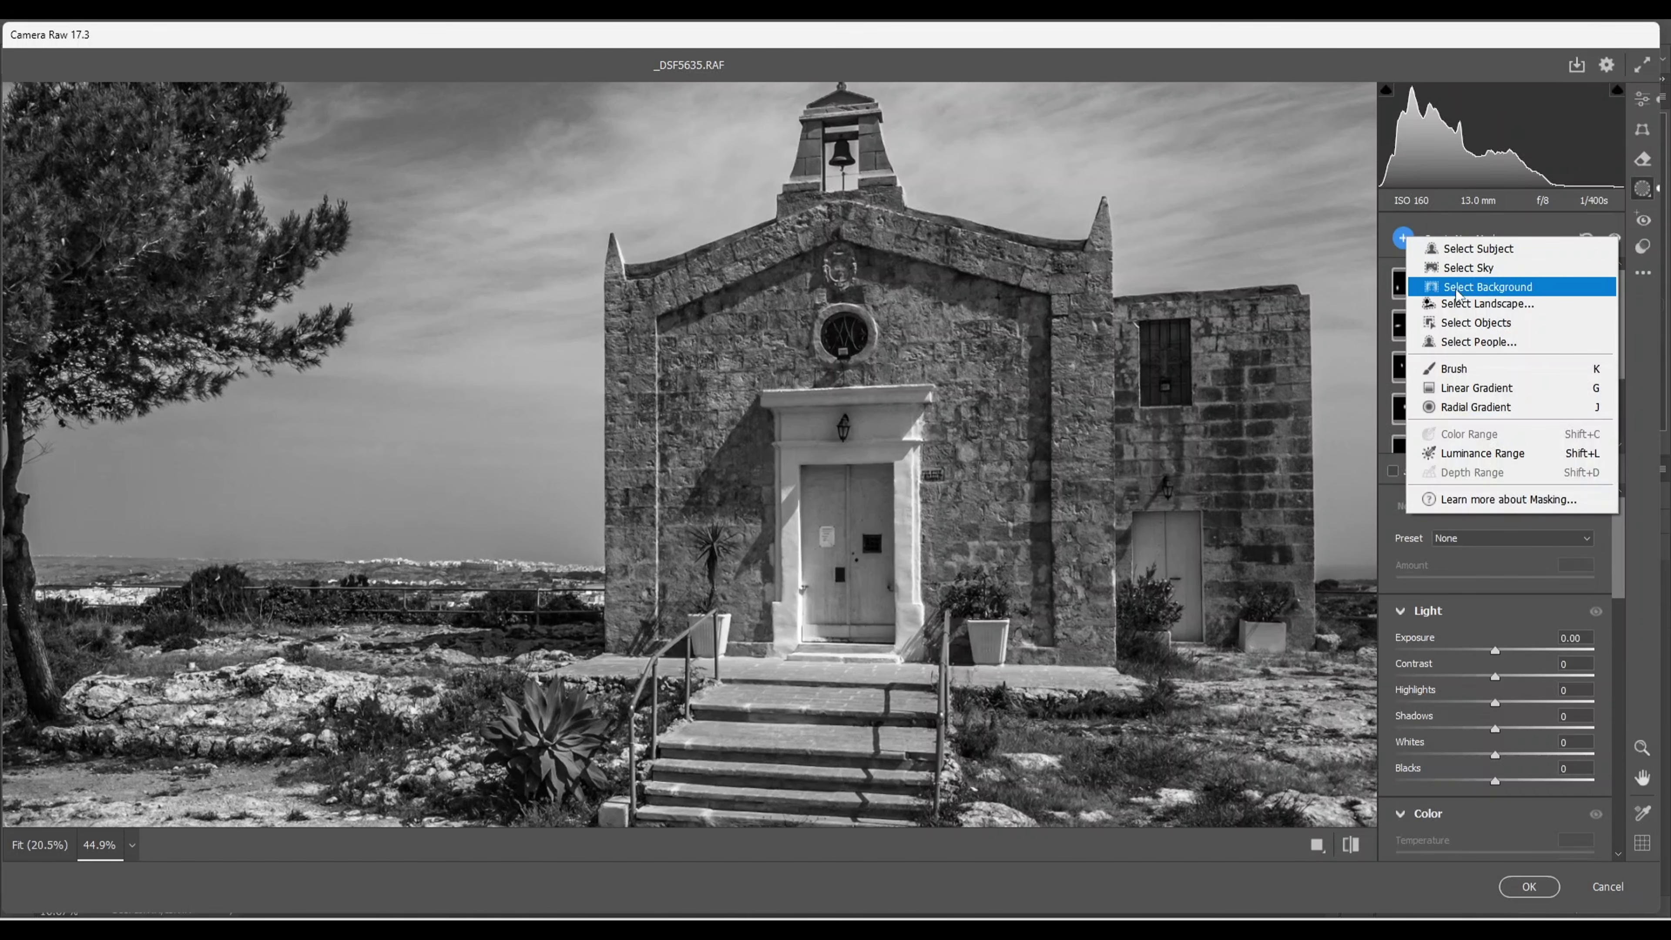
pyautogui.click(1457, 372)
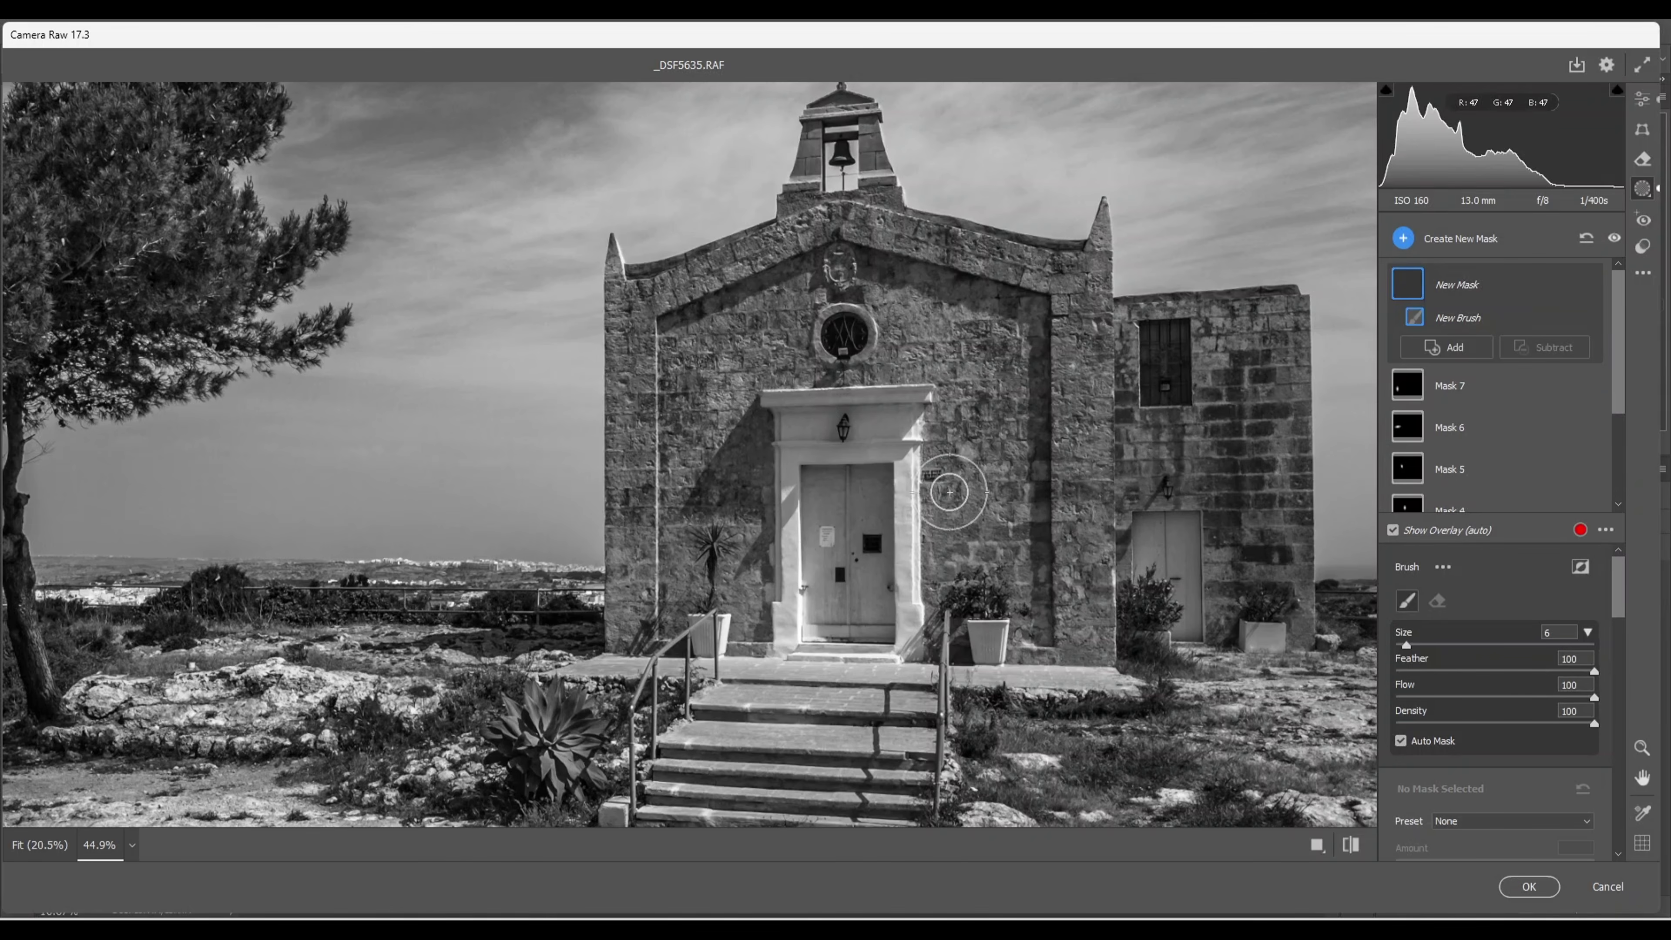
pyautogui.press(']')
pyautogui.press('[')
pyautogui.press('[')
pyautogui.press('[')
pyautogui.press('[')
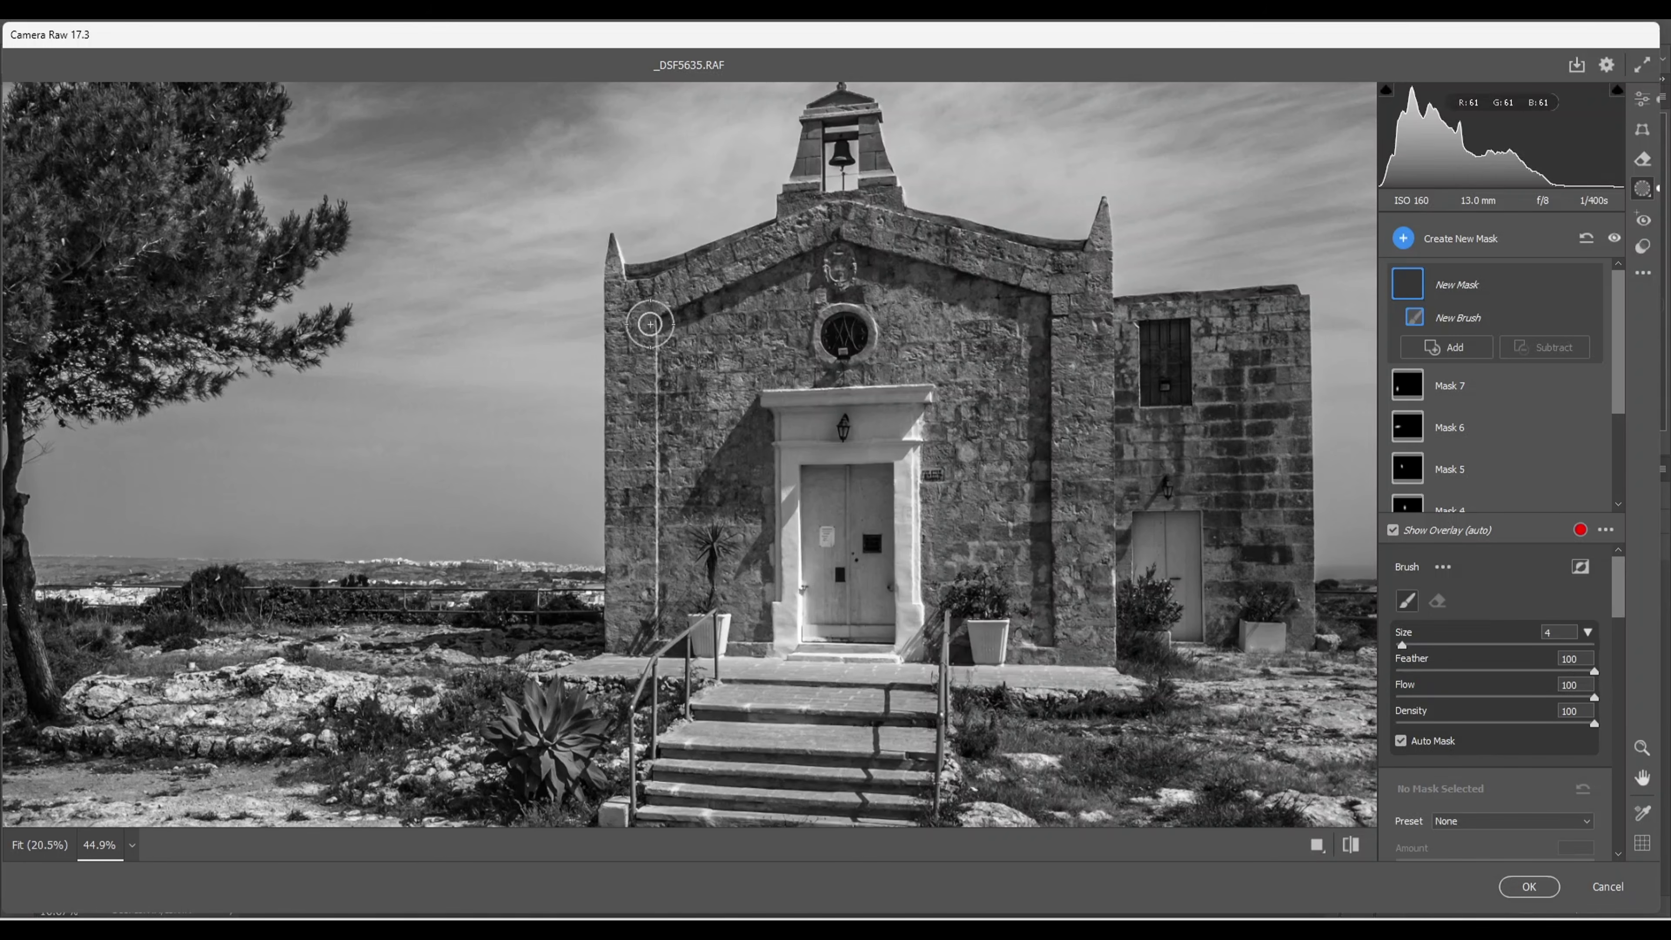
pyautogui.moveTo(633, 301); pyautogui.dragTo(633, 618)
pyautogui.moveTo(660, 284); pyautogui.dragTo(728, 271)
pyautogui.moveTo(794, 239)
pyautogui.mouseDown()
pyautogui.moveTo(862, 232)
pyautogui.moveTo(1077, 281)
pyautogui.moveTo(1080, 645)
pyautogui.mouseUp()
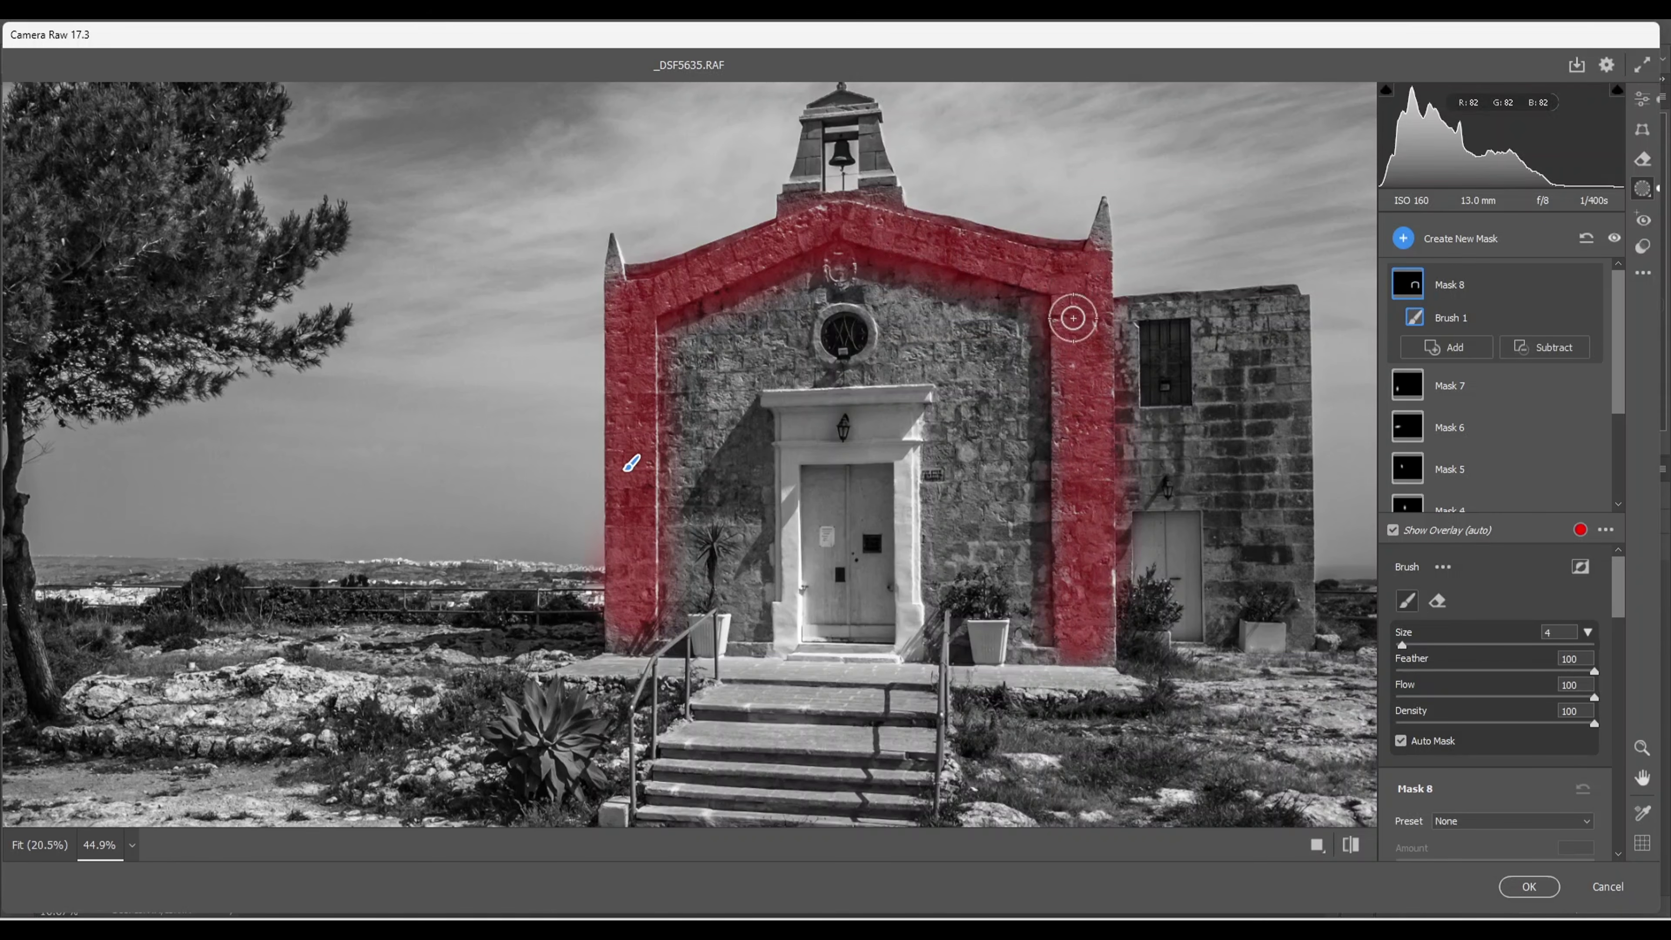
# Step: Subtract with a size 4 brush the mask's spill on the inner facade wall and on the annex beside the right pillar
pyautogui.click(1566, 352)
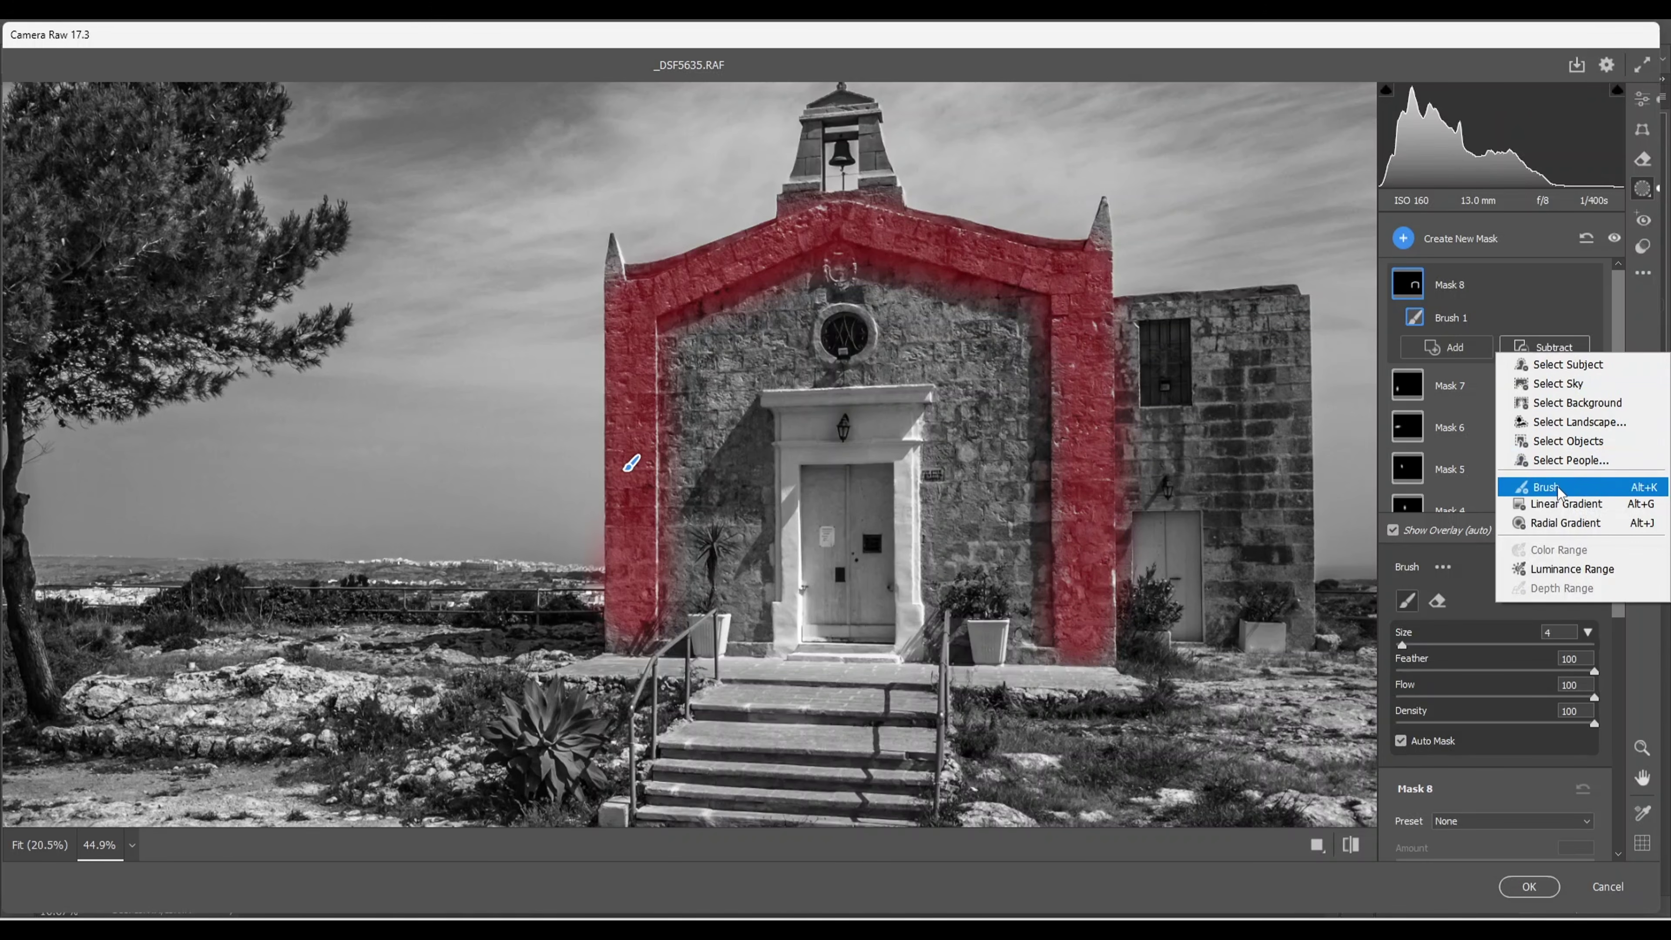
pyautogui.click(1546, 486)
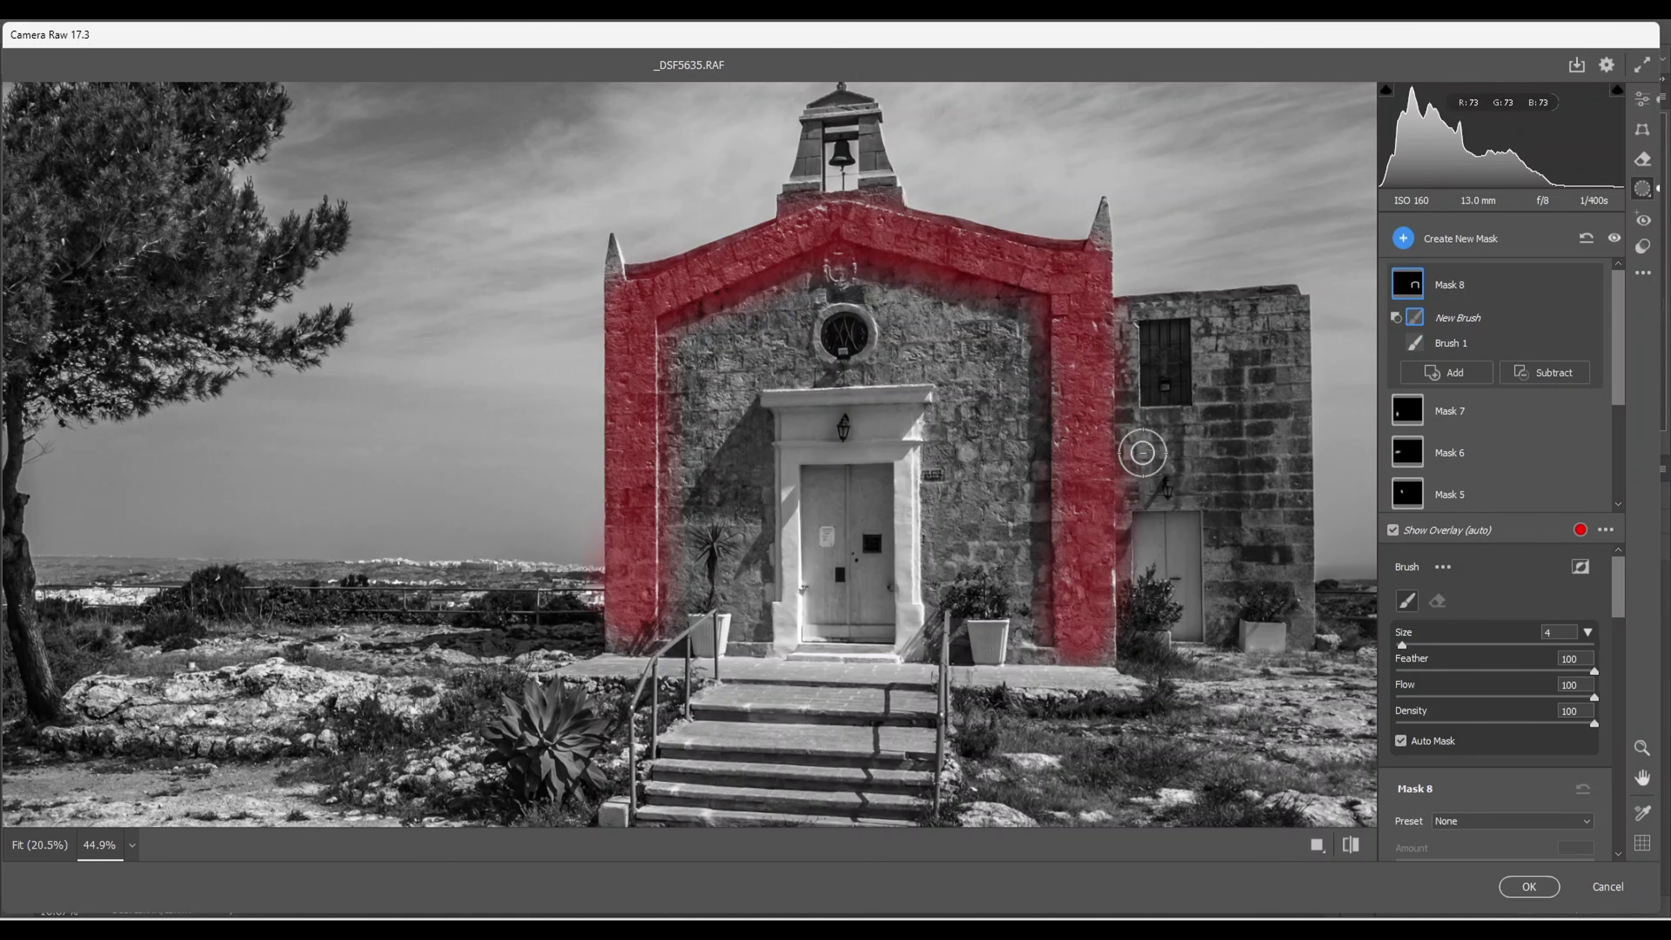
pyautogui.moveTo(1145, 495); pyautogui.dragTo(1145, 469)
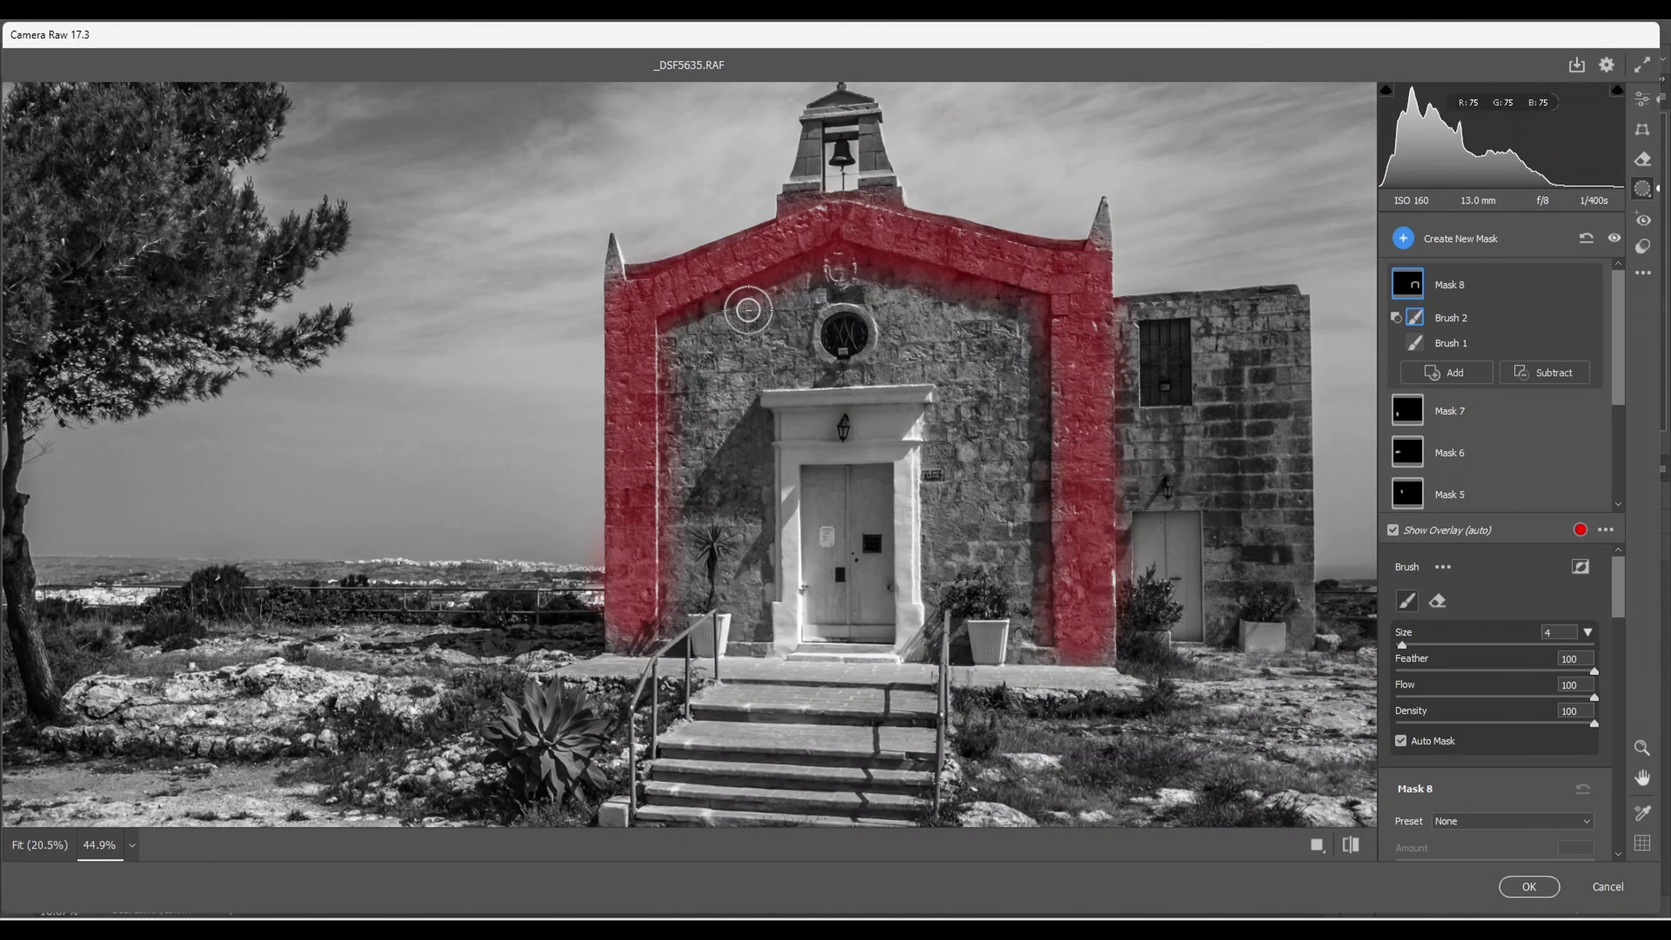
pyautogui.moveTo(815, 276)
pyautogui.mouseDown()
pyautogui.moveTo(865, 269)
pyautogui.moveTo(1029, 313)
pyautogui.moveTo(1029, 608)
pyautogui.mouseUp()
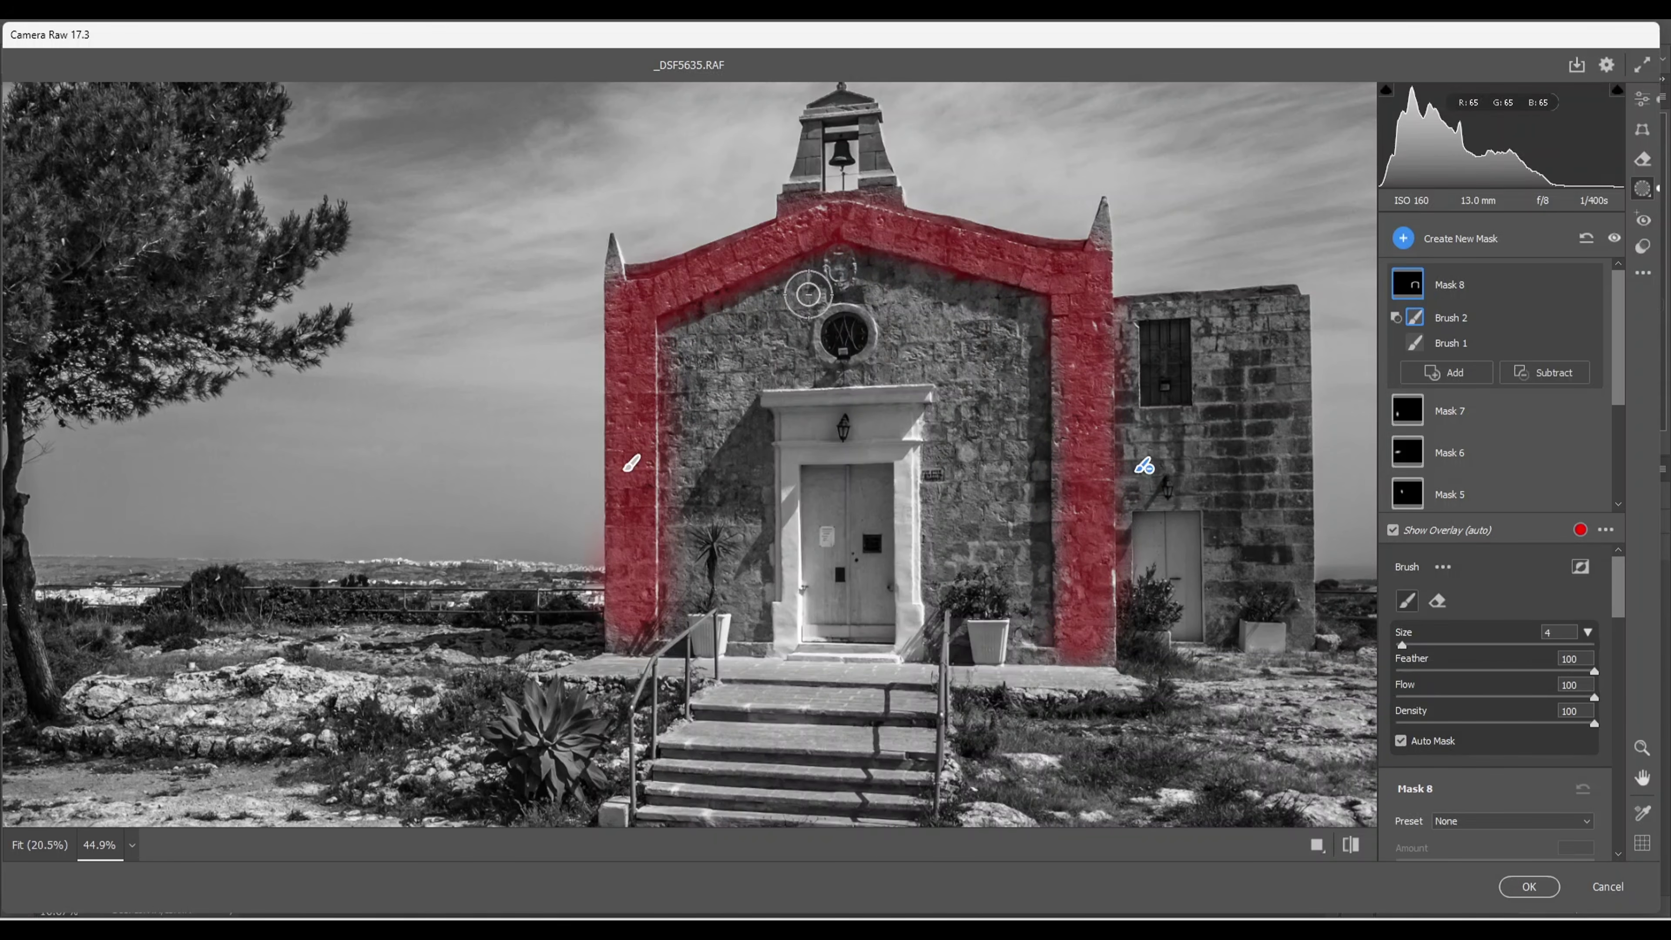
pyautogui.moveTo(802, 282)
pyautogui.mouseDown()
pyautogui.moveTo(686, 332)
pyautogui.moveTo(688, 441)
pyautogui.moveTo(762, 477)
pyautogui.moveTo(683, 638)
pyautogui.mouseUp()
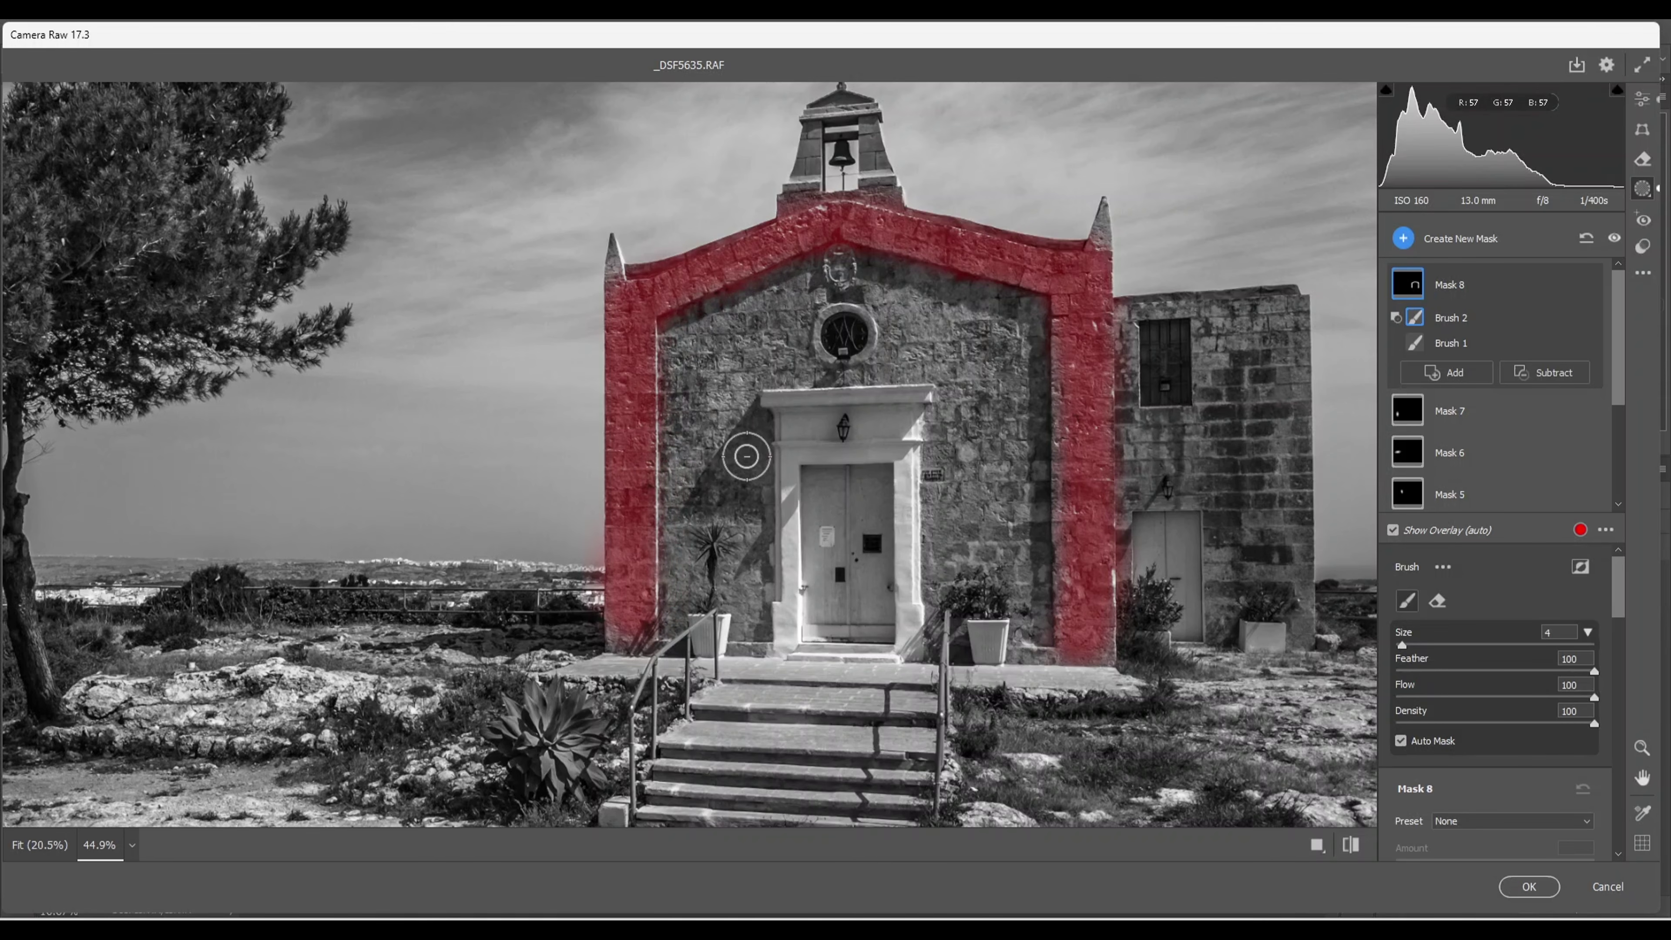
pyautogui.moveTo(739, 312)
pyautogui.mouseDown()
pyautogui.moveTo(686, 321)
pyautogui.moveTo(851, 328)
pyautogui.mouseUp()
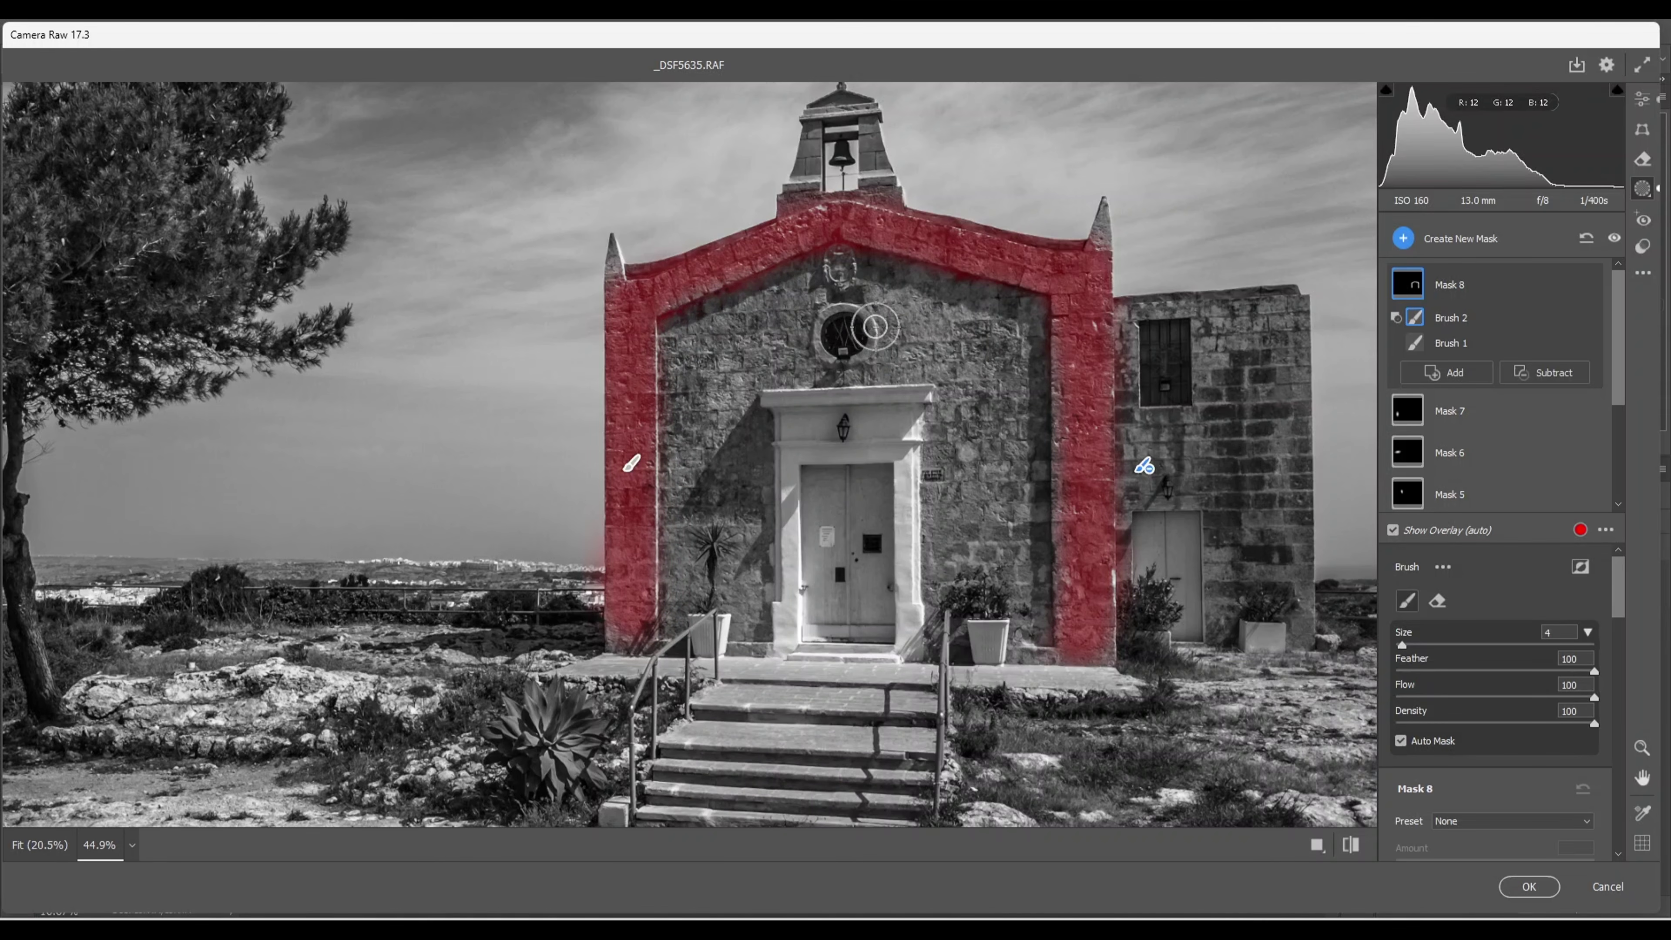
pyautogui.moveTo(1148, 529); pyautogui.dragTo(1136, 563)
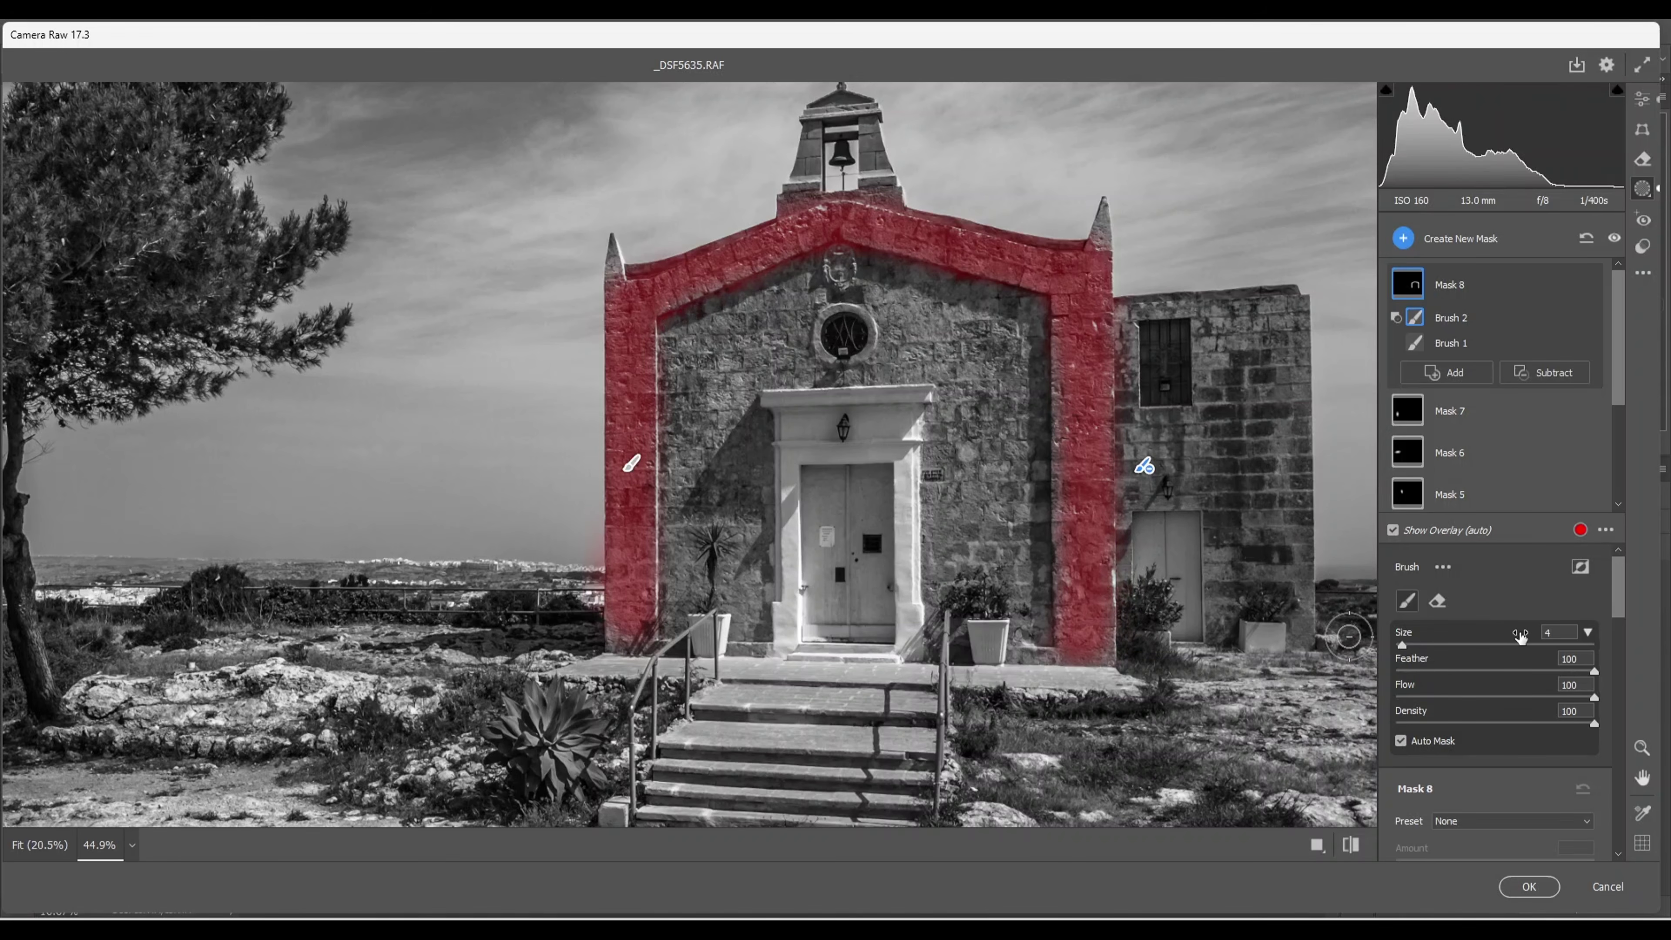
# Step: Set the Exposure of the facade border mask to +0.75
pyautogui.scroll(-2, 1523, 632)
pyautogui.scroll(-5, 1533, 637)
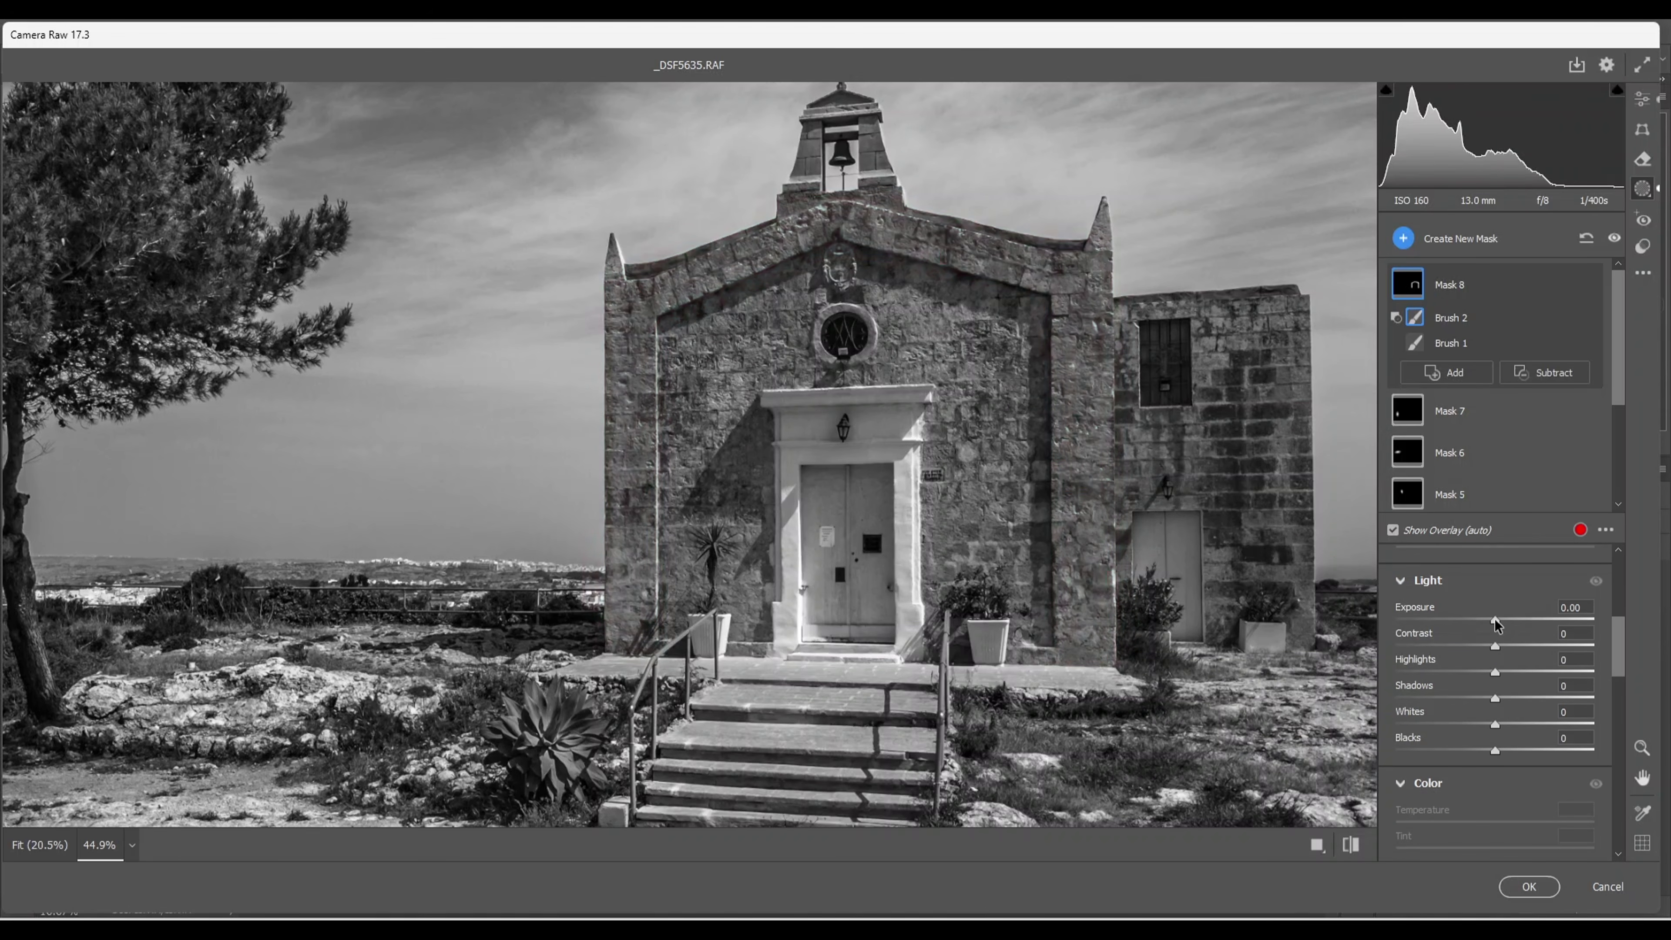
pyautogui.moveTo(1498, 619); pyautogui.dragTo(1513, 621)
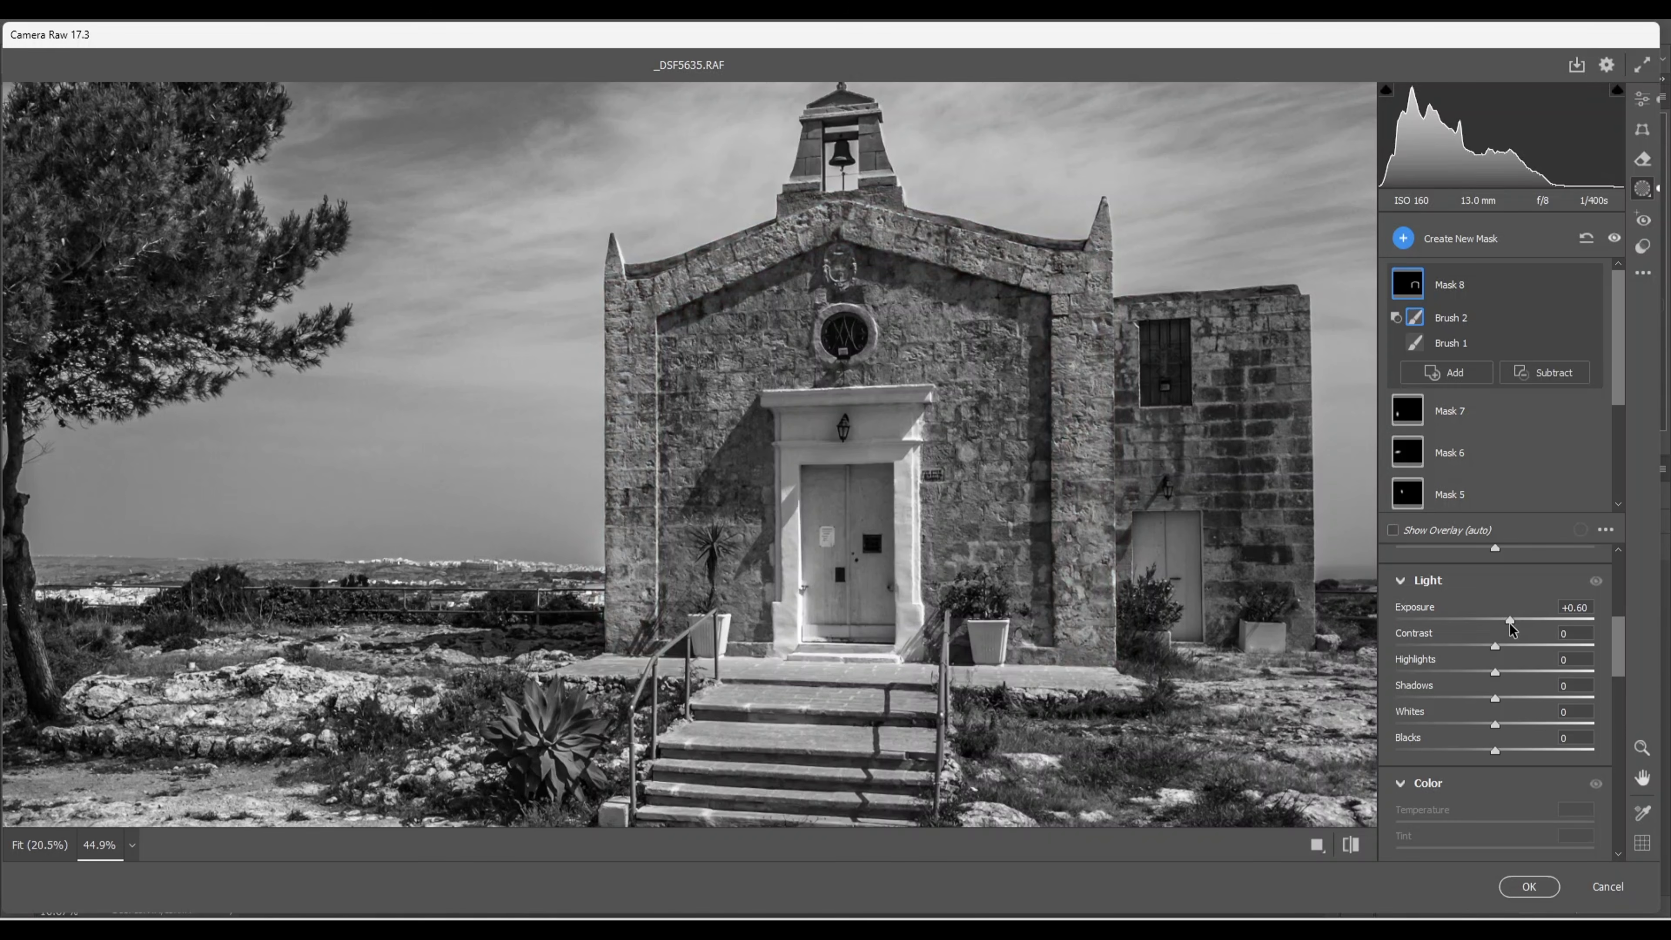
pyautogui.moveTo(1510, 621); pyautogui.dragTo(1514, 623)
# Step: Add a brush mask with size 4 and Auto Mask, painting the inner facade wall around the door and round window
pyautogui.click(1403, 238)
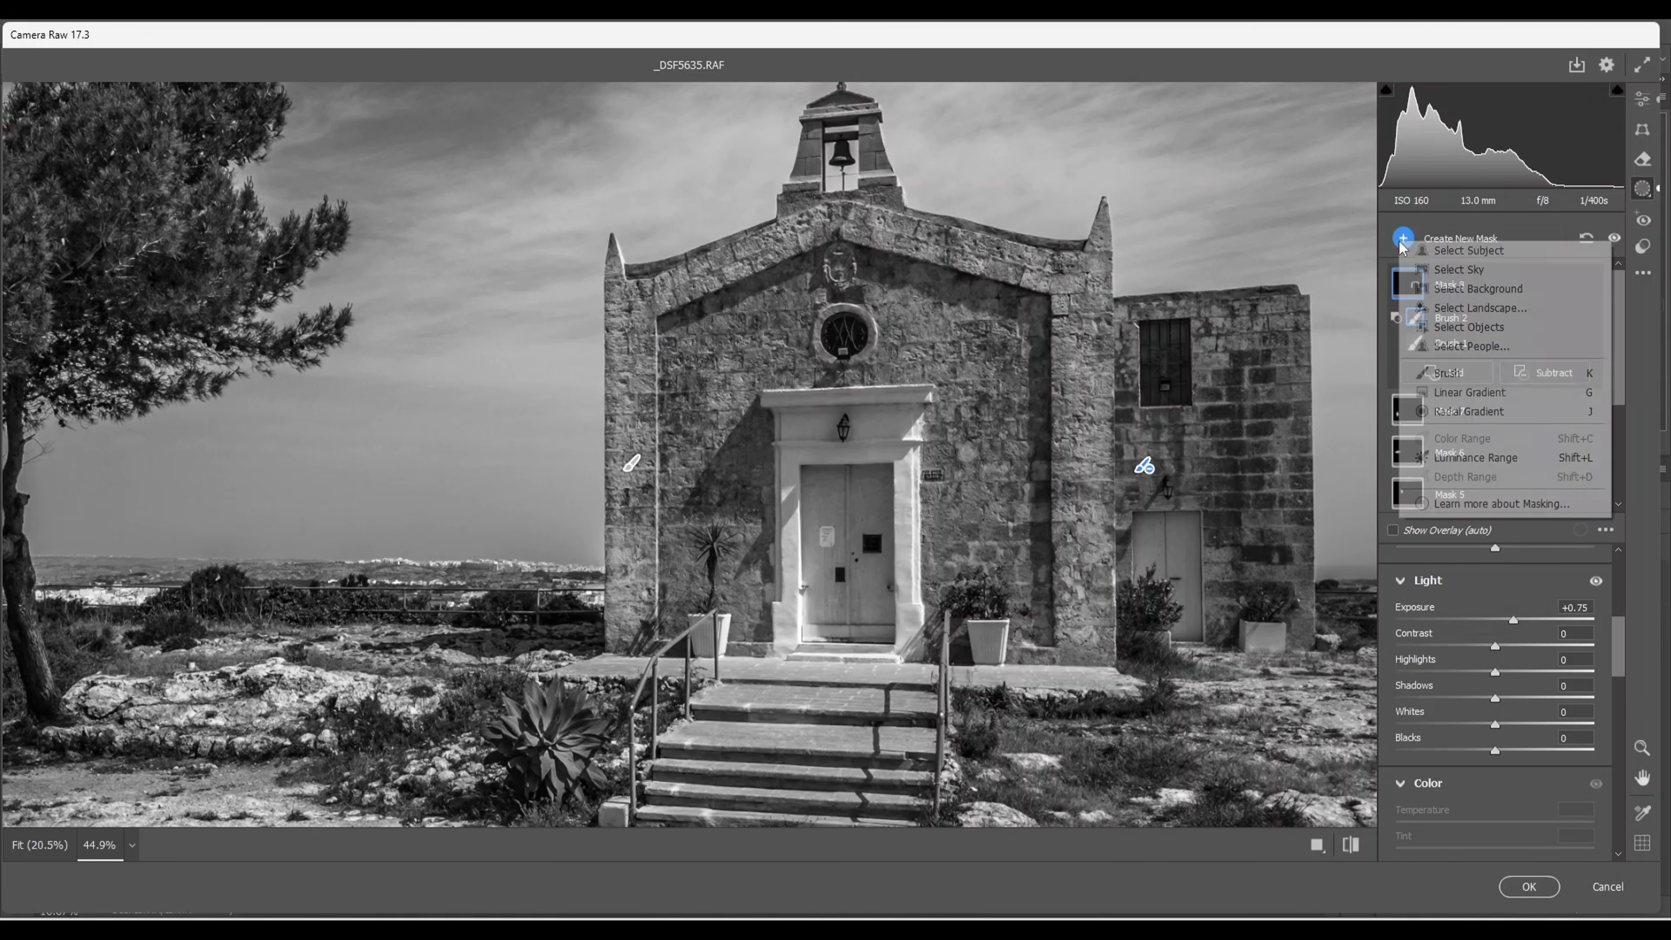
pyautogui.click(1450, 374)
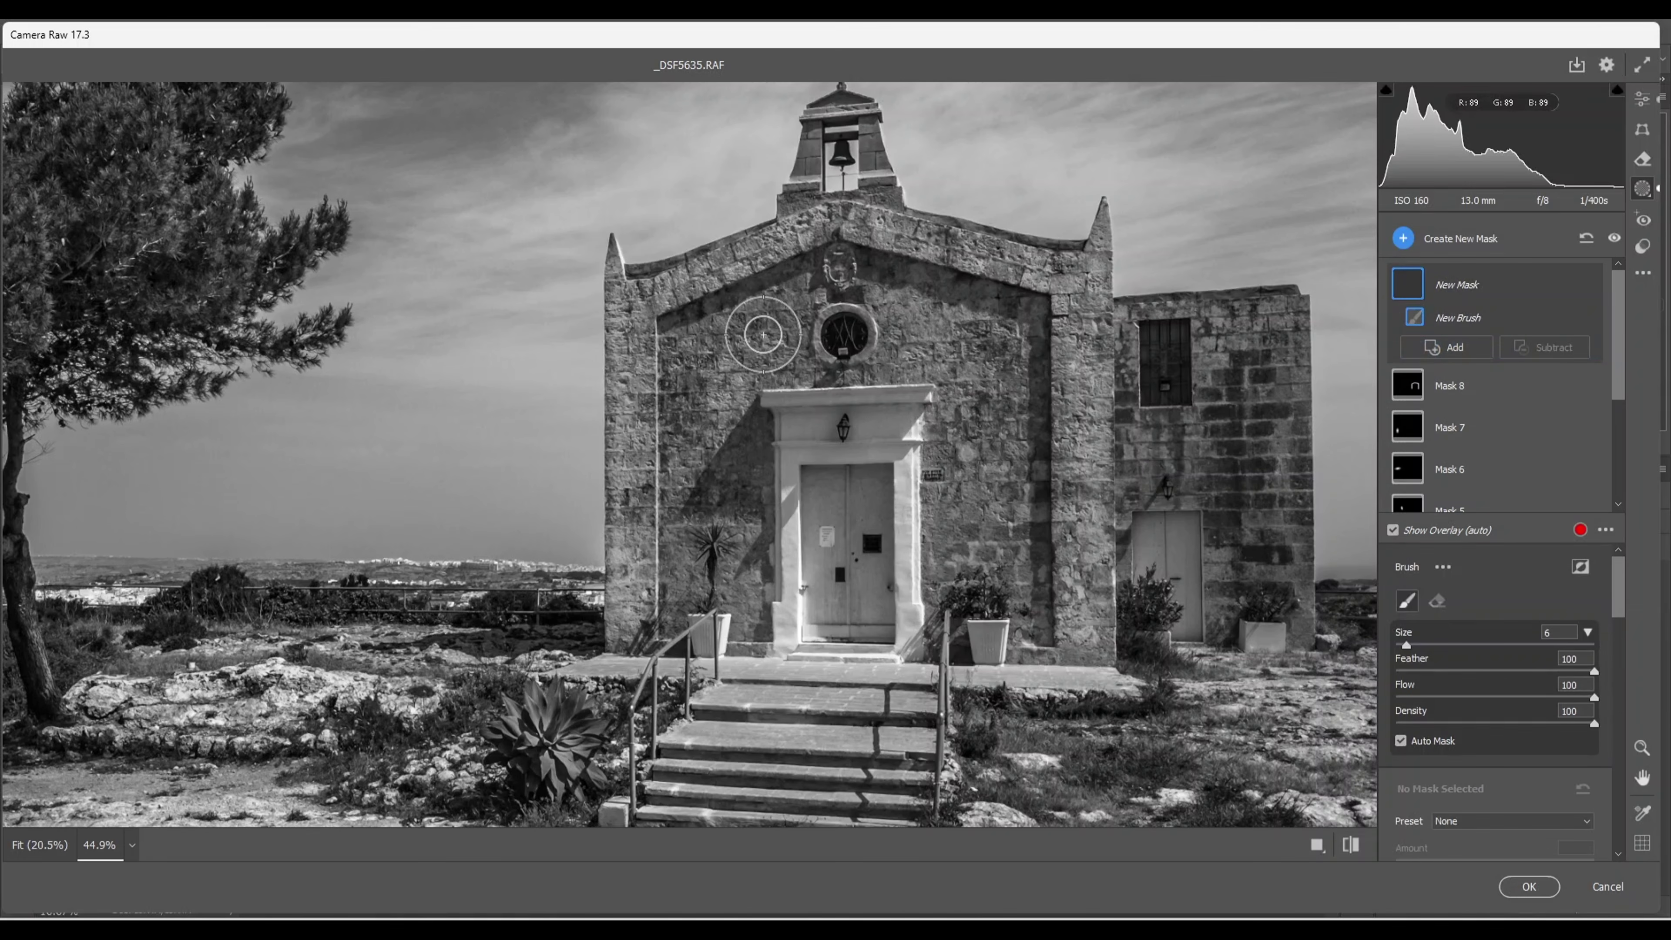
pyautogui.press('[')
pyautogui.press('[')
pyautogui.moveTo(773, 319)
pyautogui.mouseDown()
pyautogui.moveTo(701, 352)
pyautogui.moveTo(694, 387)
pyautogui.moveTo(694, 577)
pyautogui.moveTo(739, 550)
pyautogui.moveTo(741, 590)
pyautogui.moveTo(723, 375)
pyautogui.moveTo(777, 358)
pyautogui.moveTo(788, 303)
pyautogui.moveTo(790, 343)
pyautogui.moveTo(906, 334)
pyautogui.moveTo(899, 311)
pyautogui.moveTo(988, 338)
pyautogui.moveTo(1001, 354)
pyautogui.moveTo(962, 366)
pyautogui.moveTo(964, 416)
pyautogui.moveTo(997, 413)
pyautogui.moveTo(1009, 559)
pyautogui.moveTo(972, 447)
pyautogui.moveTo(954, 459)
pyautogui.moveTo(956, 575)
pyautogui.moveTo(967, 460)
pyautogui.moveTo(932, 354)
pyautogui.mouseUp()
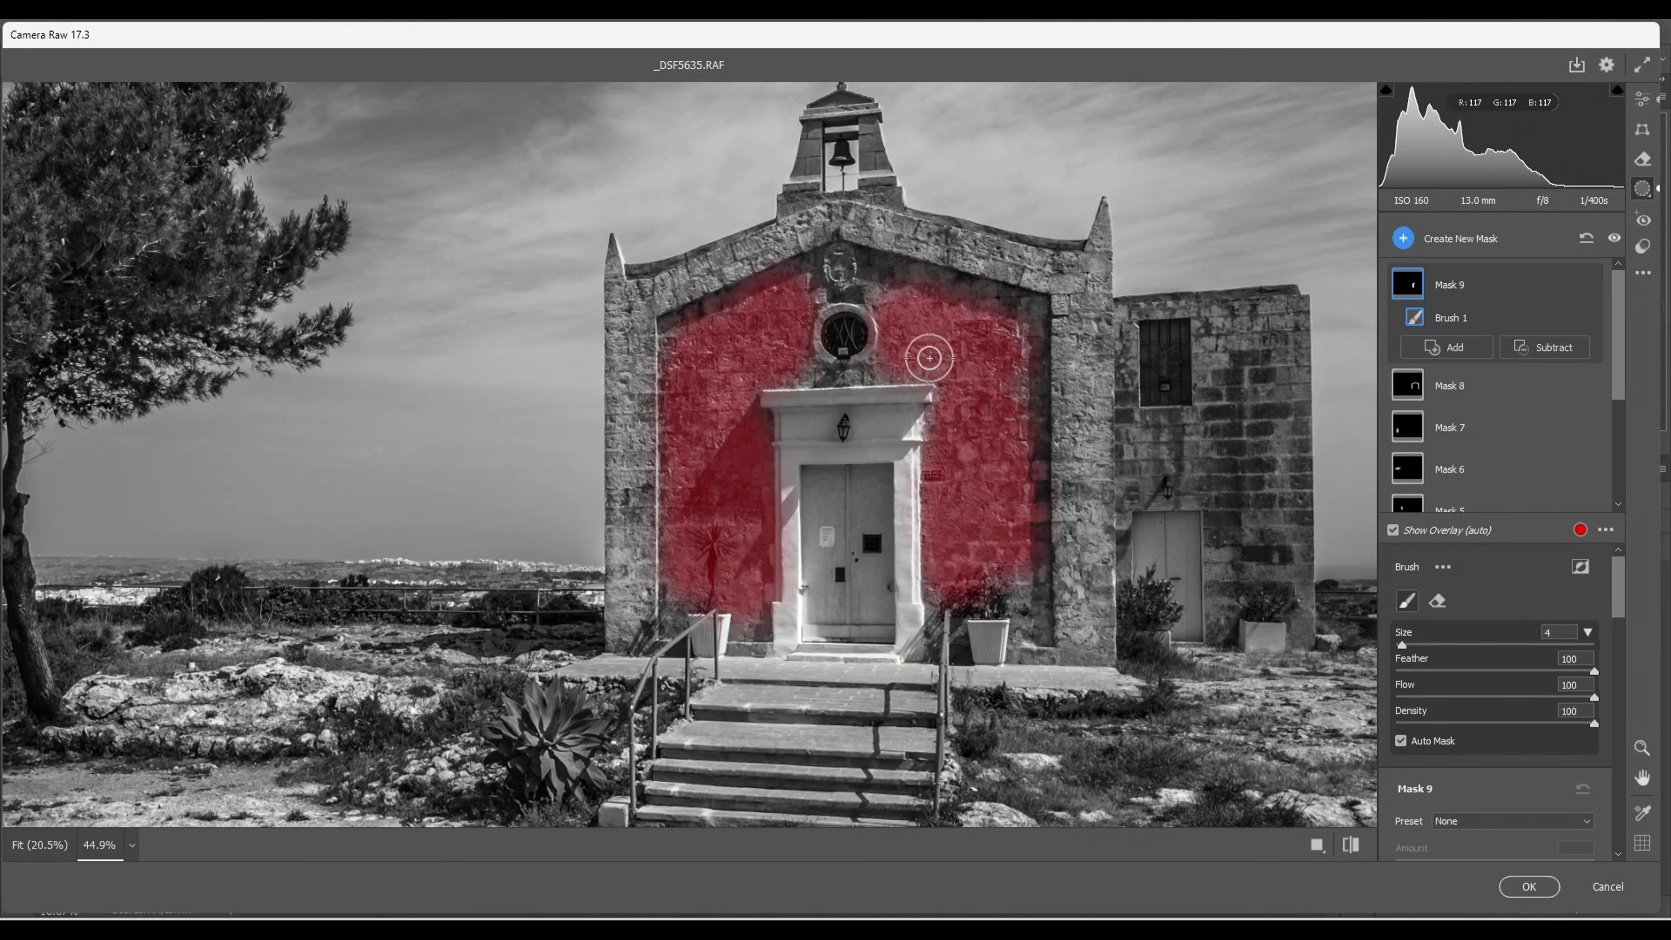
pyautogui.press('[')
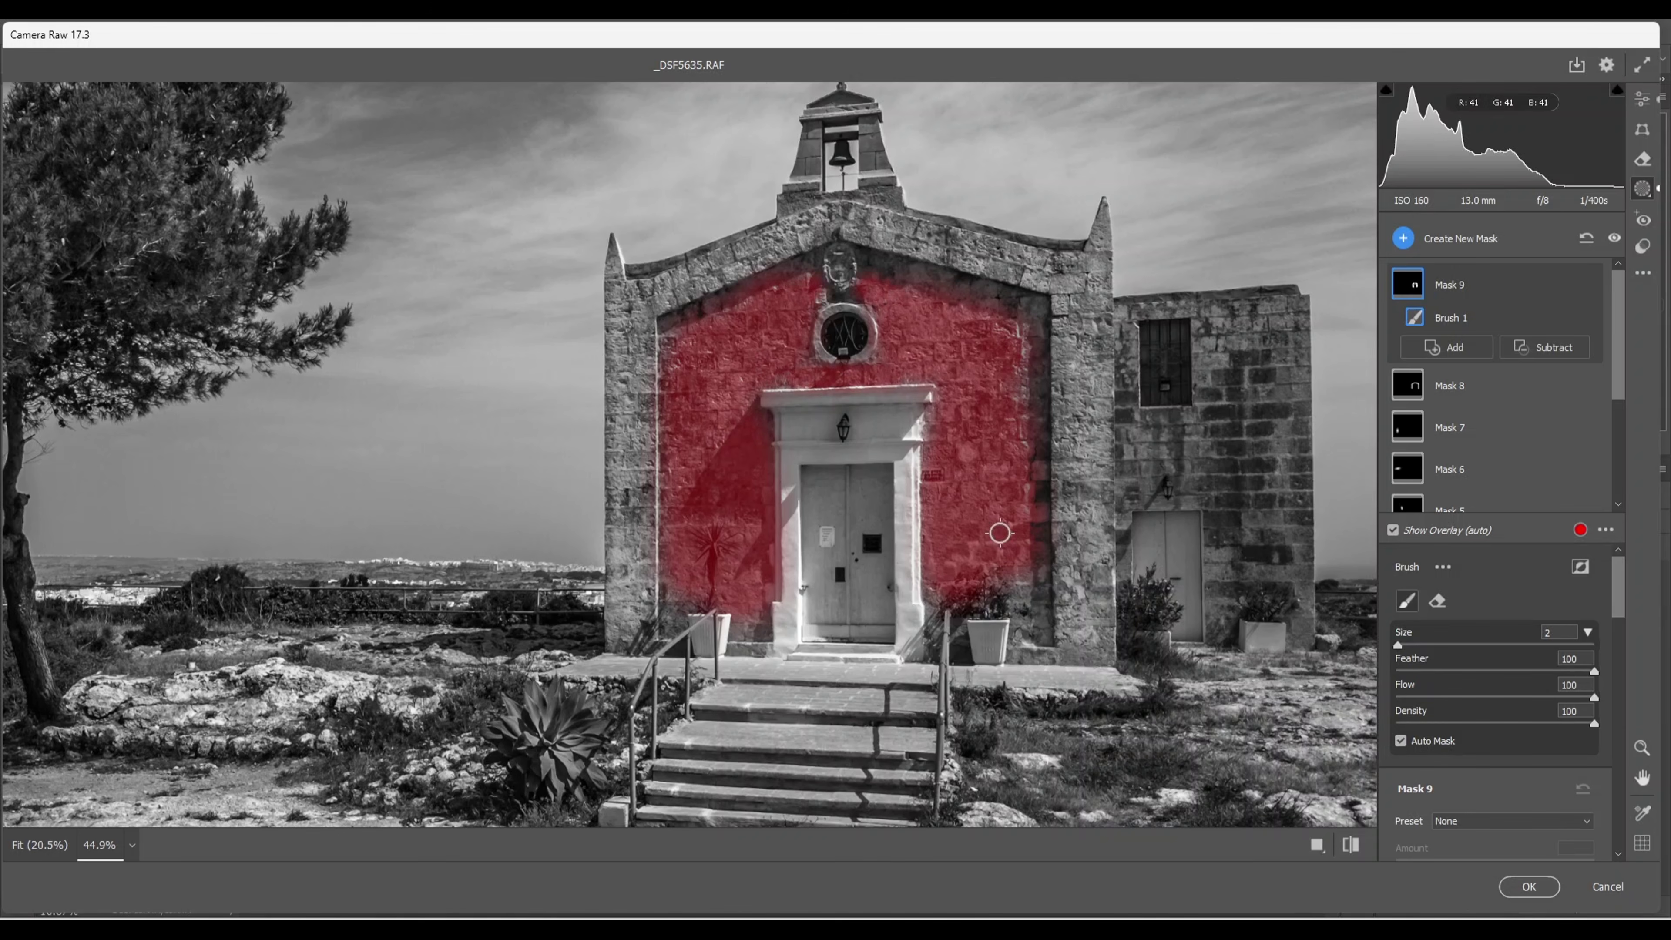
# Step: Subtract the triangular shadow beside the door from the wall mask with a size 4 brush and set its Exposure to +0.65
pyautogui.click(1552, 347)
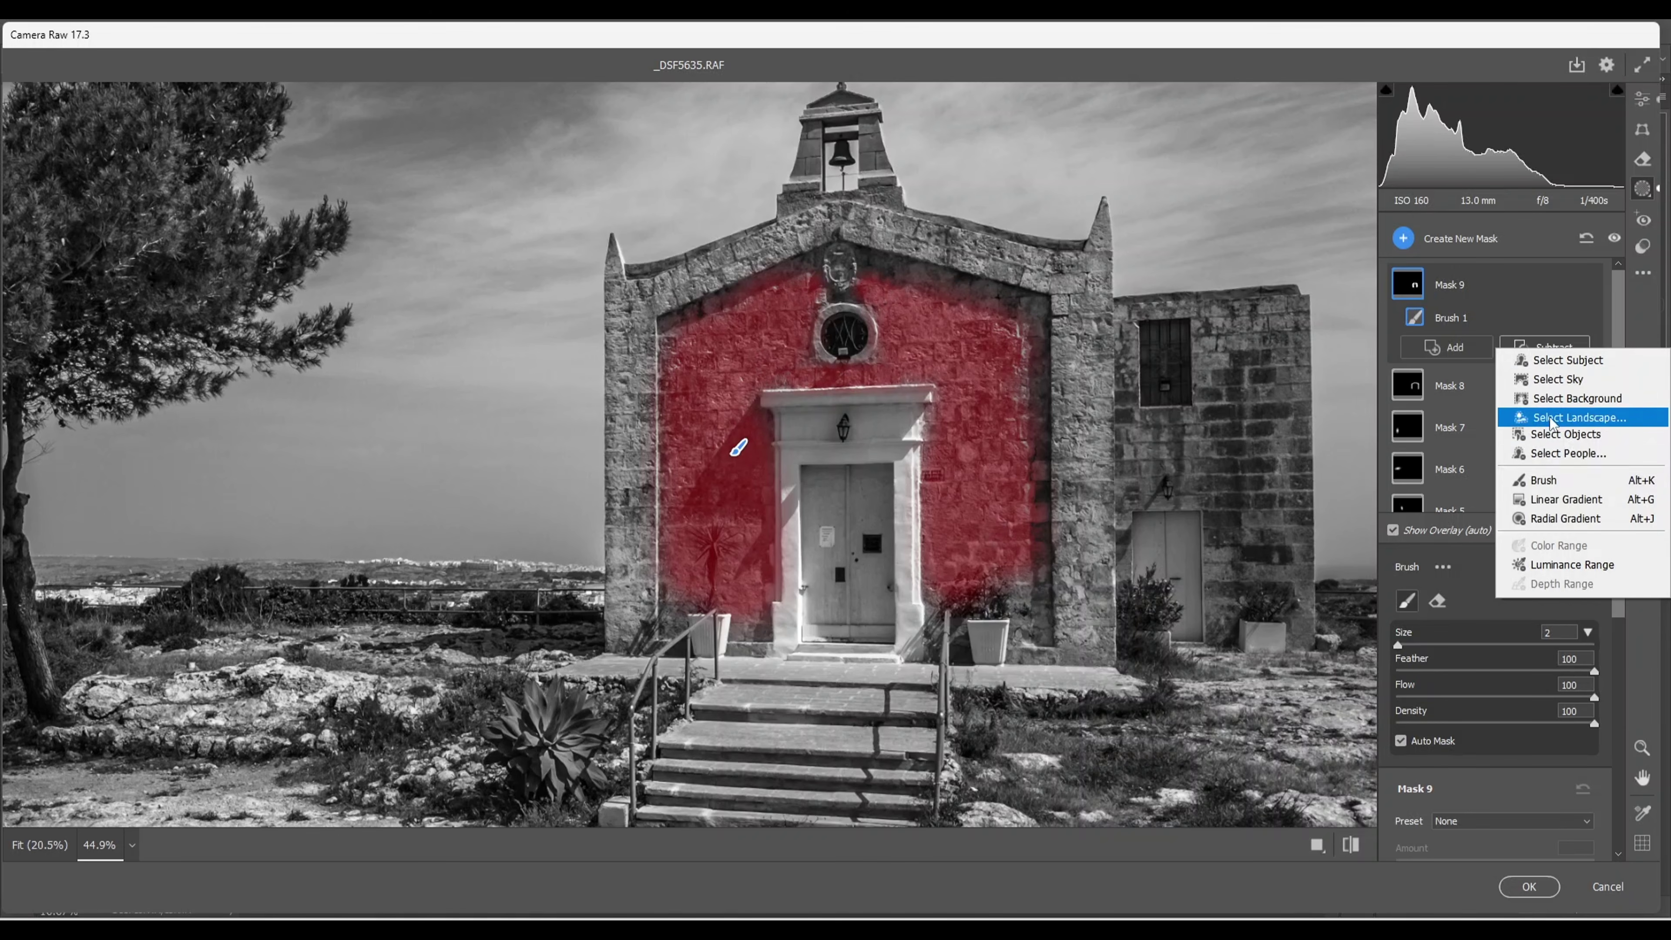
pyautogui.click(1543, 480)
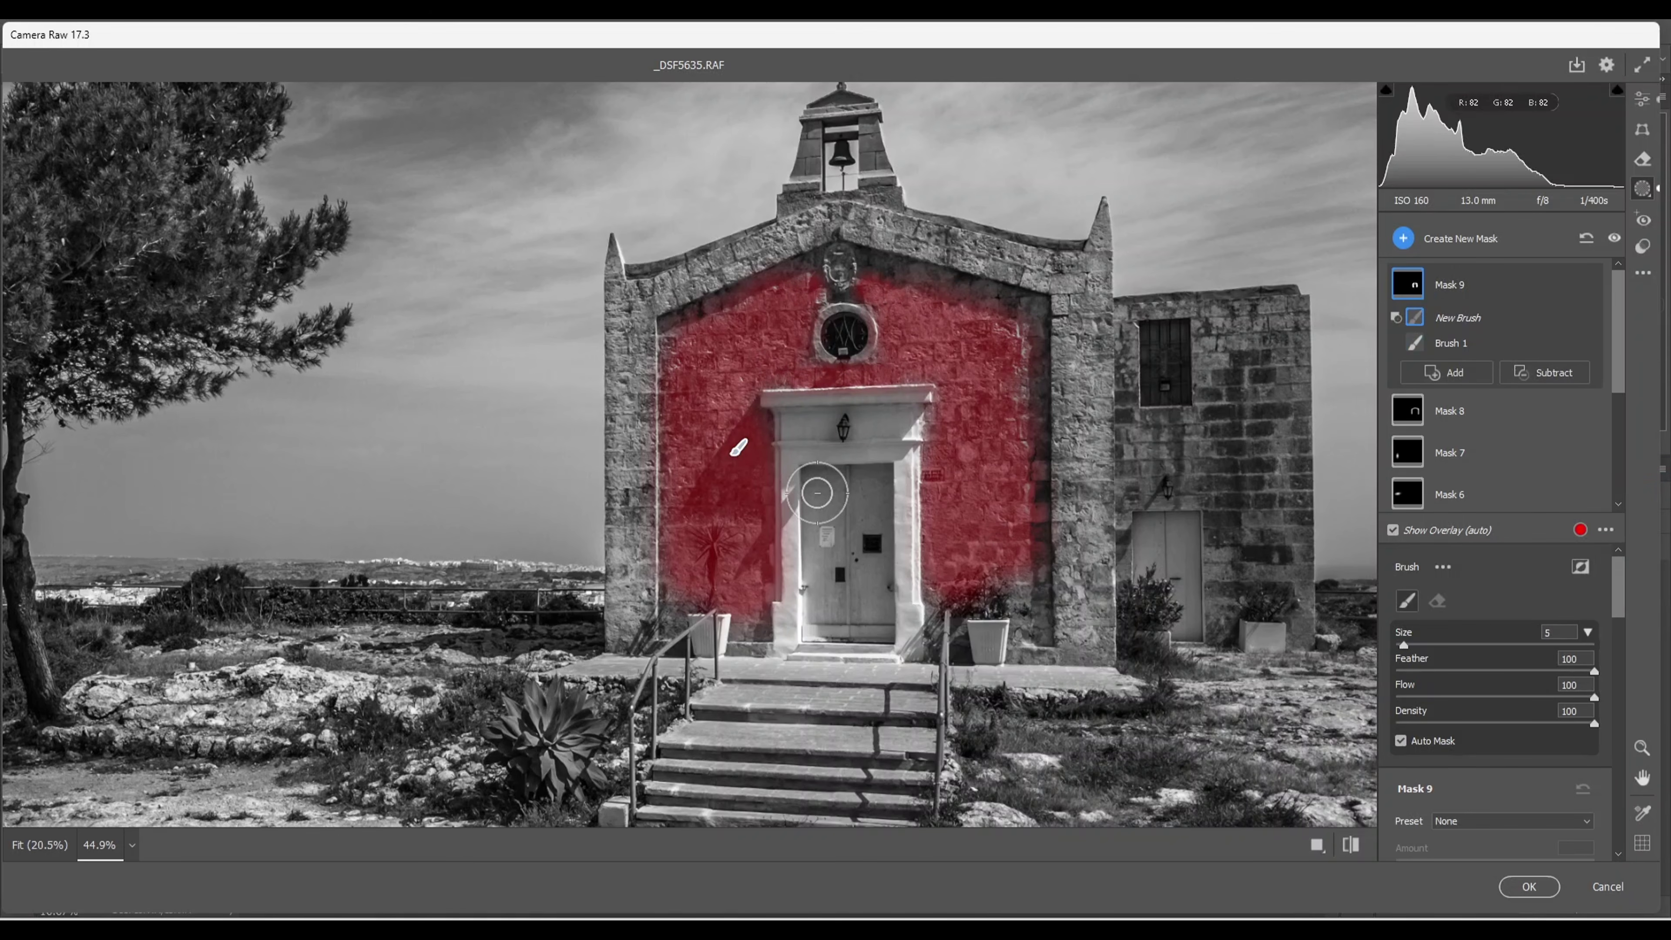
pyautogui.press(']')
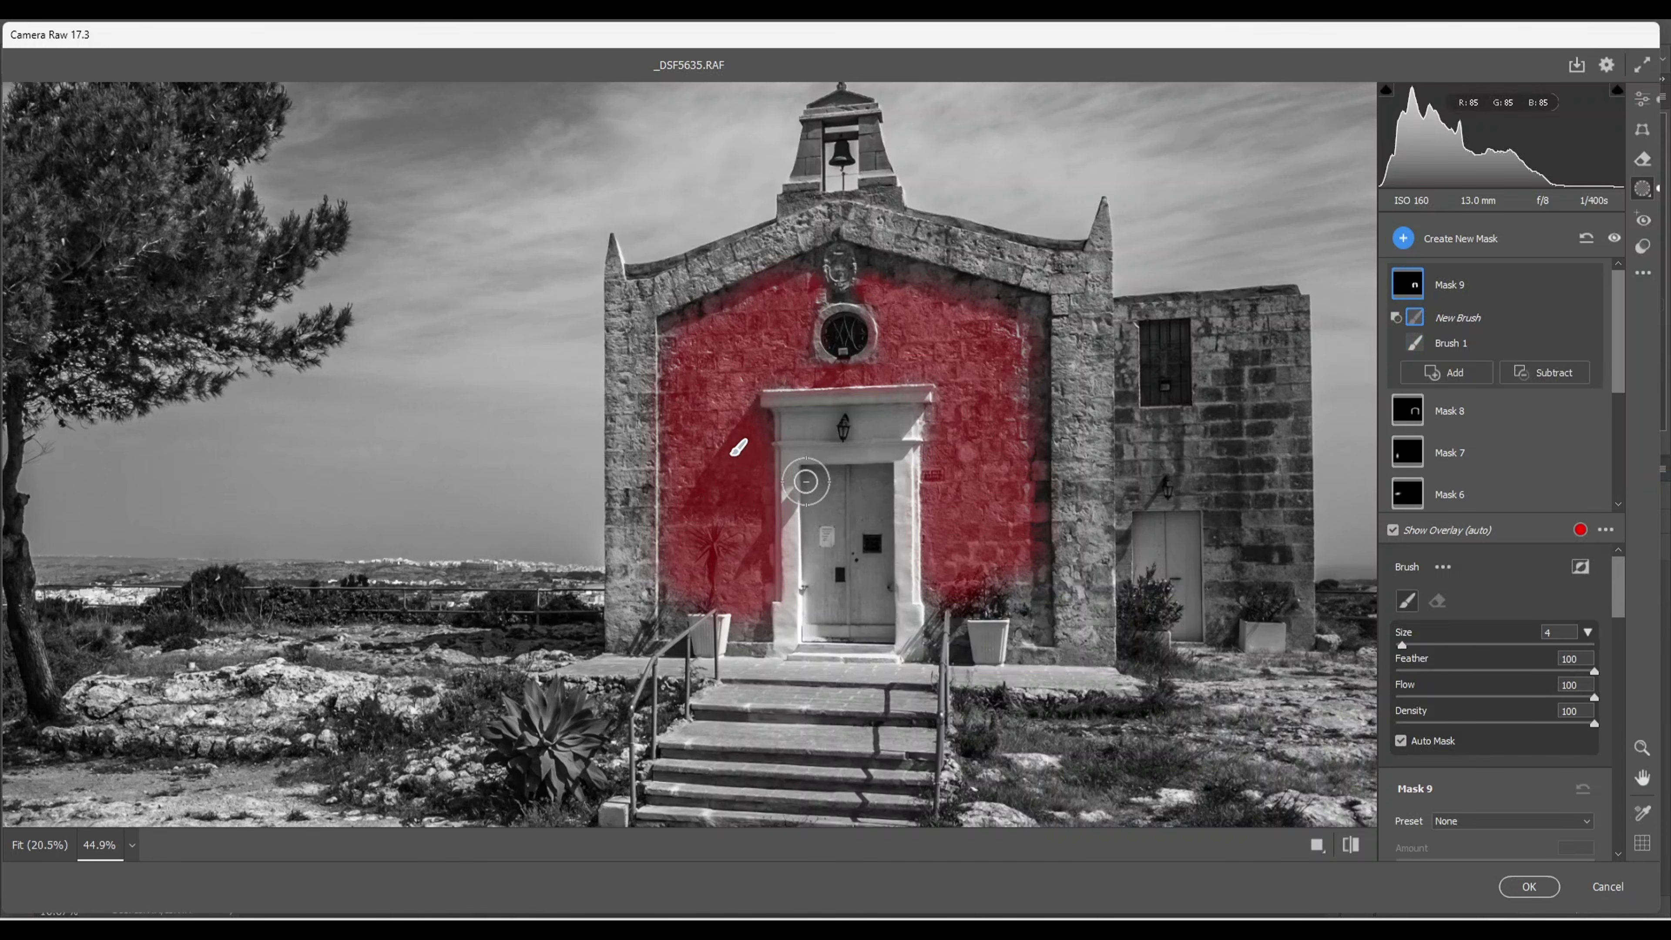
pyautogui.moveTo(777, 420)
pyautogui.mouseDown()
pyautogui.moveTo(714, 505)
pyautogui.moveTo(782, 504)
pyautogui.moveTo(785, 562)
pyautogui.mouseUp()
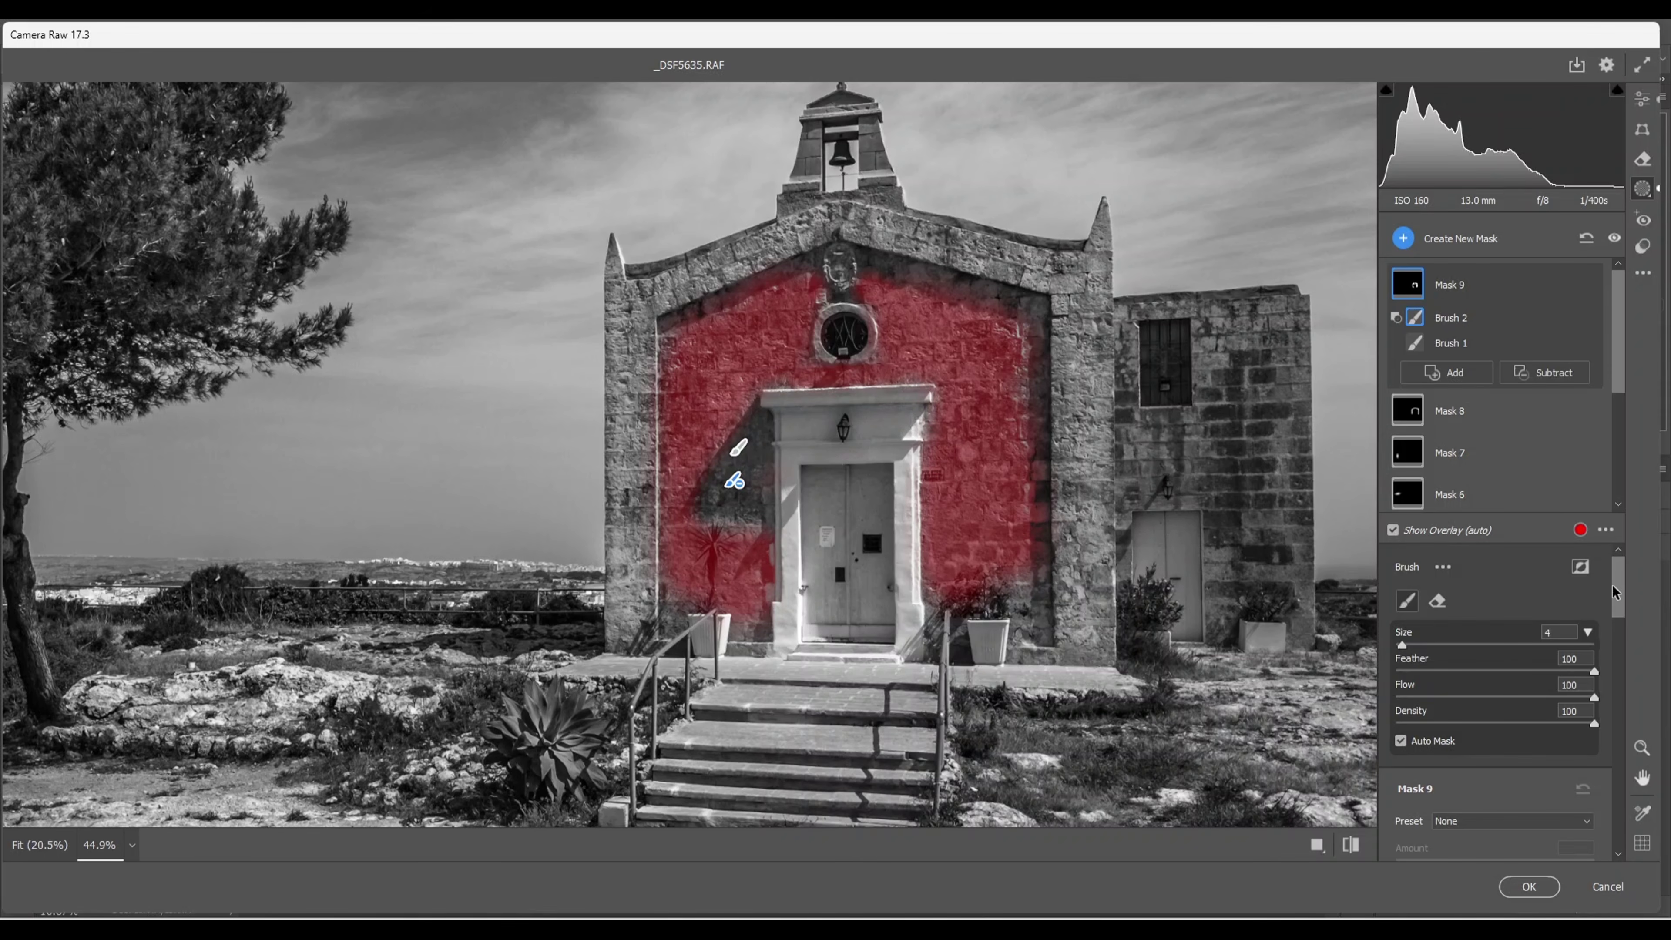
pyautogui.moveTo(1612, 584); pyautogui.dragTo(1613, 626)
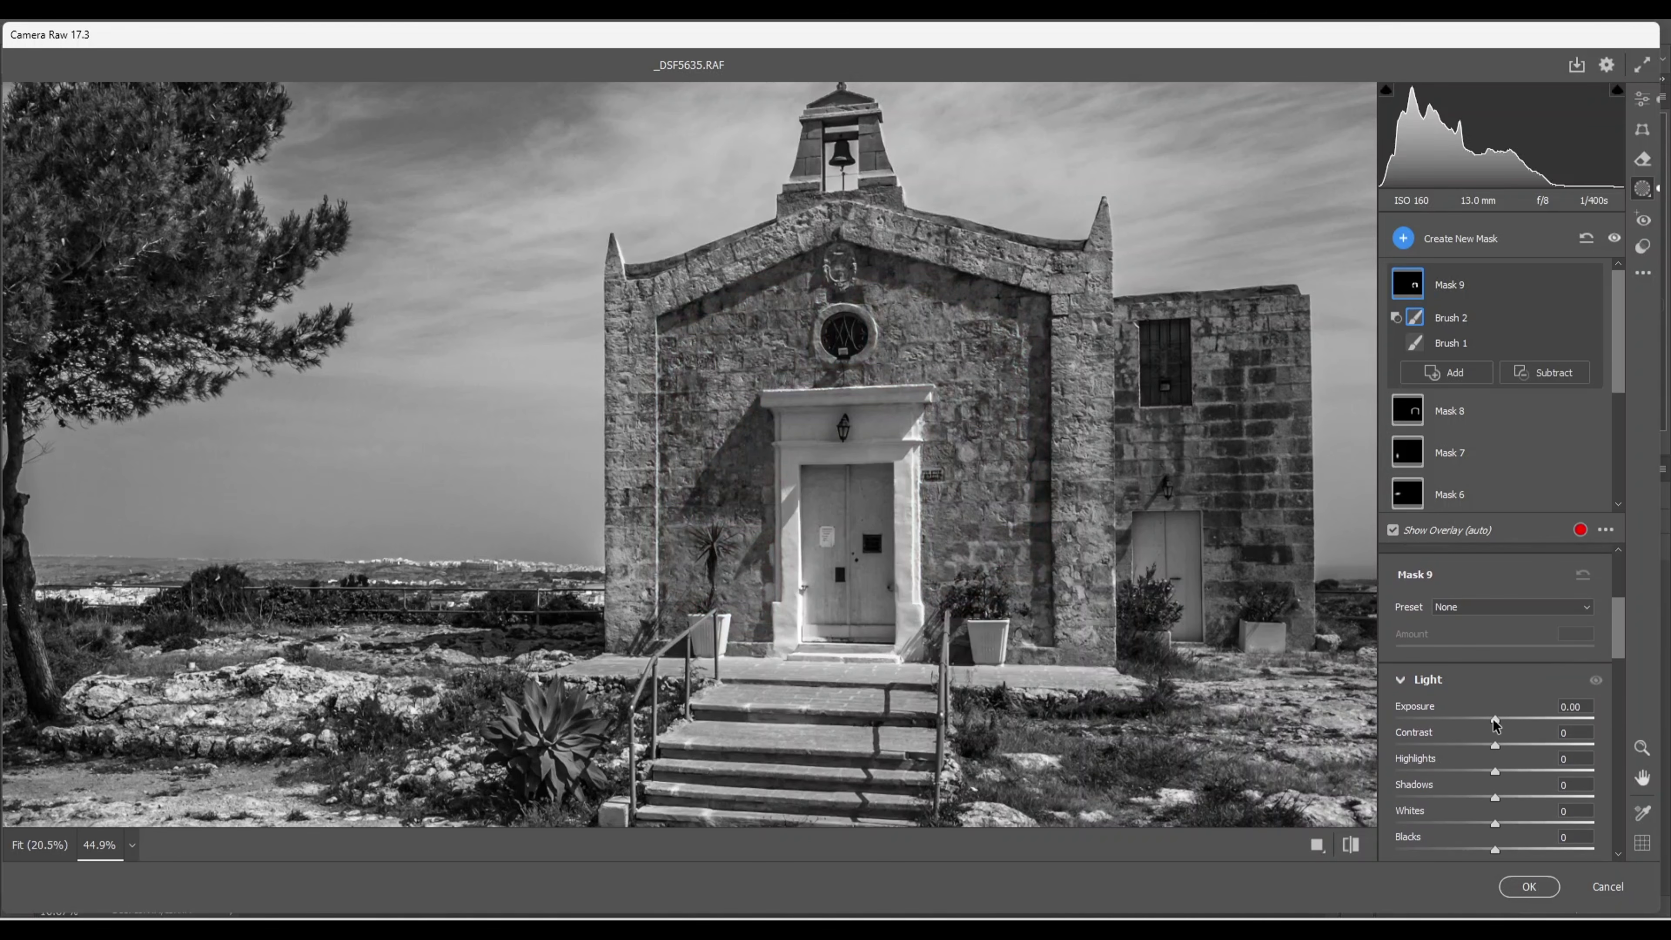
pyautogui.moveTo(1499, 723); pyautogui.dragTo(1509, 725)
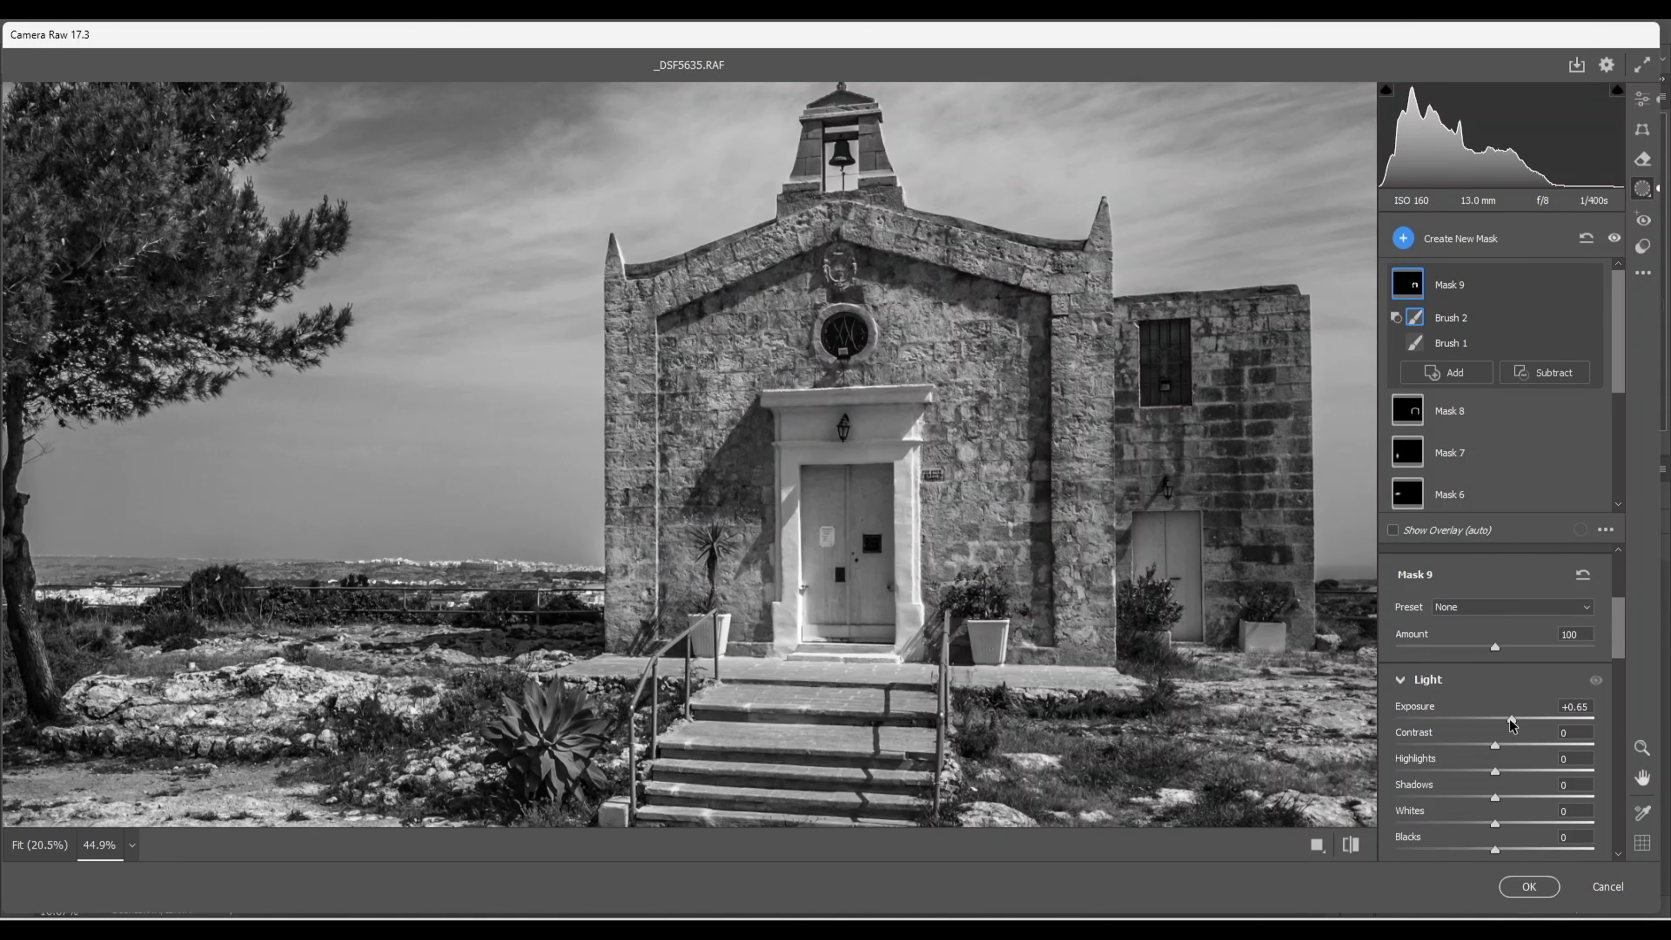
# Step: Add a size 3 Auto Mask brush mask, painting the shadow bands beneath the gable and down the inner side of the right pillar
pyautogui.click(1403, 238)
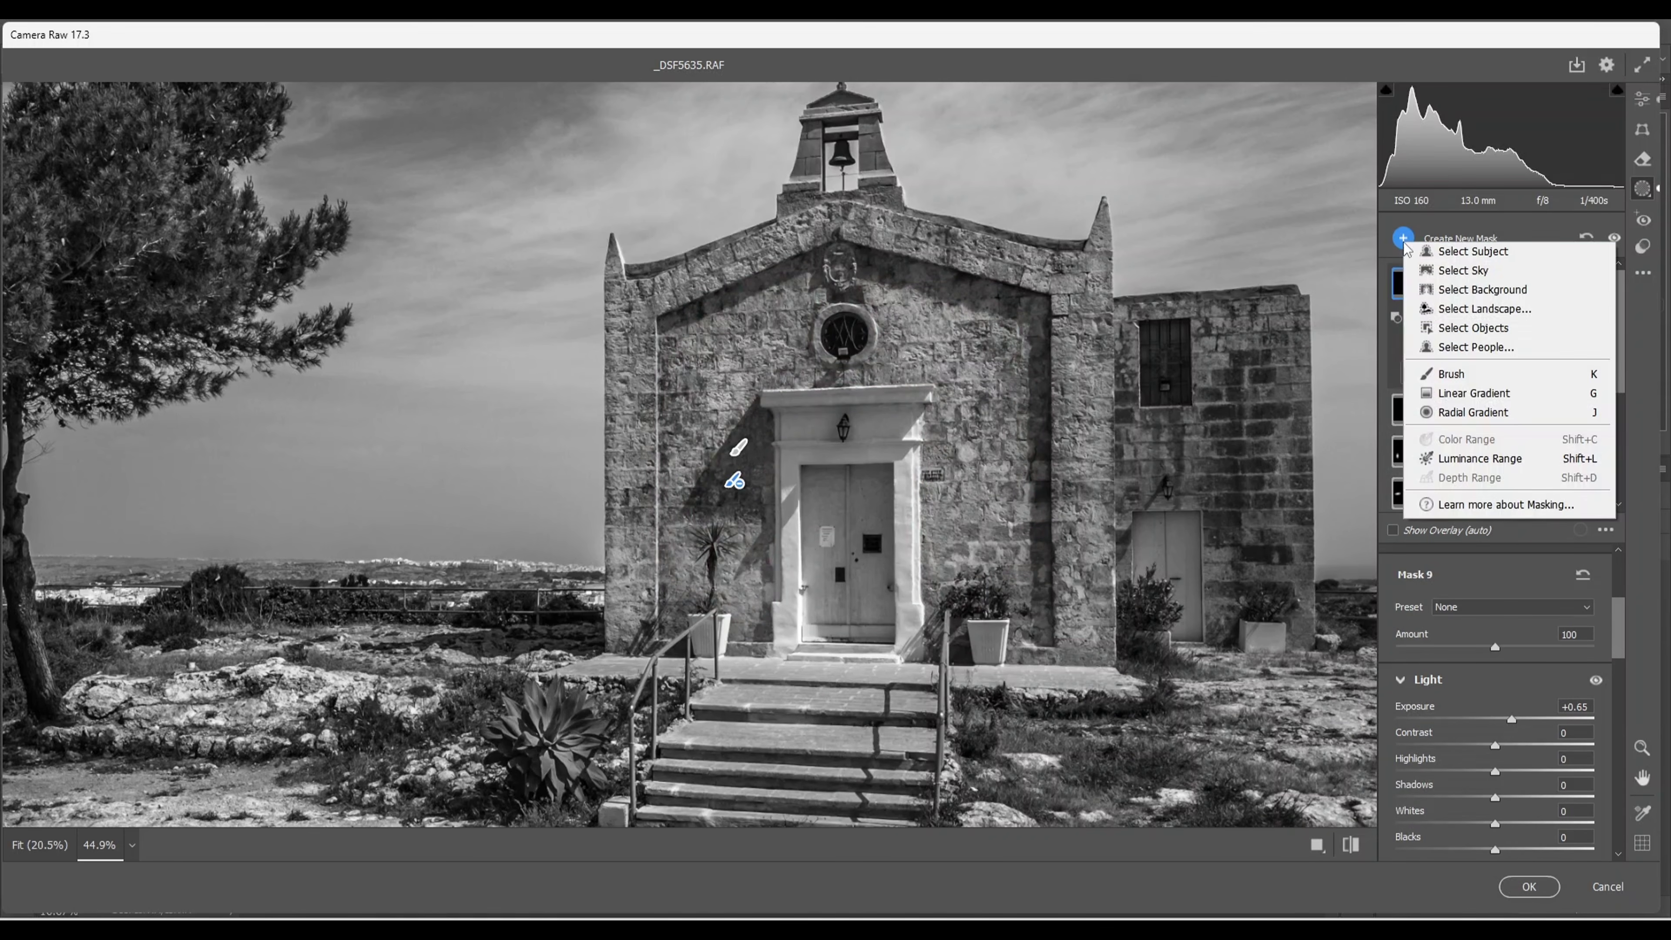
pyautogui.click(1459, 380)
pyautogui.press('k')
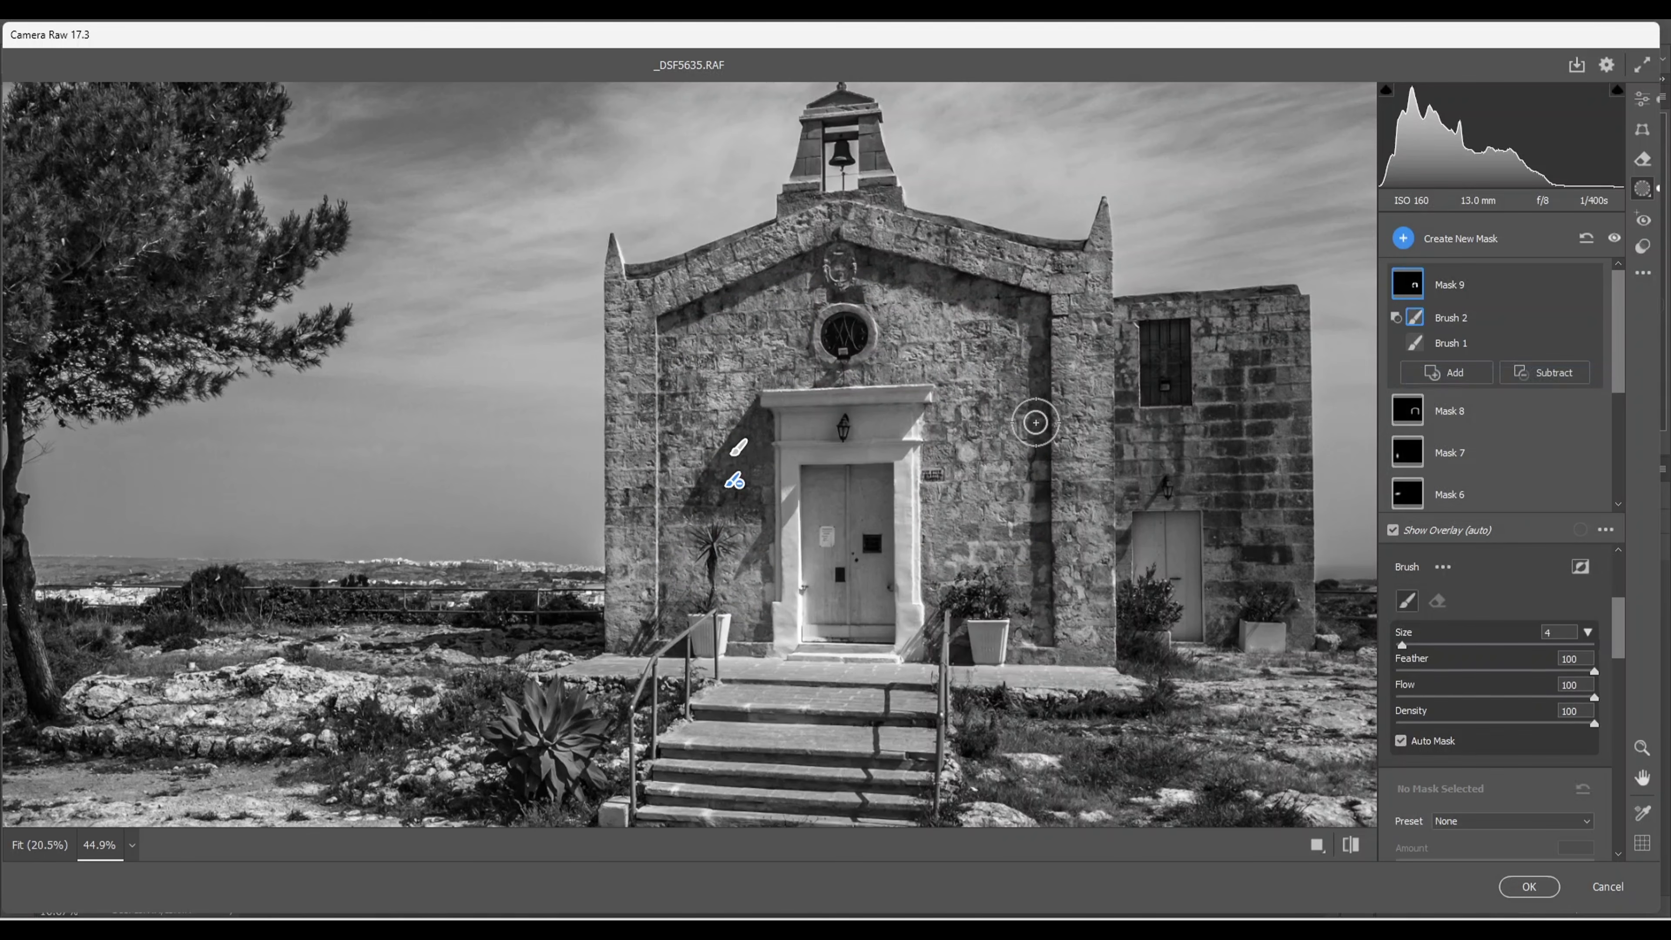
pyautogui.press('[')
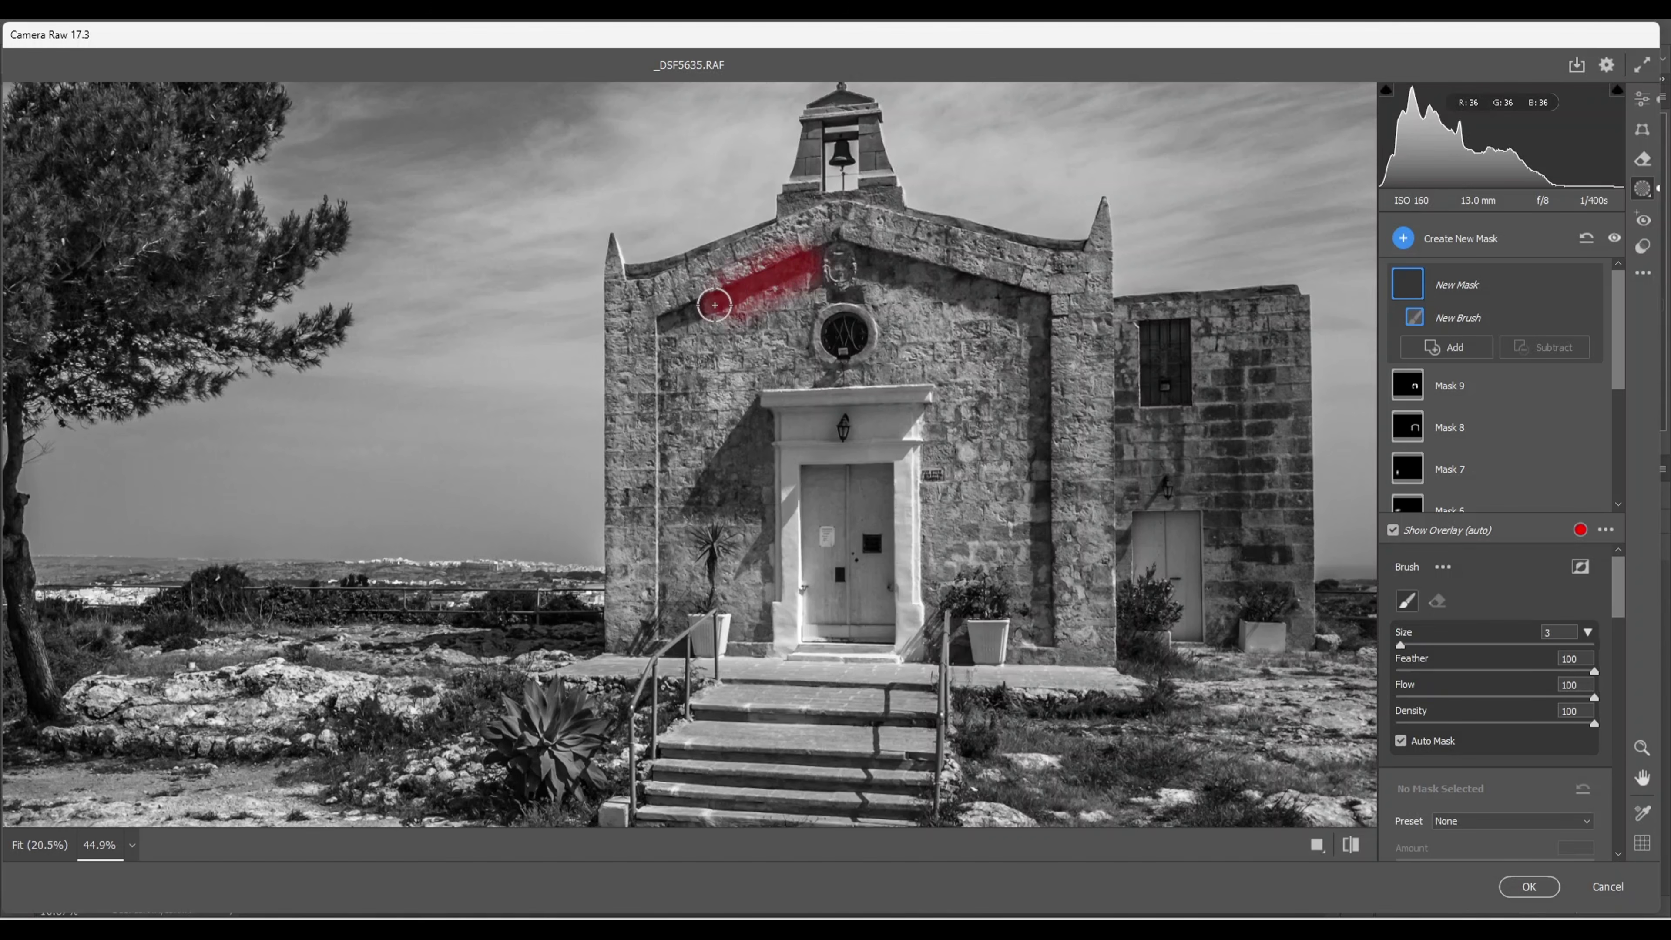
pyautogui.moveTo(838, 258); pyautogui.dragTo(1024, 309)
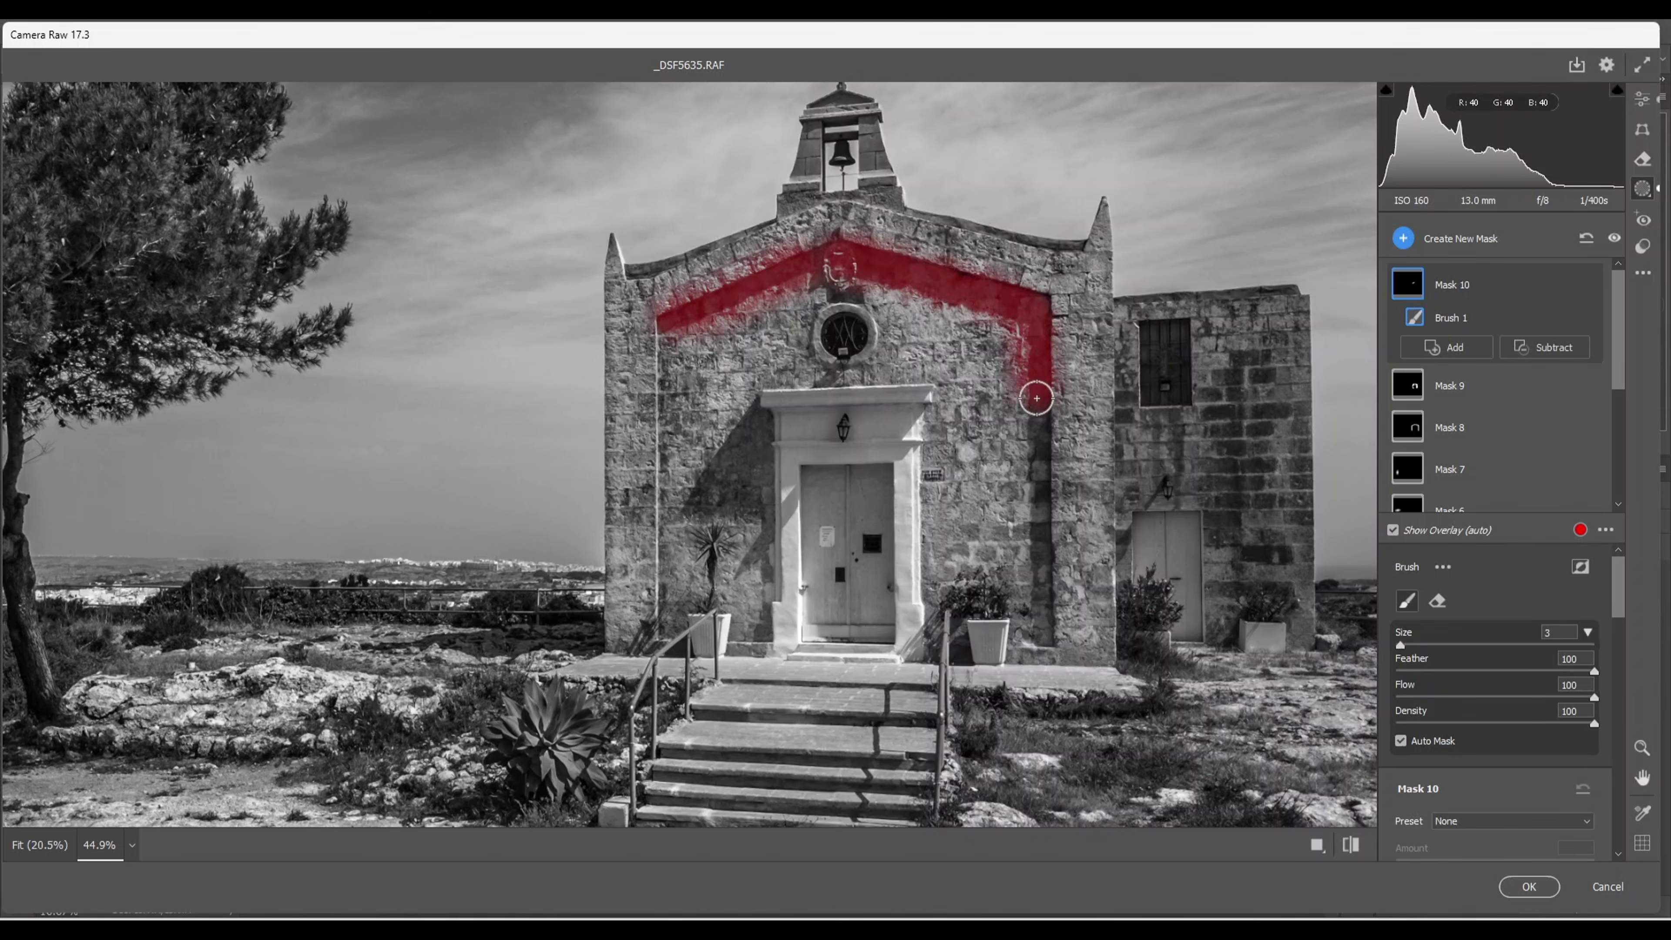
pyautogui.moveTo(1038, 457); pyautogui.dragTo(1044, 610)
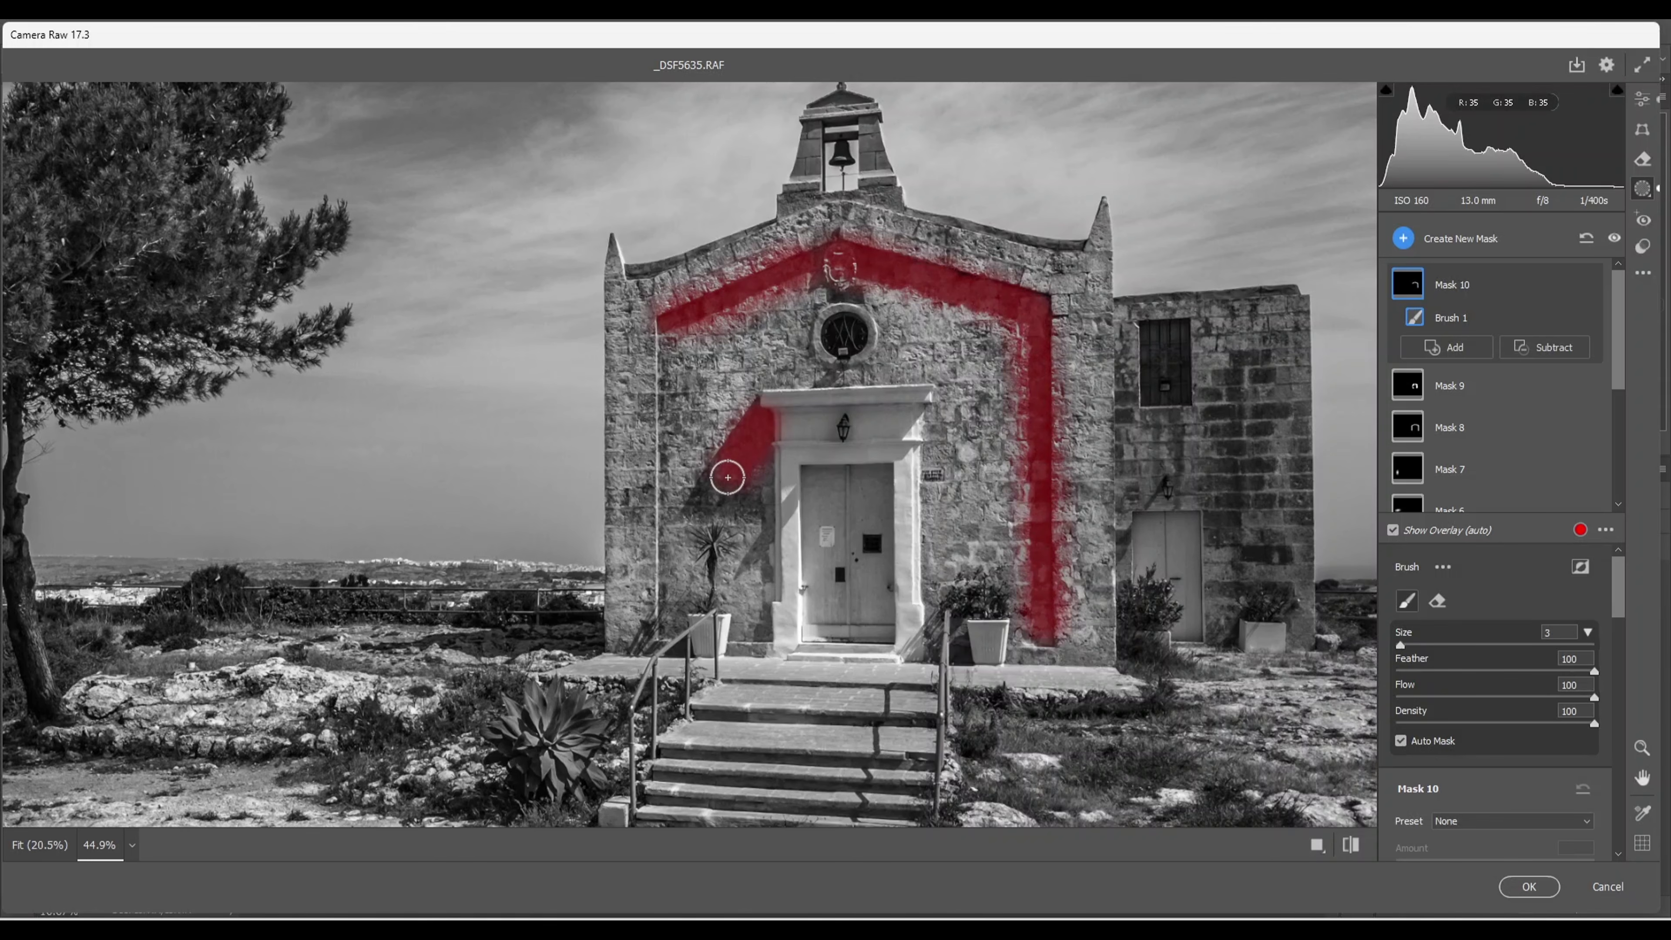
# Step: Extend the mask over the triangular wall shadow beside the entrance, the upper door surround and the door itself
pyautogui.moveTo(765, 494)
pyautogui.mouseDown()
pyautogui.moveTo(786, 429)
pyautogui.moveTo(772, 412)
pyautogui.moveTo(912, 404)
pyautogui.moveTo(887, 435)
pyautogui.moveTo(802, 438)
pyautogui.mouseUp()
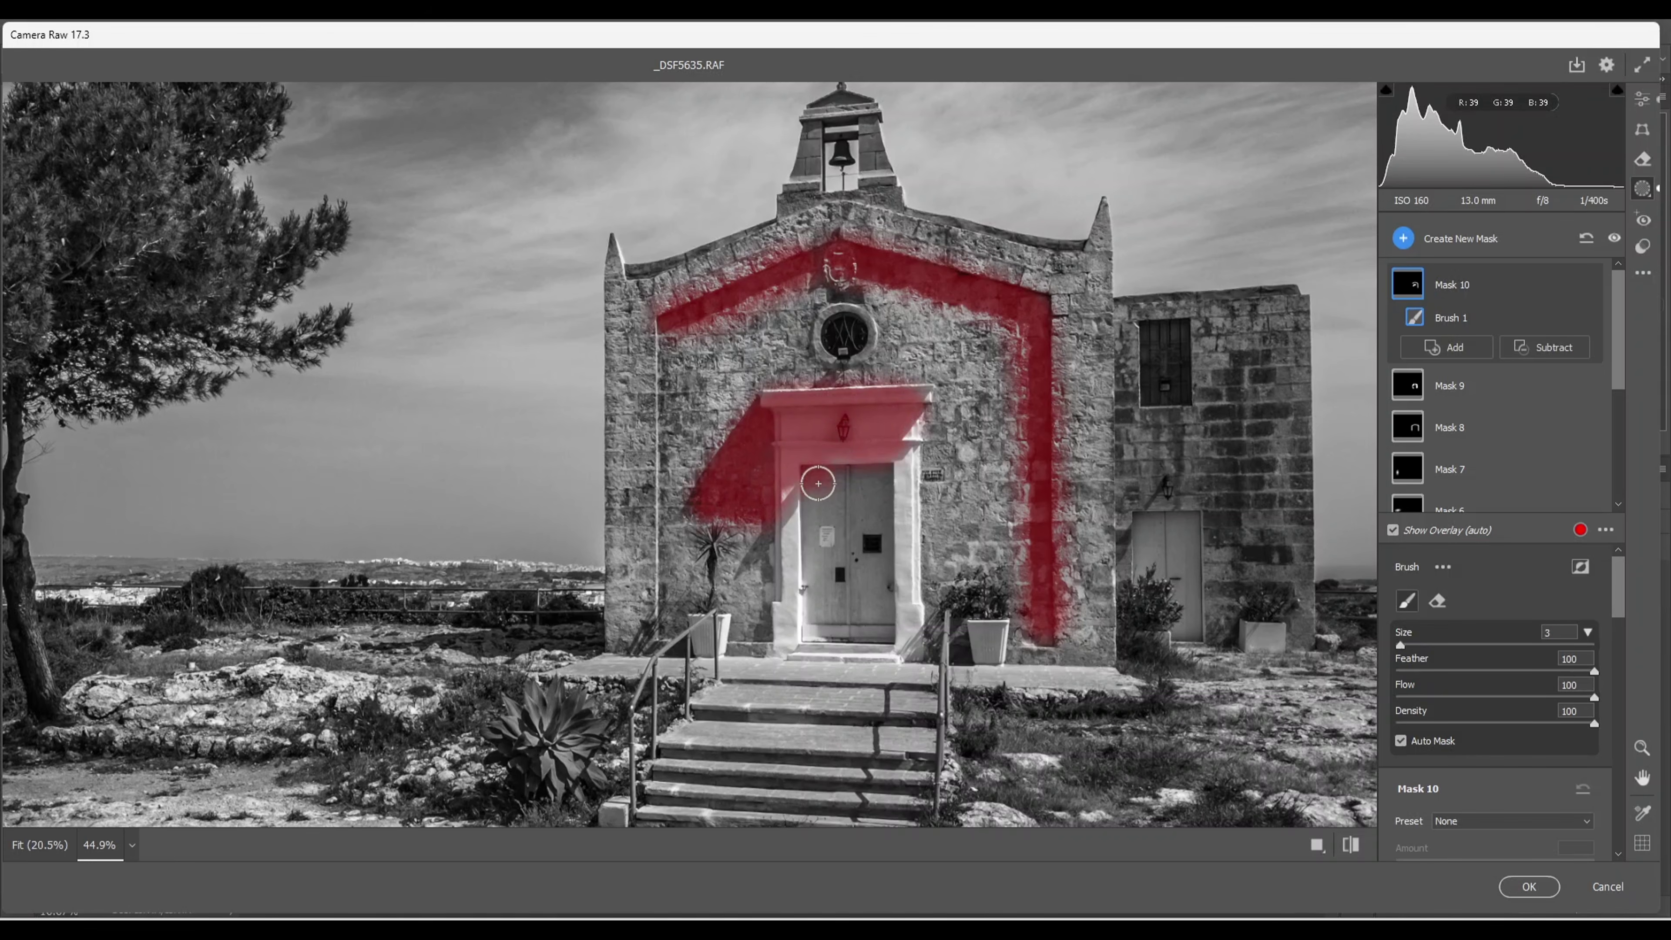
pyautogui.moveTo(867, 499); pyautogui.dragTo(875, 624)
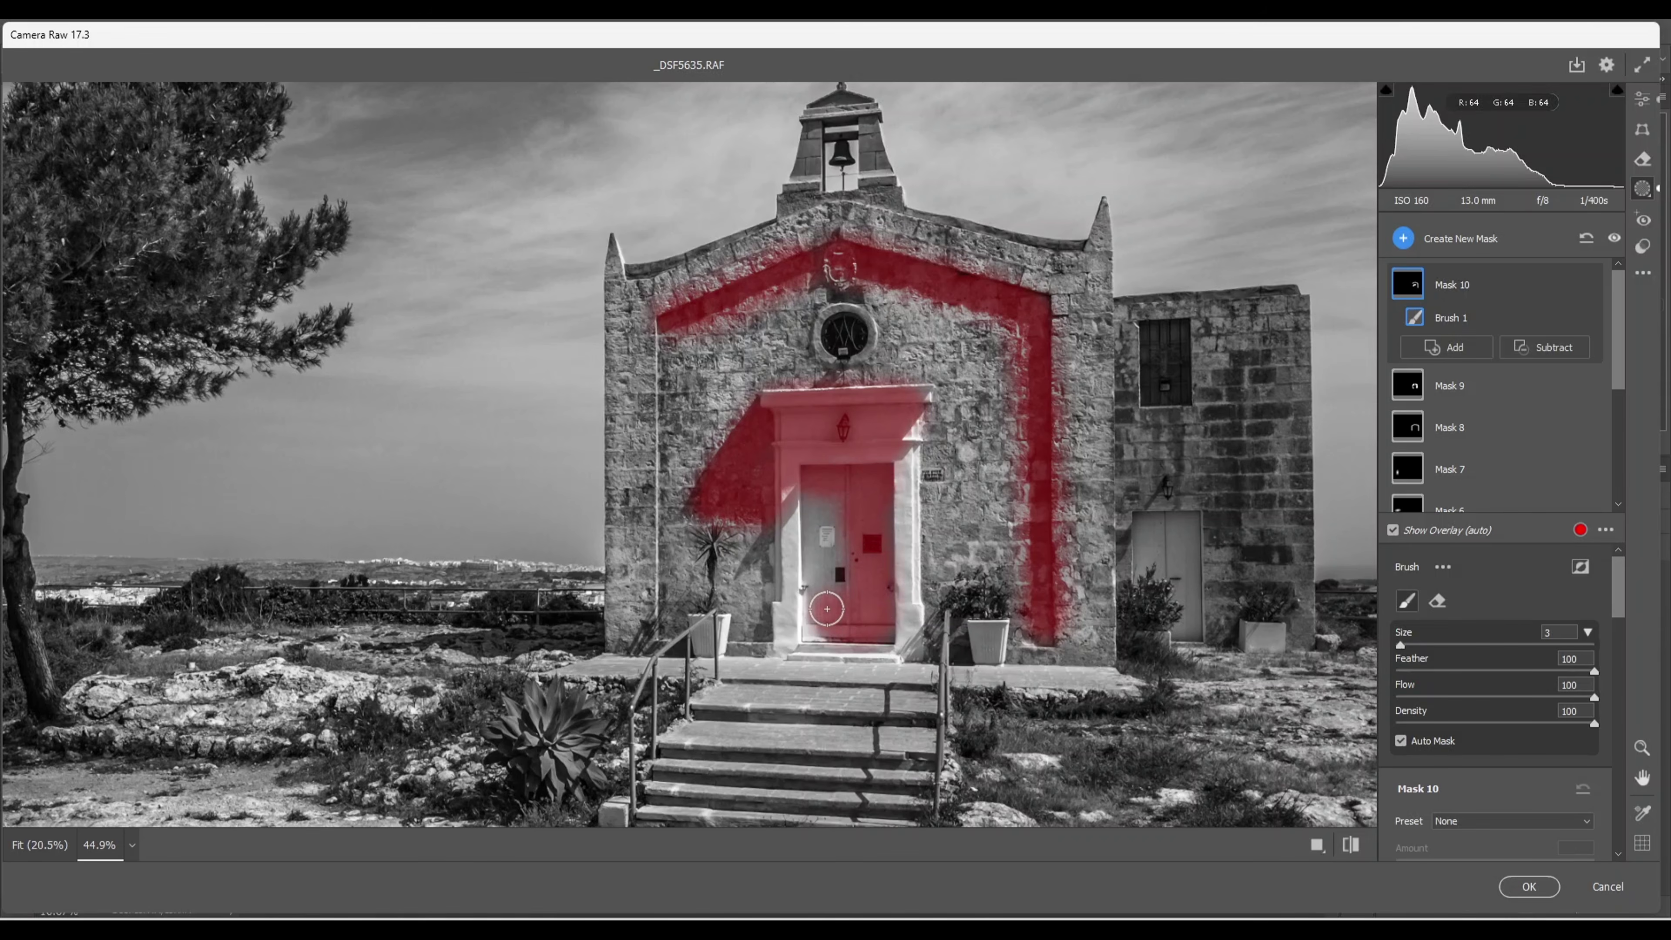
pyautogui.moveTo(828, 559); pyautogui.dragTo(822, 506)
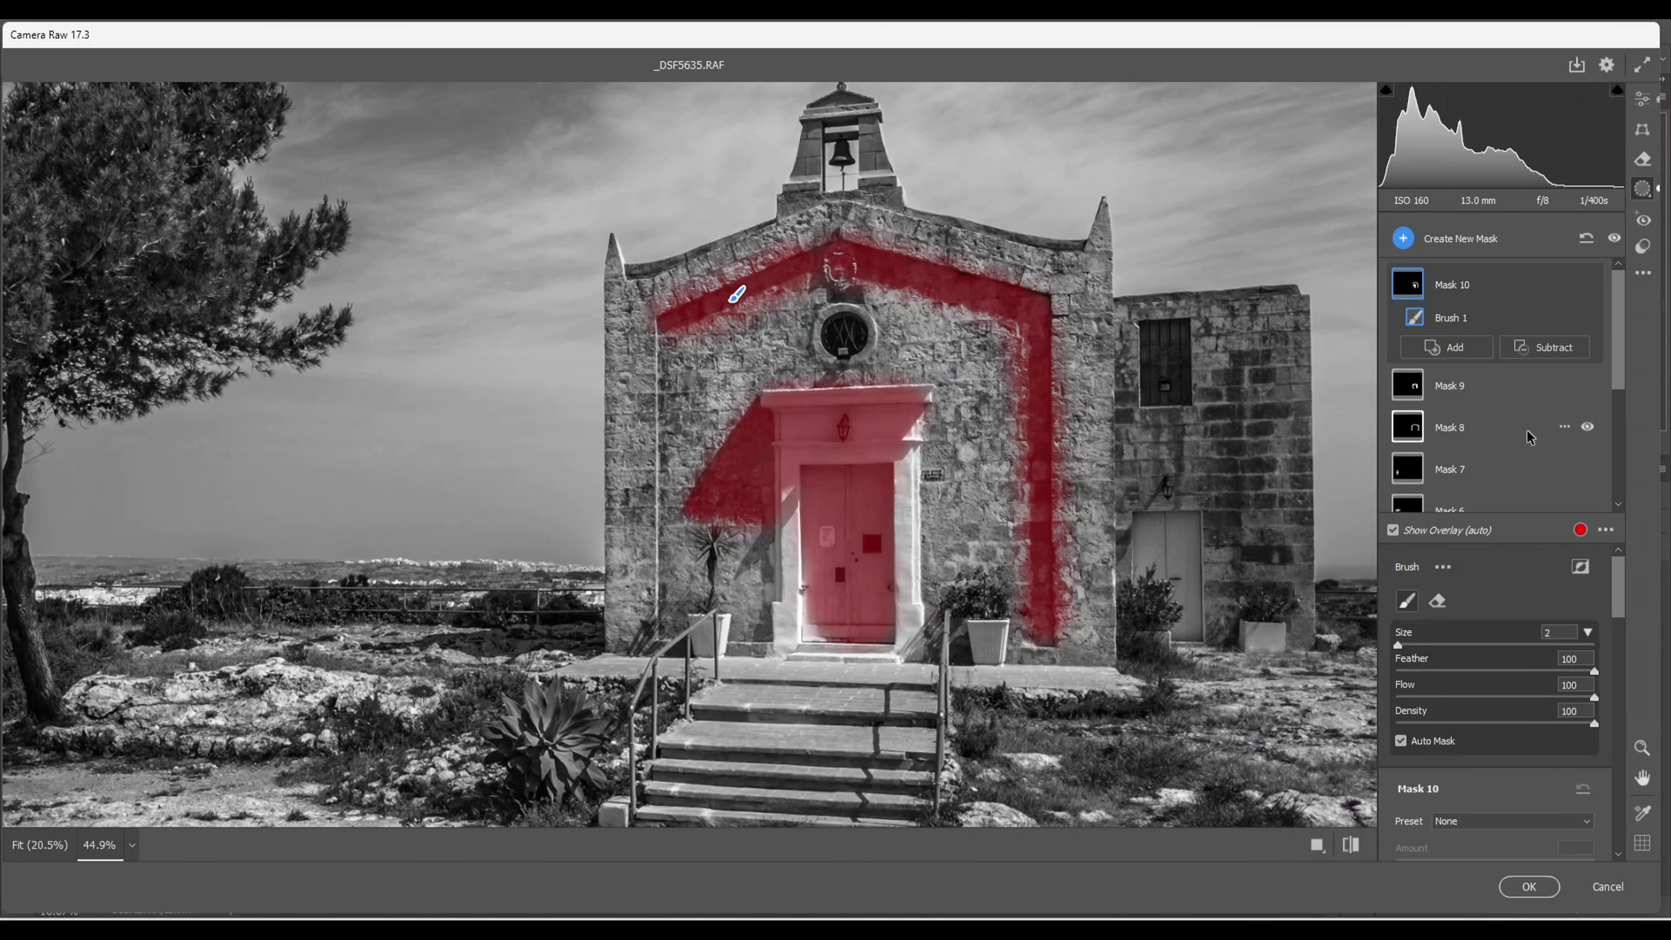
# Step: Subtract the shadow mask's spill on the gable border and right pillar with a size 4 brush, and set its Exposure to -0.50
pyautogui.click(1546, 350)
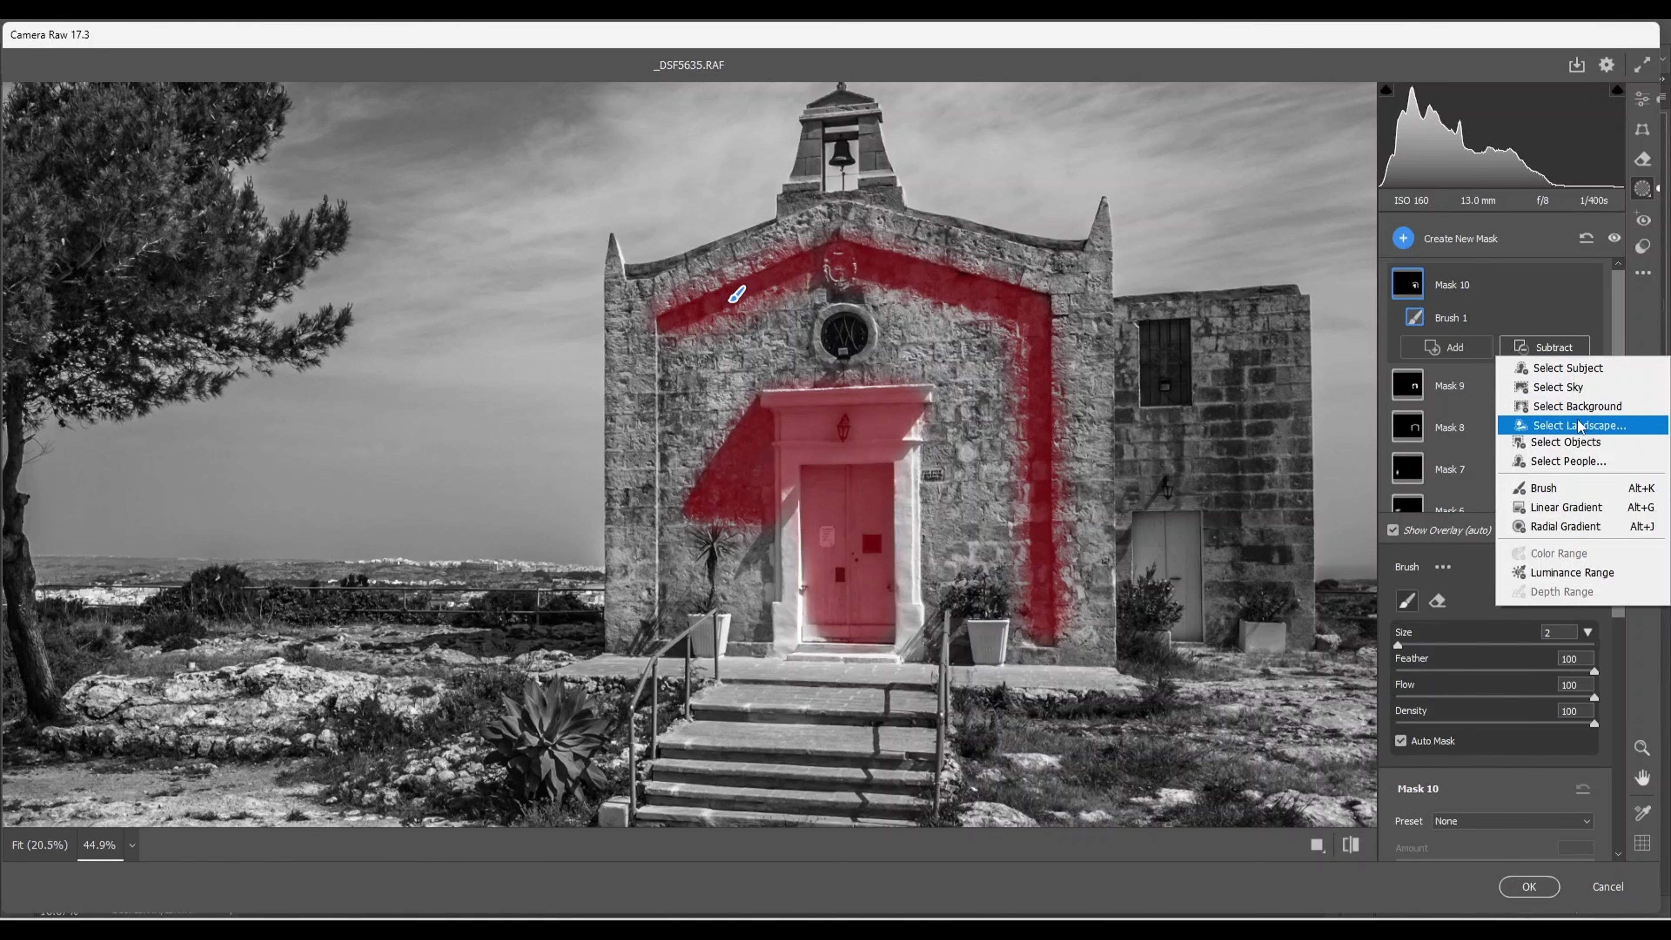
pyautogui.click(1551, 488)
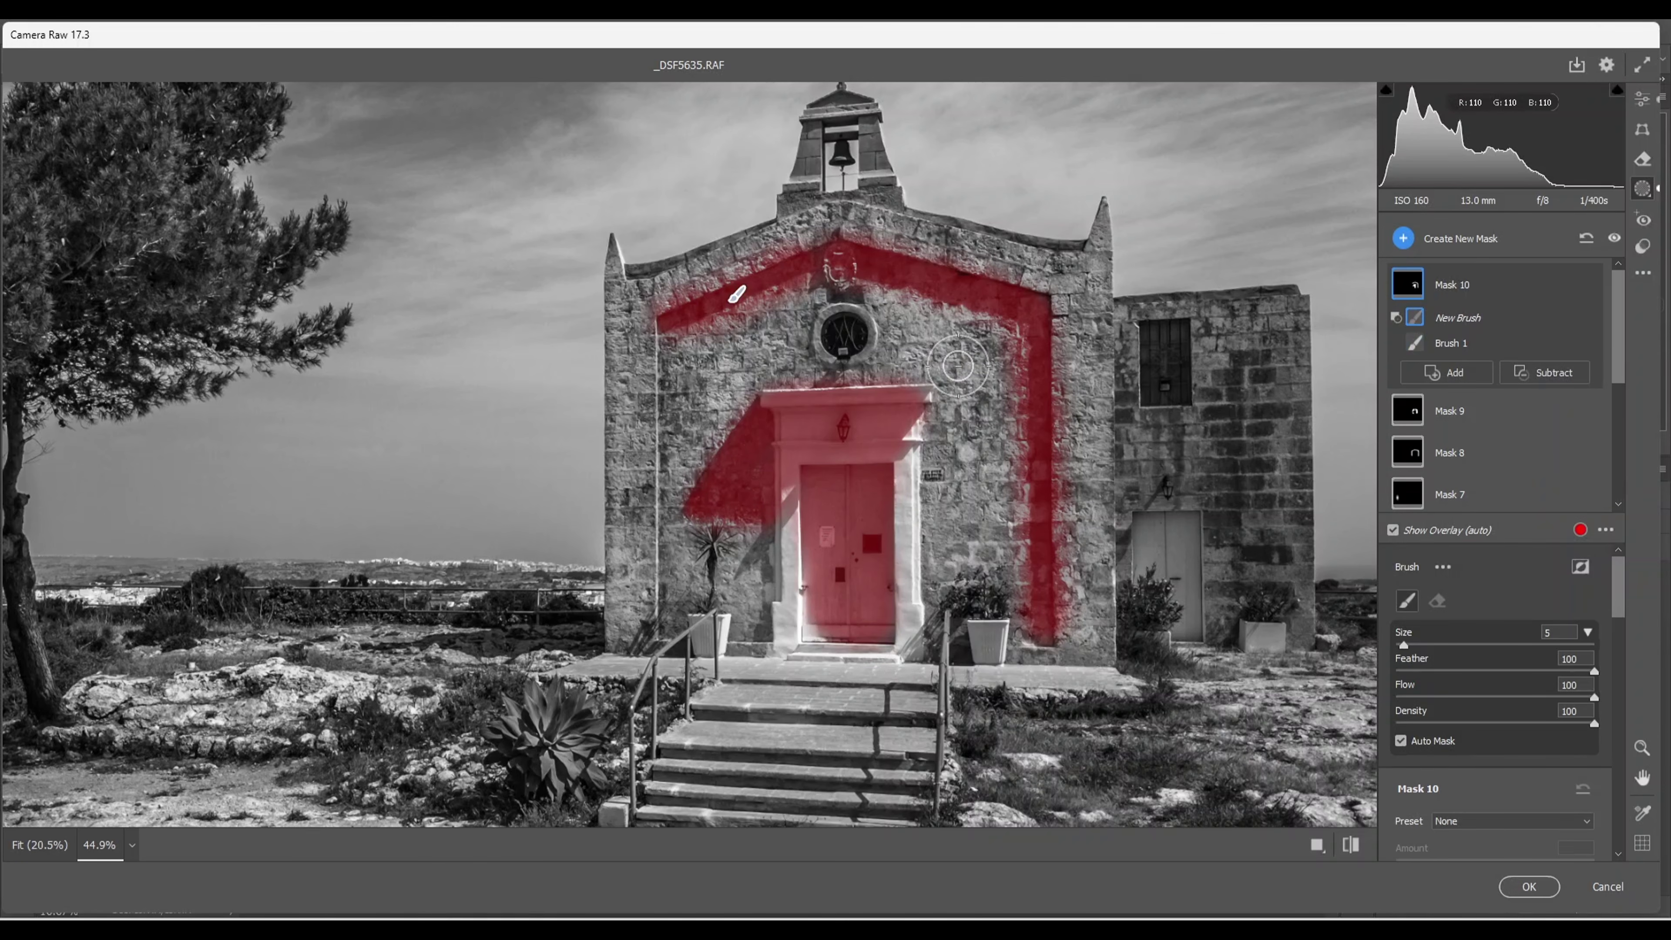
pyautogui.press('[')
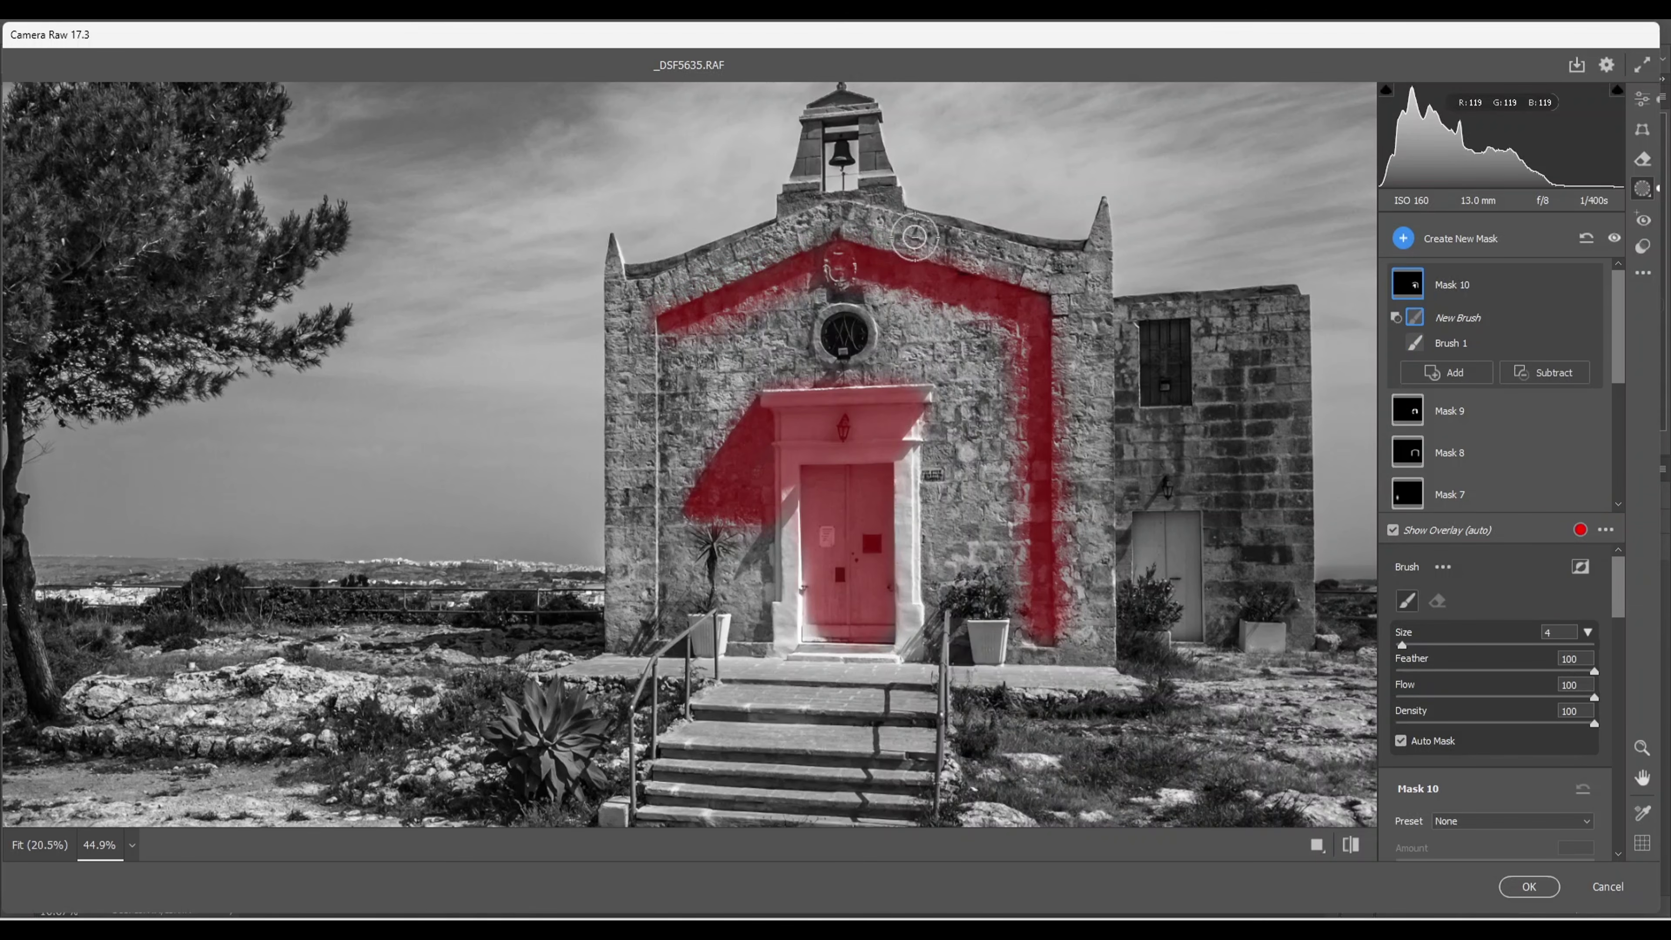
pyautogui.moveTo(1076, 385); pyautogui.dragTo(1085, 635)
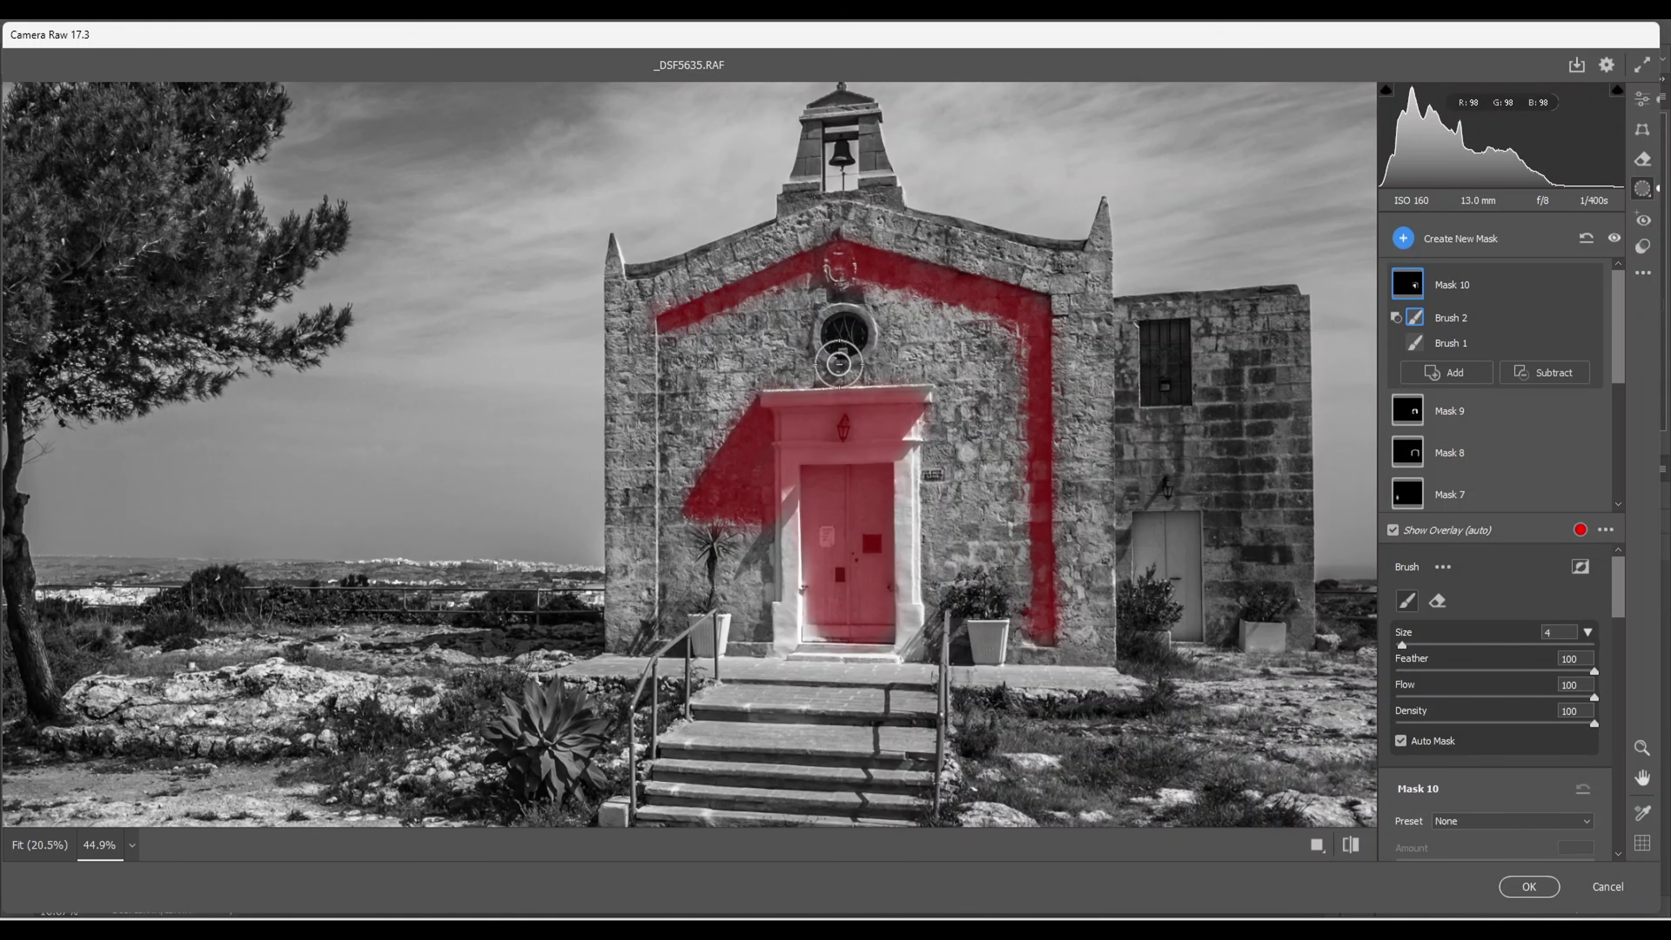
pyautogui.moveTo(1616, 581); pyautogui.dragTo(1569, 635)
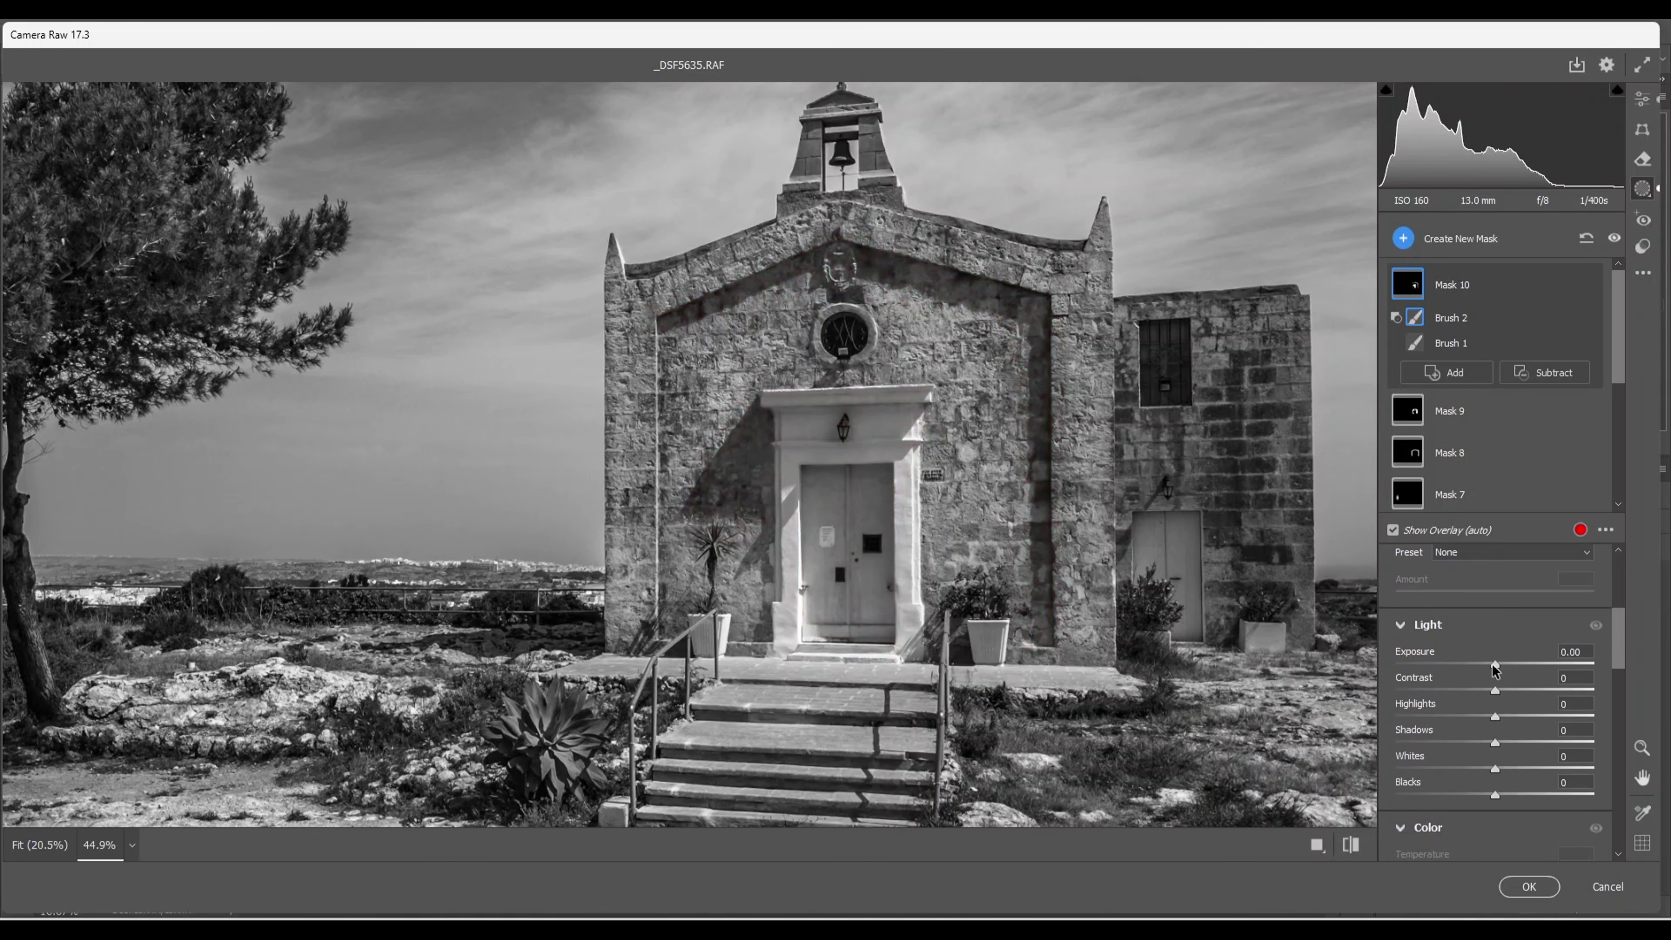
pyautogui.moveTo(1489, 663); pyautogui.dragTo(1484, 667)
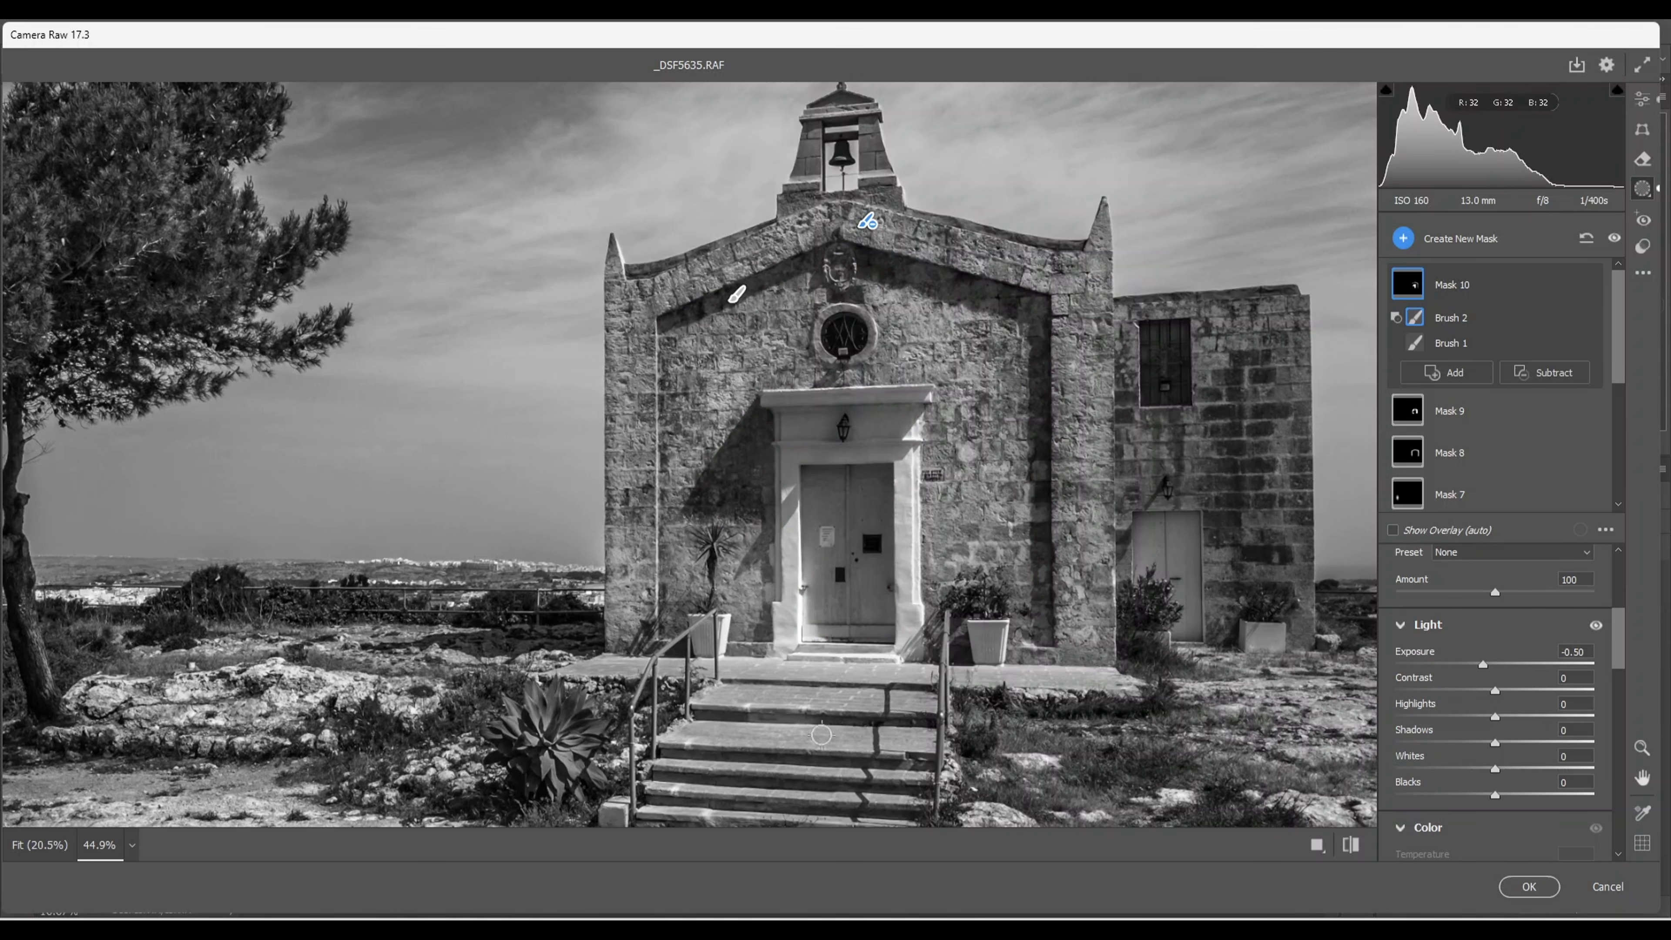
# Step: Start another brush mask with size 4 and Auto Mask, presetting its Exposure to -0.55
pyautogui.moveTo(695, 722); pyautogui.dragTo(778, 716)
pyautogui.press('k')
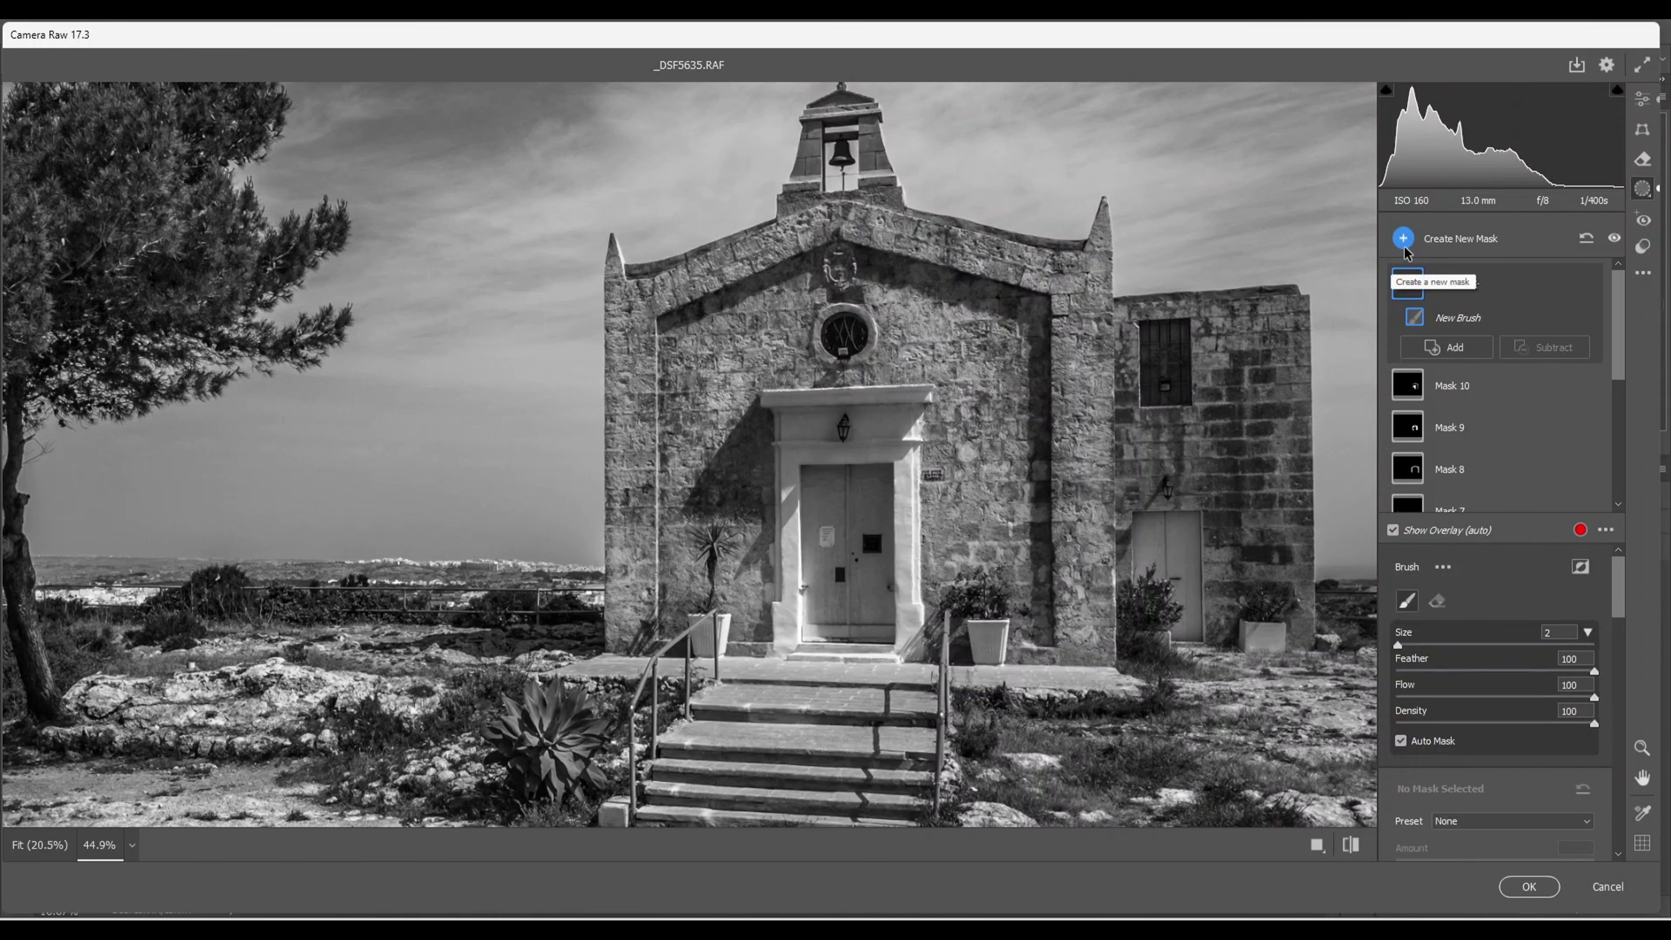
pyautogui.press(']')
pyautogui.press(']')
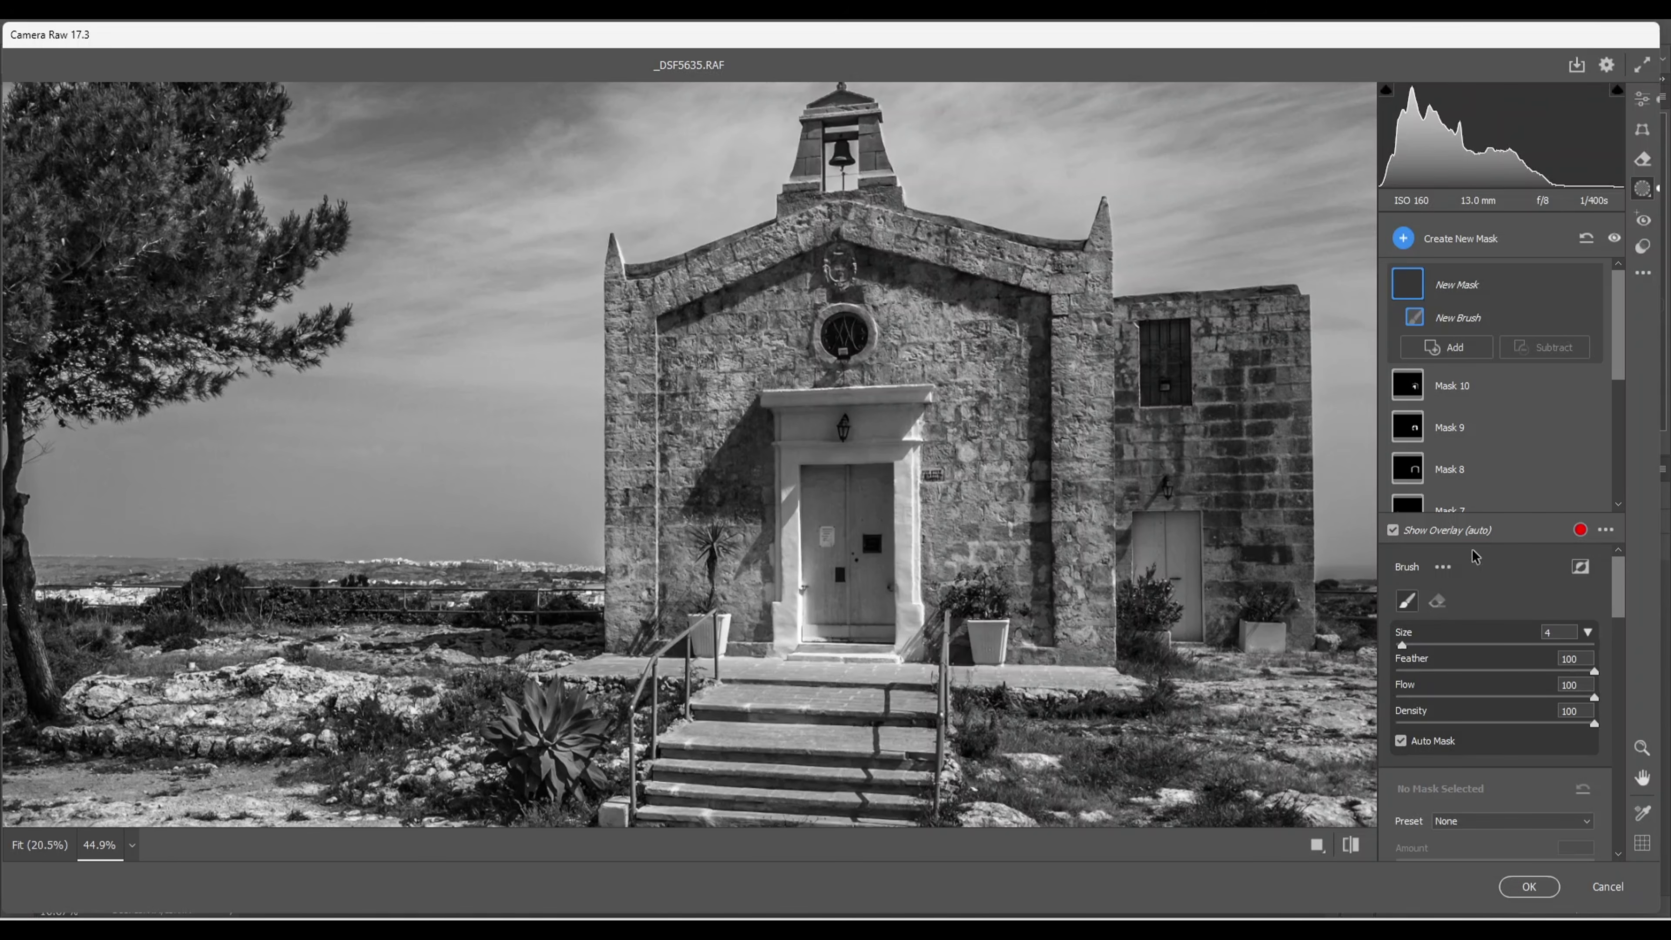
pyautogui.moveTo(1620, 604); pyautogui.dragTo(1623, 659)
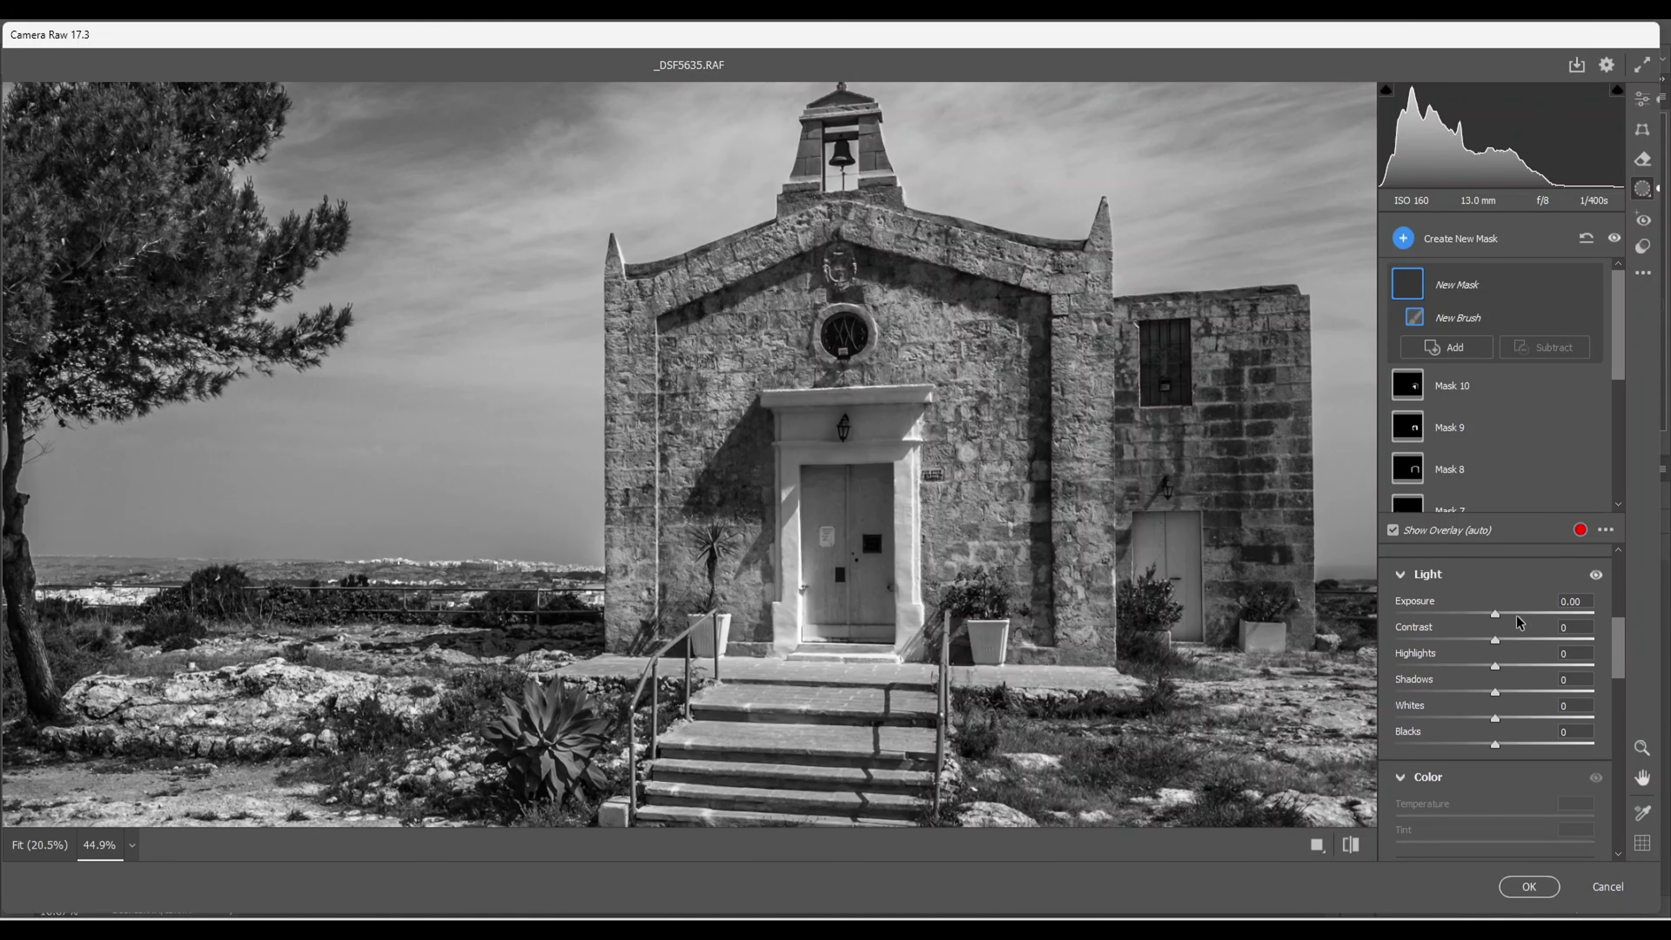
pyautogui.moveTo(1495, 615); pyautogui.dragTo(1489, 615)
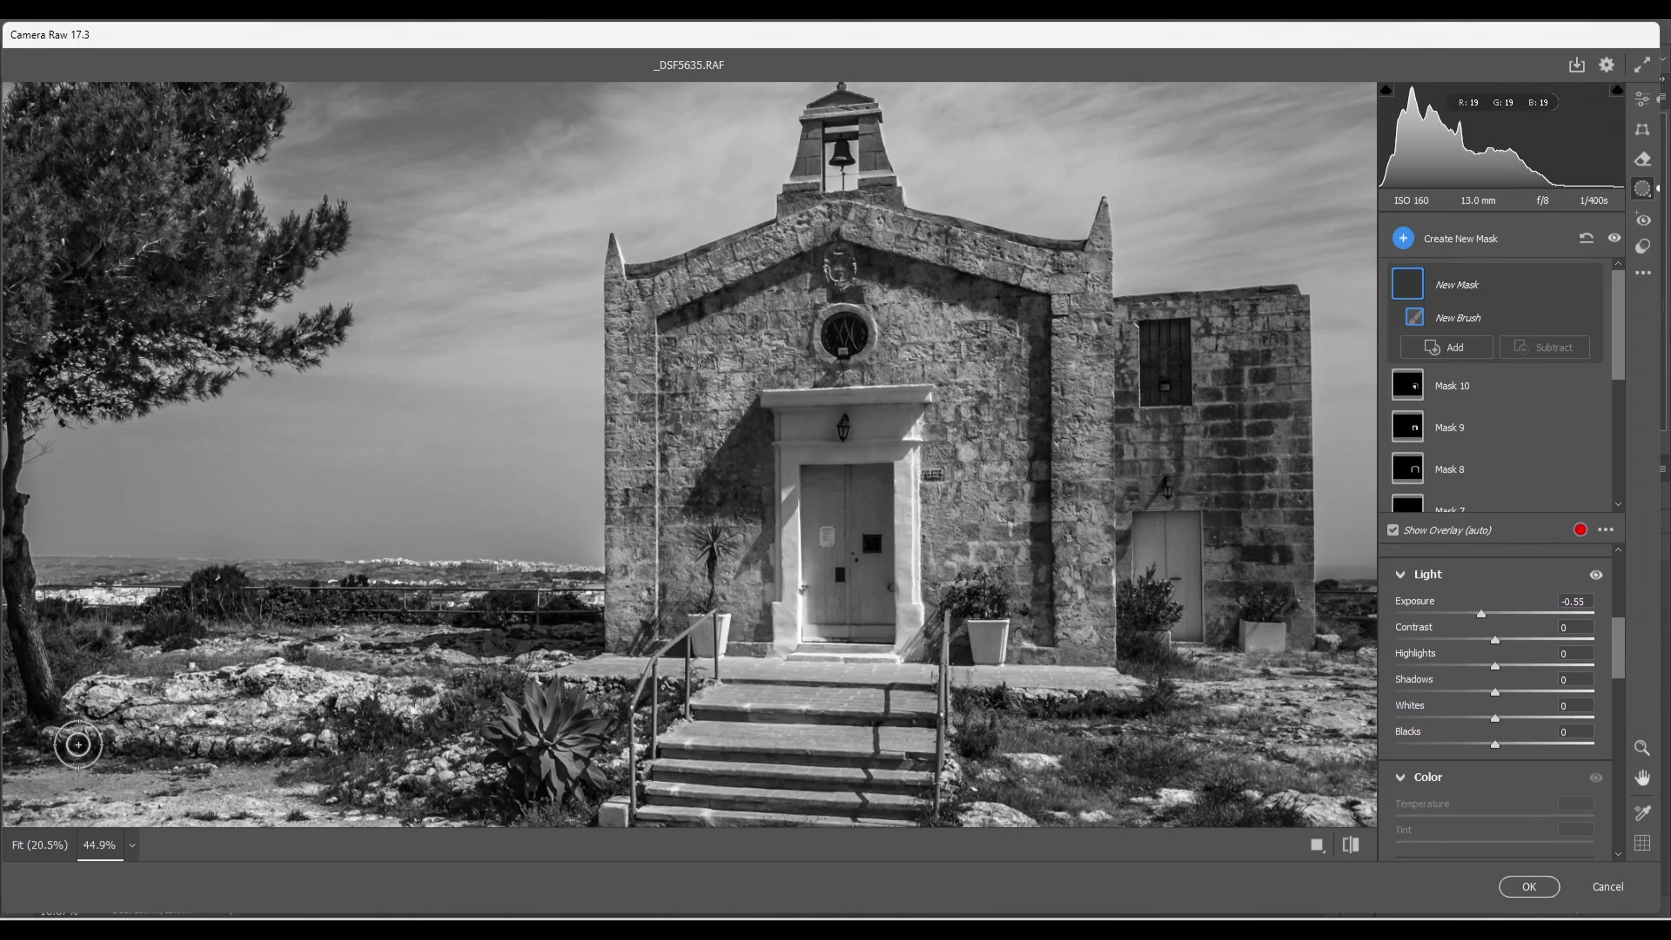
# Step: Hide the mask overlay and paint over the shaded ground near the tree and the dark vegetation right of the chapel steps
pyautogui.press('o')
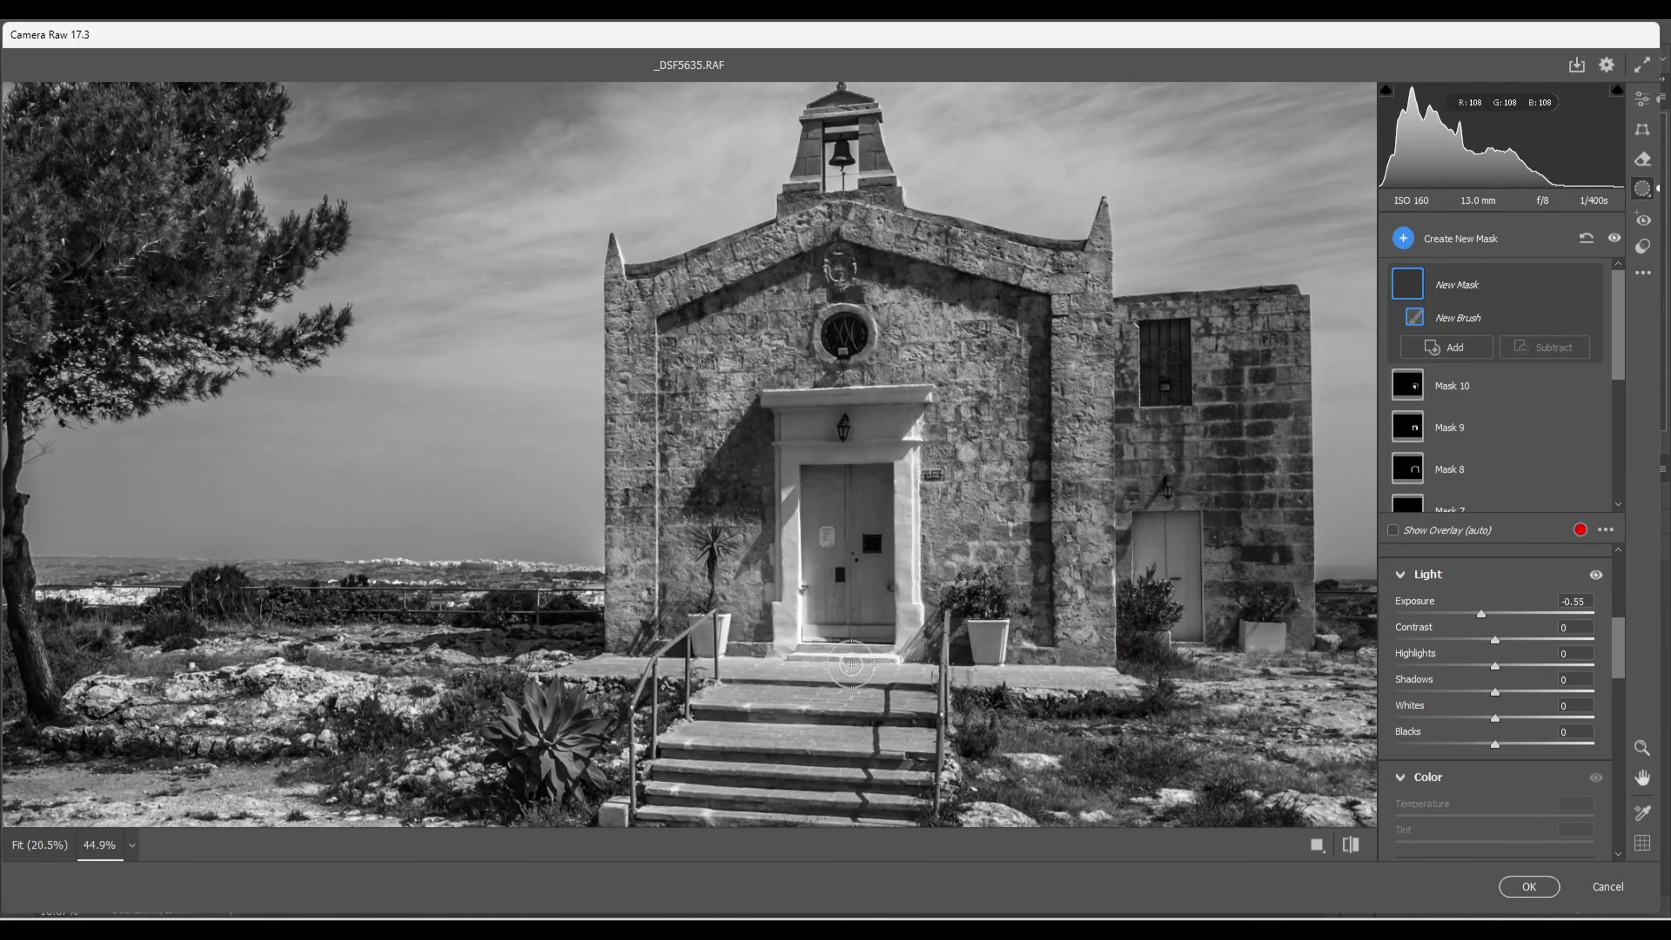
pyautogui.moveTo(996, 701); pyautogui.dragTo(1063, 697)
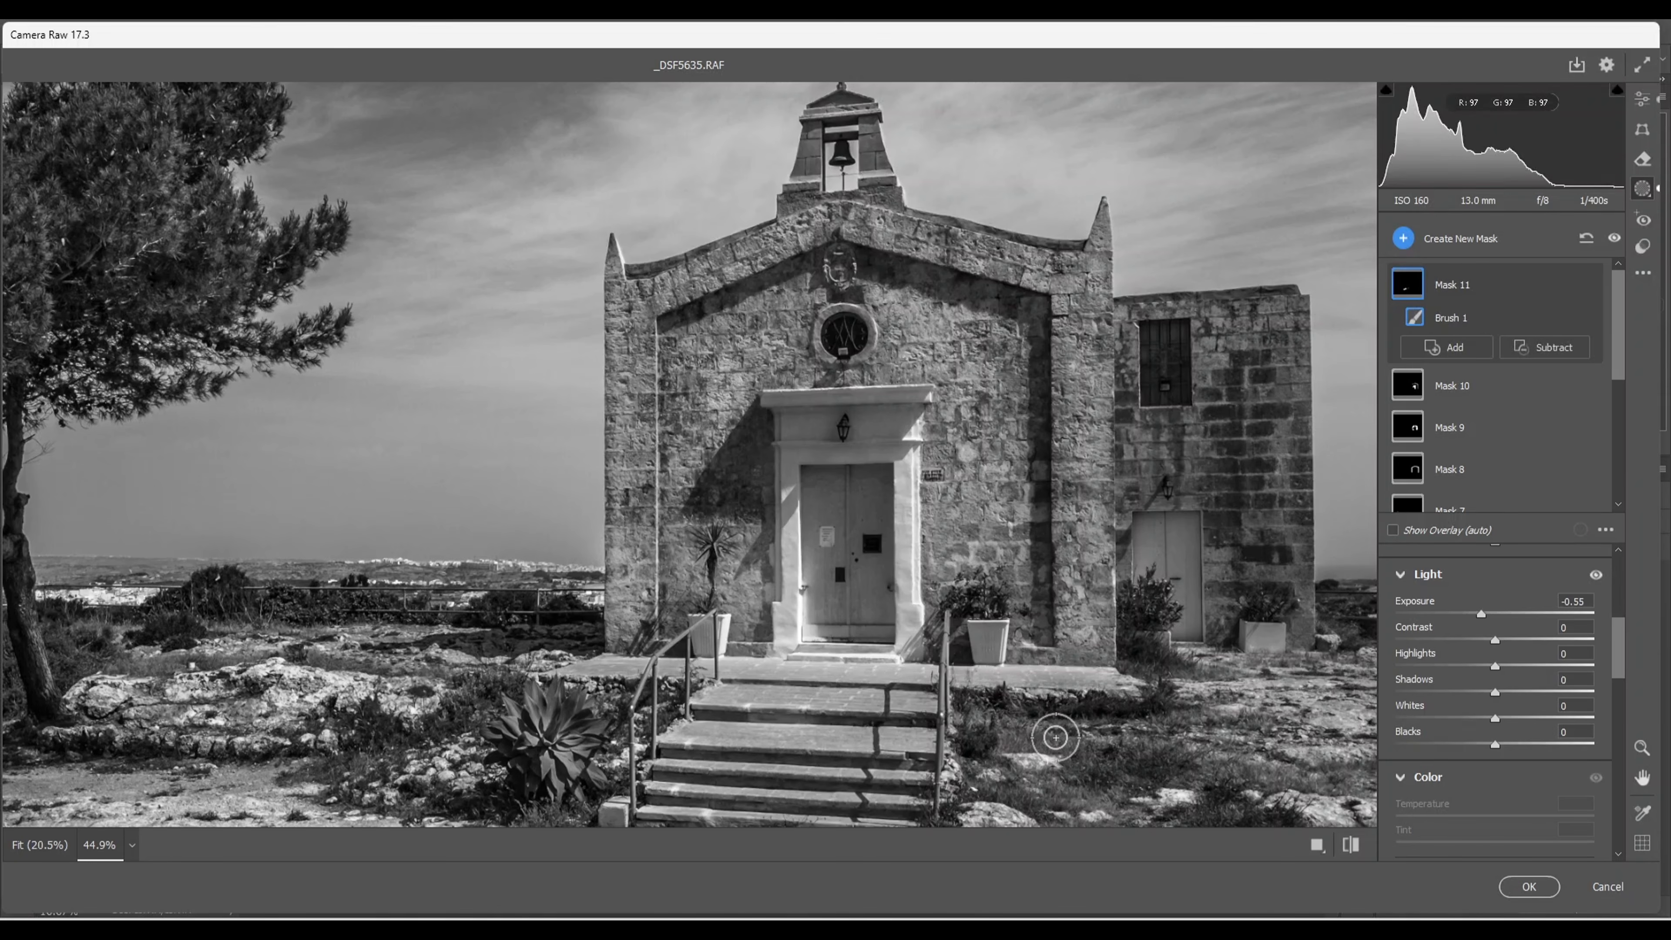
pyautogui.moveTo(1099, 789); pyautogui.dragTo(1266, 766)
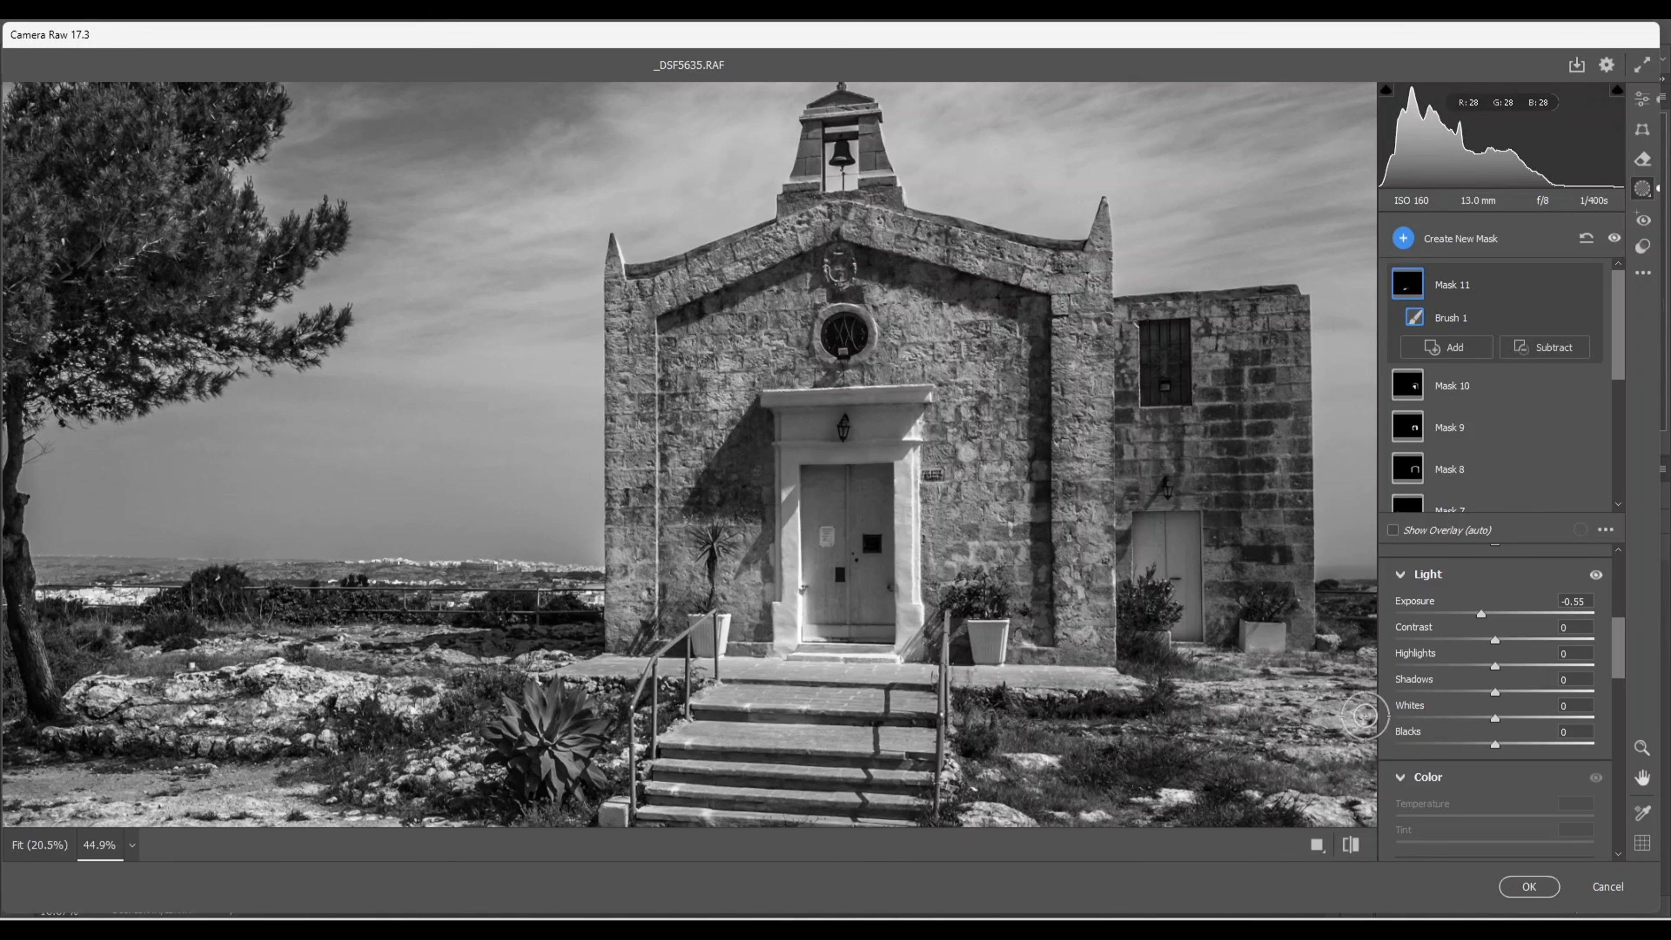
pyautogui.press('space')
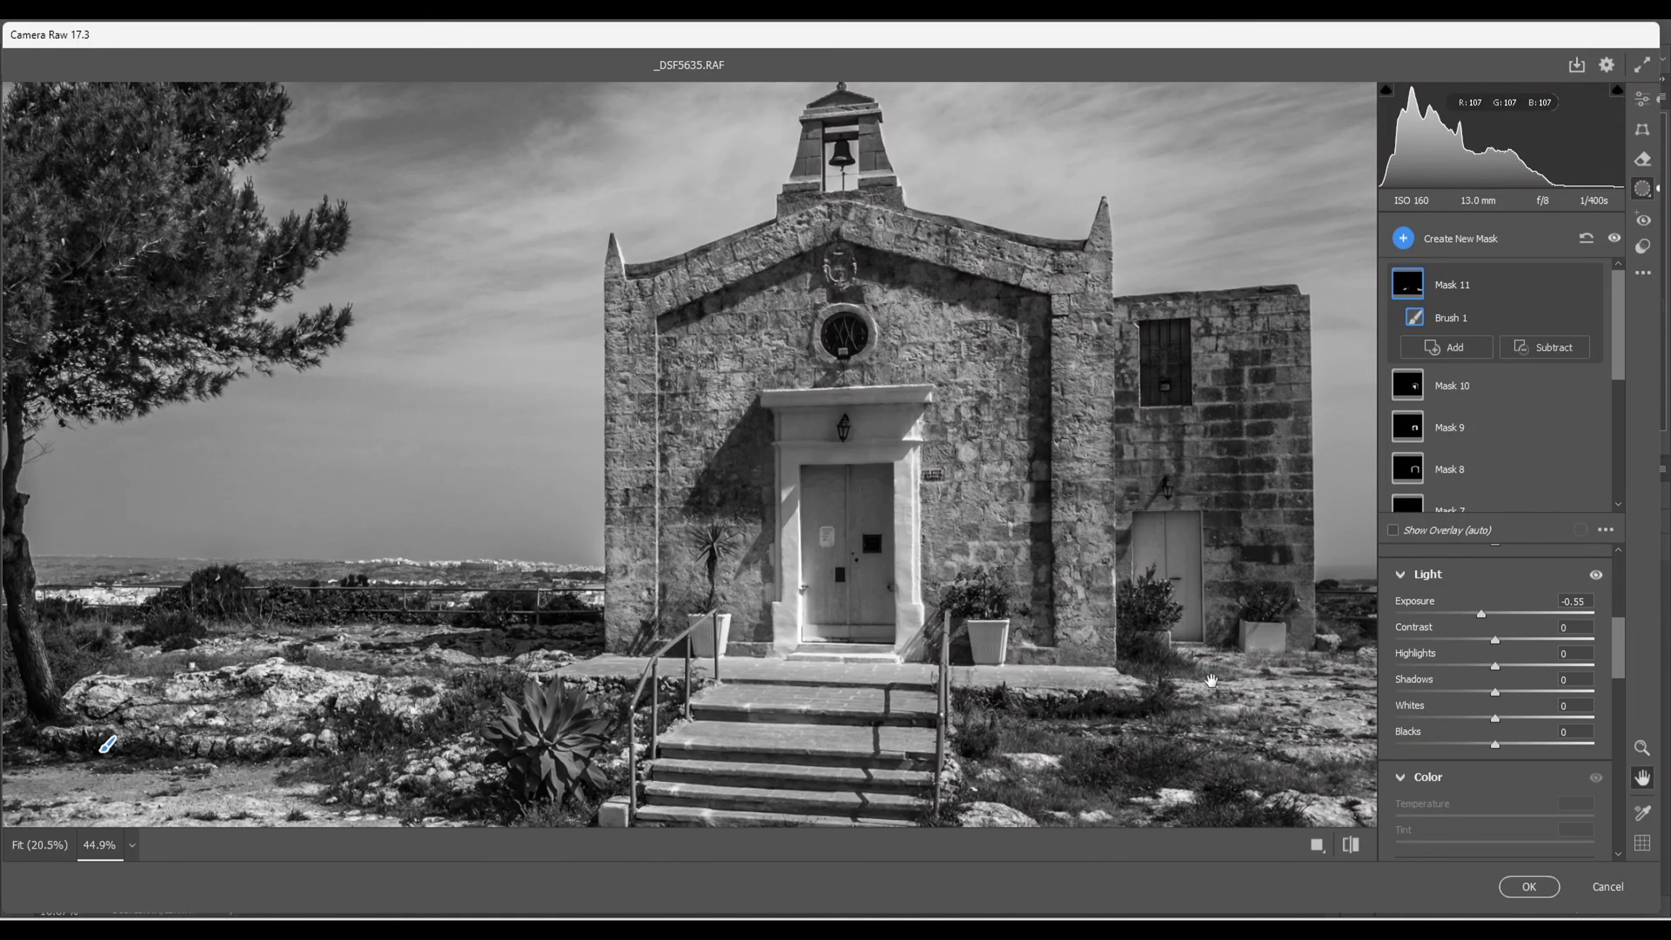
pyautogui.moveTo(1222, 661)
pyautogui.mouseDown()
pyautogui.moveTo(1080, 562)
pyautogui.moveTo(1078, 520)
pyautogui.mouseUp()
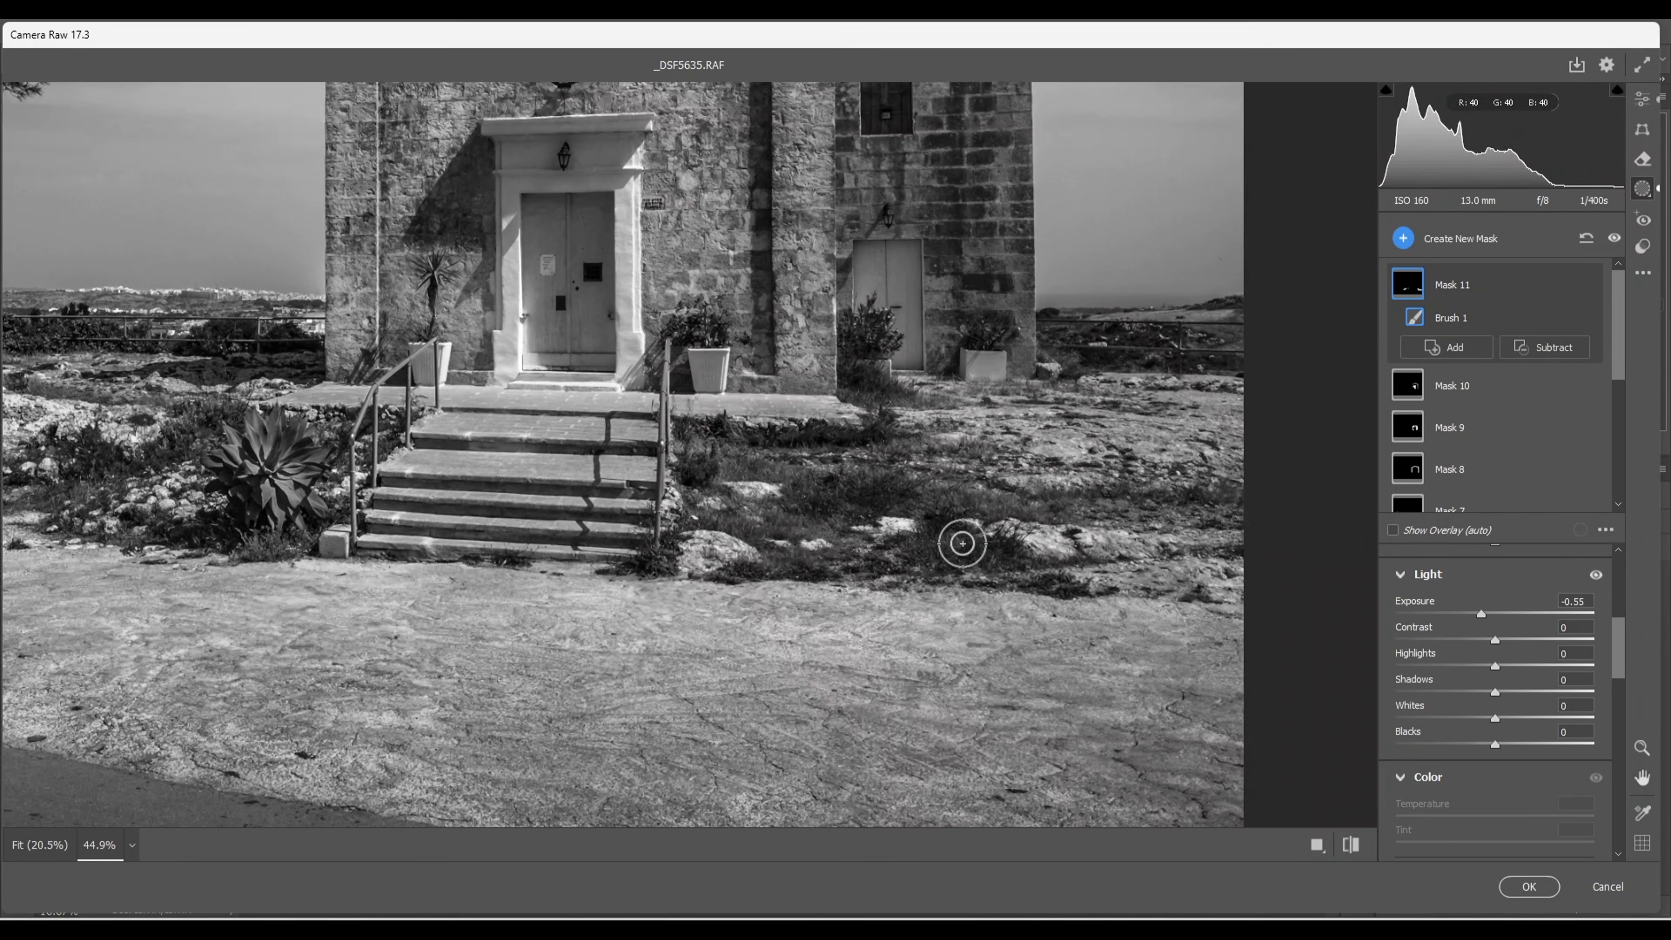
# Step: Extend the brush mask over the shrubs around the tree trunk and the dark vegetation between the tree and the chapel
pyautogui.press('space')
pyautogui.moveTo(459, 539); pyautogui.dragTo(1240, 592)
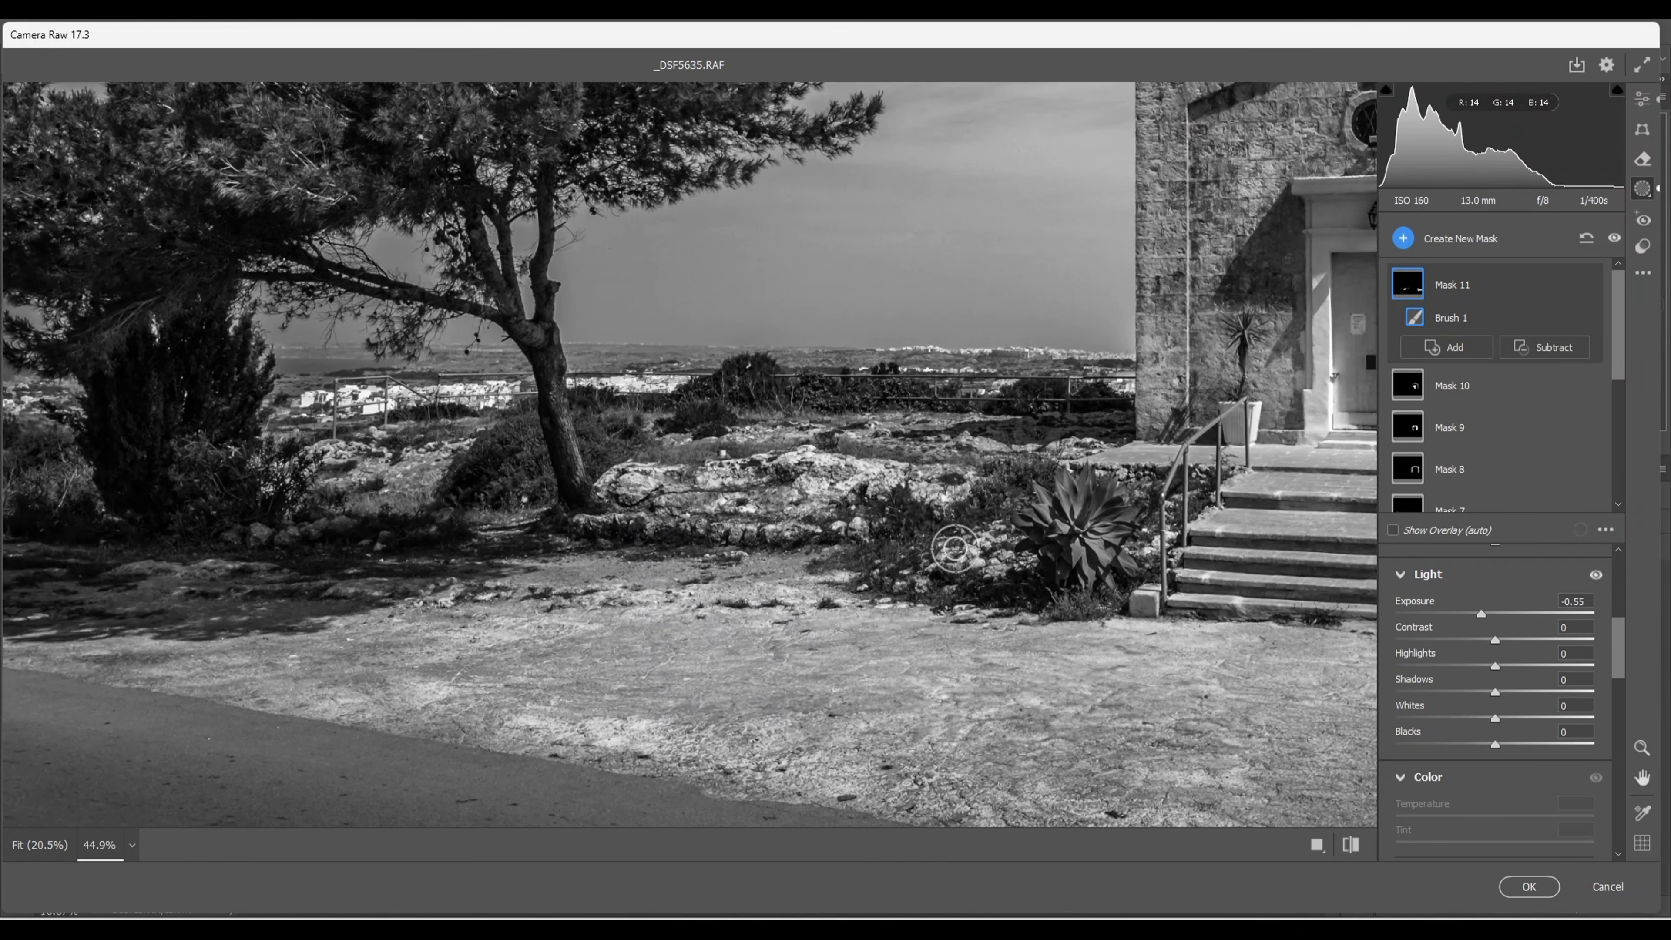
pyautogui.moveTo(526, 456)
pyautogui.mouseDown()
pyautogui.moveTo(504, 477)
pyautogui.moveTo(504, 451)
pyautogui.moveTo(507, 494)
pyautogui.mouseUp()
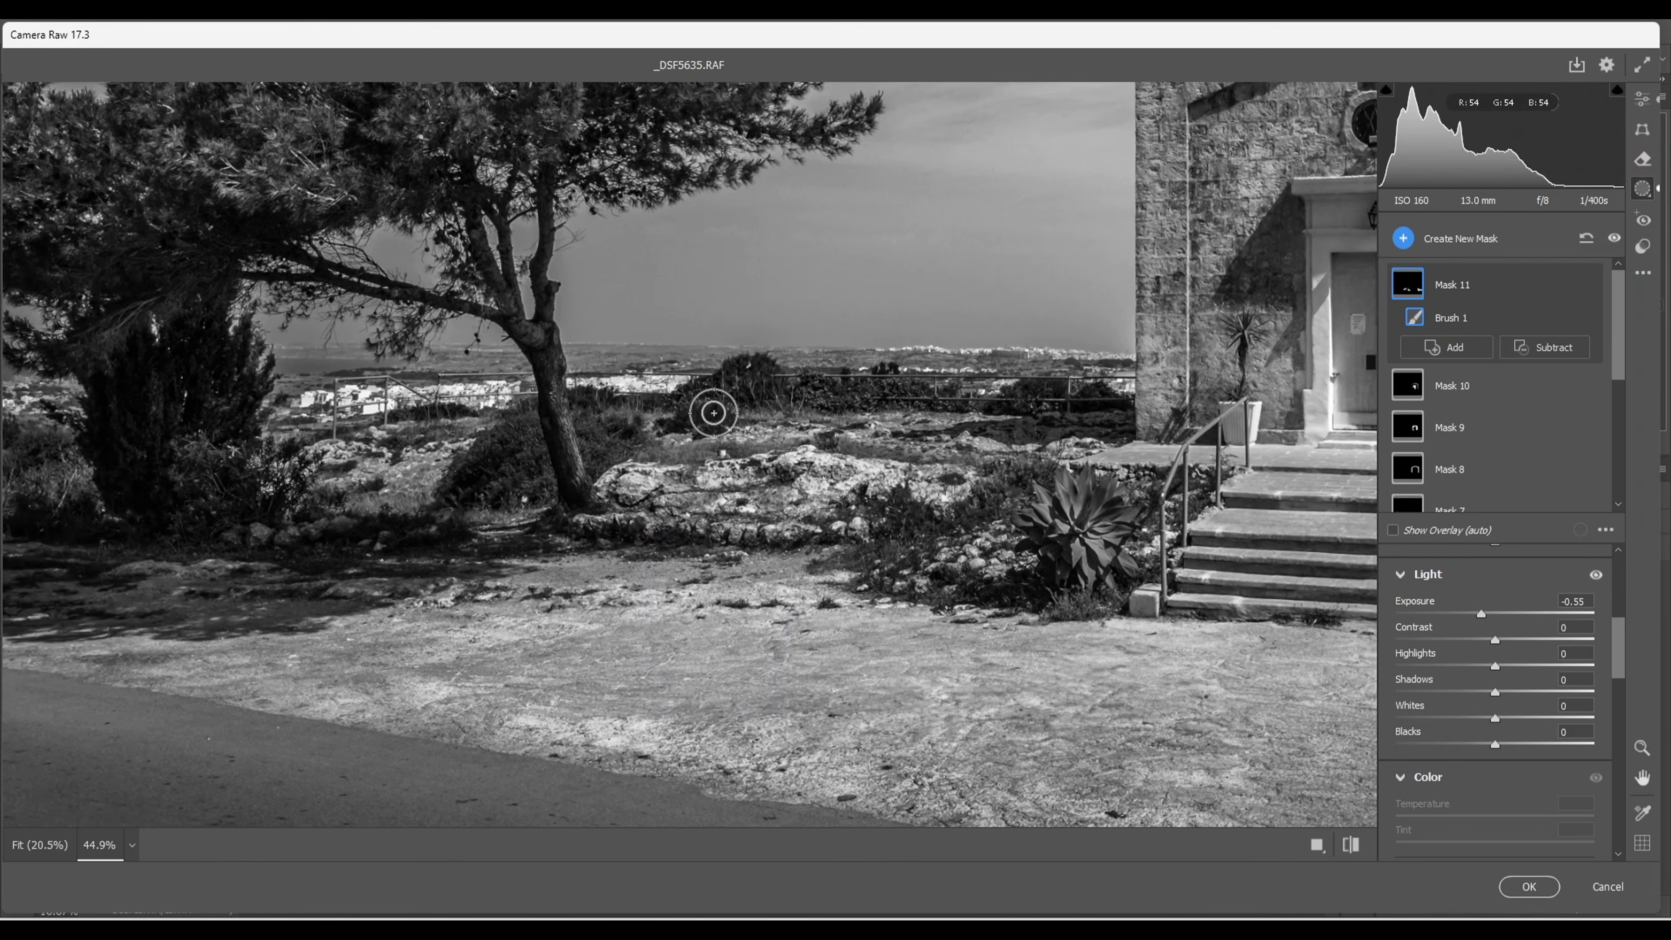
pyautogui.moveTo(1044, 428); pyautogui.dragTo(1105, 418)
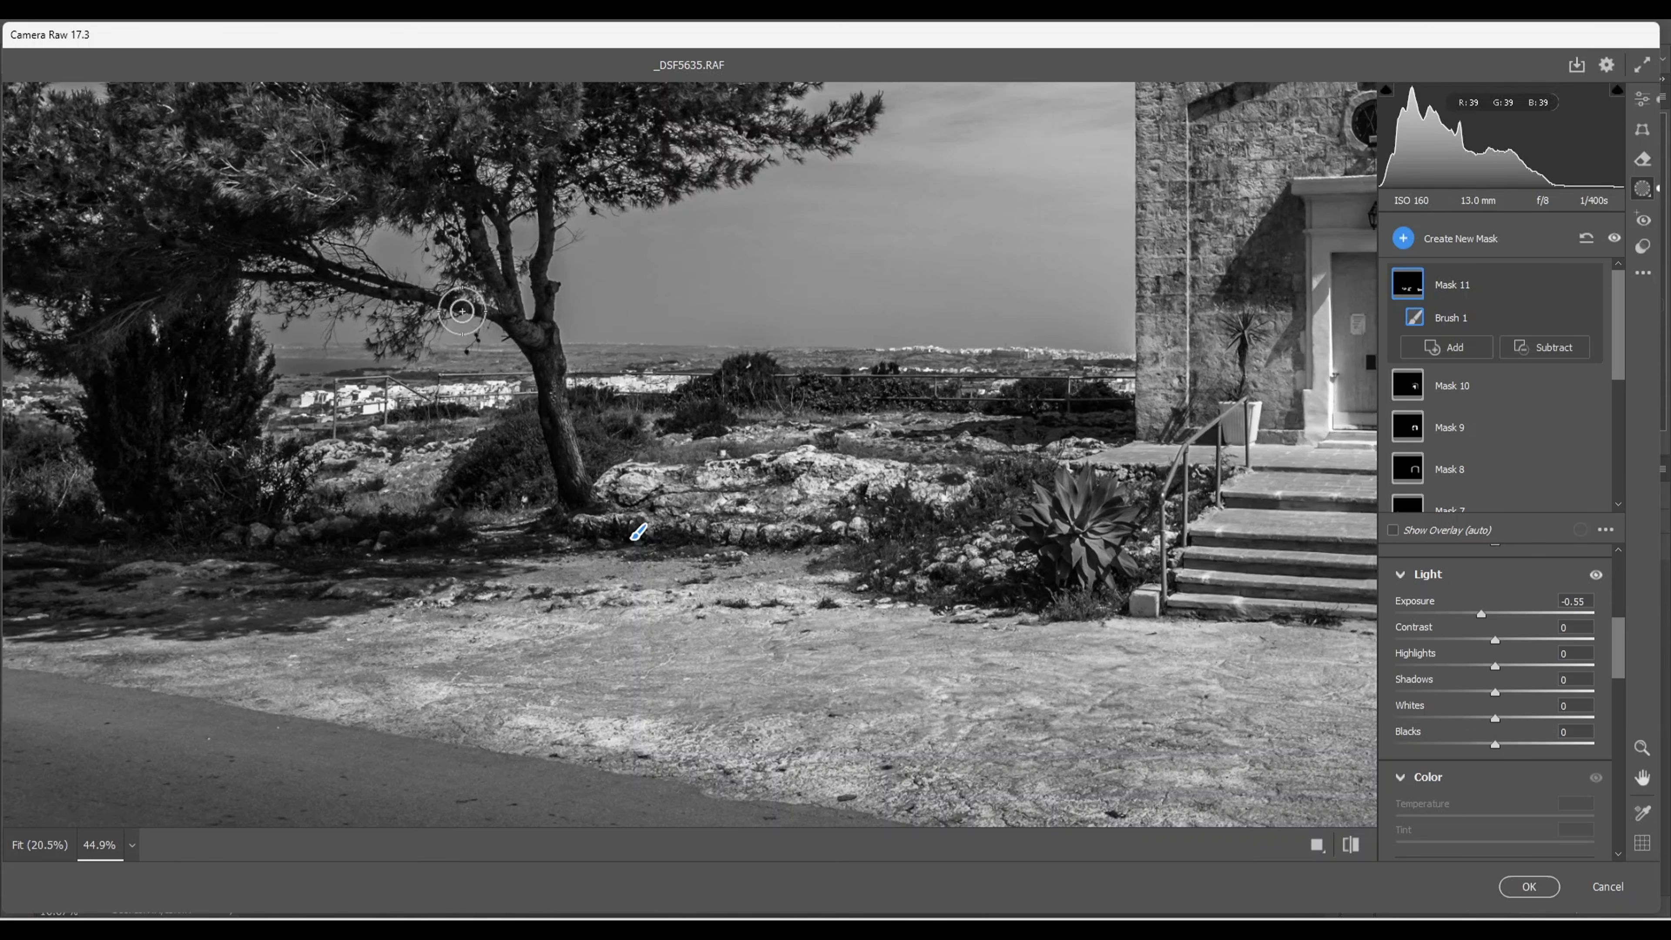
# Step: Start a new brush mask at size 2 with Auto Mask, paint the tree trunk and subtract its shaded left edge
pyautogui.press('k')
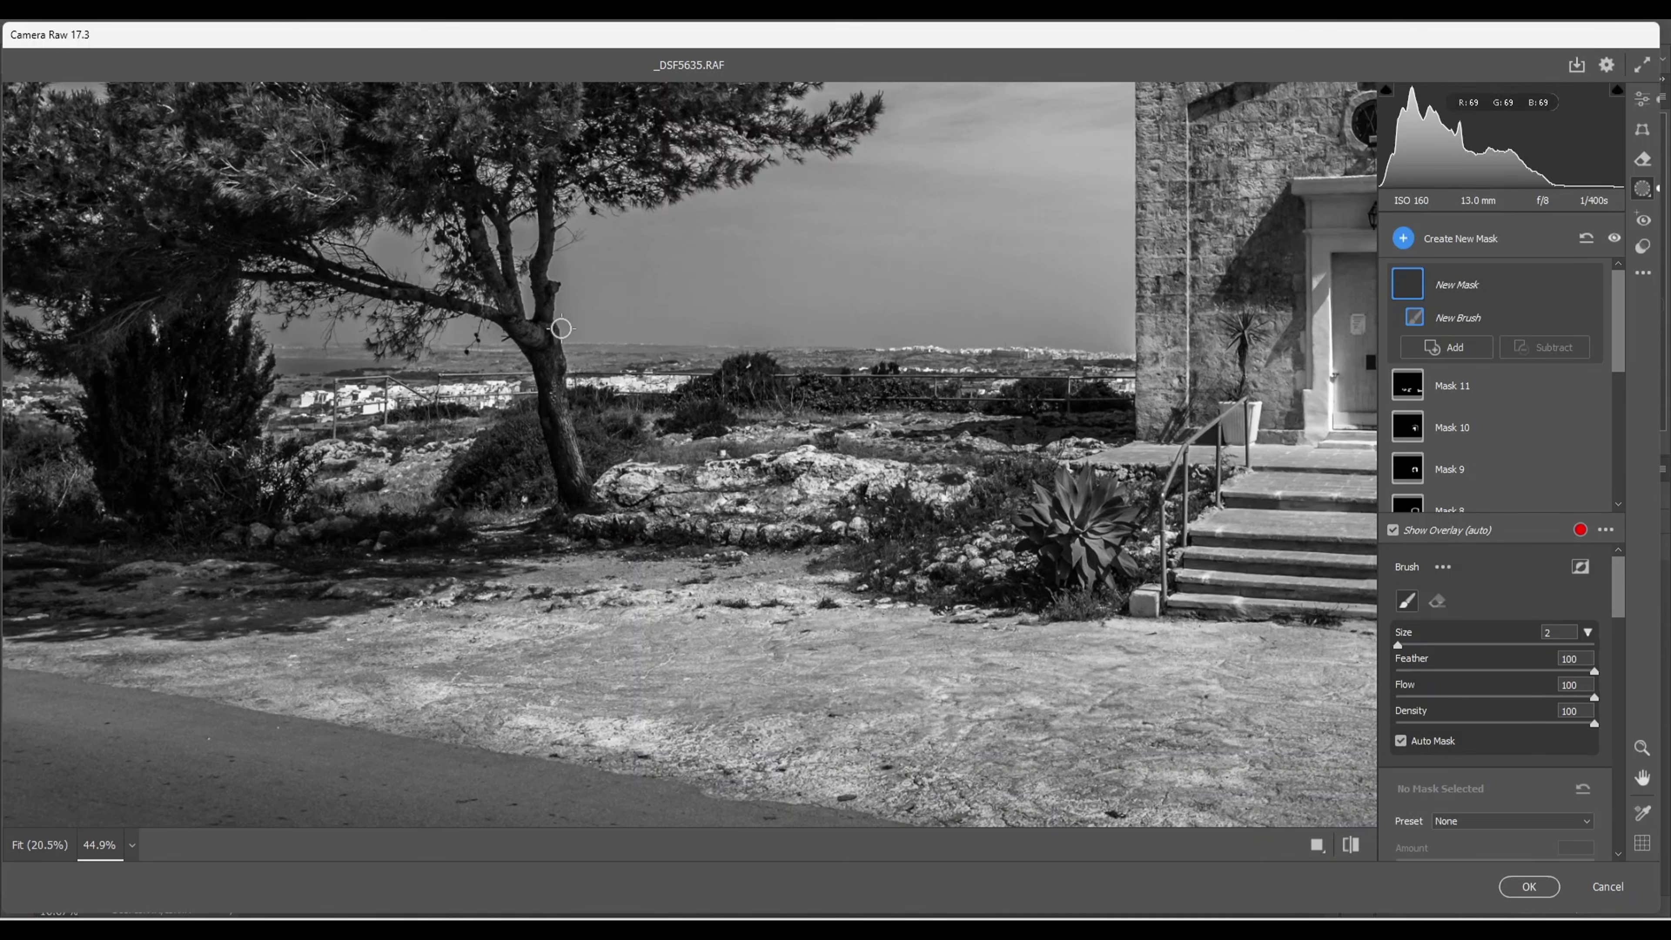
pyautogui.moveTo(550, 333); pyautogui.dragTo(580, 486)
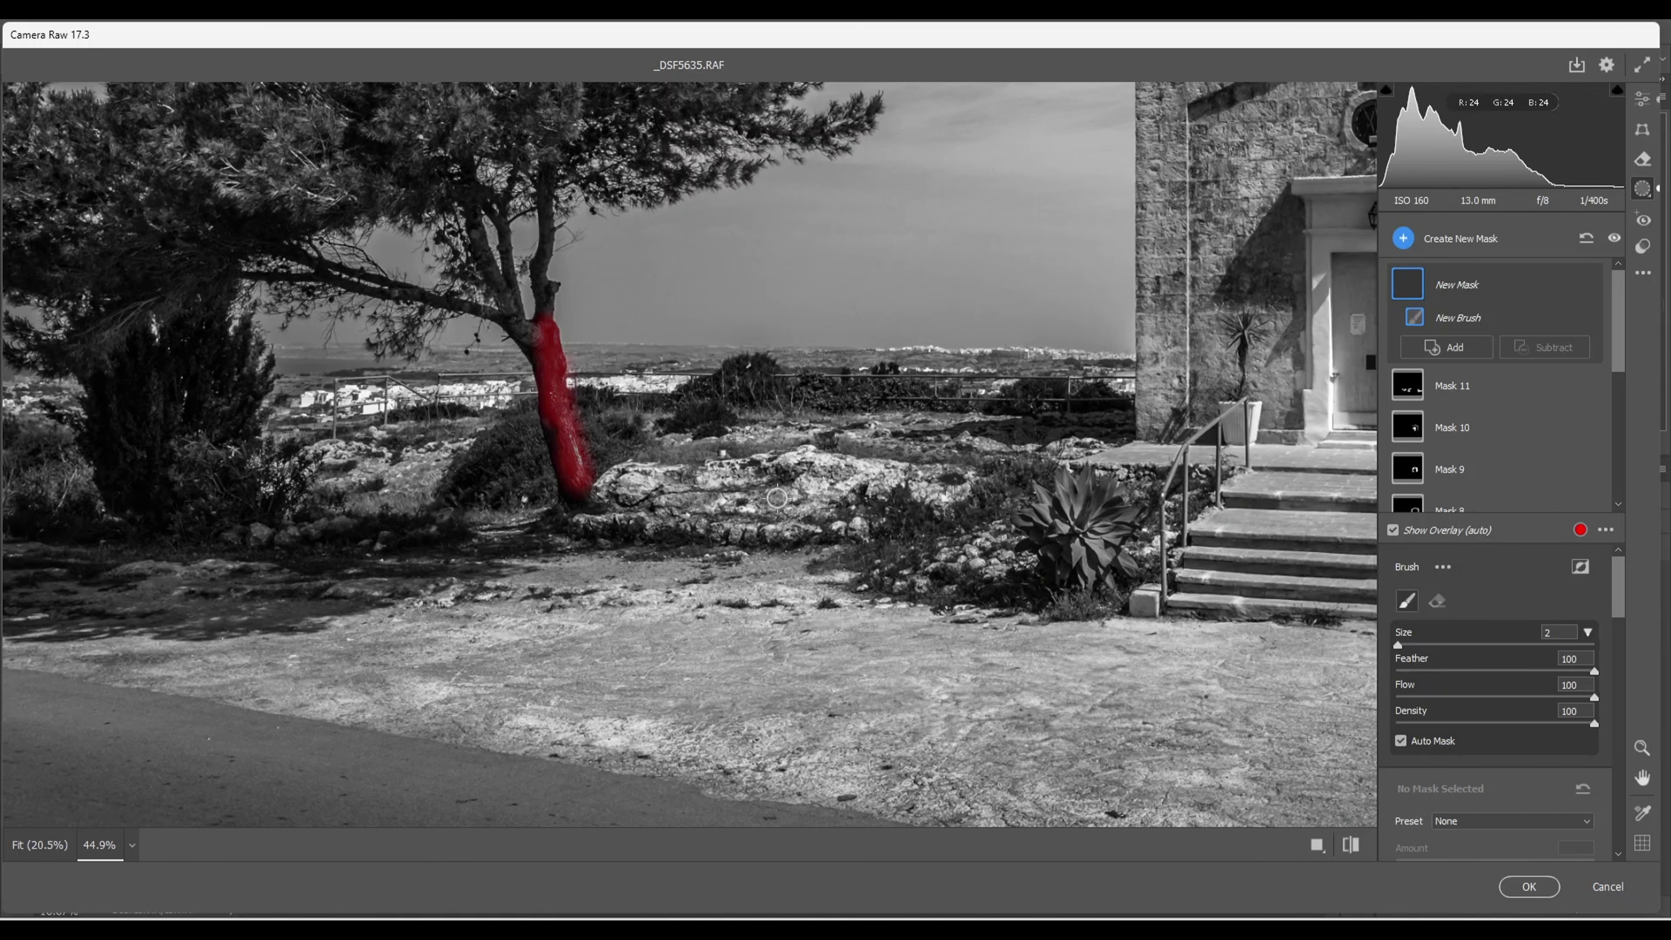
pyautogui.click(1536, 349)
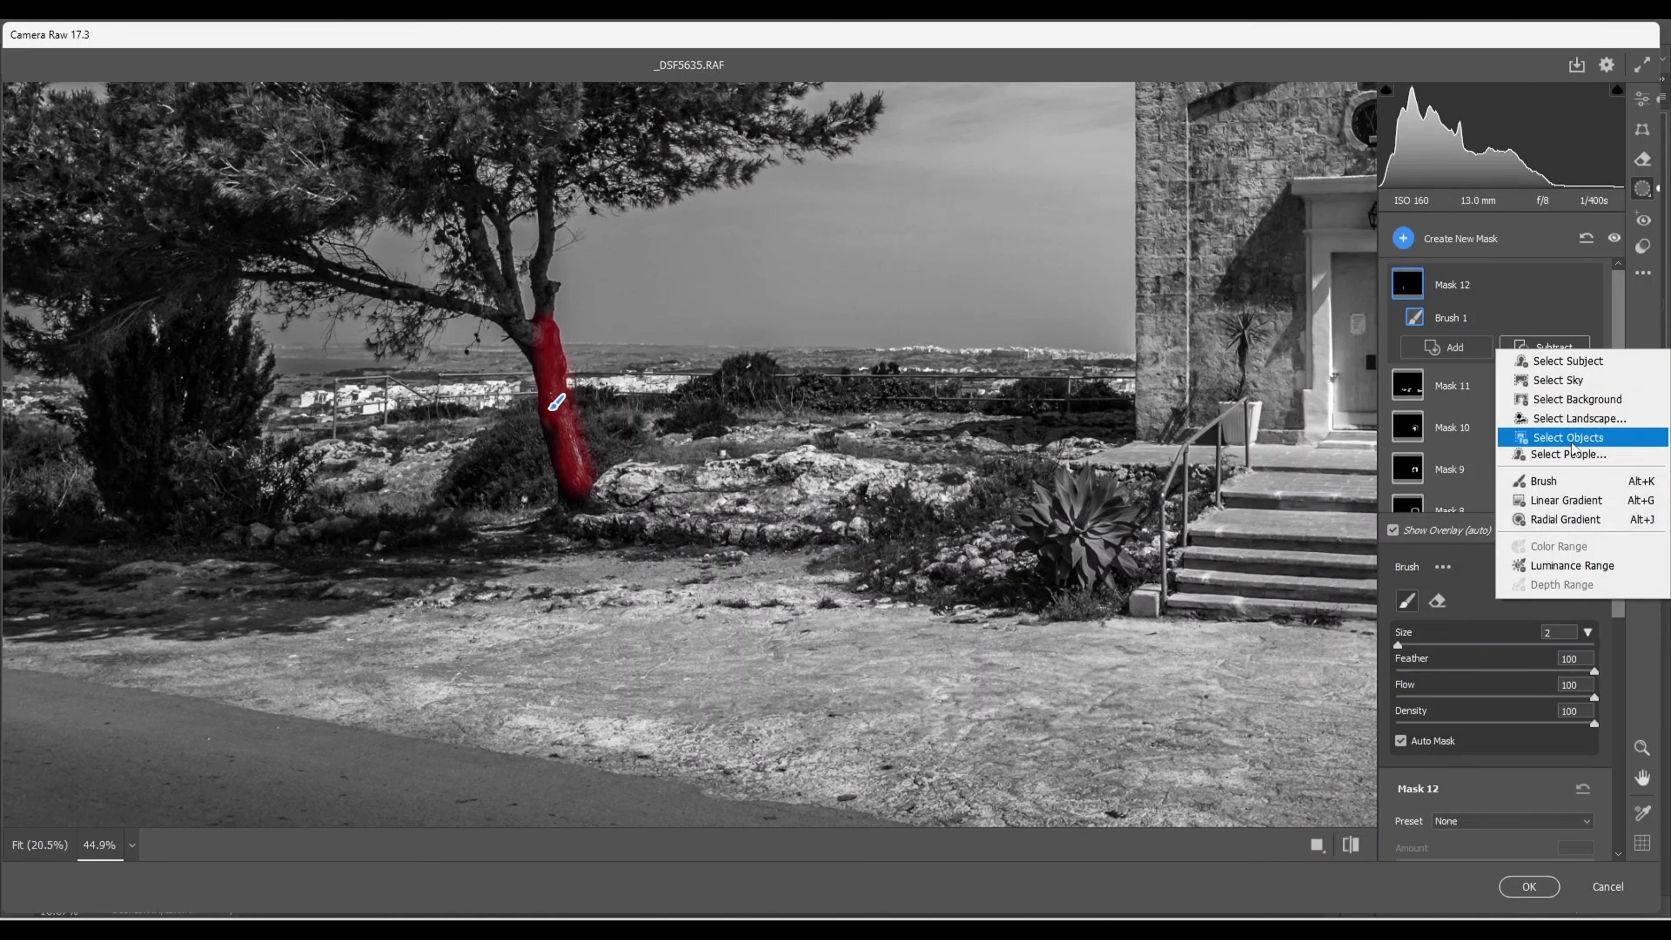
pyautogui.click(1543, 481)
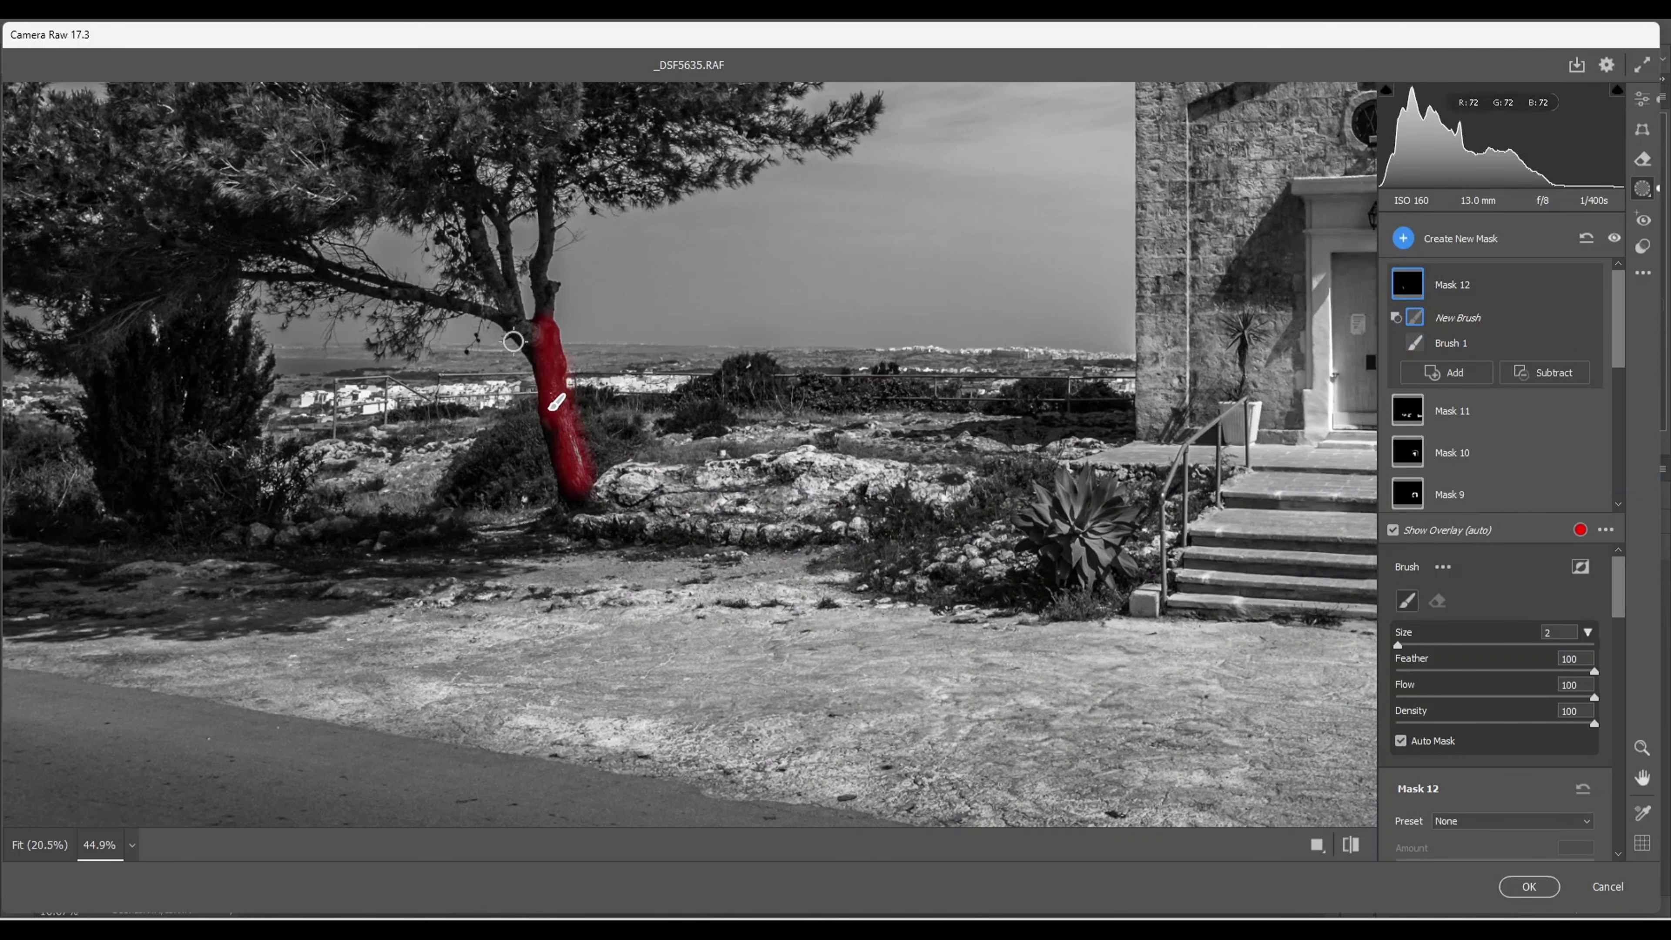
pyautogui.moveTo(537, 387); pyautogui.dragTo(571, 501)
# Step: Set the trunk mask's Exposure to +0.35 and return to the general edit settings
pyautogui.scroll(-3, 1620, 624)
pyautogui.moveTo(1620, 624); pyautogui.dragTo(1620, 645)
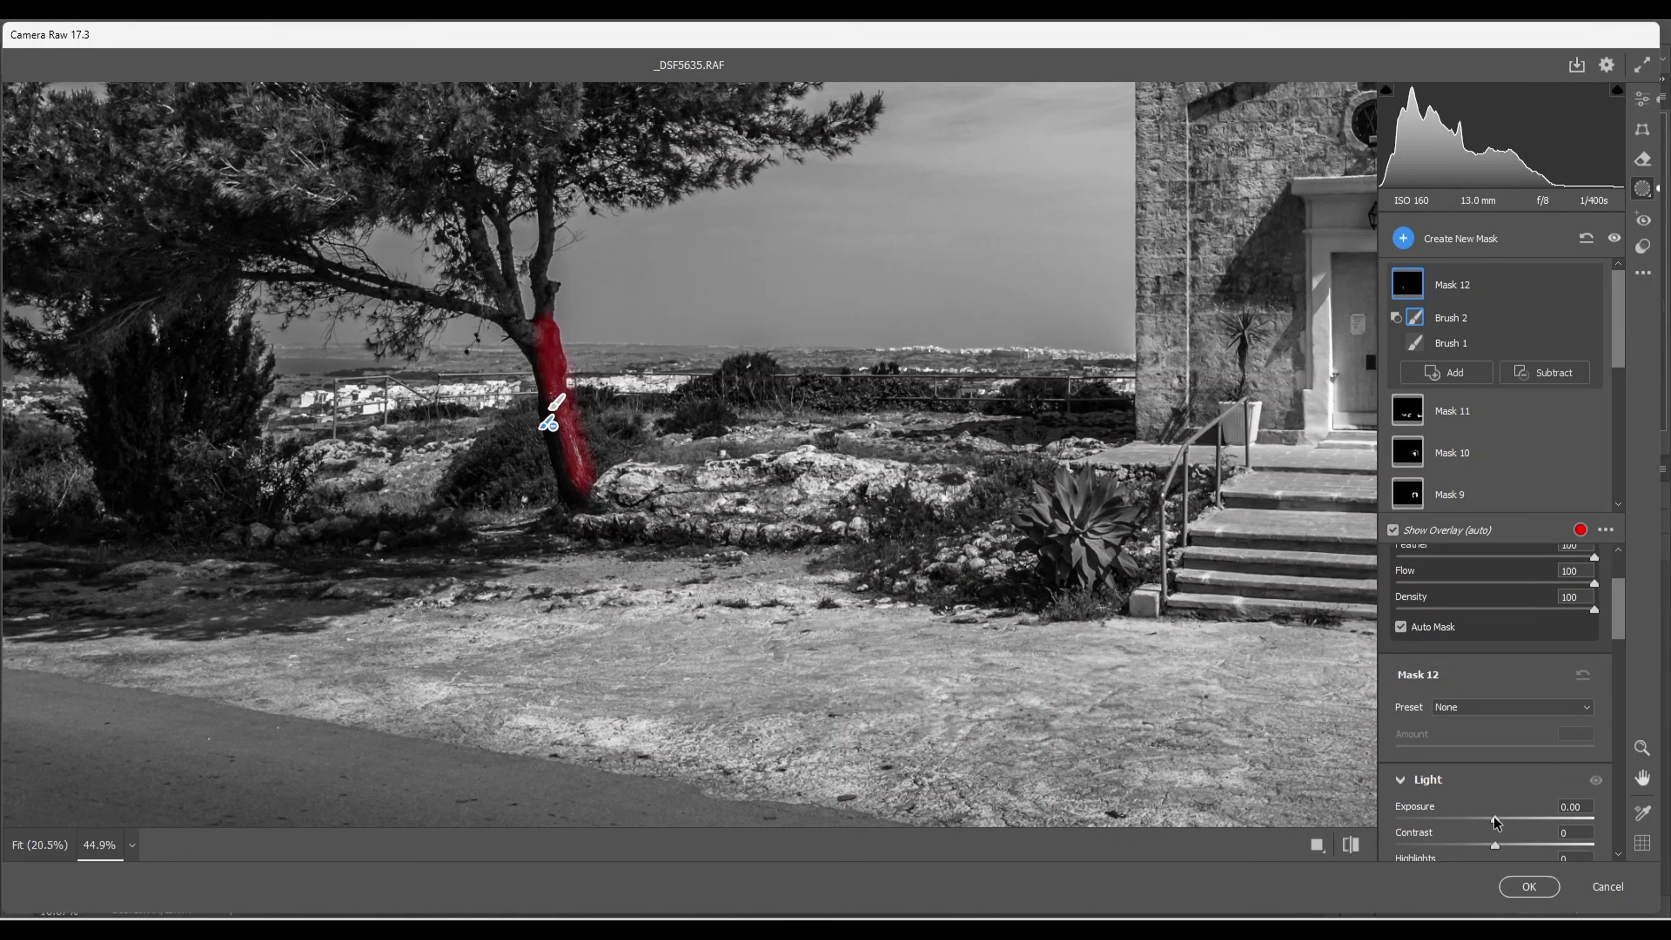
pyautogui.moveTo(1492, 816); pyautogui.dragTo(1496, 818)
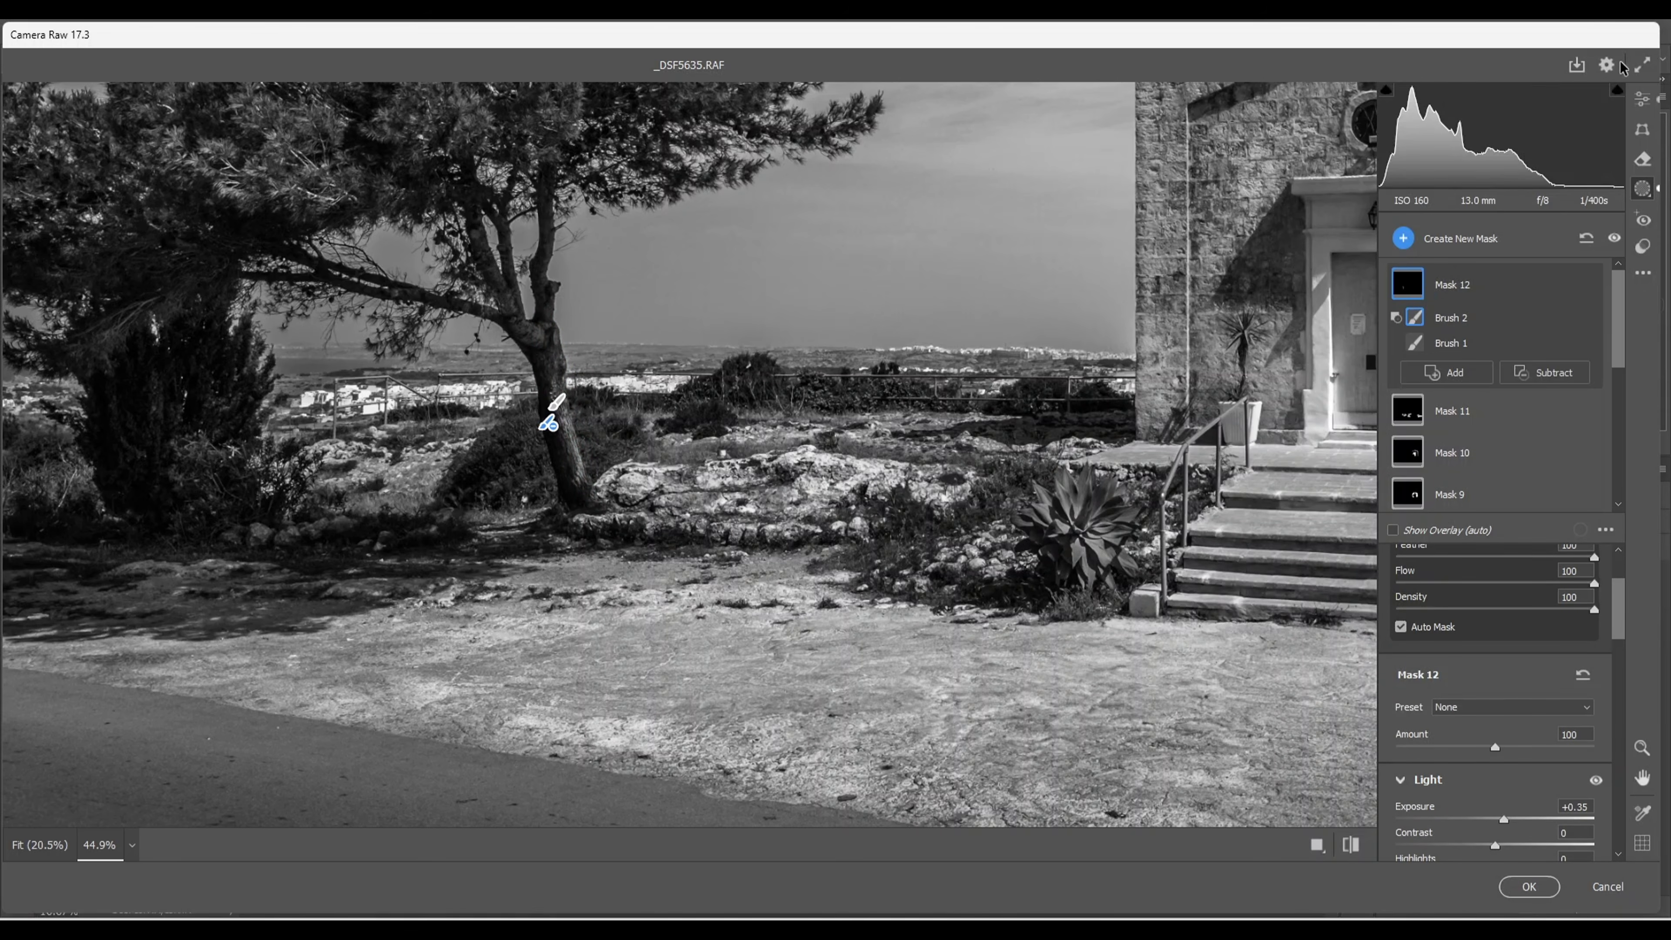
pyautogui.click(1642, 99)
# Step: Create a Luminance Range mask sampled from the bright sky just right of the chapel's bell tower
pyautogui.click(821, 443)
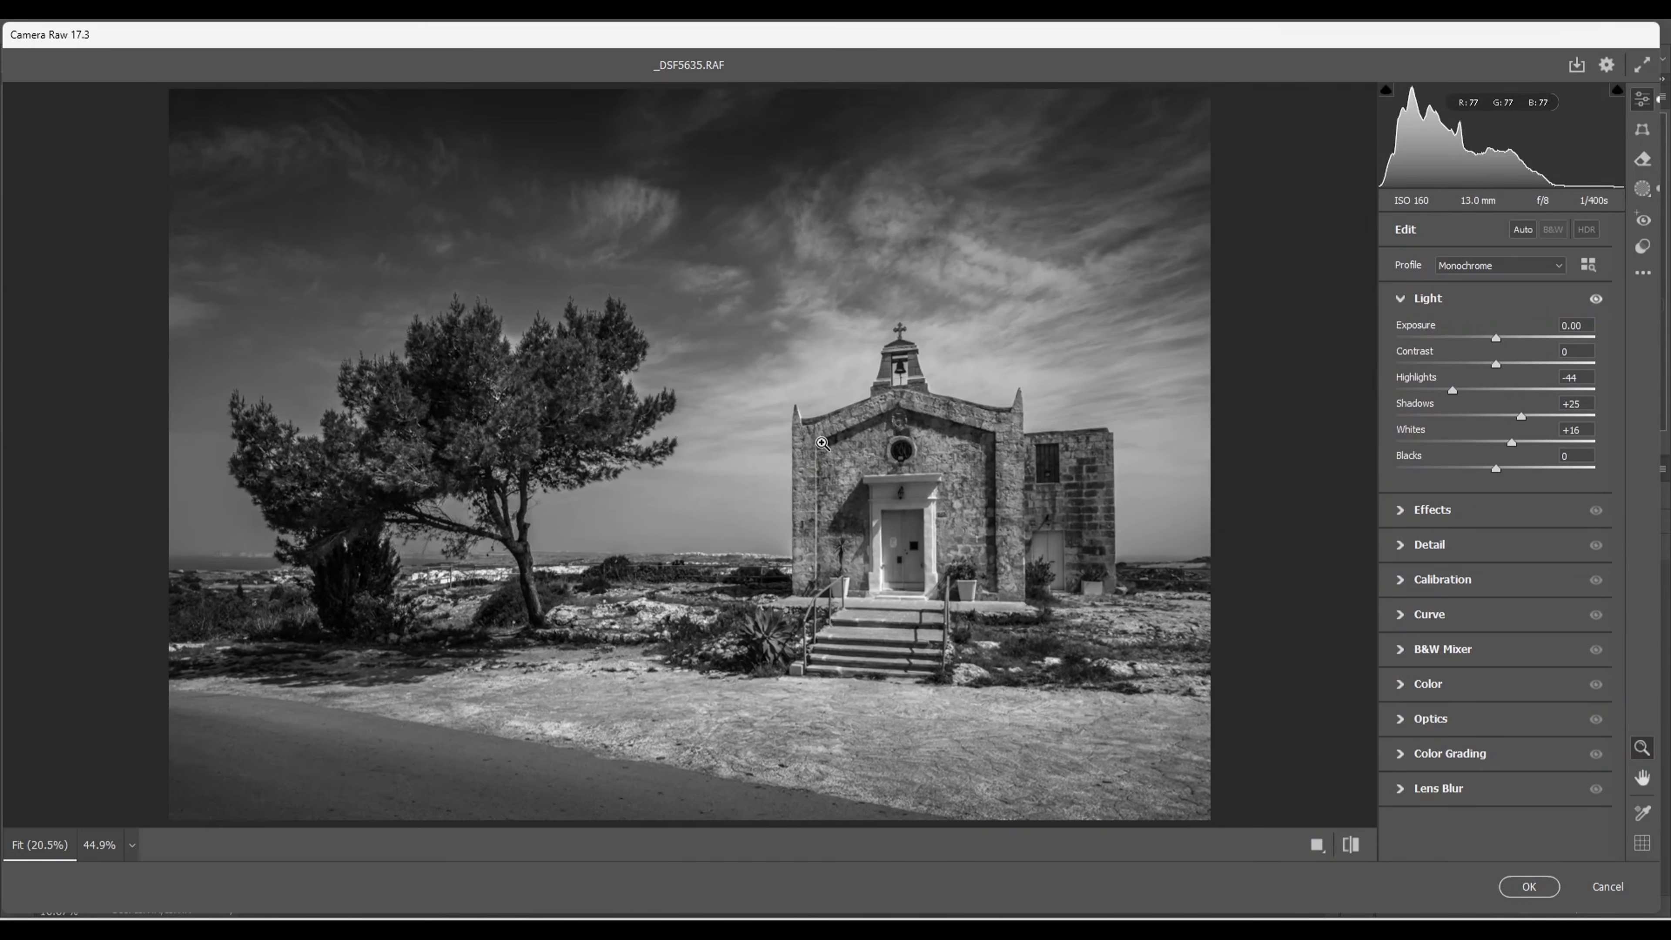
pyautogui.moveTo(819, 442); pyautogui.dragTo(783, 446)
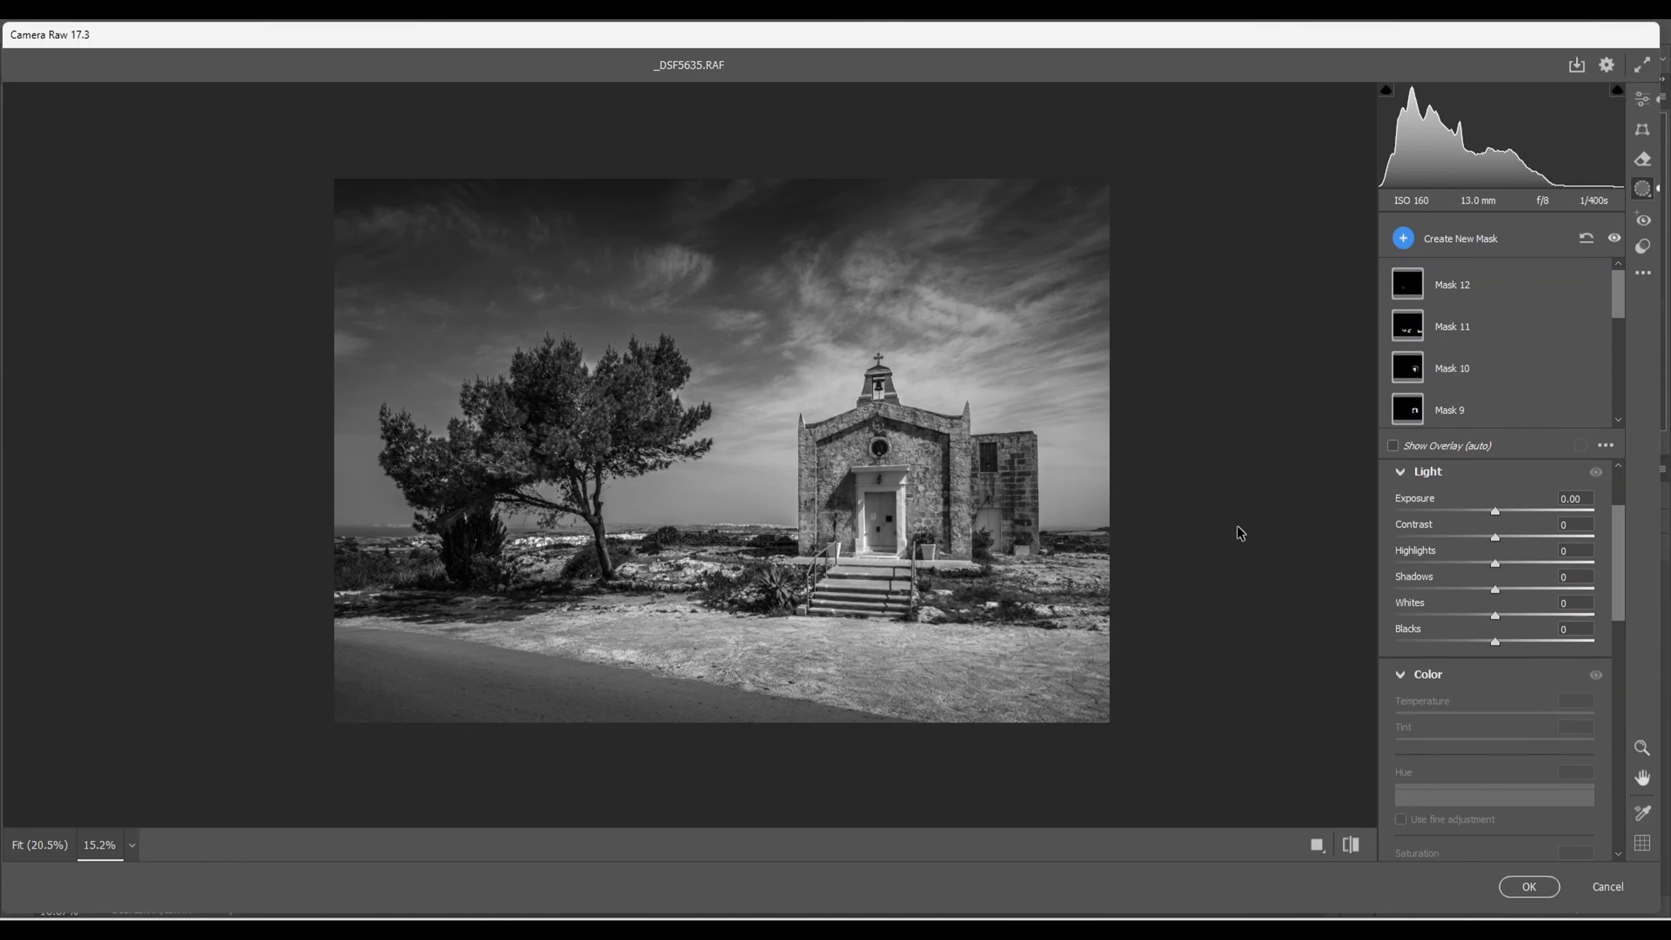
pyautogui.click(1403, 239)
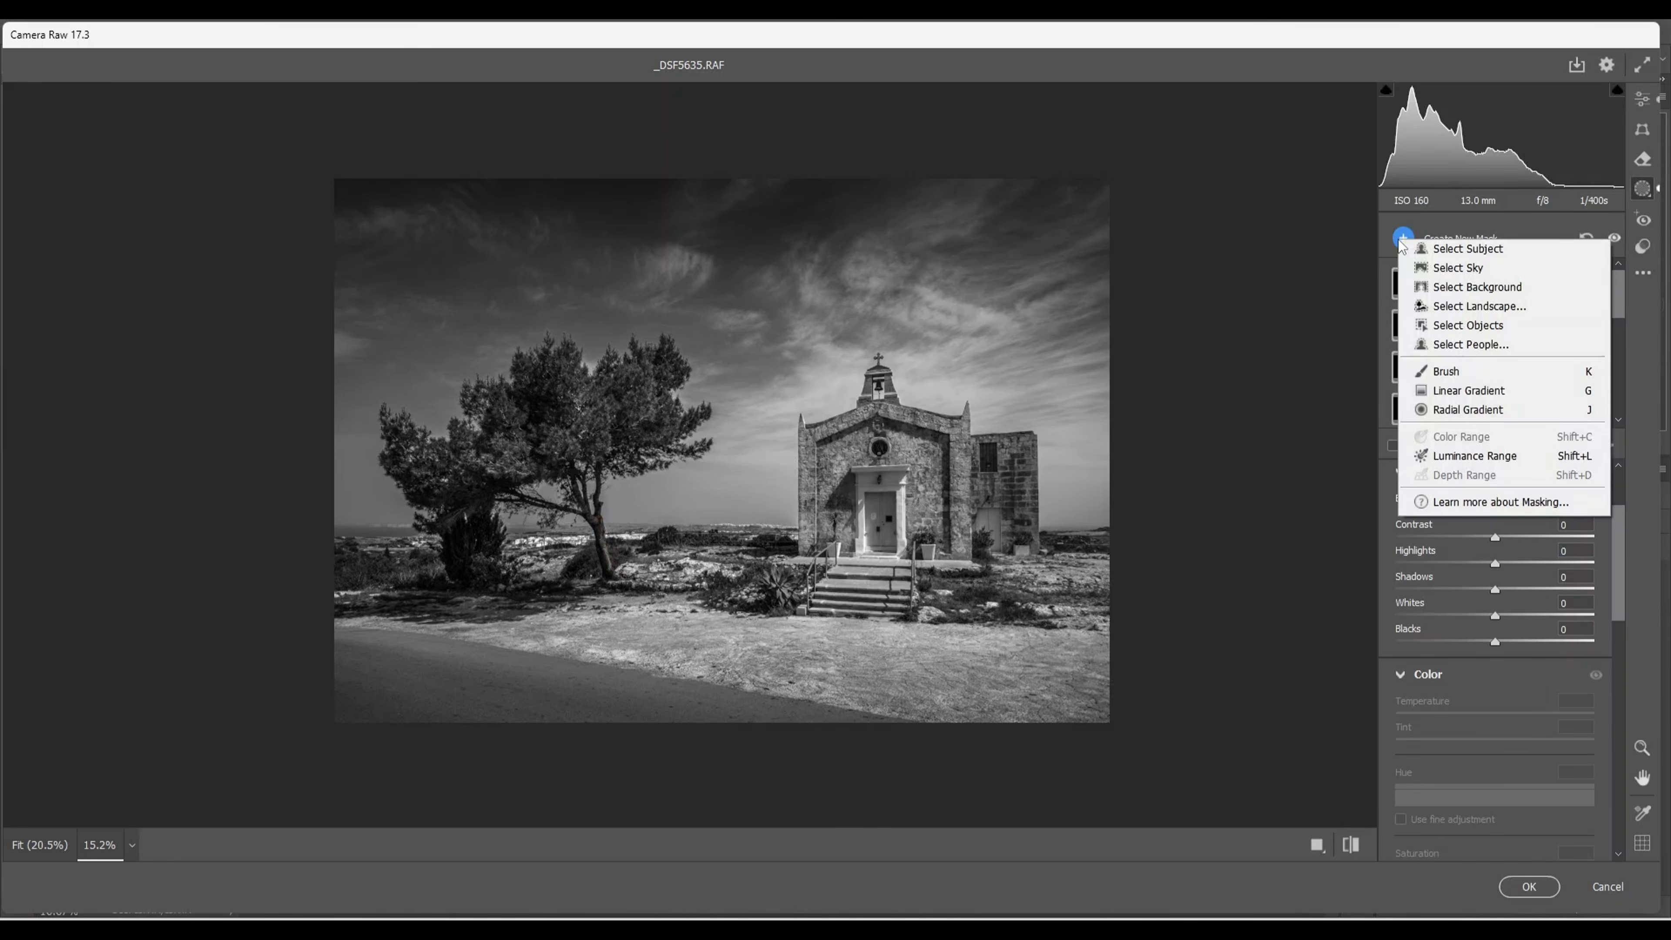
pyautogui.click(1450, 458)
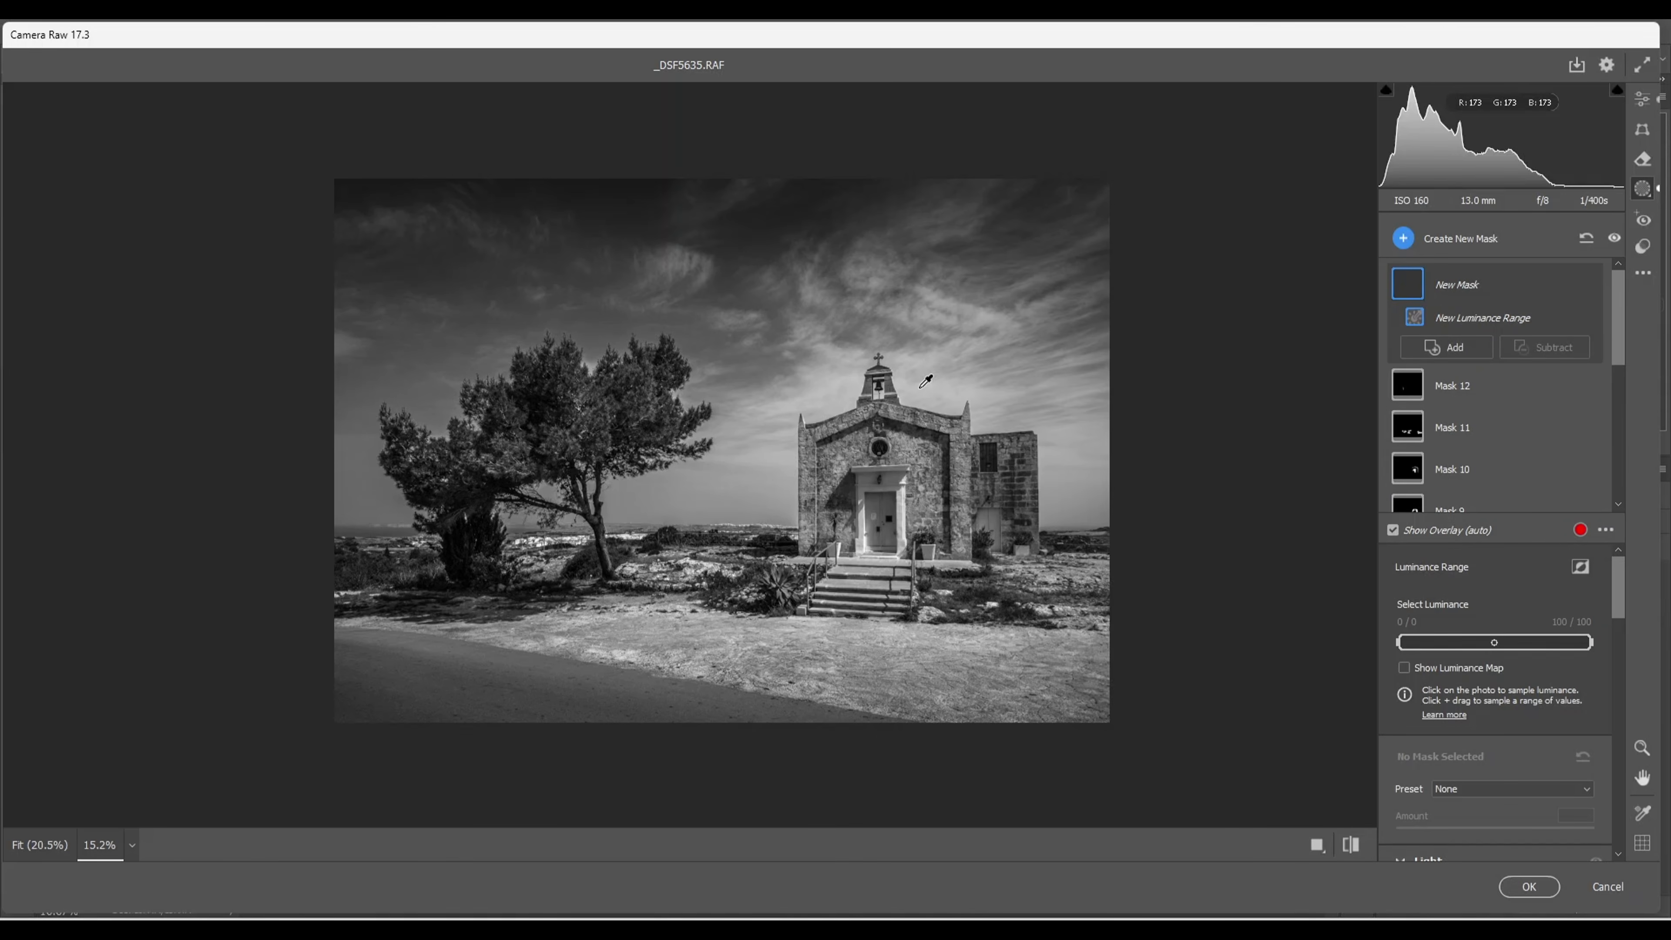
pyautogui.click(919, 387)
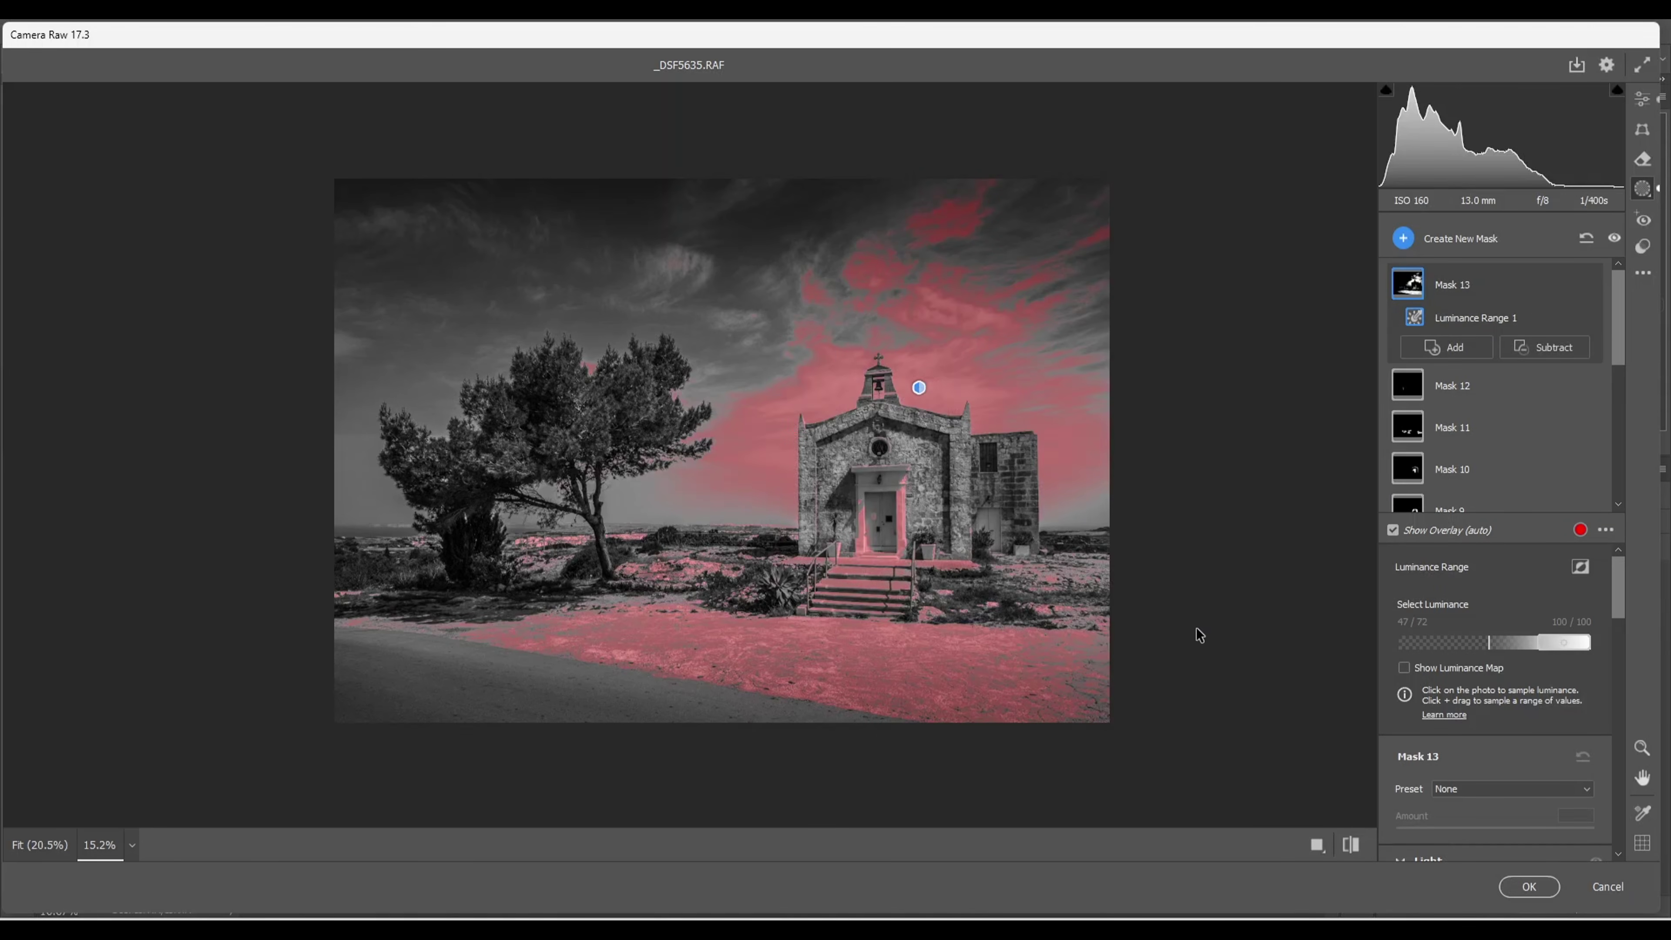
# Step: Subtract the chapel doorway, steps and rocky ground from the luminance mask with a size 6 Auto Mask brush
pyautogui.click(1543, 348)
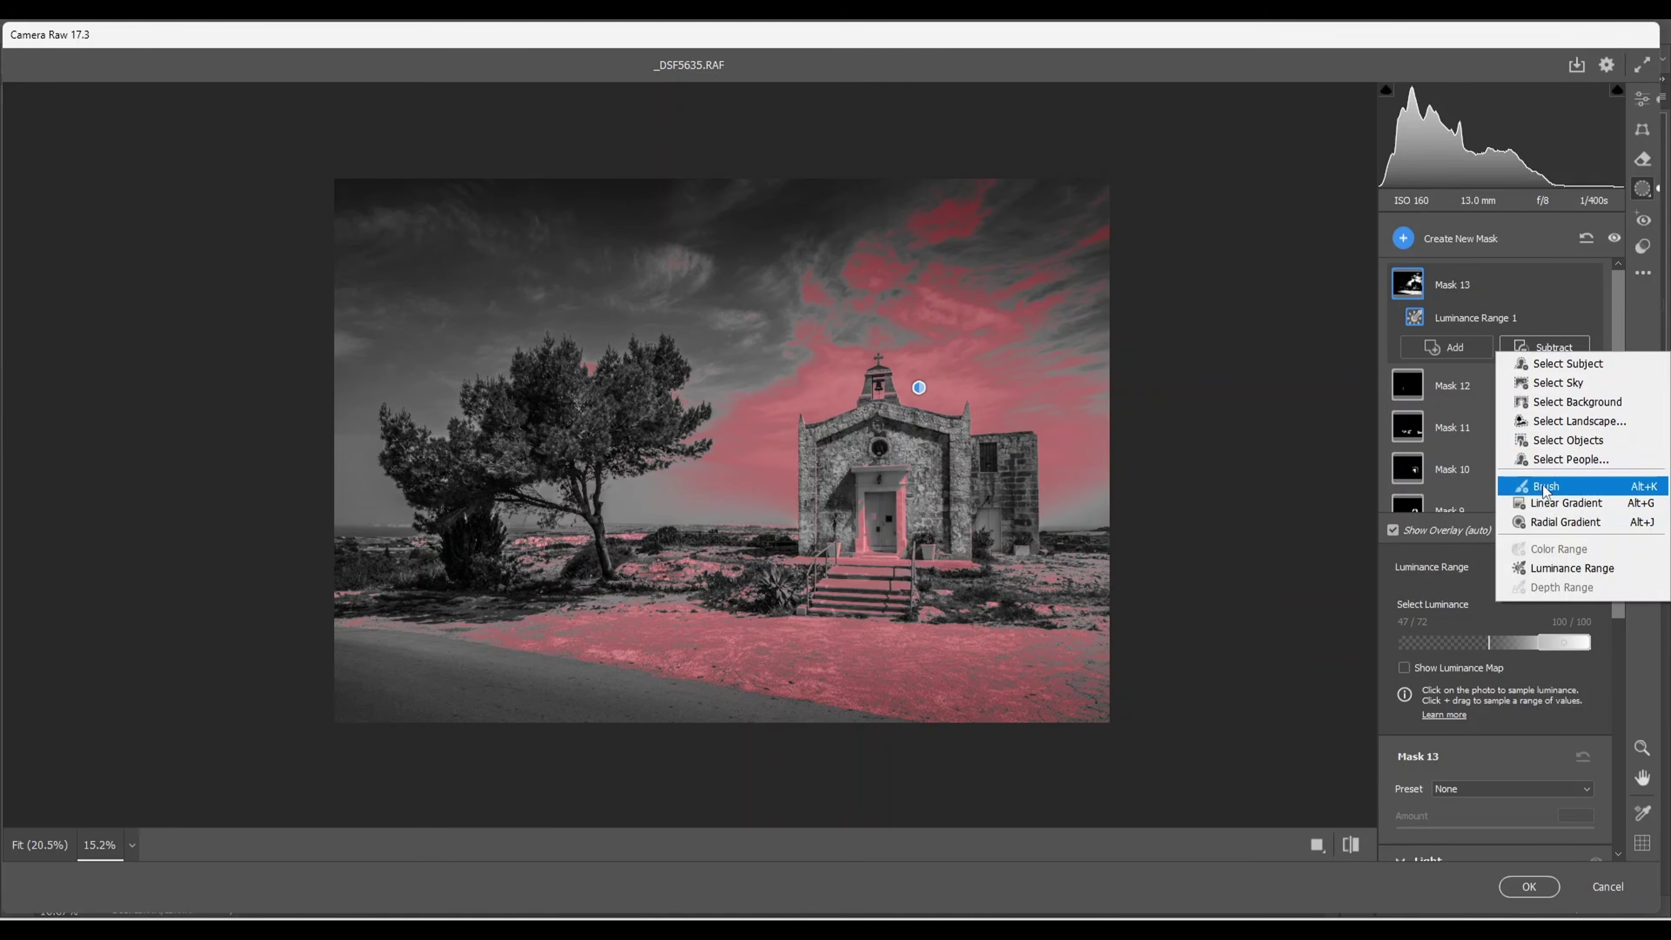
pyautogui.click(1544, 487)
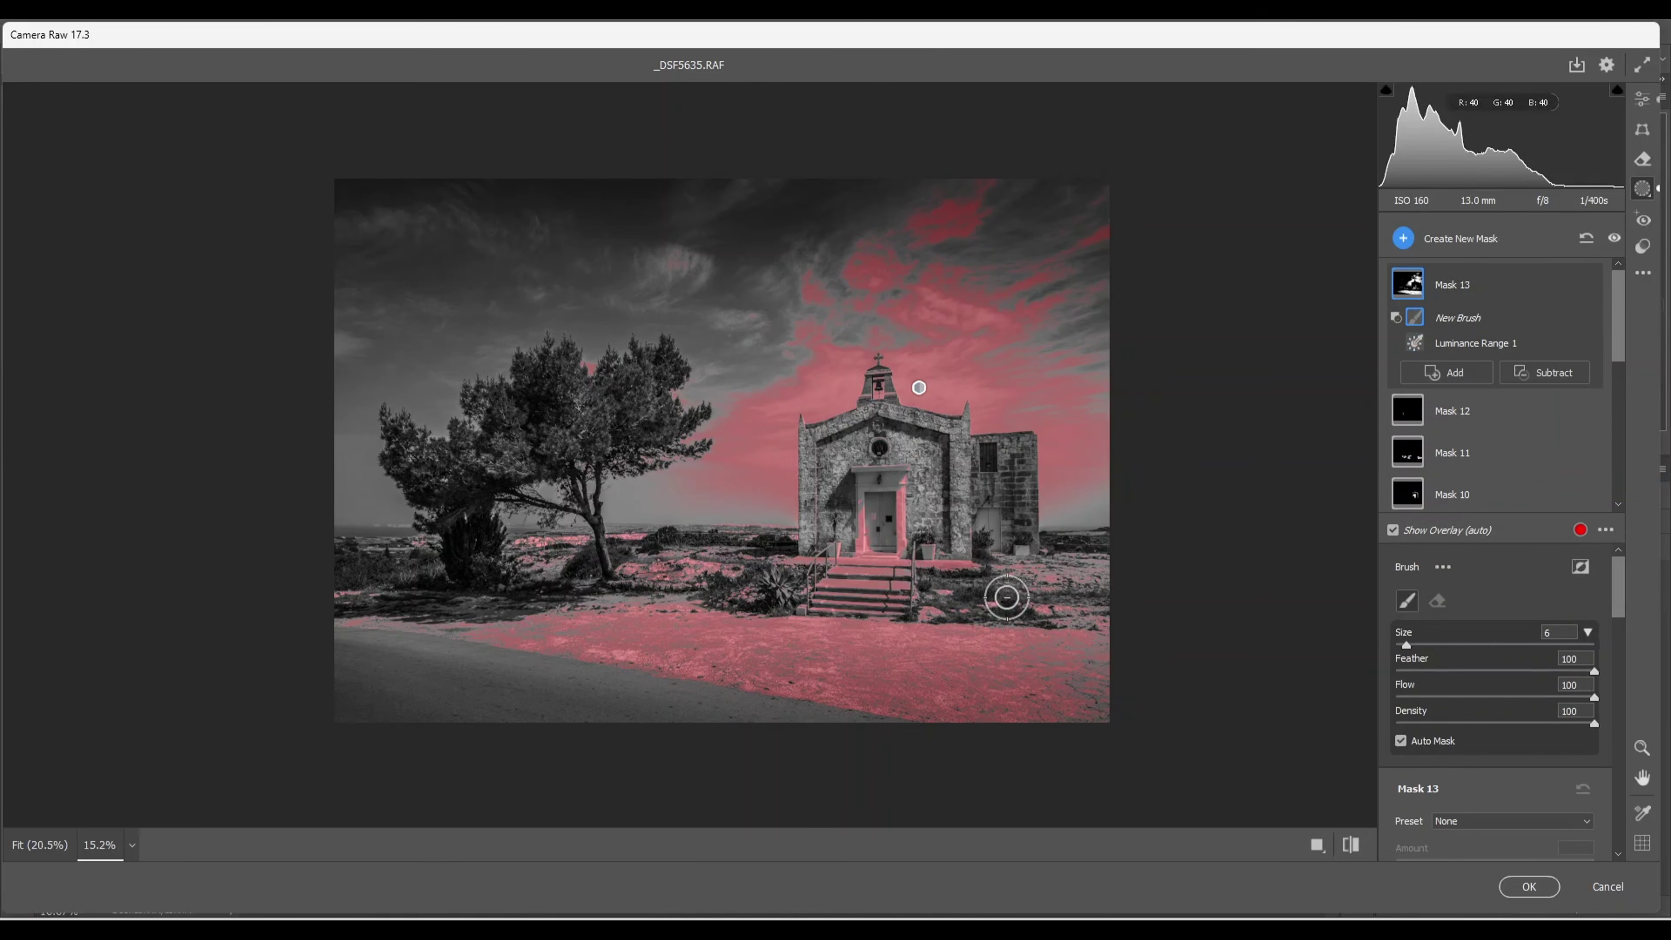
pyautogui.moveTo(896, 496)
pyautogui.mouseDown()
pyautogui.moveTo(891, 550)
pyautogui.moveTo(890, 516)
pyautogui.moveTo(867, 536)
pyautogui.moveTo(875, 503)
pyautogui.moveTo(864, 547)
pyautogui.moveTo(876, 529)
pyautogui.moveTo(861, 535)
pyautogui.moveTo(912, 536)
pyautogui.moveTo(775, 559)
pyautogui.moveTo(953, 559)
pyautogui.moveTo(784, 570)
pyautogui.moveTo(939, 572)
pyautogui.moveTo(832, 588)
pyautogui.moveTo(893, 592)
pyautogui.moveTo(851, 598)
pyautogui.moveTo(844, 581)
pyautogui.moveTo(1006, 569)
pyautogui.moveTo(619, 577)
pyautogui.moveTo(722, 573)
pyautogui.moveTo(605, 546)
pyautogui.moveTo(488, 547)
pyautogui.moveTo(645, 549)
pyautogui.moveTo(470, 540)
pyautogui.moveTo(668, 557)
pyautogui.moveTo(609, 536)
pyautogui.moveTo(497, 544)
pyautogui.moveTo(551, 533)
pyautogui.mouseUp()
pyautogui.moveTo(995, 580)
pyautogui.mouseDown()
pyautogui.moveTo(958, 575)
pyautogui.moveTo(1125, 566)
pyautogui.moveTo(983, 595)
pyautogui.moveTo(1131, 600)
pyautogui.moveTo(937, 609)
pyautogui.moveTo(1026, 603)
pyautogui.moveTo(1113, 642)
pyautogui.moveTo(1072, 643)
pyautogui.mouseUp()
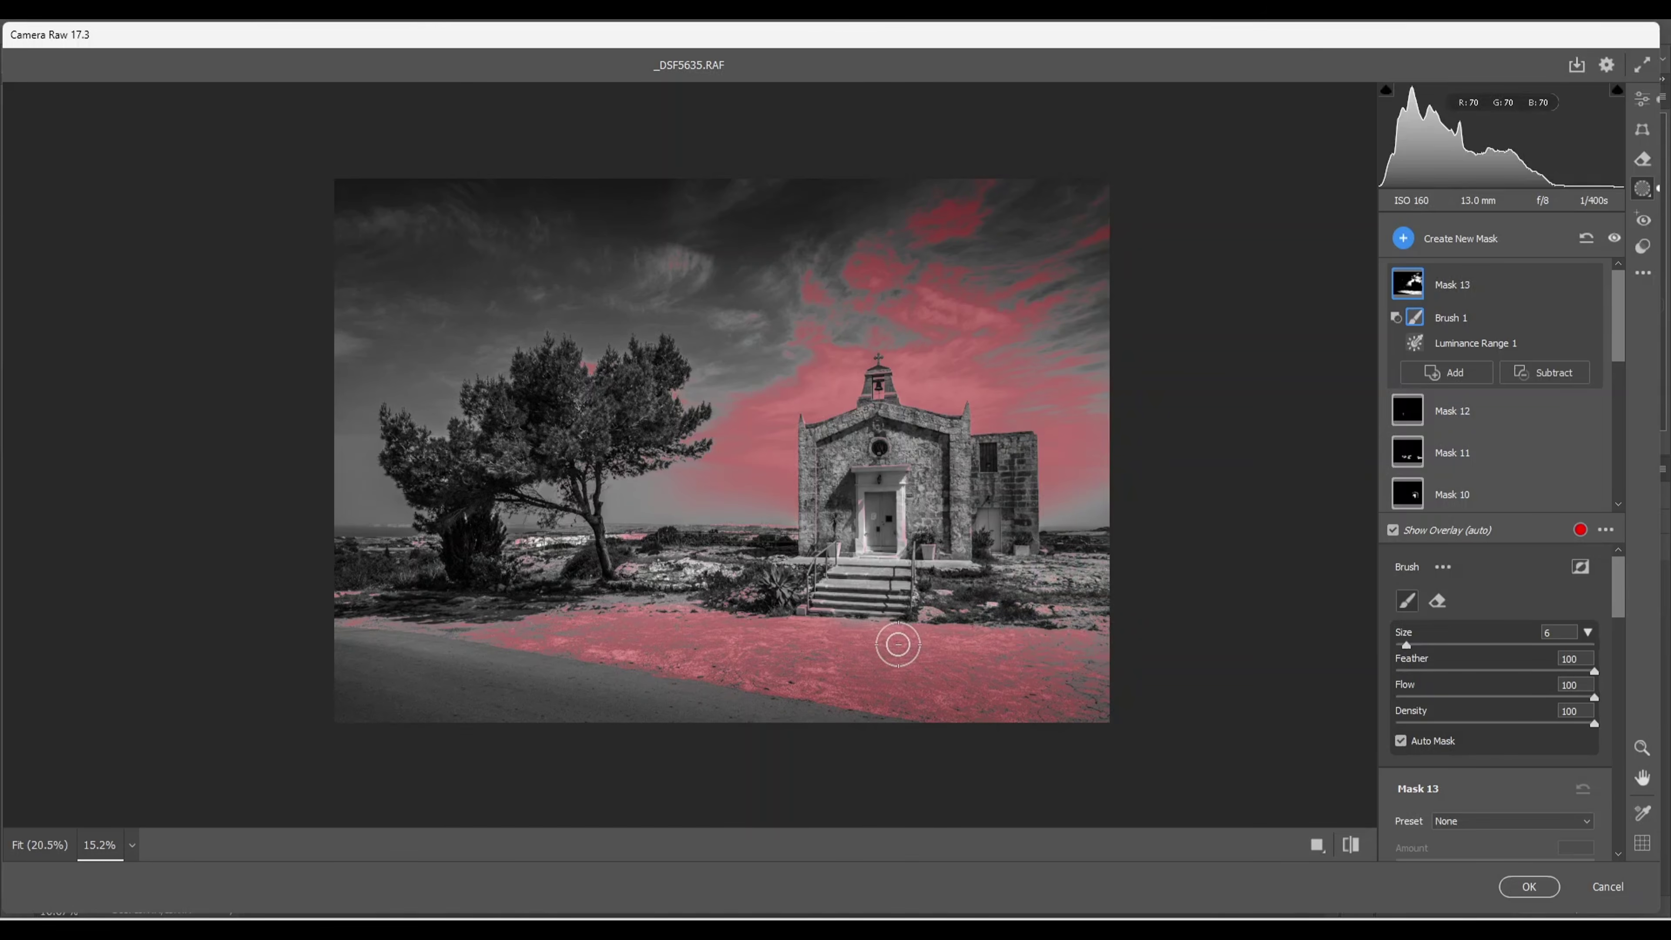
# Step: Subtract the bright foreground ground with the brush enlarged to size 10, and set the sky mask's Exposure to +0.60
pyautogui.press('[')
pyautogui.press(']')
pyautogui.press(']')
pyautogui.press(']')
pyautogui.press(']')
pyautogui.press(']')
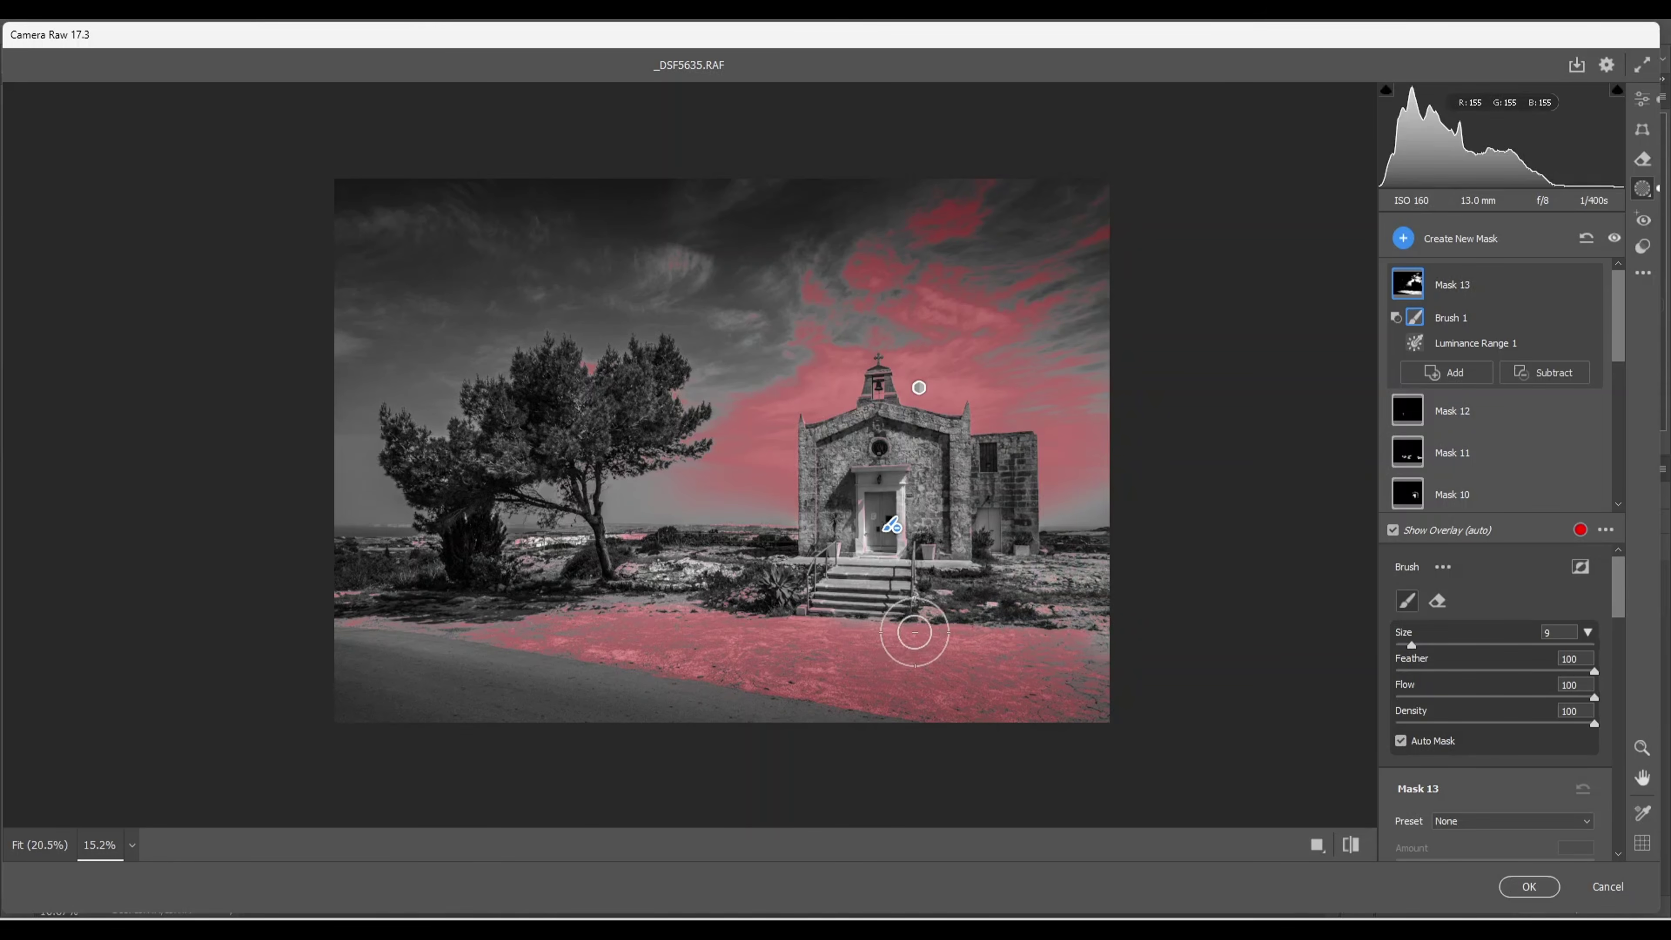
pyautogui.moveTo(913, 641)
pyautogui.mouseDown()
pyautogui.moveTo(1073, 638)
pyautogui.moveTo(832, 667)
pyautogui.moveTo(493, 637)
pyautogui.moveTo(763, 628)
pyautogui.moveTo(928, 642)
pyautogui.moveTo(709, 653)
pyautogui.moveTo(1125, 690)
pyautogui.moveTo(1103, 717)
pyautogui.moveTo(828, 713)
pyautogui.mouseUp()
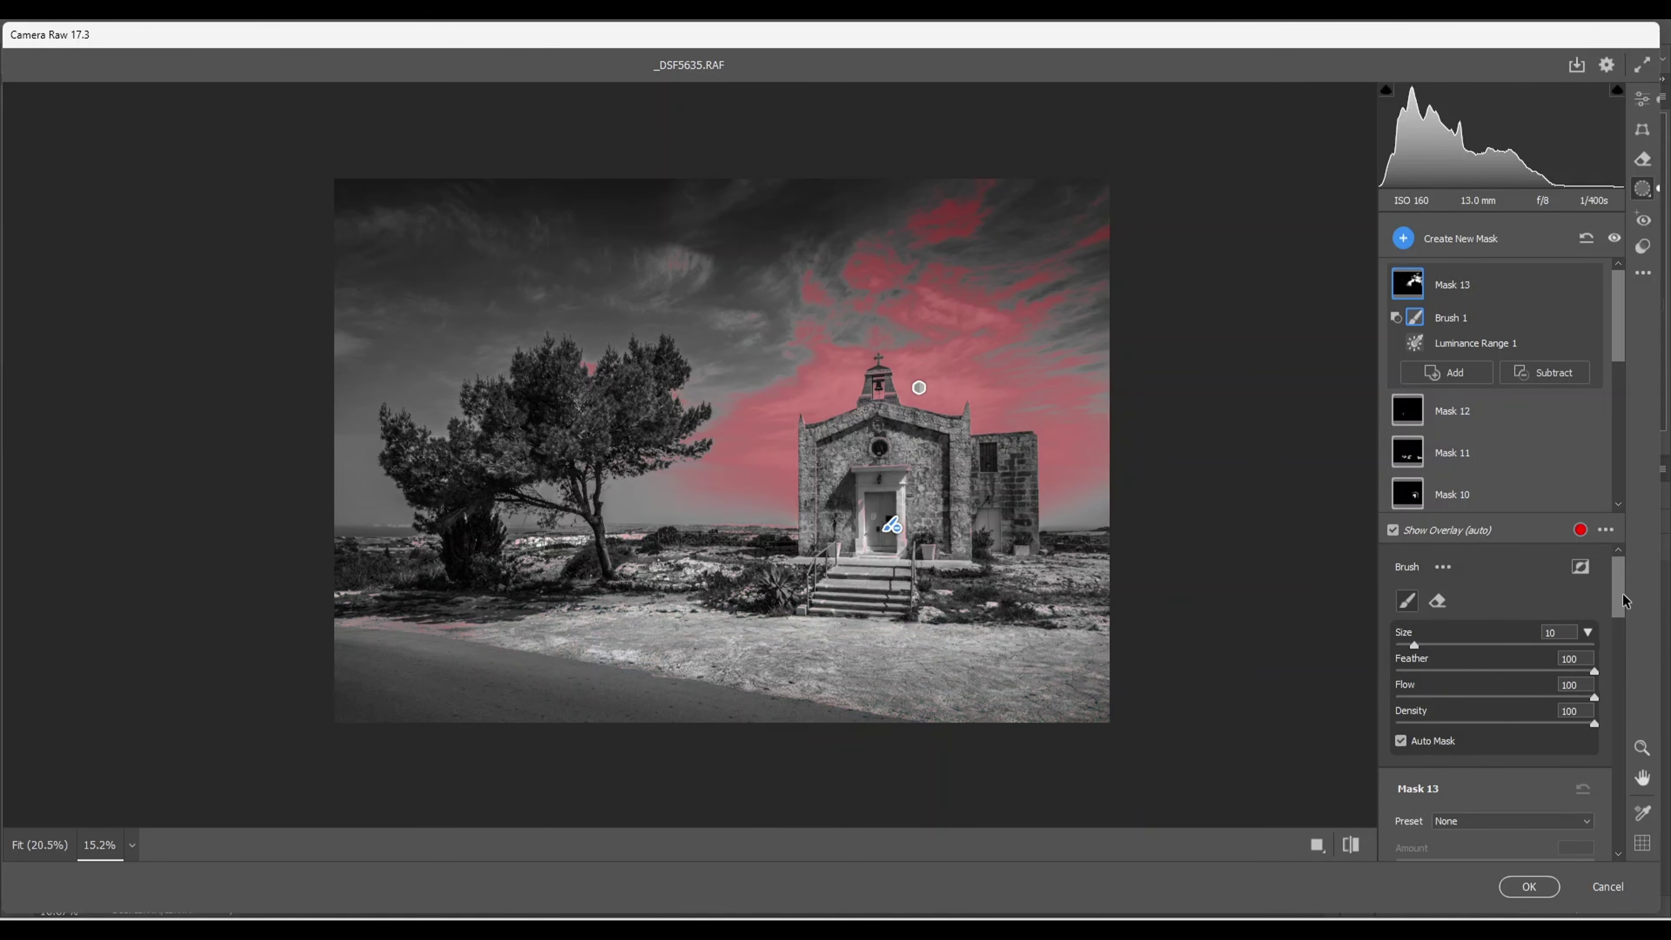
pyautogui.moveTo(1618, 602); pyautogui.dragTo(1615, 644)
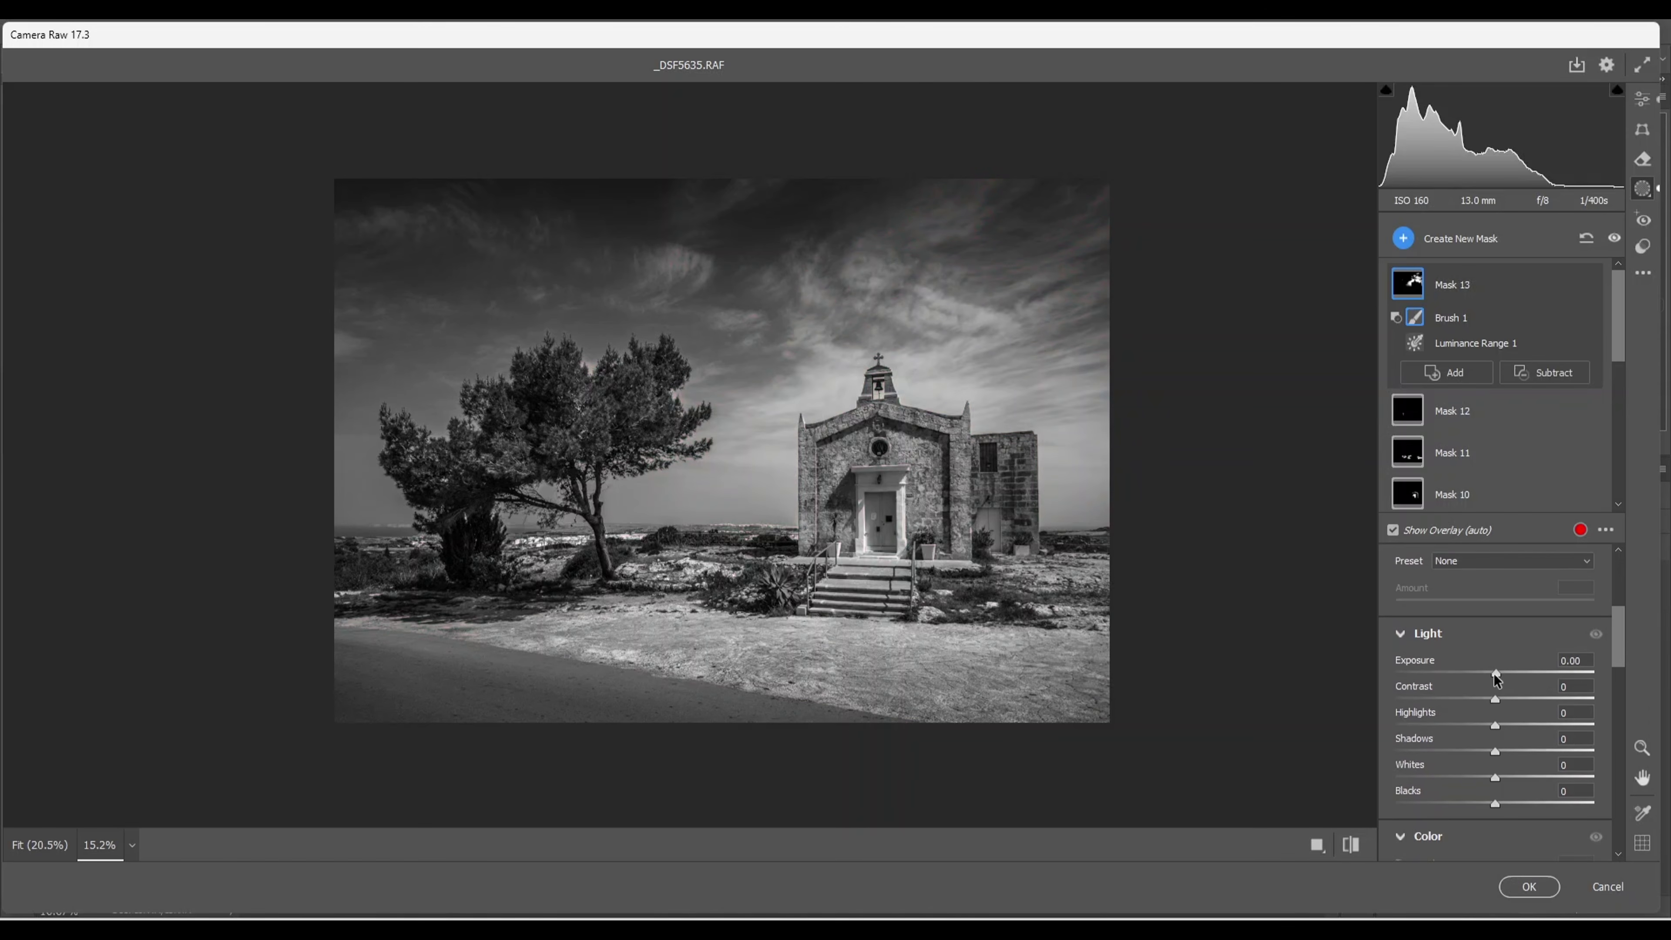
pyautogui.moveTo(1494, 672); pyautogui.dragTo(1509, 673)
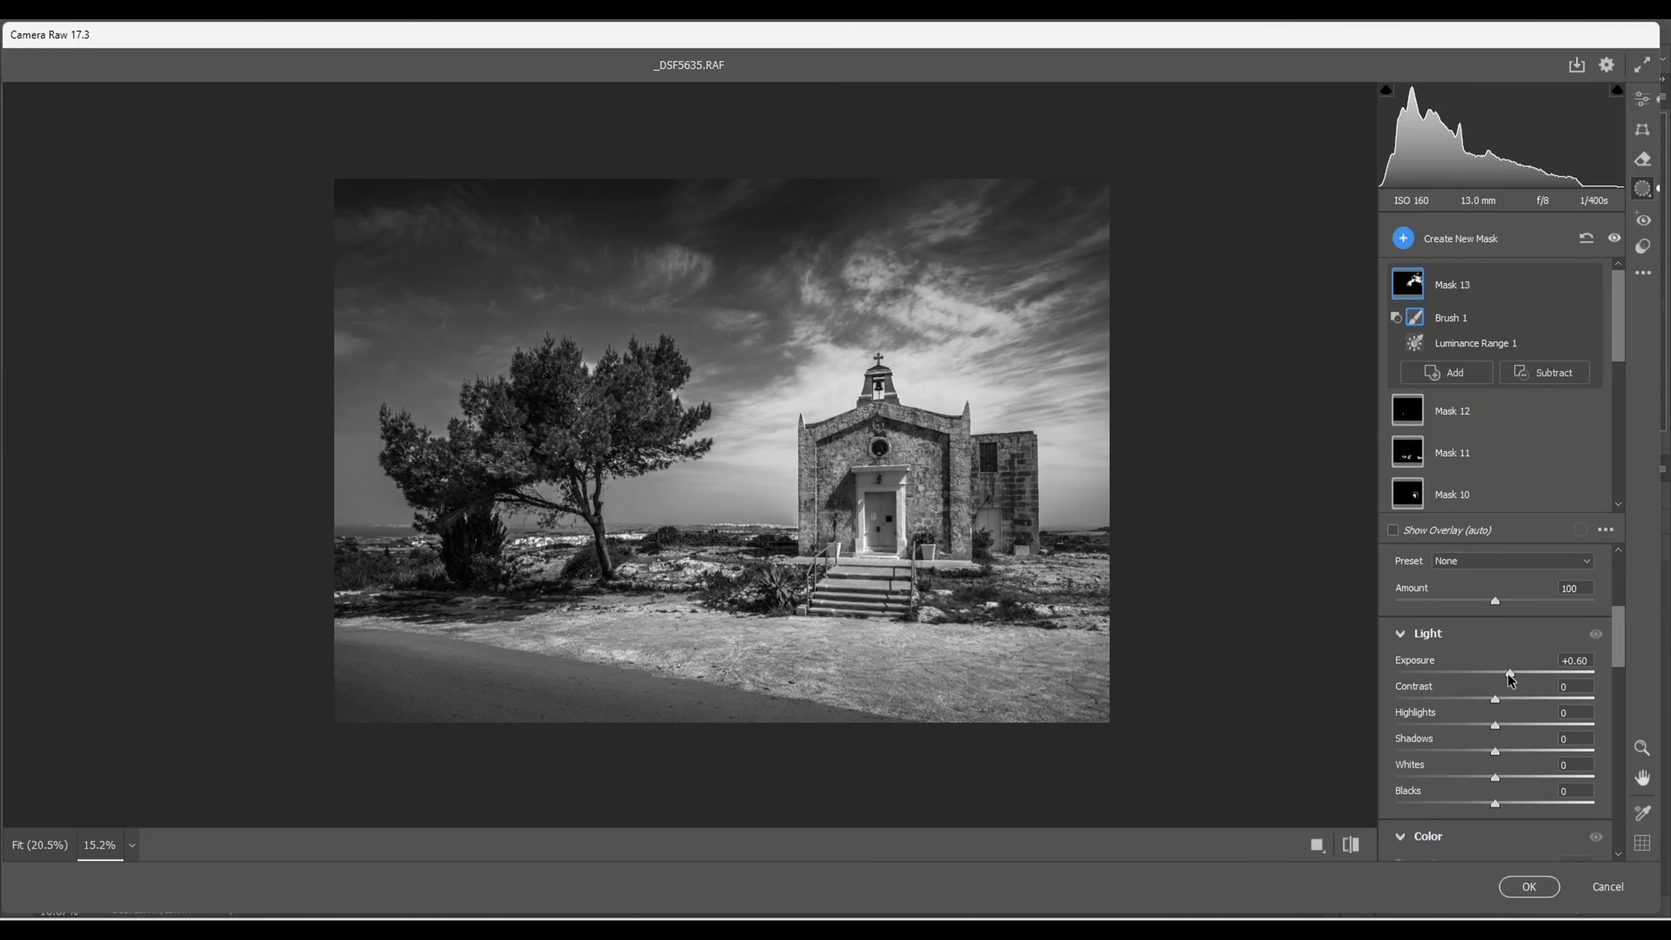
# Step: Create another Luminance Range mask sampled from the small wispy cloud above the tree
pyautogui.click(1406, 244)
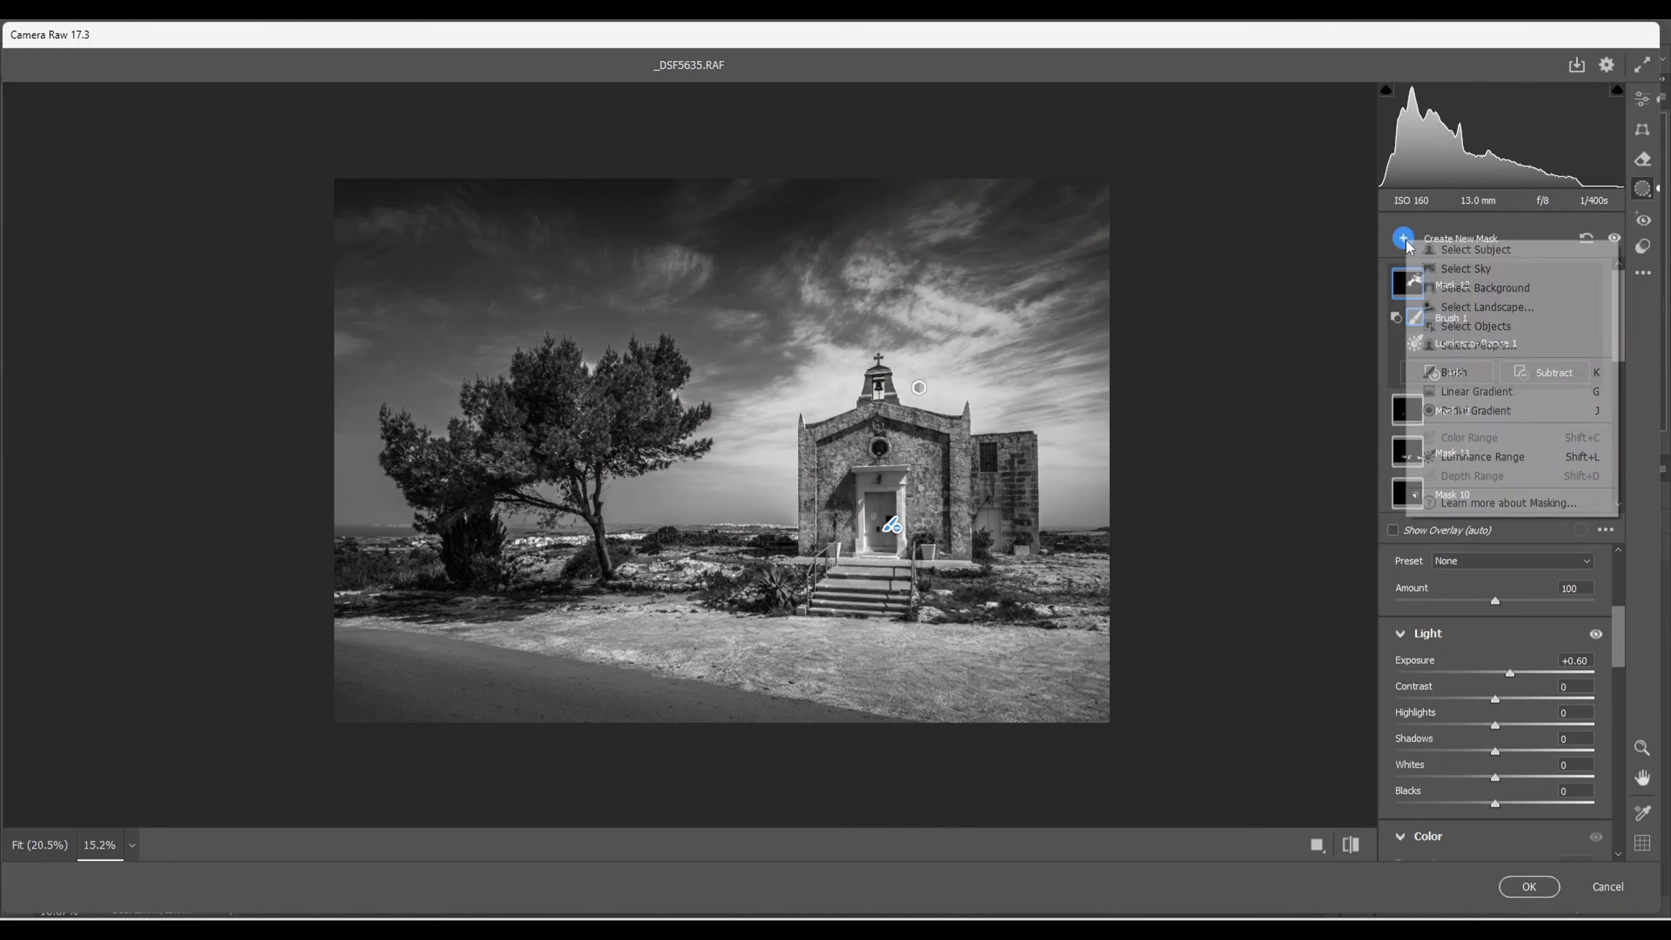
pyautogui.click(1462, 465)
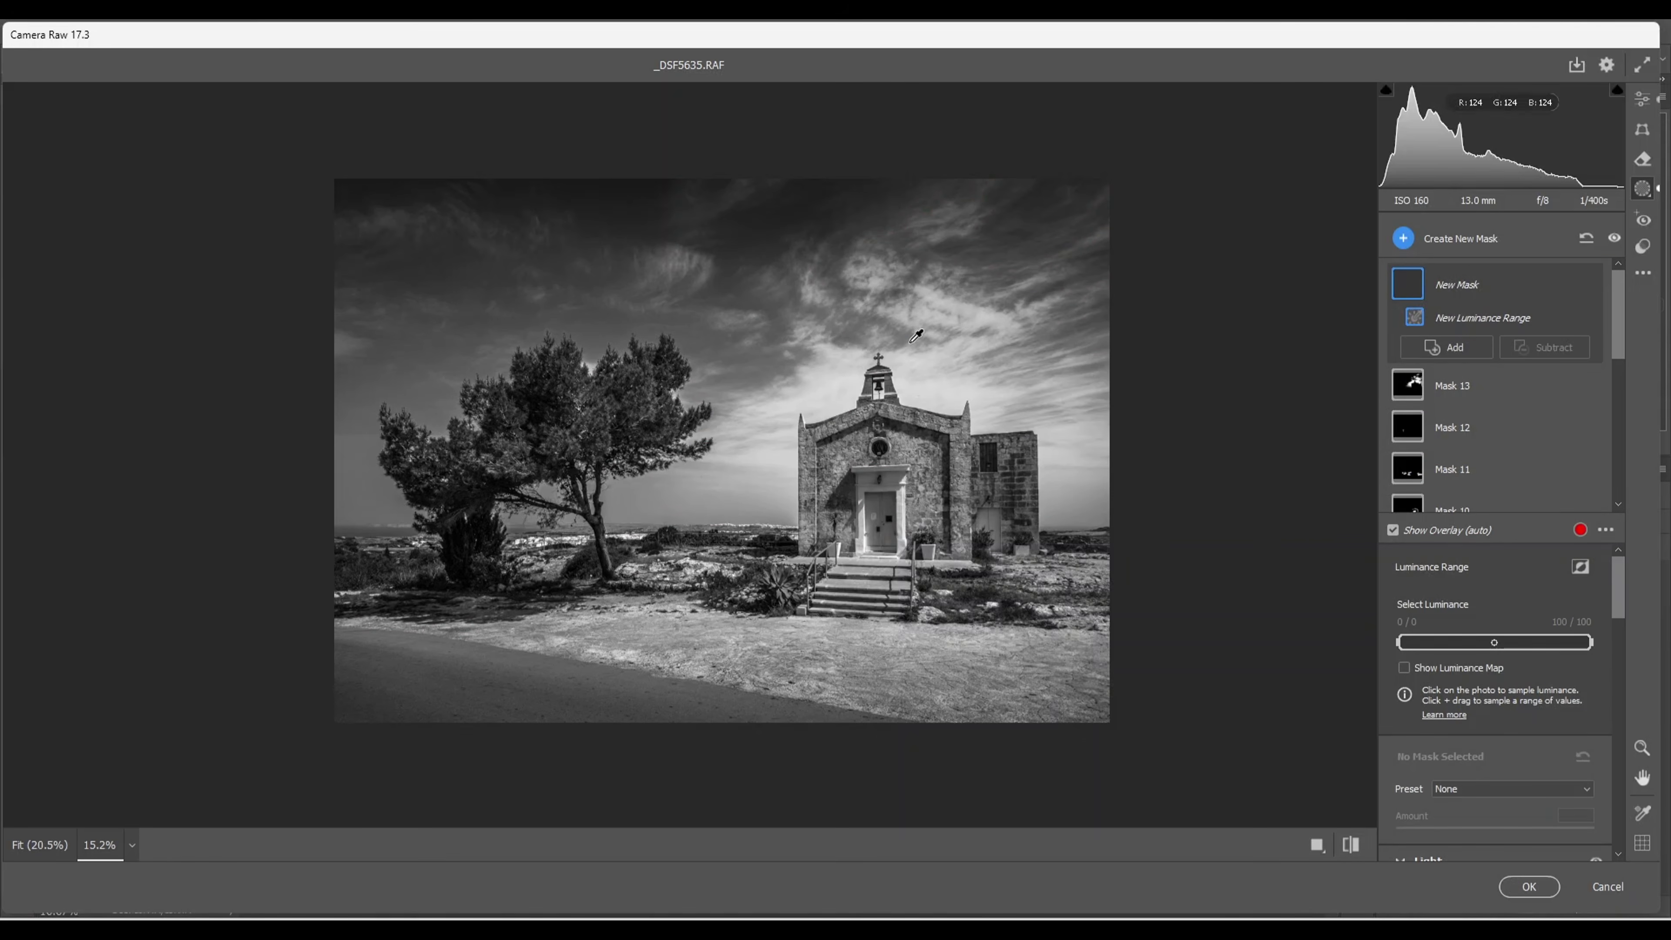
pyautogui.click(670, 264)
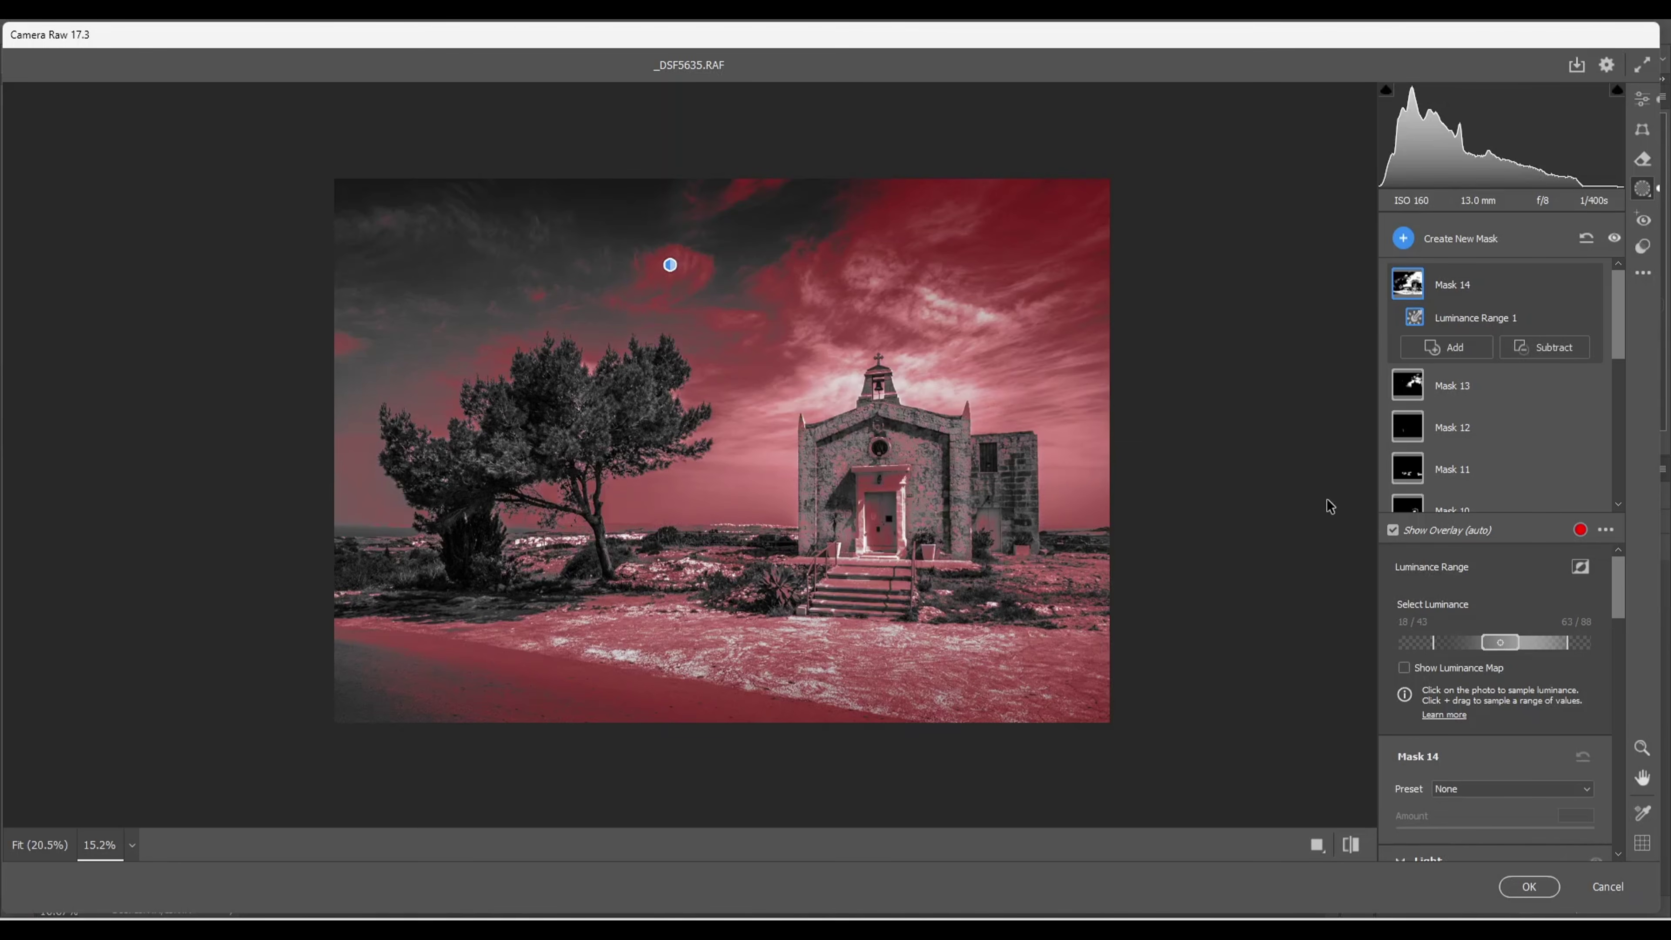
# Step: Subtract the chapel's facade and side building from the new luminance mask with a size 10 Auto Mask brush
pyautogui.click(1549, 352)
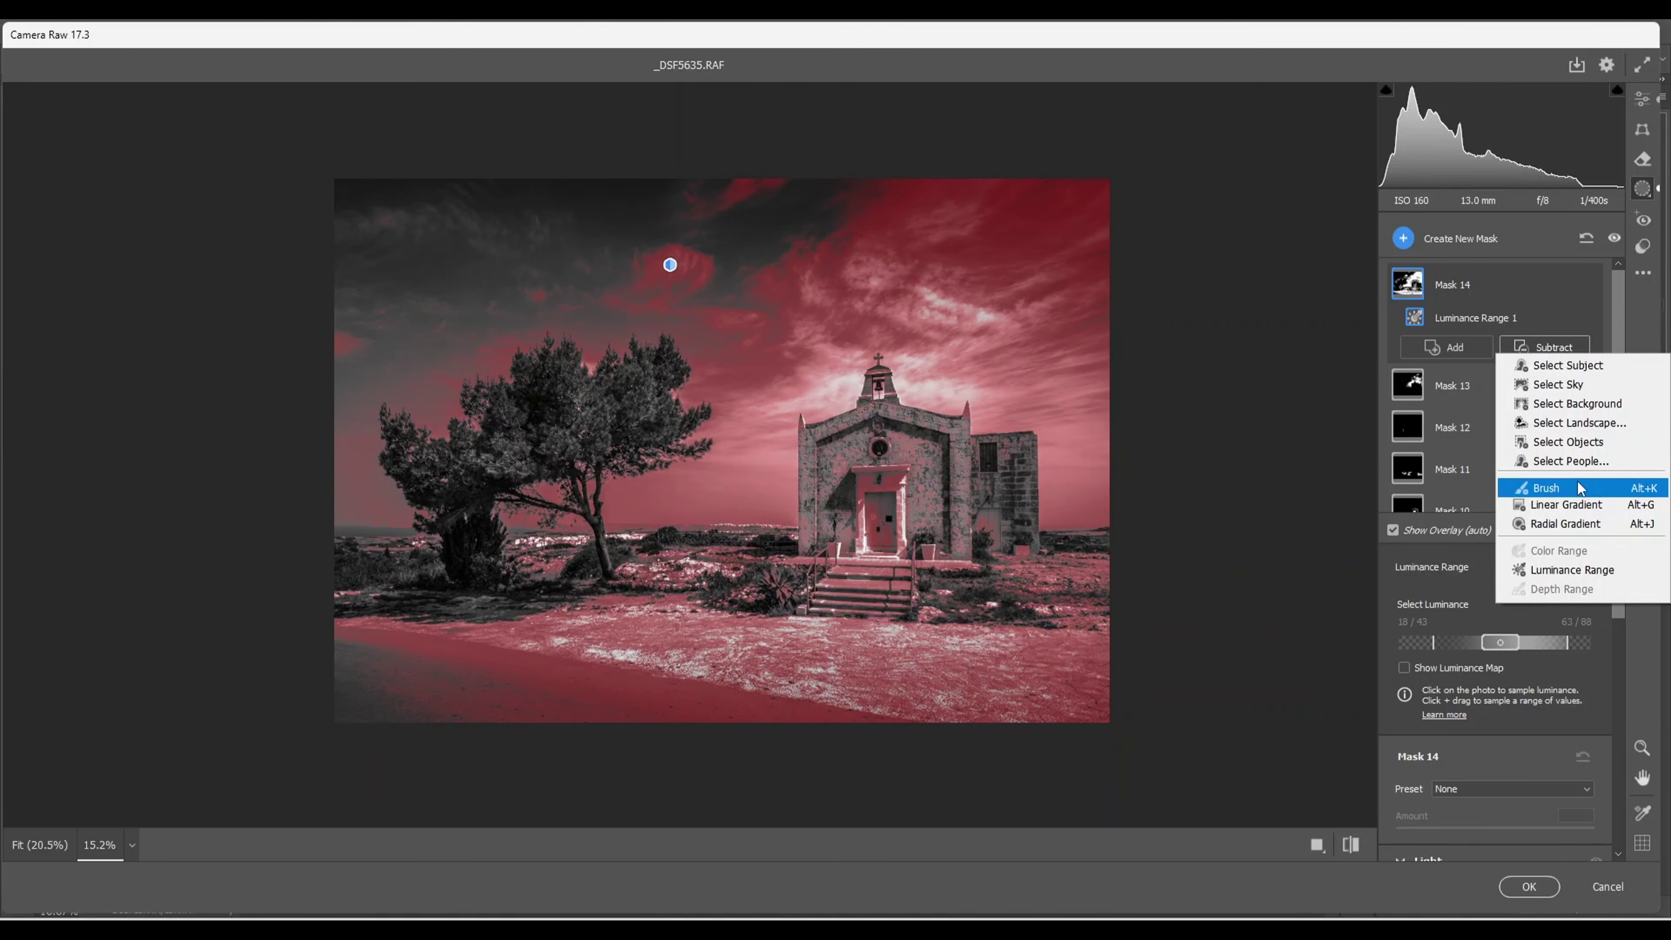
pyautogui.click(1555, 485)
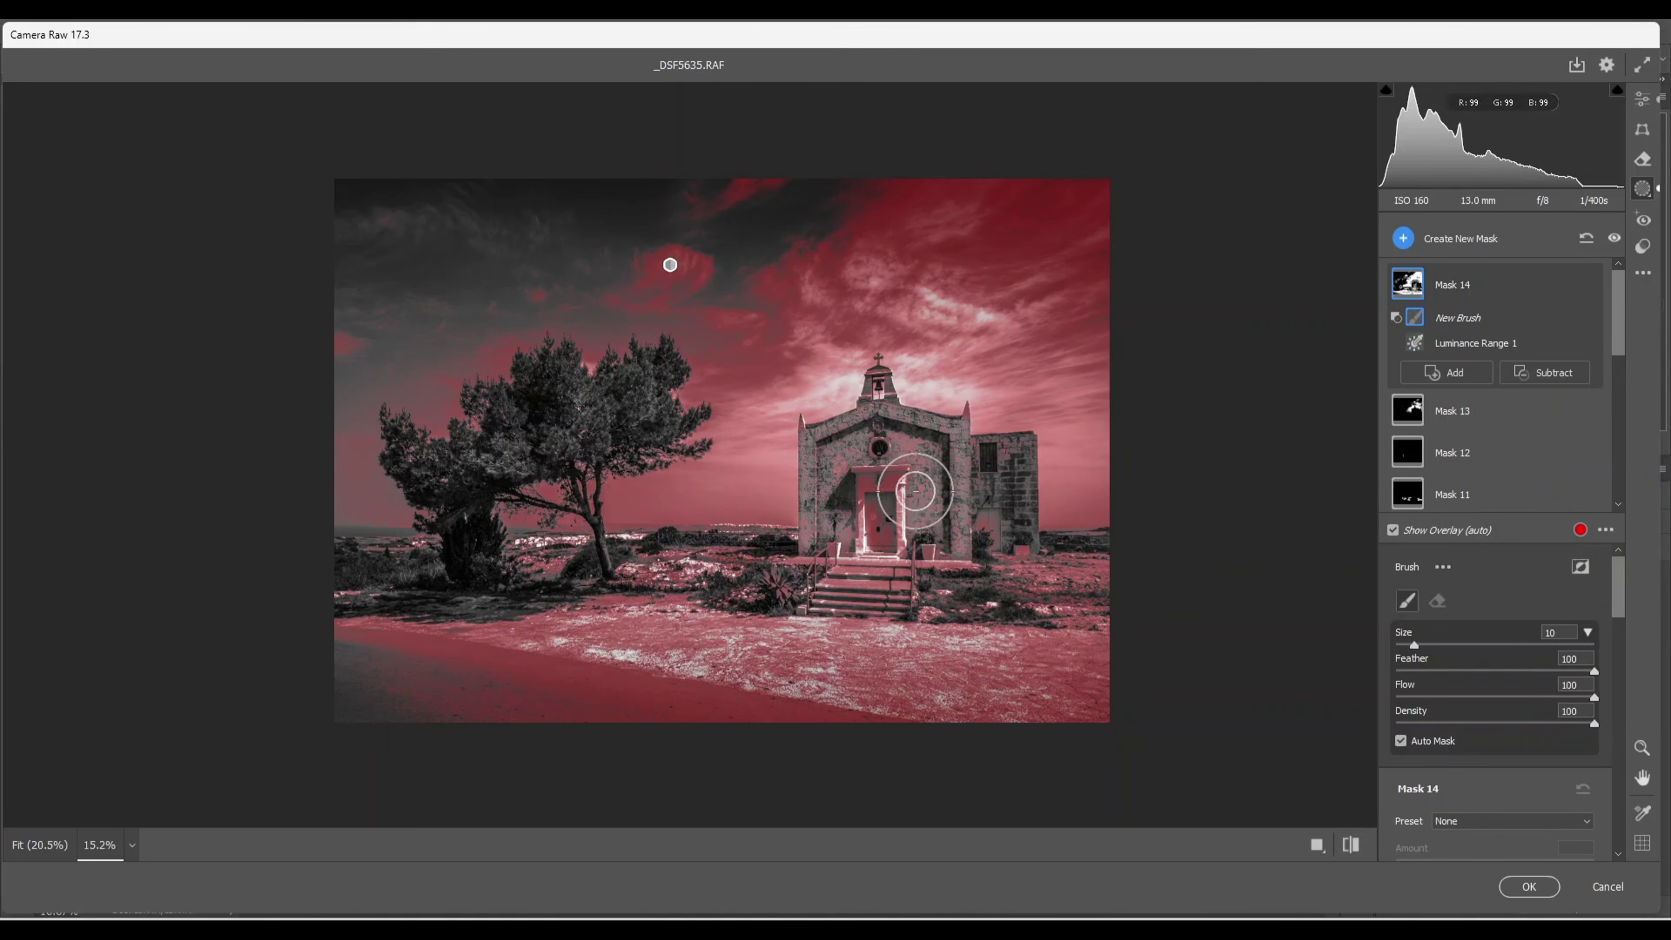
pyautogui.moveTo(886, 514)
pyautogui.mouseDown()
pyautogui.moveTo(834, 503)
pyautogui.moveTo(830, 464)
pyautogui.moveTo(917, 444)
pyautogui.moveTo(935, 518)
pyautogui.moveTo(932, 452)
pyautogui.moveTo(979, 514)
pyautogui.mouseUp()
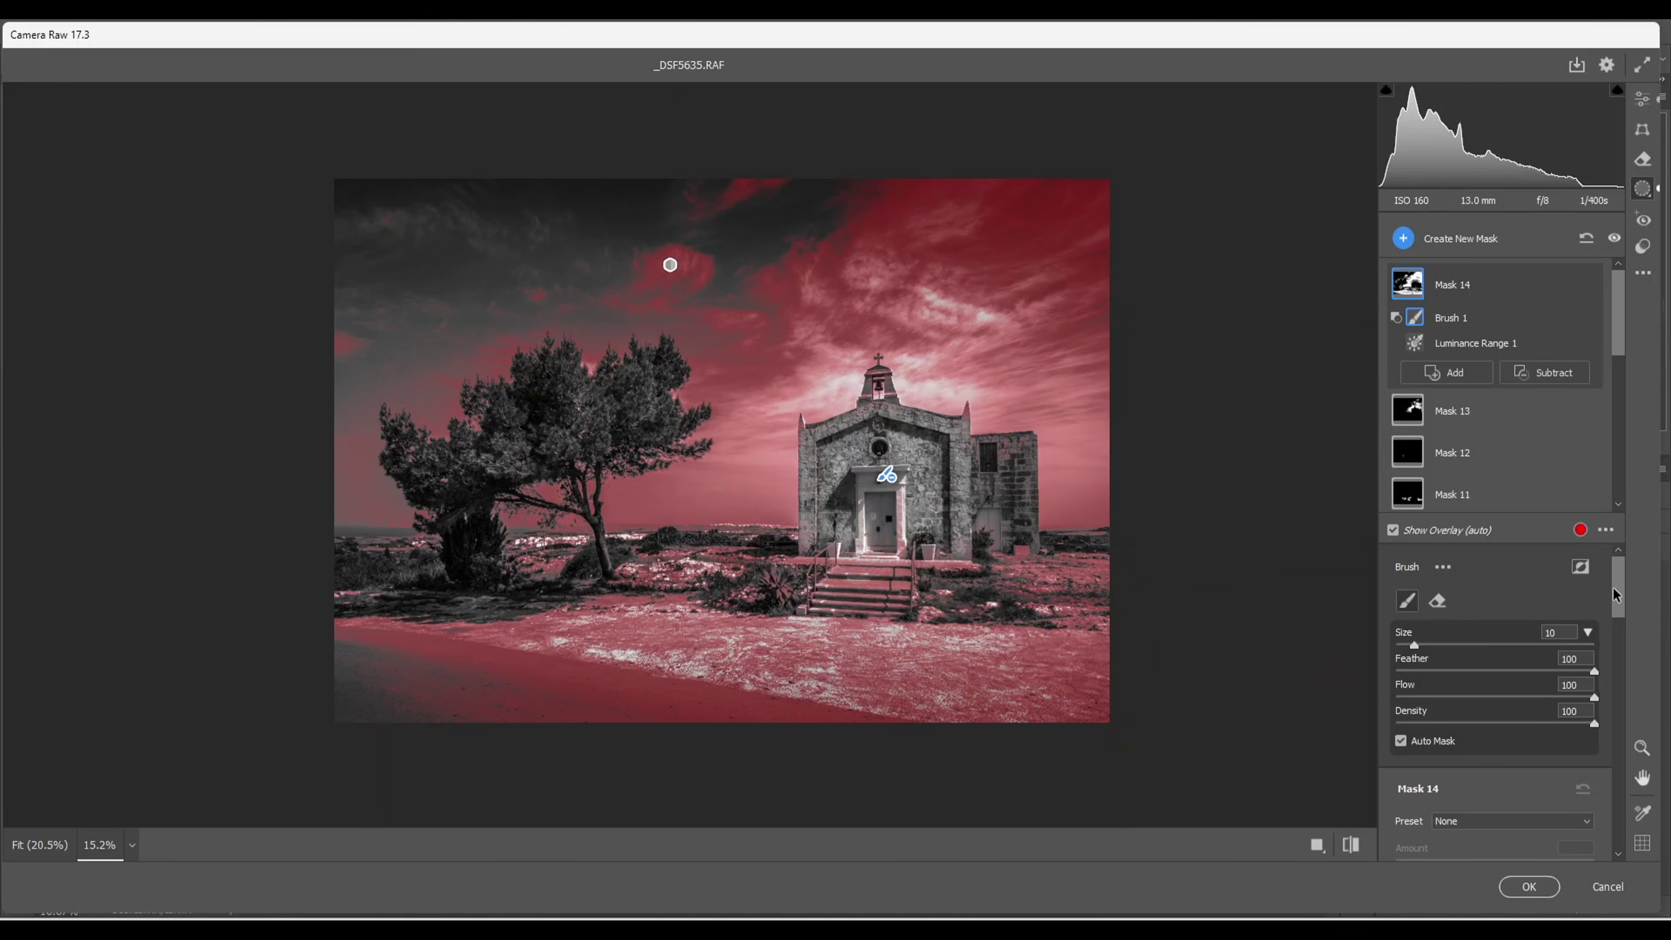
# Step: Set the second luminance mask's Exposure to +0.20
pyautogui.moveTo(1618, 597); pyautogui.dragTo(1621, 654)
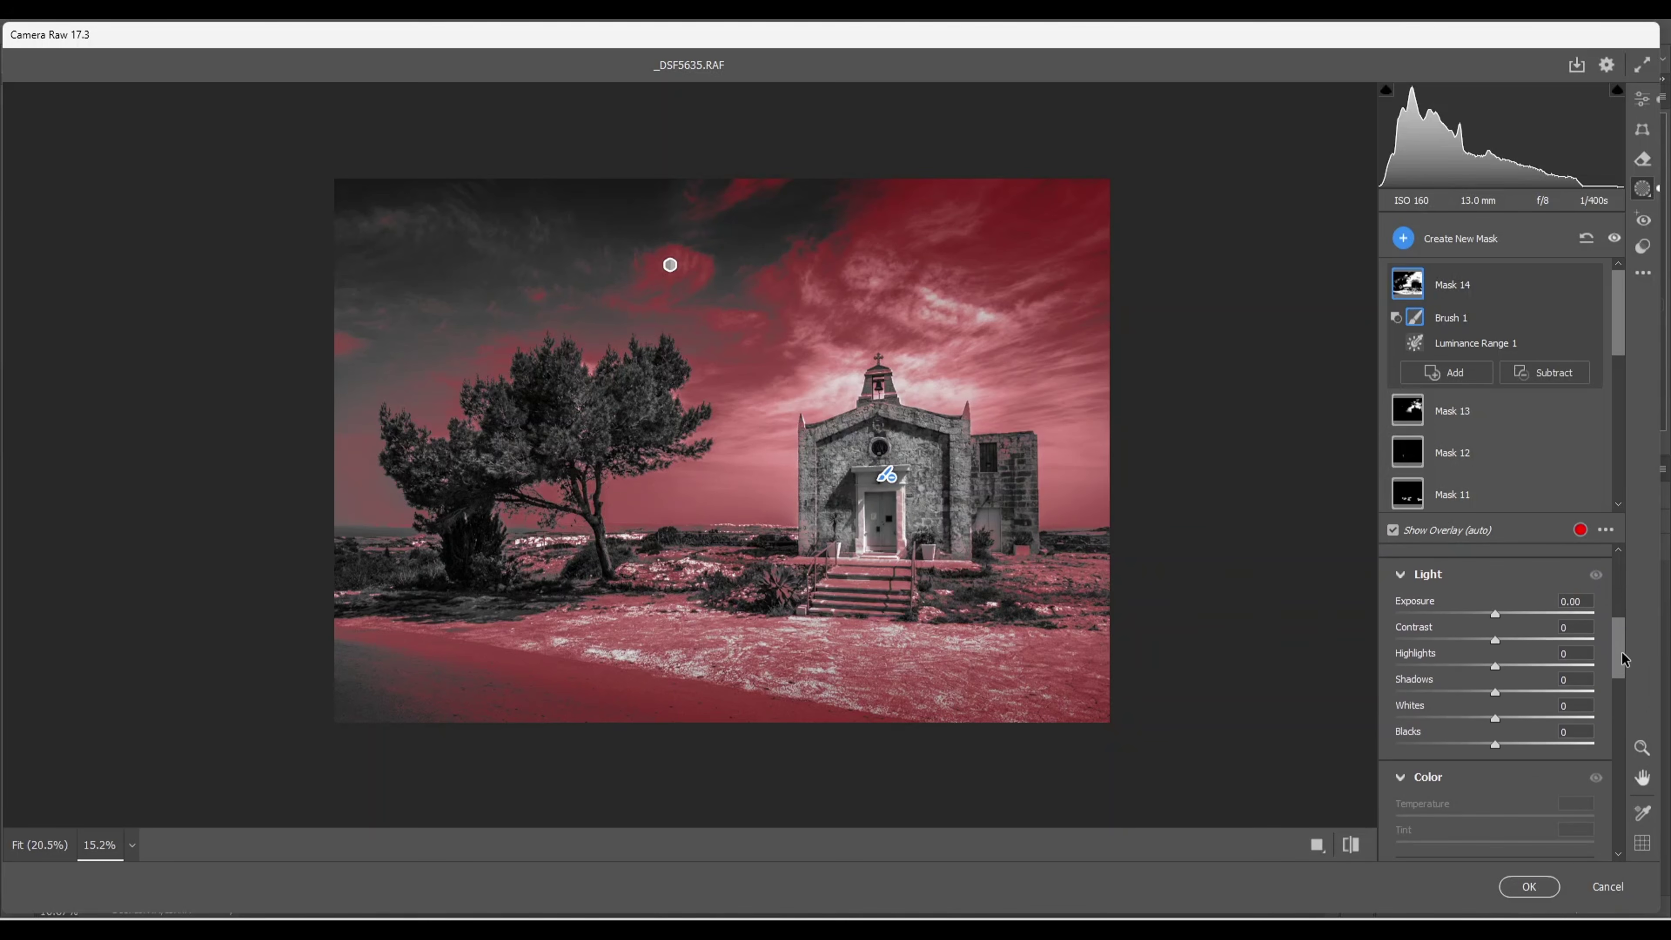
pyautogui.click(1496, 619)
pyautogui.moveTo(1496, 619); pyautogui.dragTo(1498, 619)
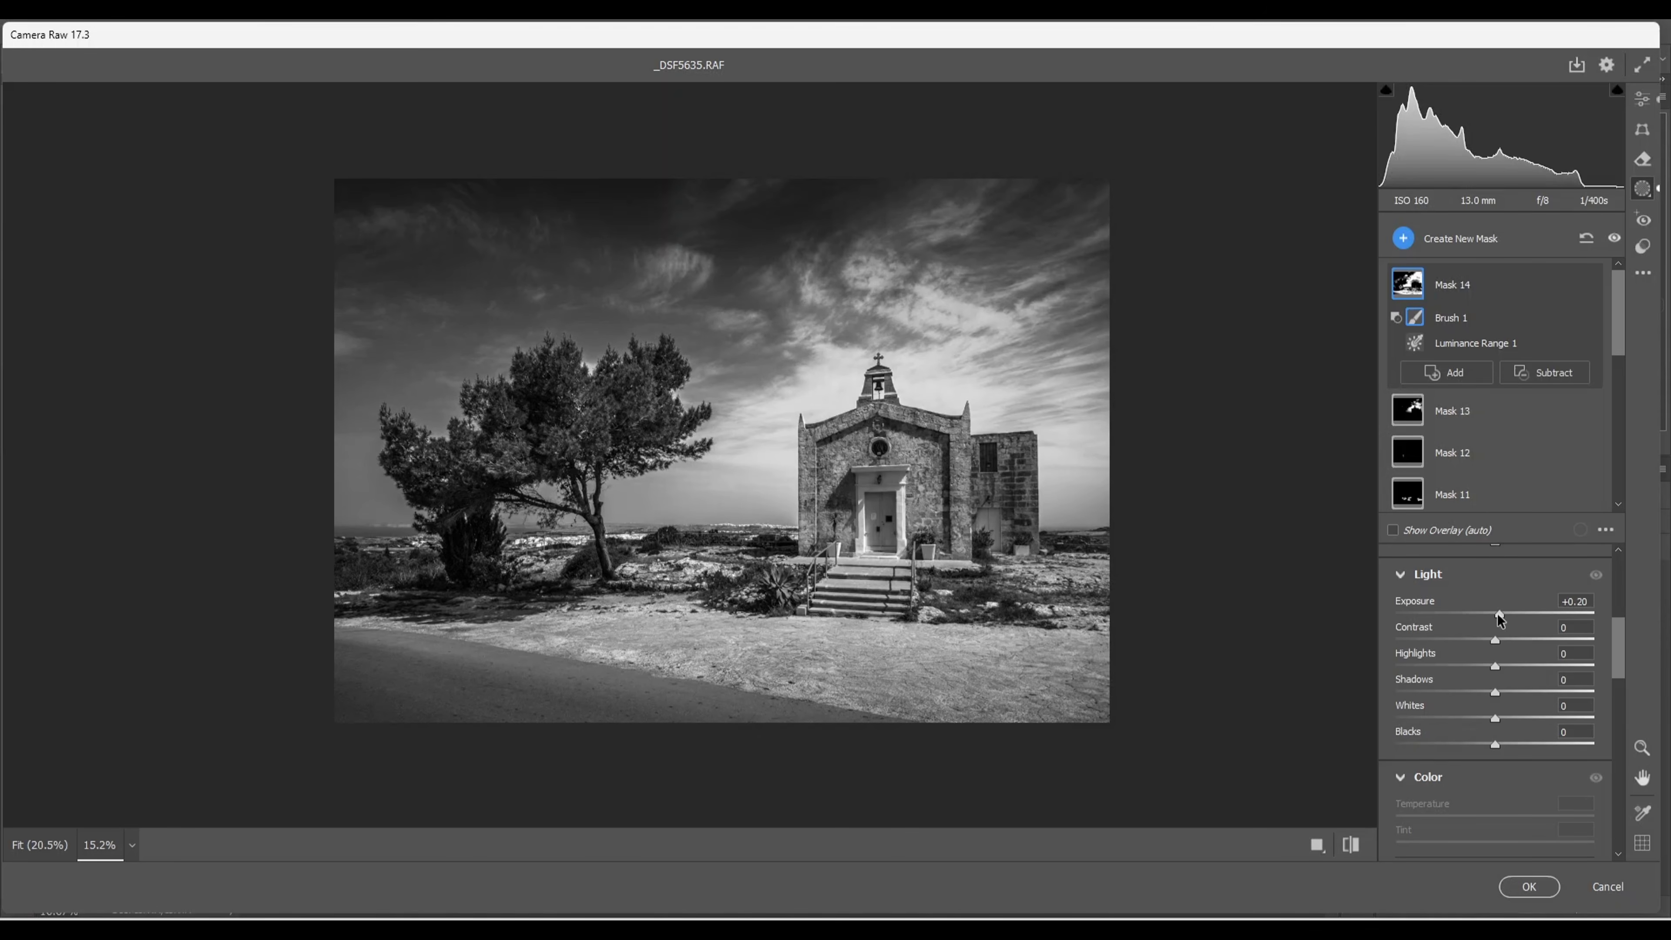
pyautogui.moveTo(1498, 618); pyautogui.dragTo(1499, 619)
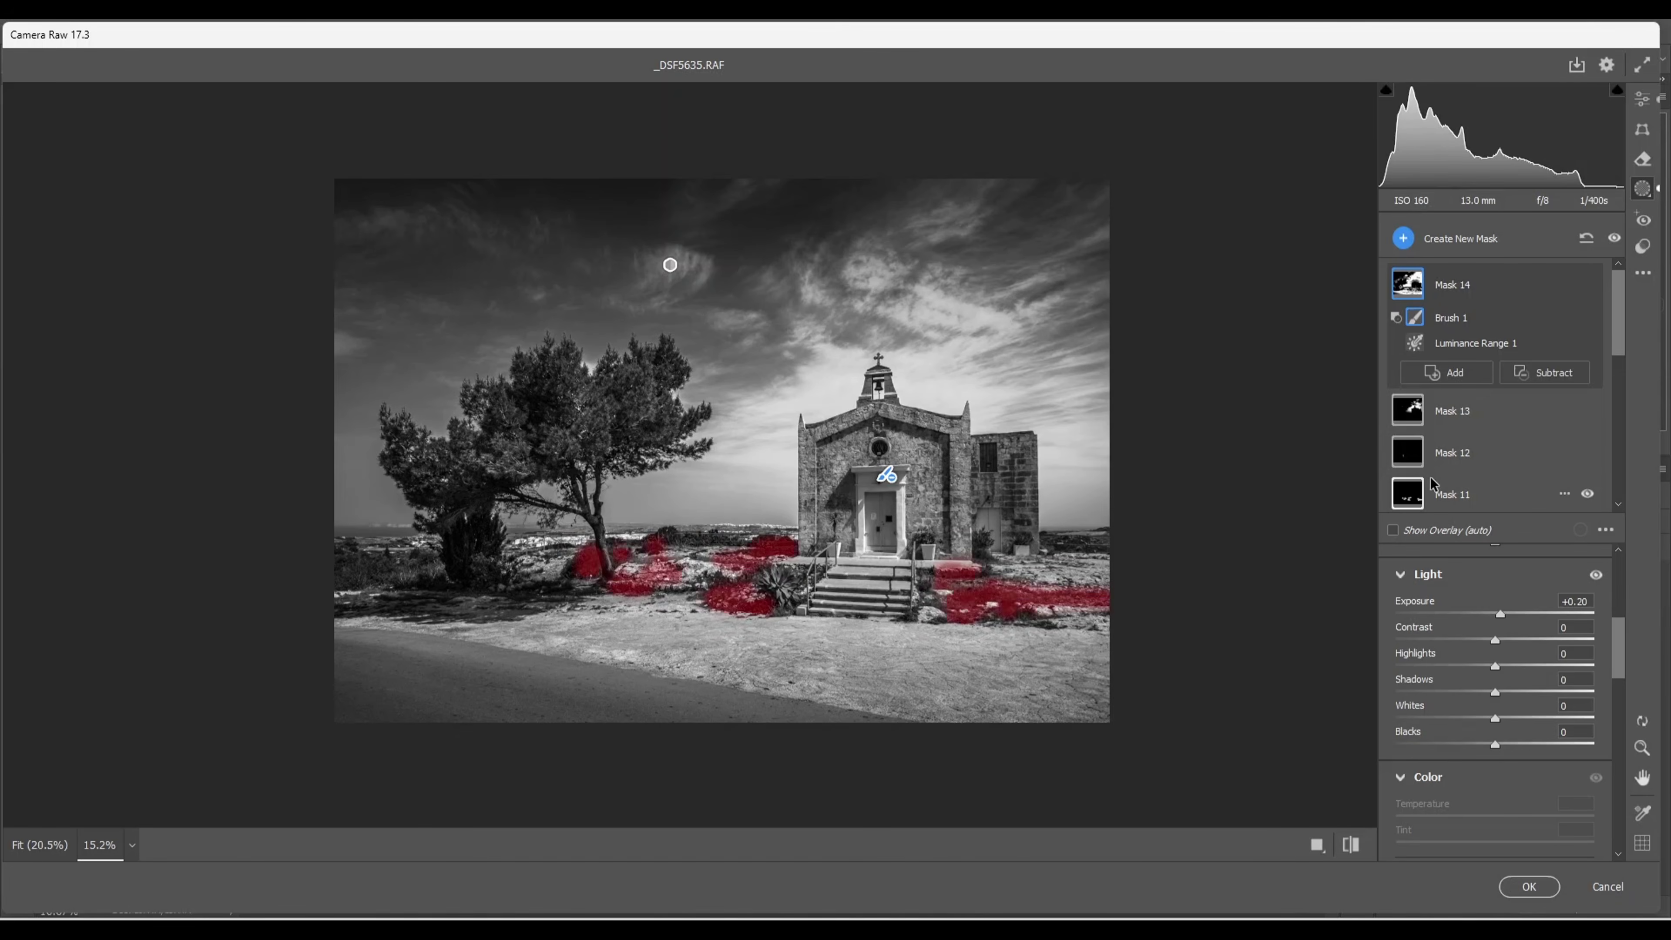
# Step: Select the foreground linear gradient mask, Mask 3, and set its Exposure to -2.00
pyautogui.scroll(-2, 1452, 436)
pyautogui.scroll(-3, 1451, 437)
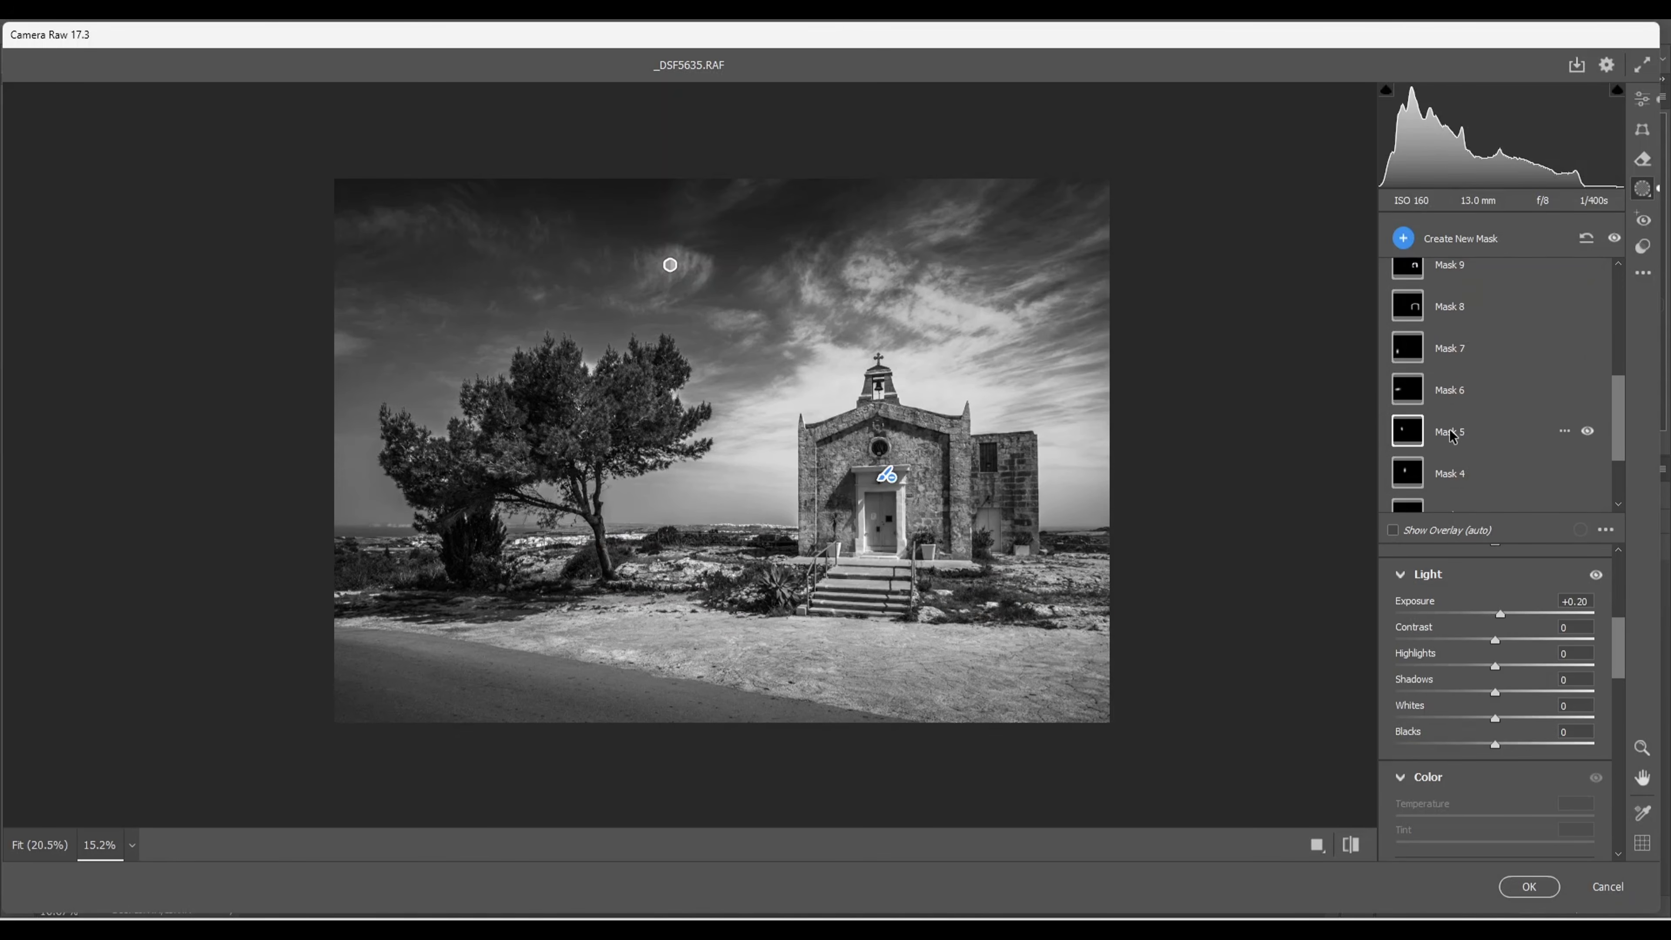
pyautogui.moveTo(1409, 441)
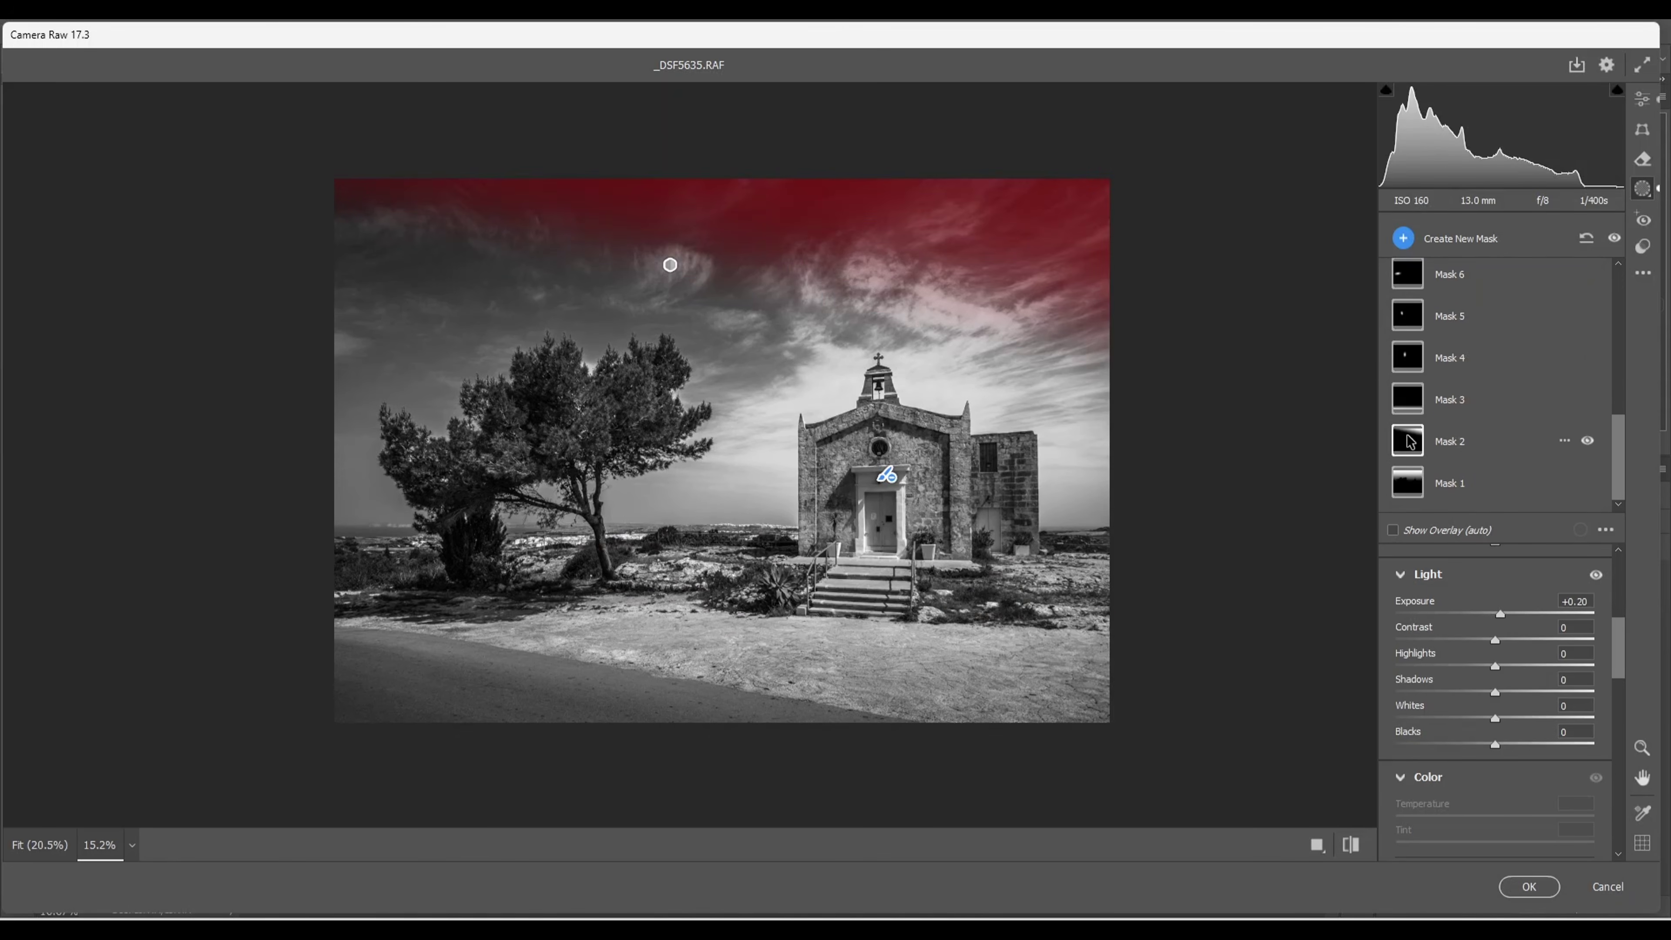
pyautogui.click(1404, 405)
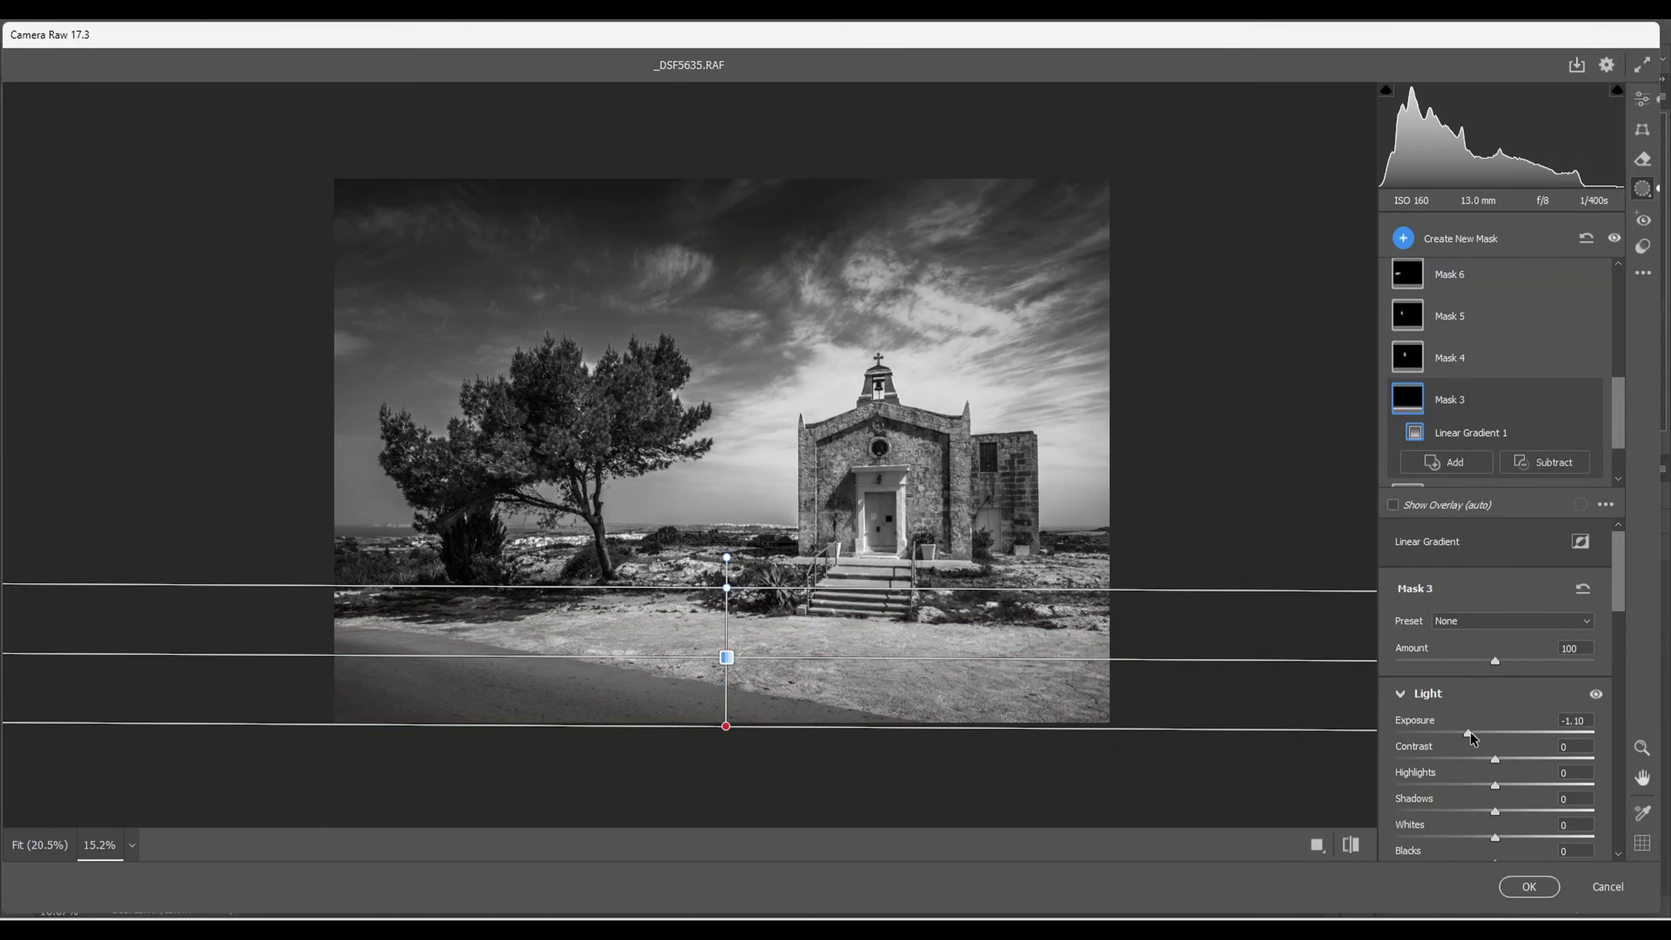
pyautogui.moveTo(1469, 731); pyautogui.dragTo(1448, 731)
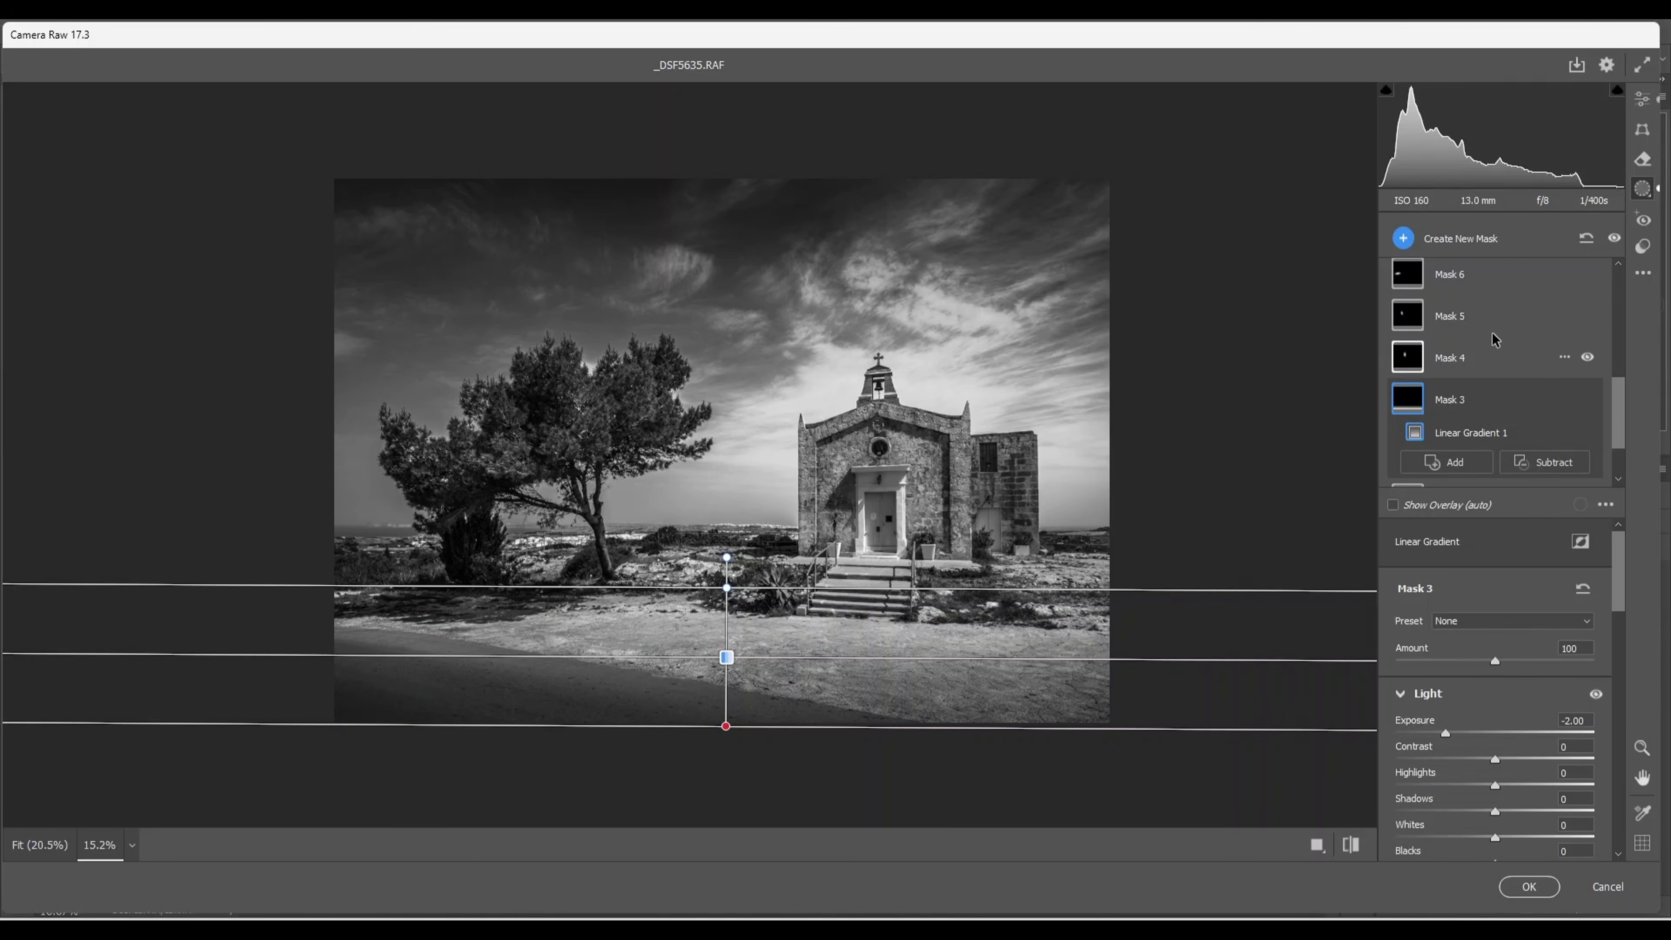
# Step: Add a radial gradient mask centred on the sky's right edge, tilted and stretched diagonally down across the chapel to the tree
pyautogui.click(1402, 237)
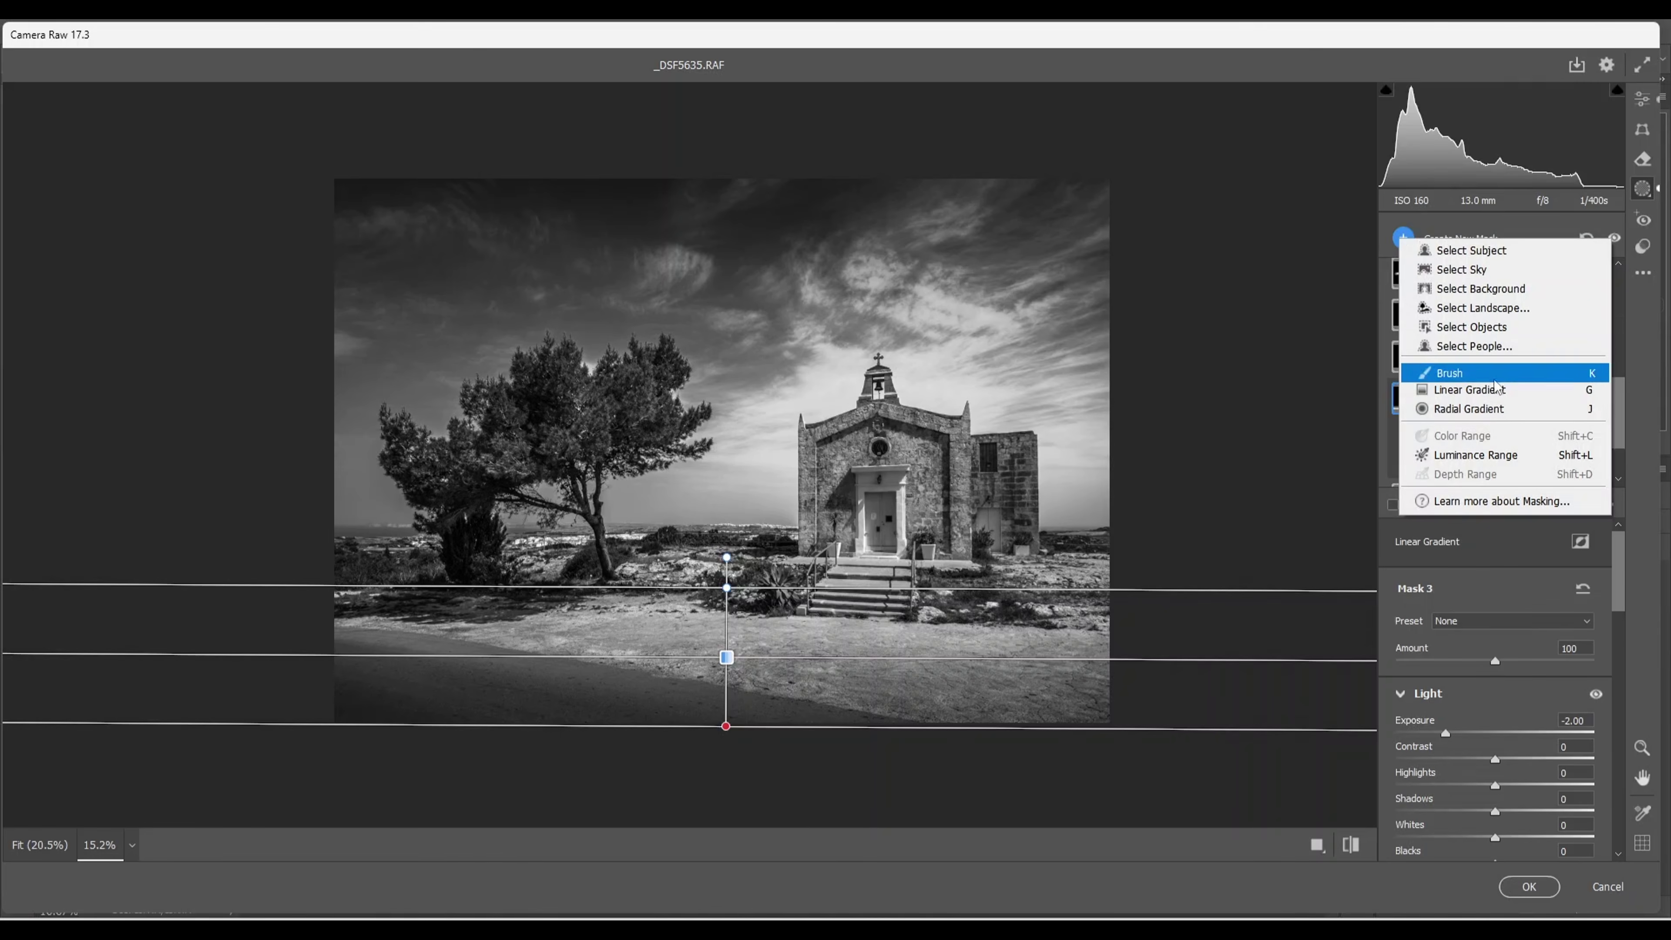
pyautogui.click(1454, 413)
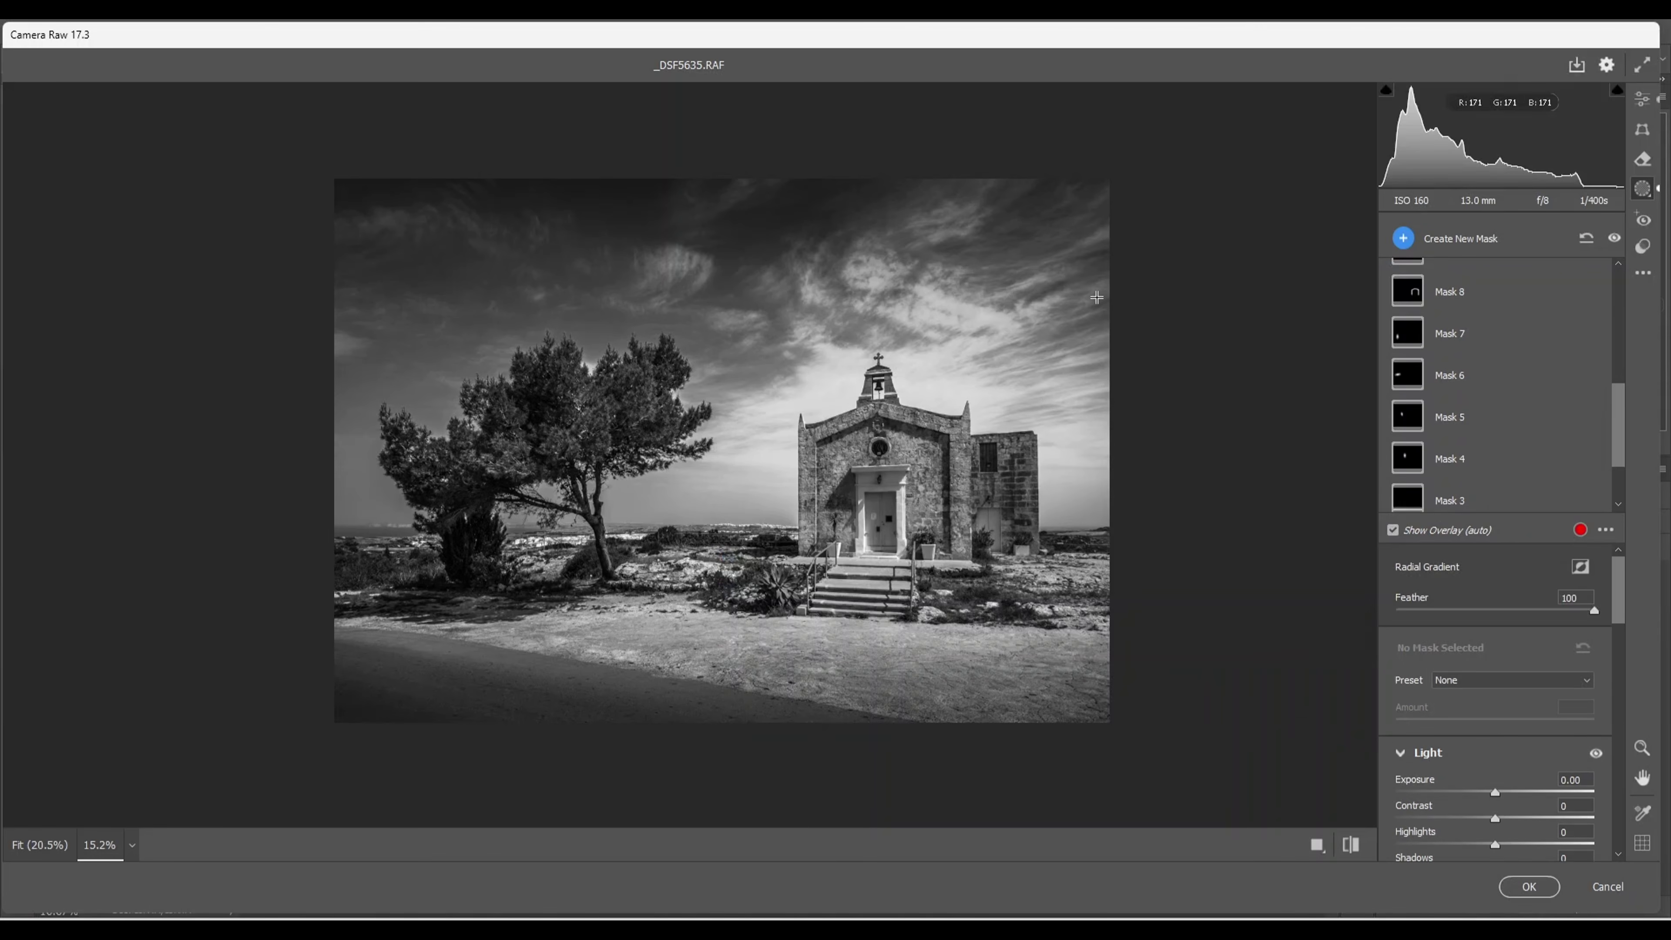
pyautogui.moveTo(1110, 282); pyautogui.dragTo(862, 394)
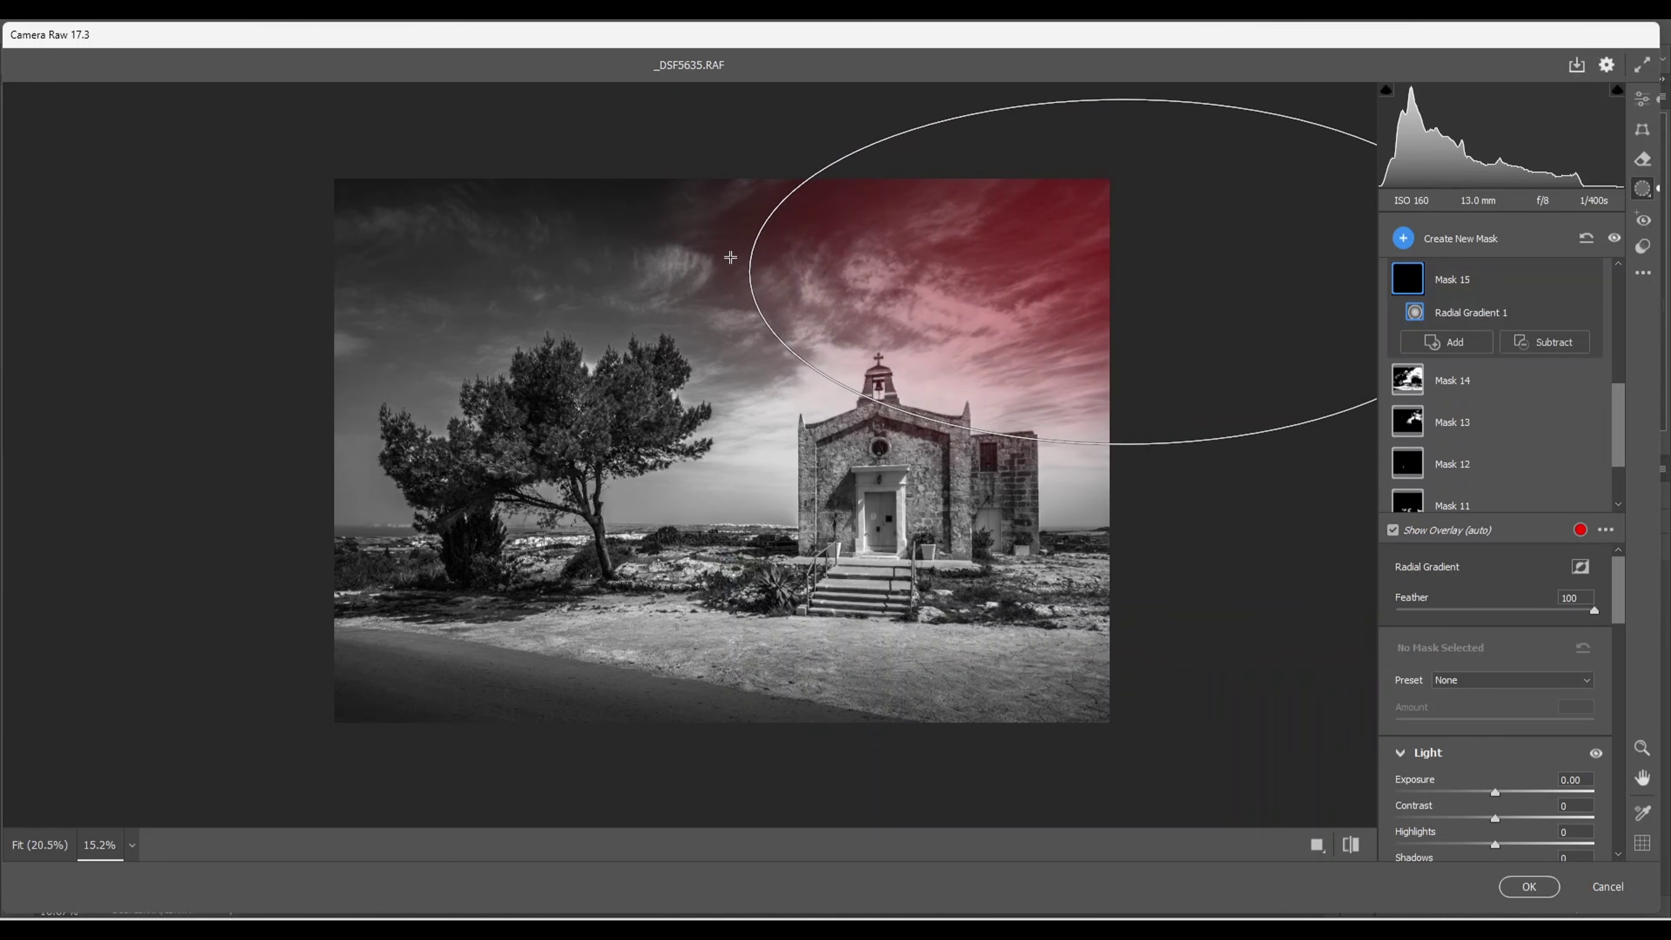
pyautogui.moveTo(742, 275); pyautogui.dragTo(722, 424)
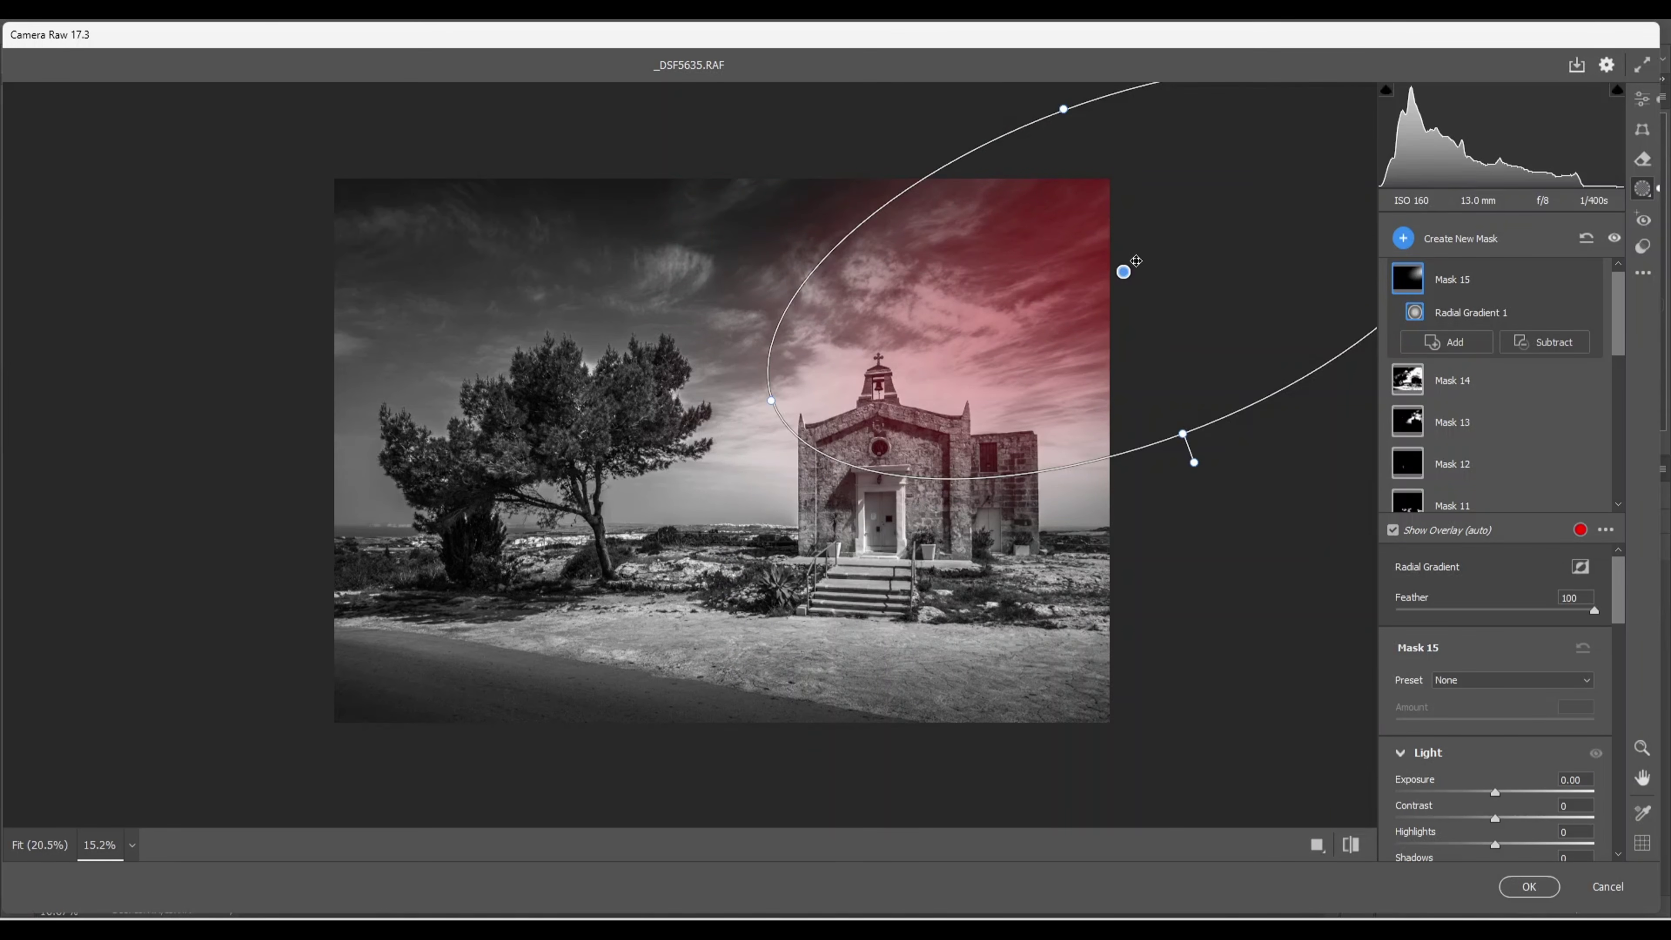
pyautogui.moveTo(1123, 271); pyautogui.dragTo(1124, 294)
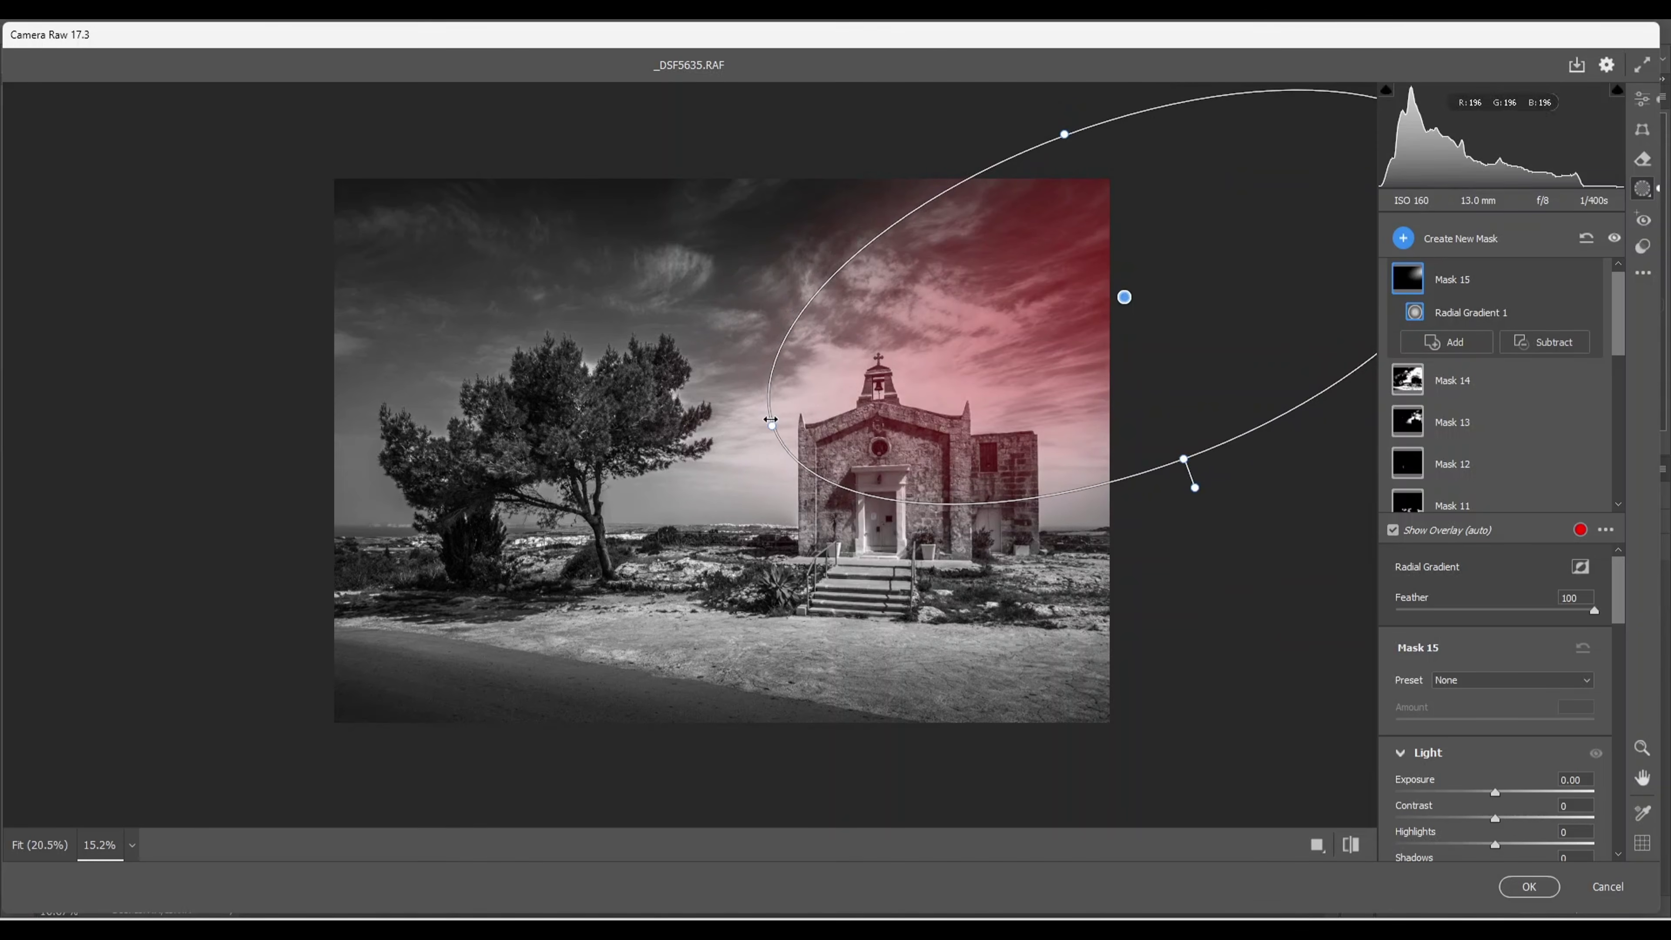
pyautogui.moveTo(765, 420); pyautogui.dragTo(644, 528)
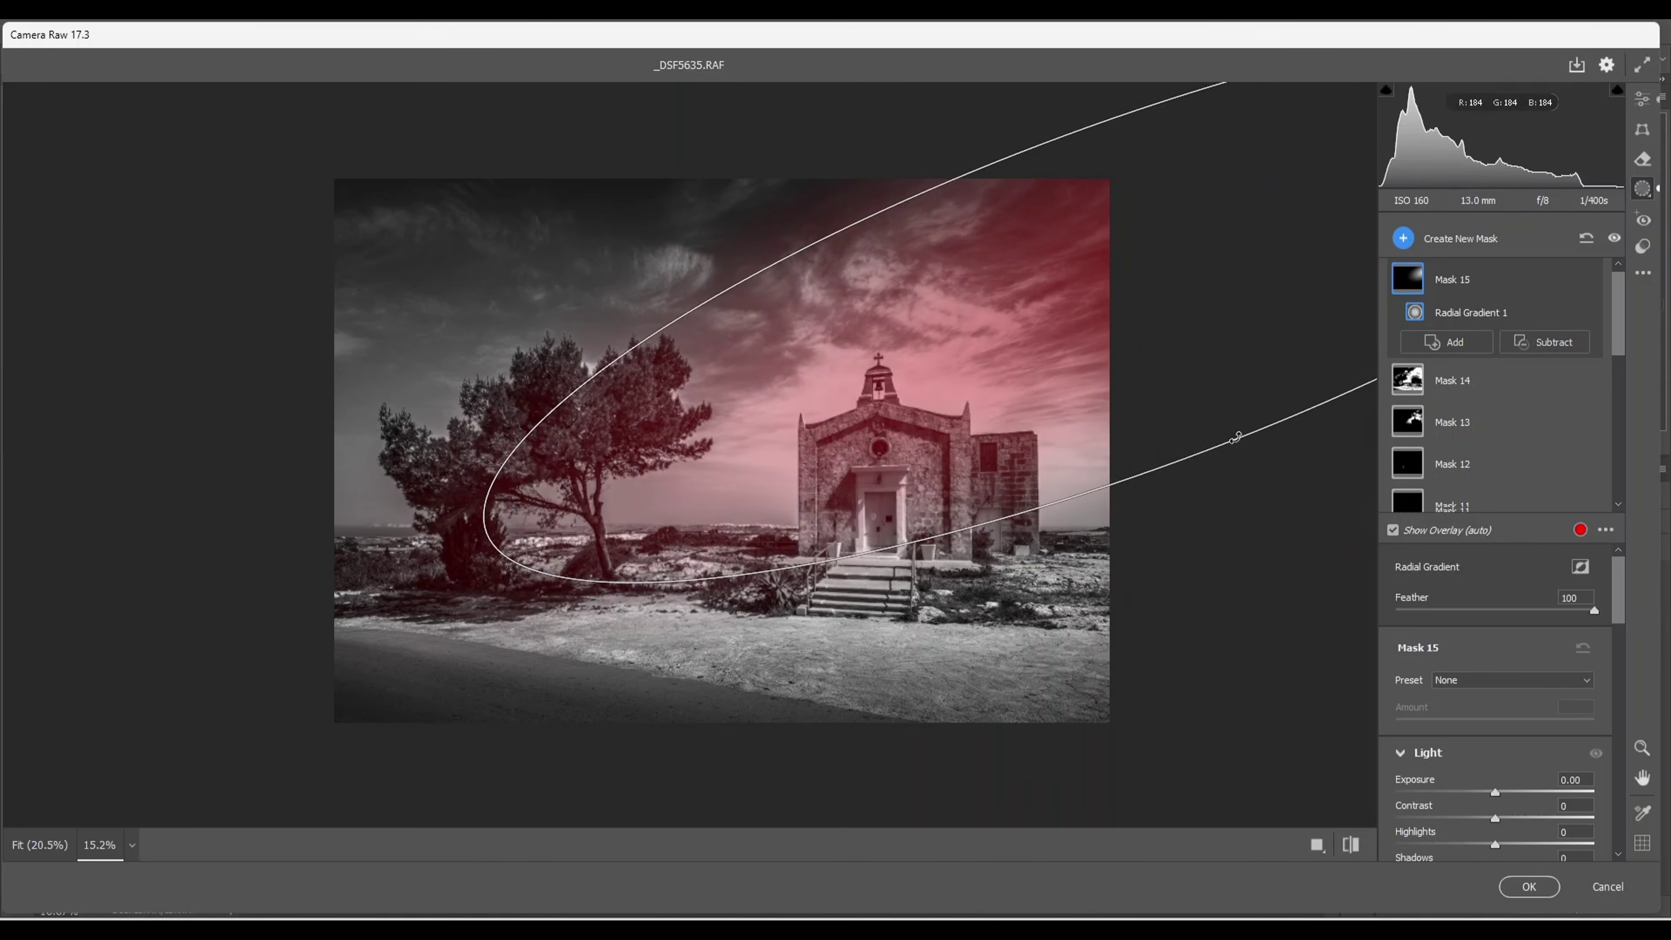
pyautogui.moveTo(1184, 458); pyautogui.dragTo(1199, 482)
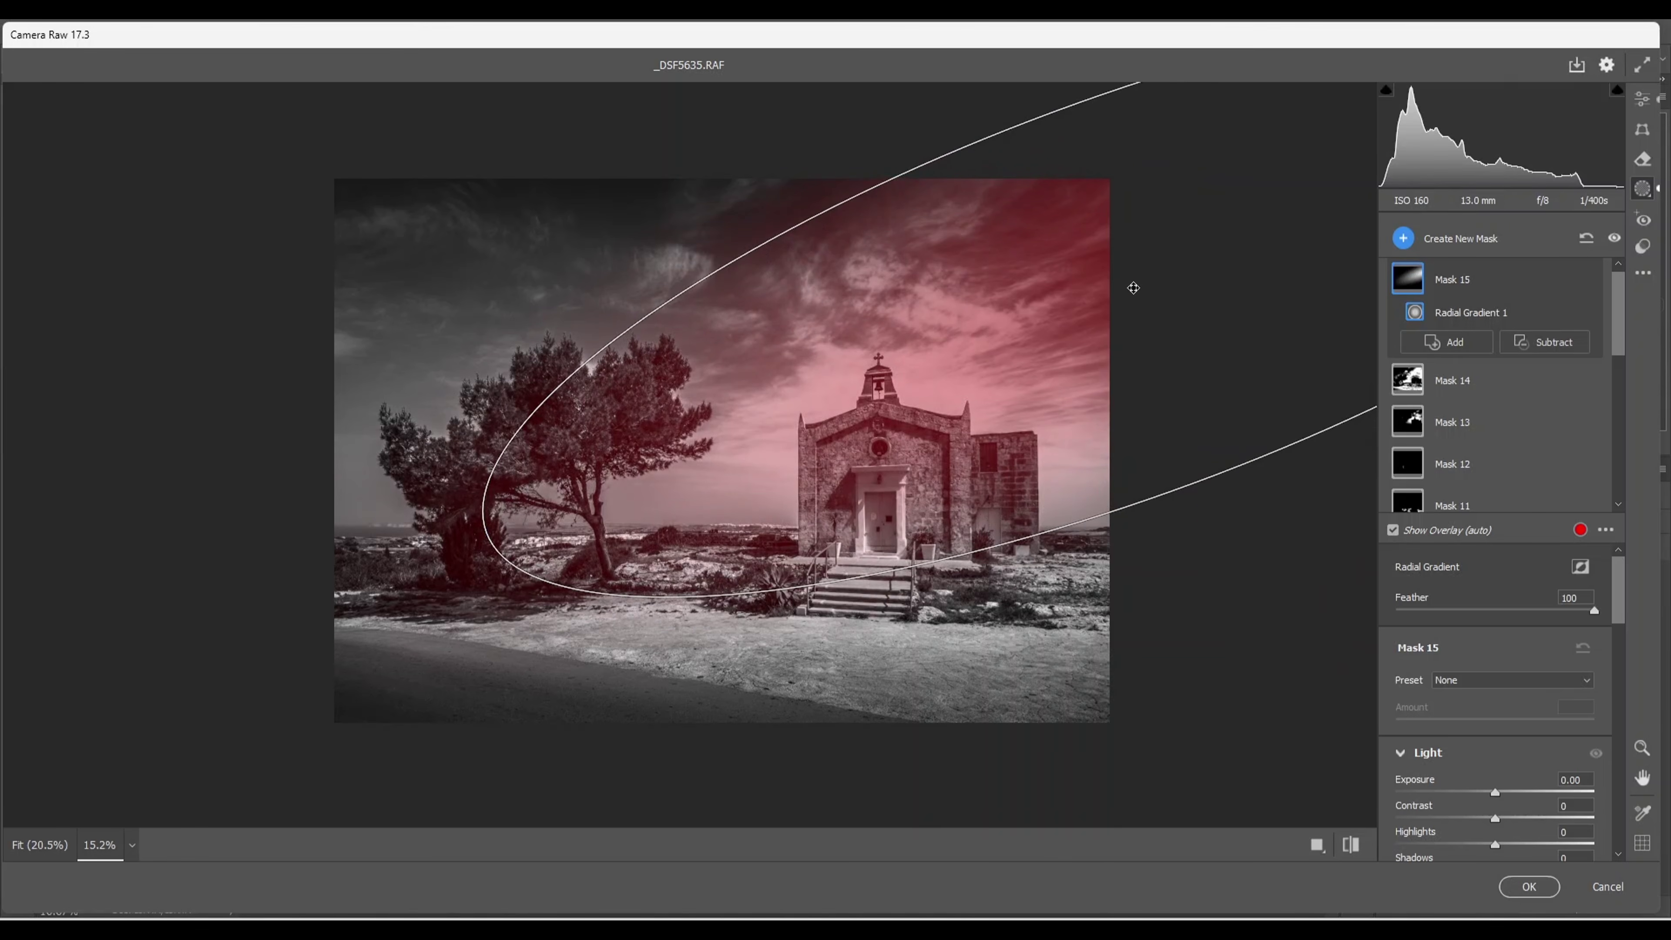
pyautogui.moveTo(1122, 293); pyautogui.dragTo(1121, 318)
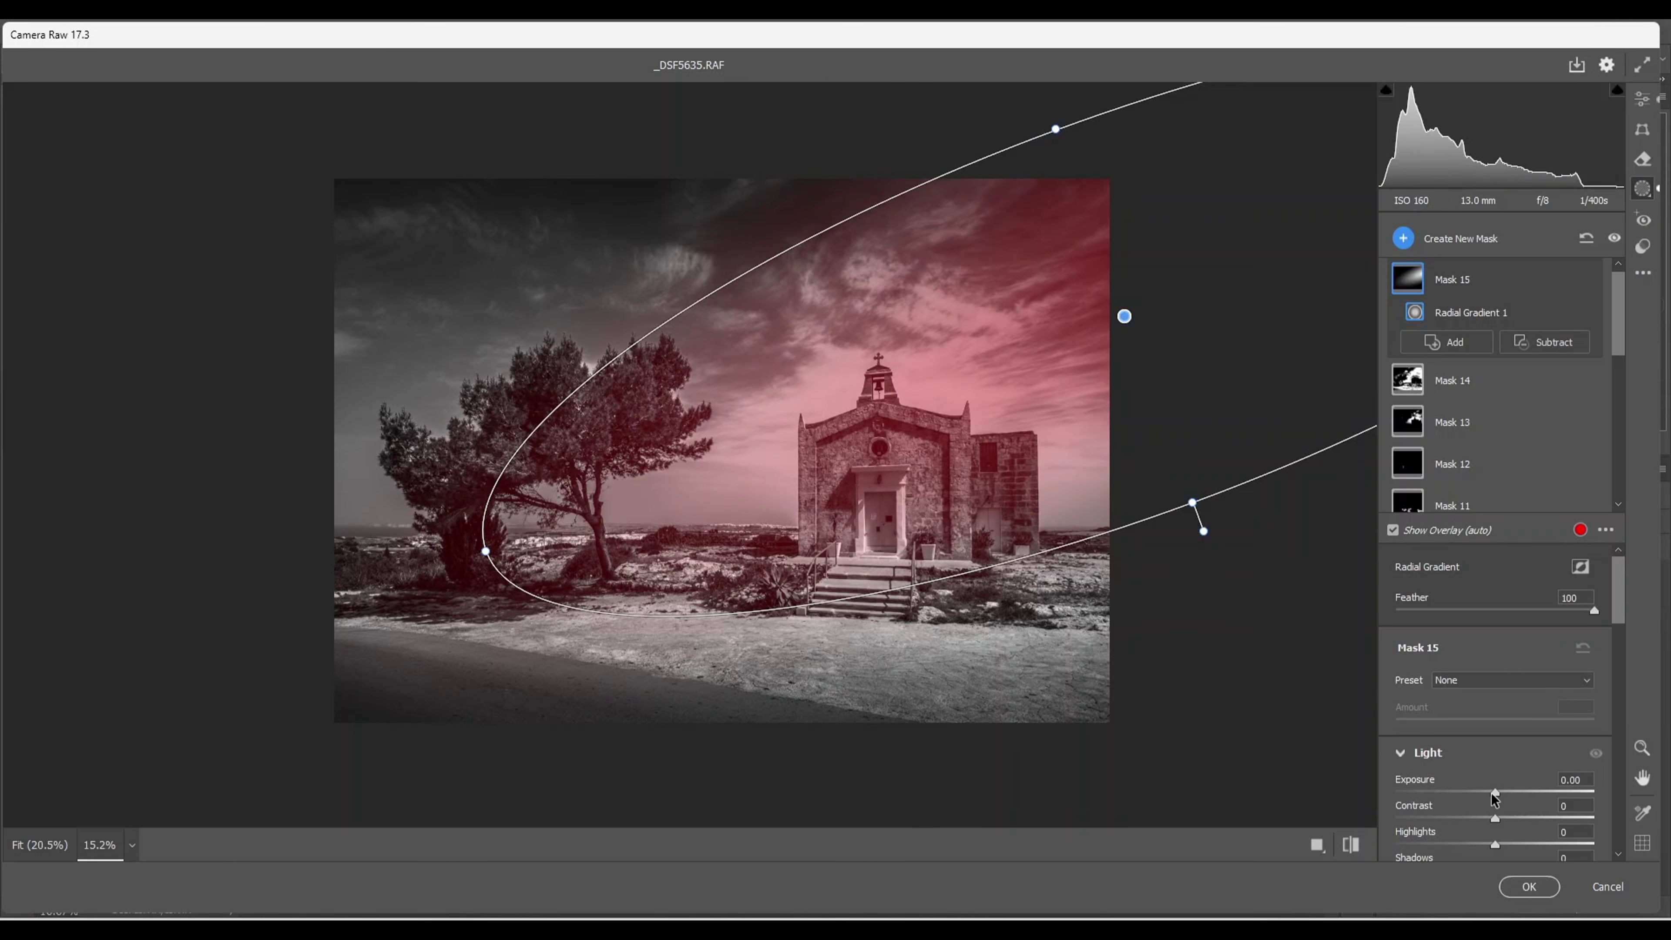
# Step: Set the radial gradient mask's Exposure to +0.40 and Dehaze to -29
pyautogui.moveTo(1497, 798); pyautogui.dragTo(1507, 796)
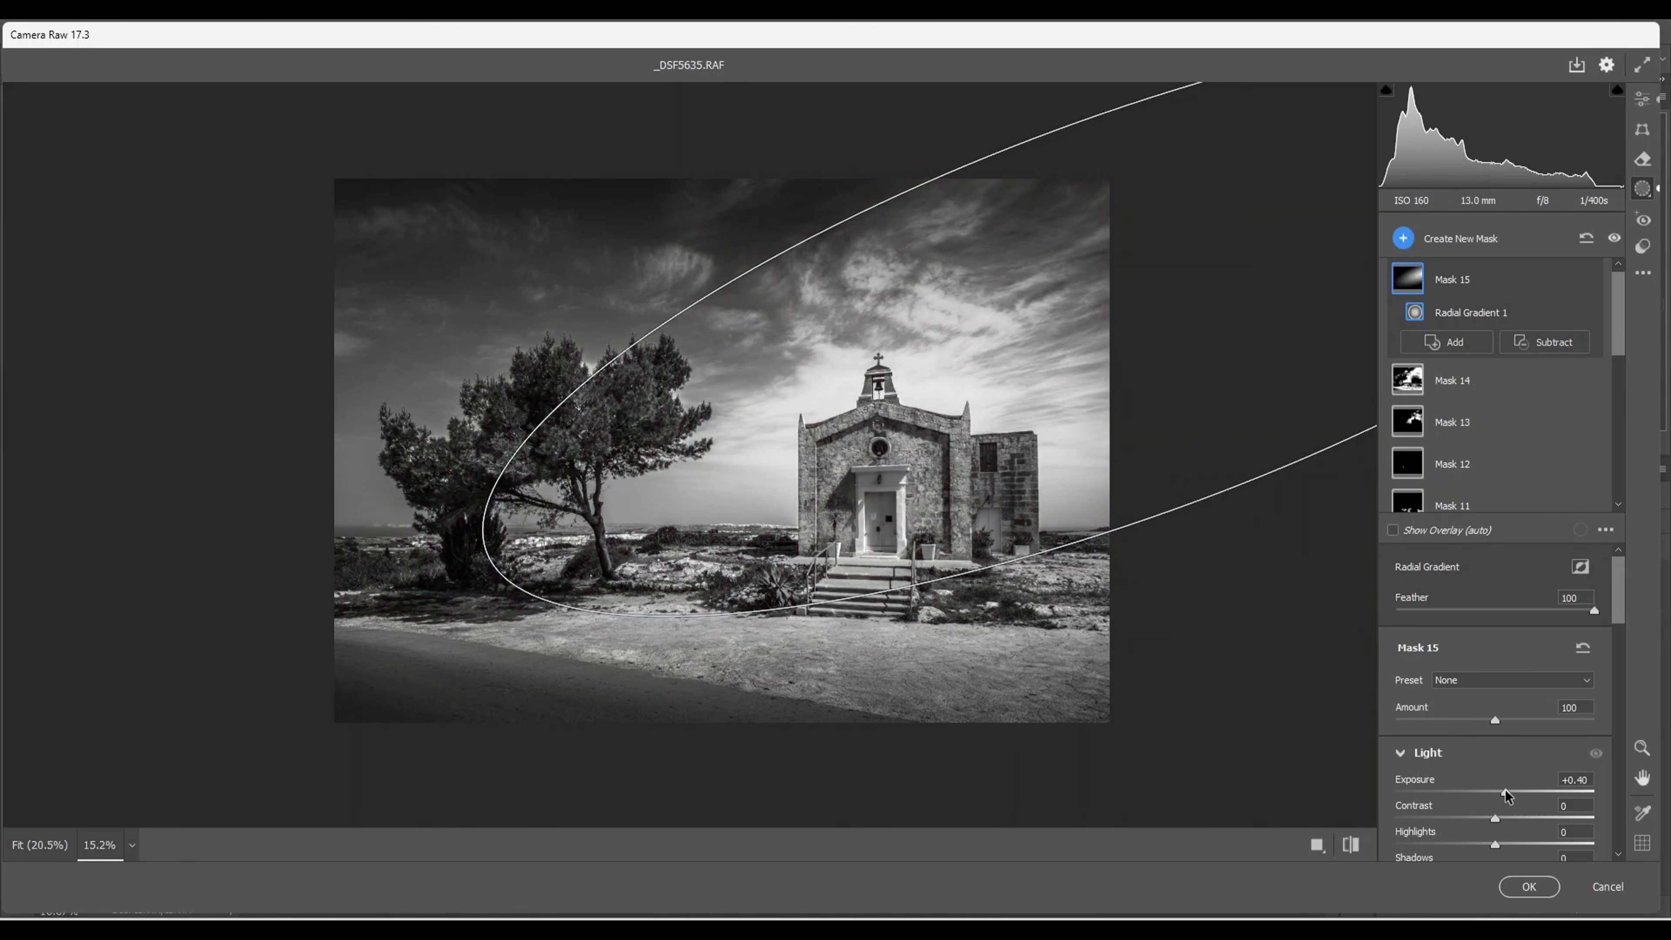
pyautogui.moveTo(1623, 619); pyautogui.dragTo(1577, 742)
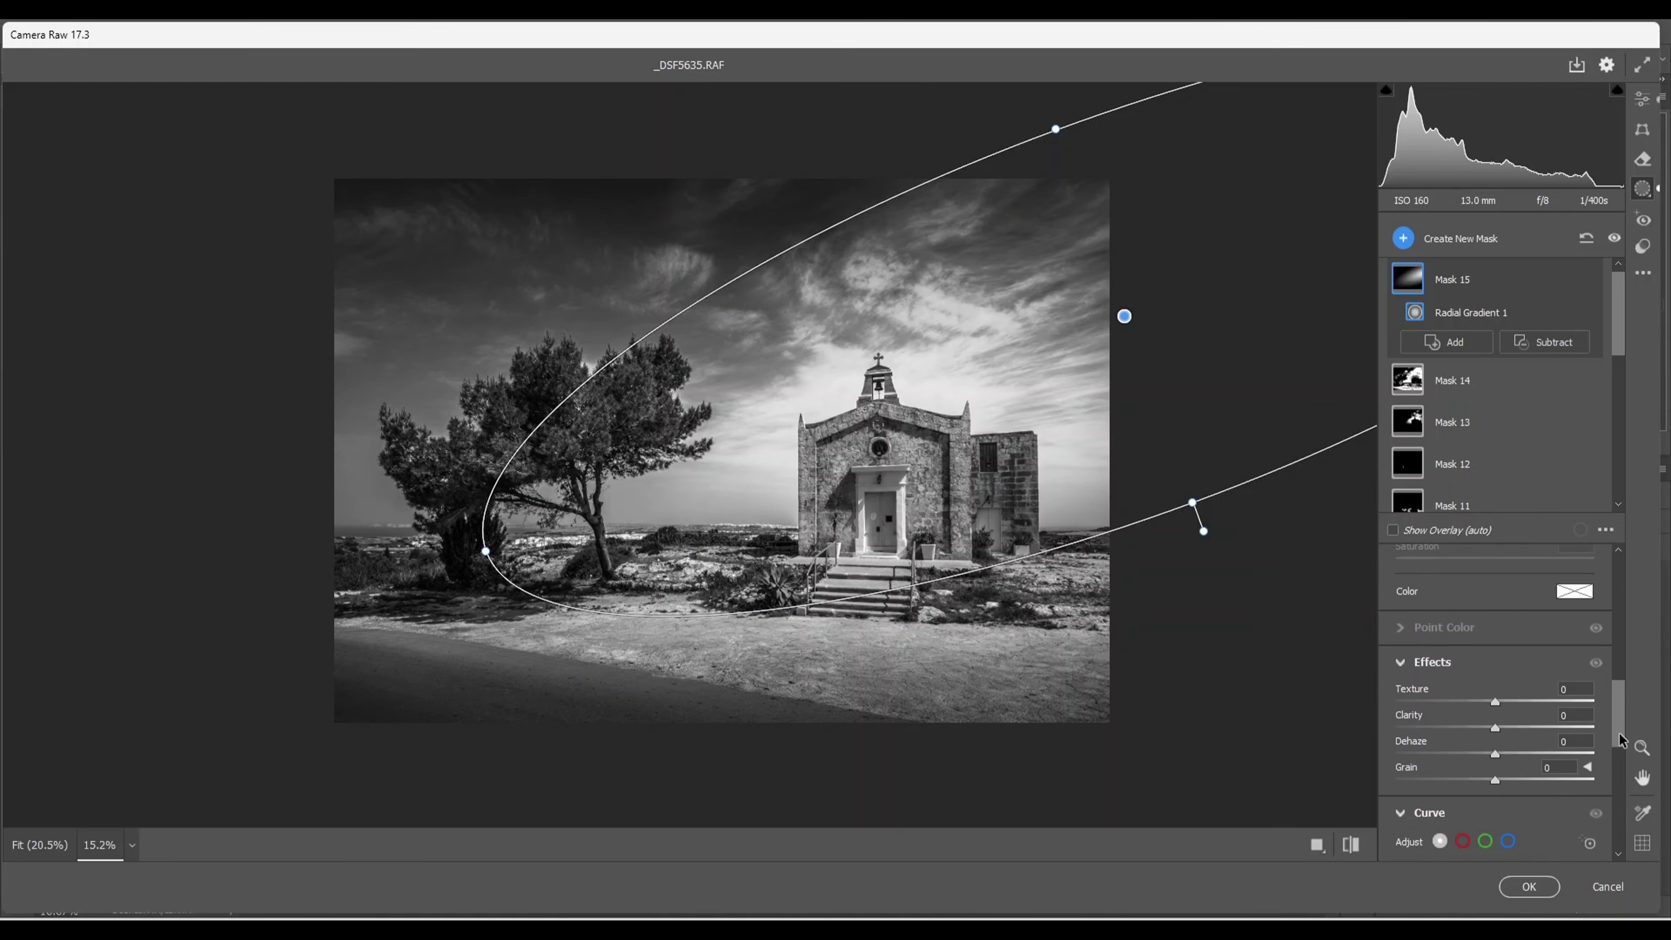
pyautogui.click(1495, 752)
pyautogui.moveTo(1481, 752); pyautogui.dragTo(1458, 758)
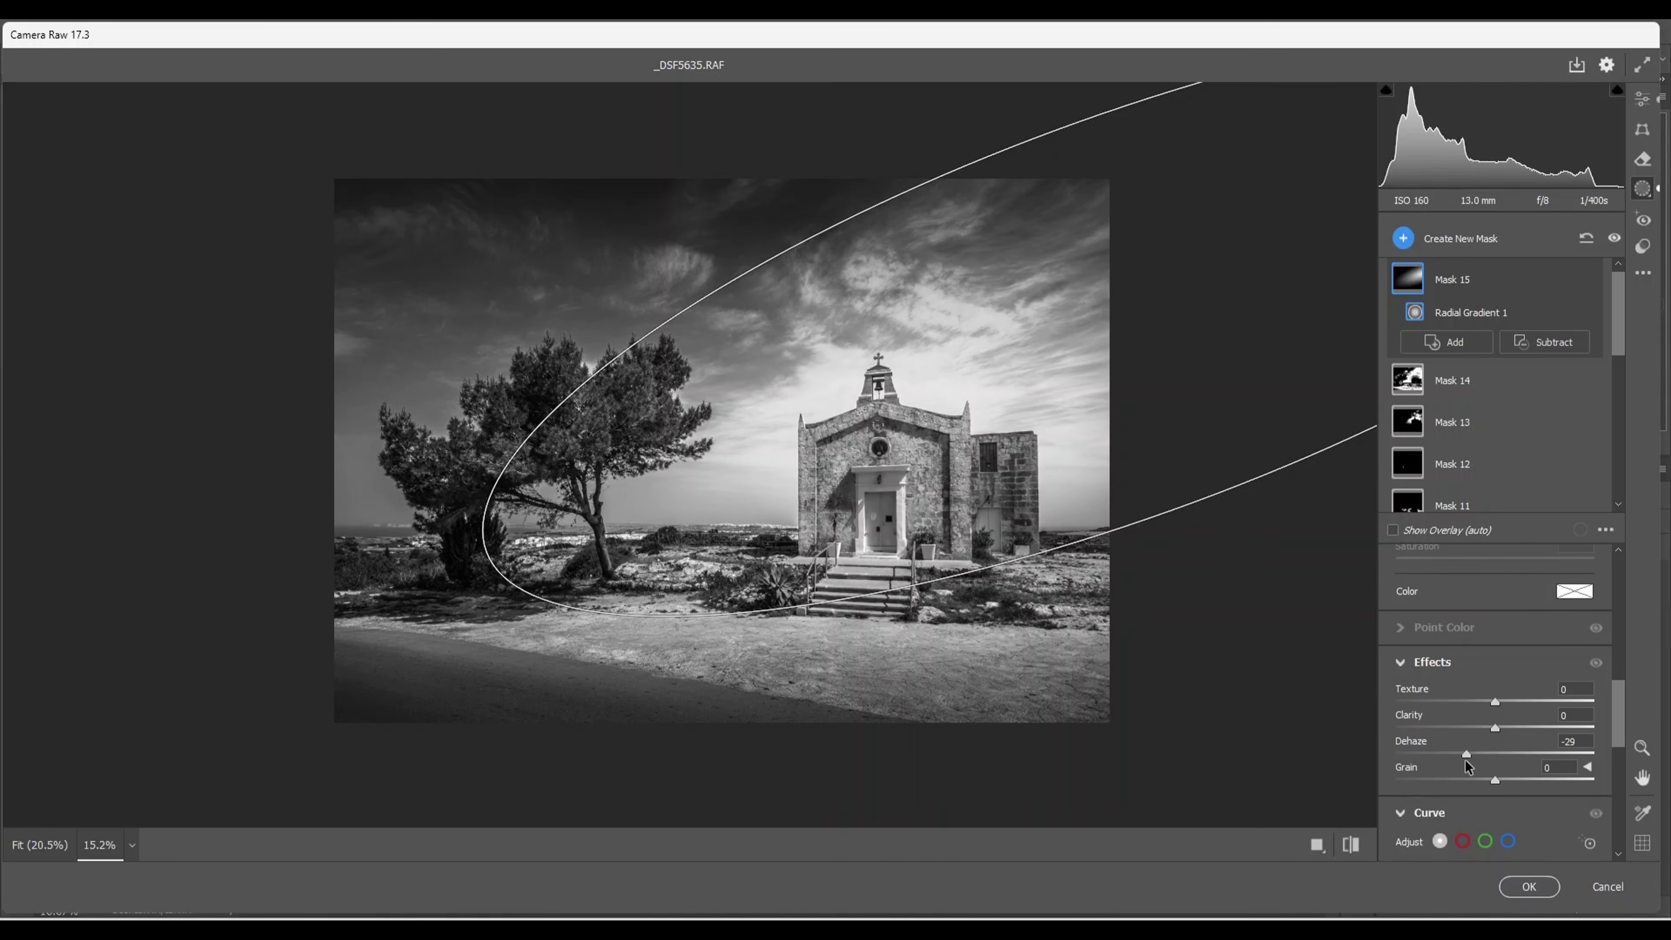
# Step: Add a second radial gradient mask of matching shape over the sky, chapel and tree, and invert it
pyautogui.moveTo(1326, 558)
pyautogui.click(1403, 238)
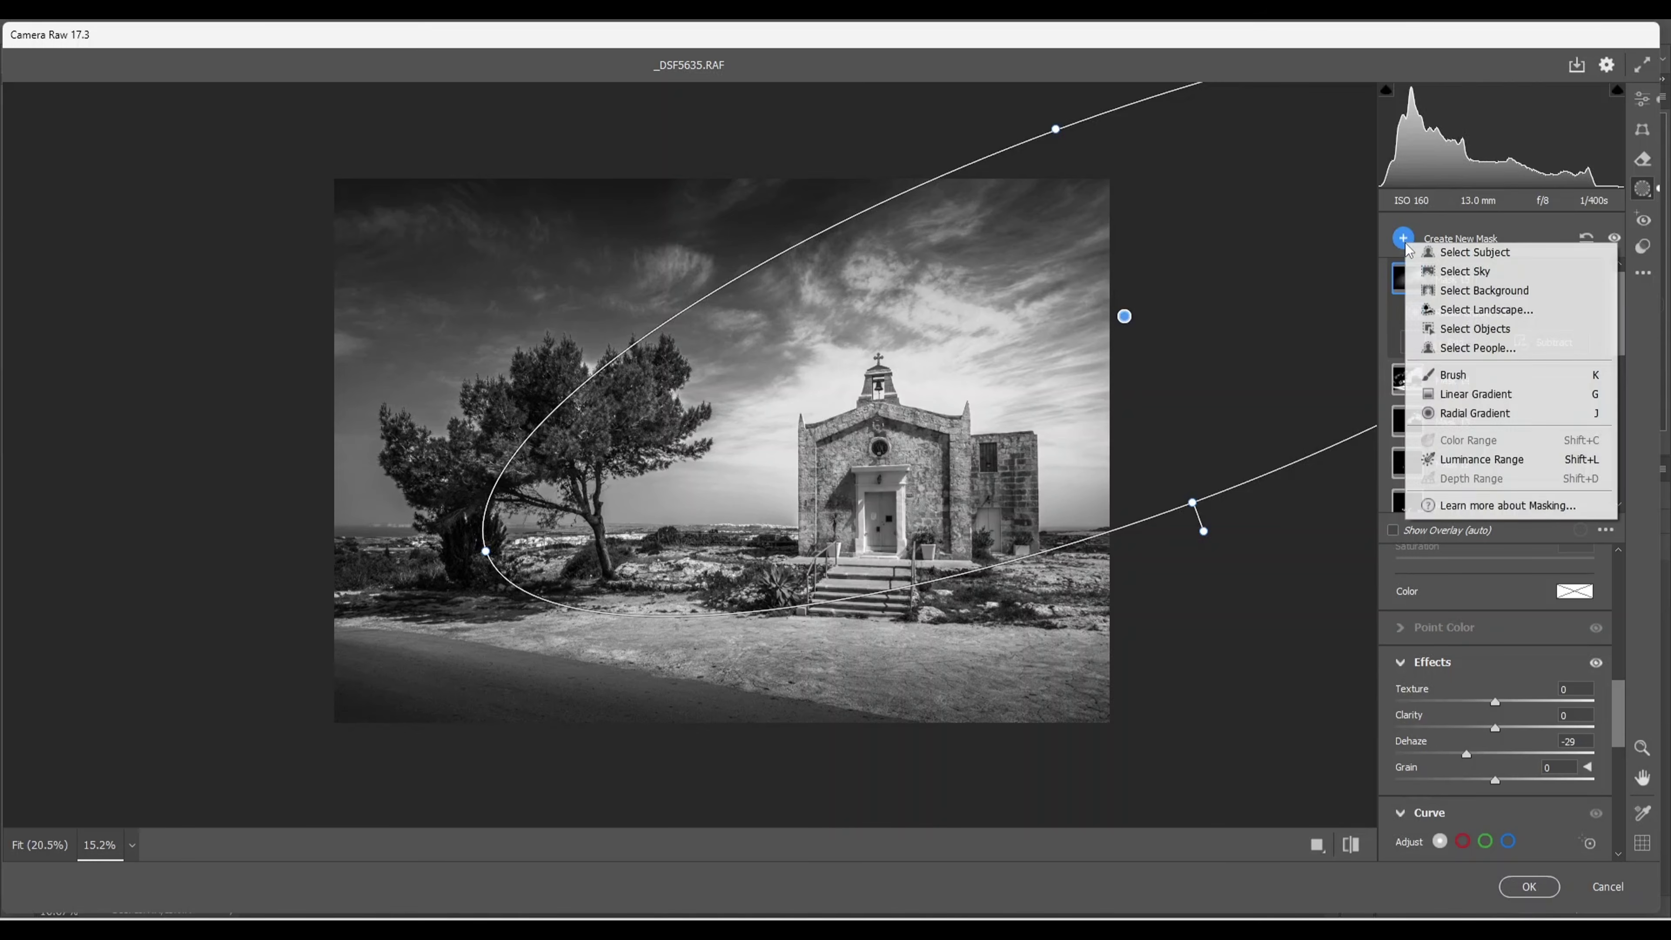
pyautogui.click(1468, 419)
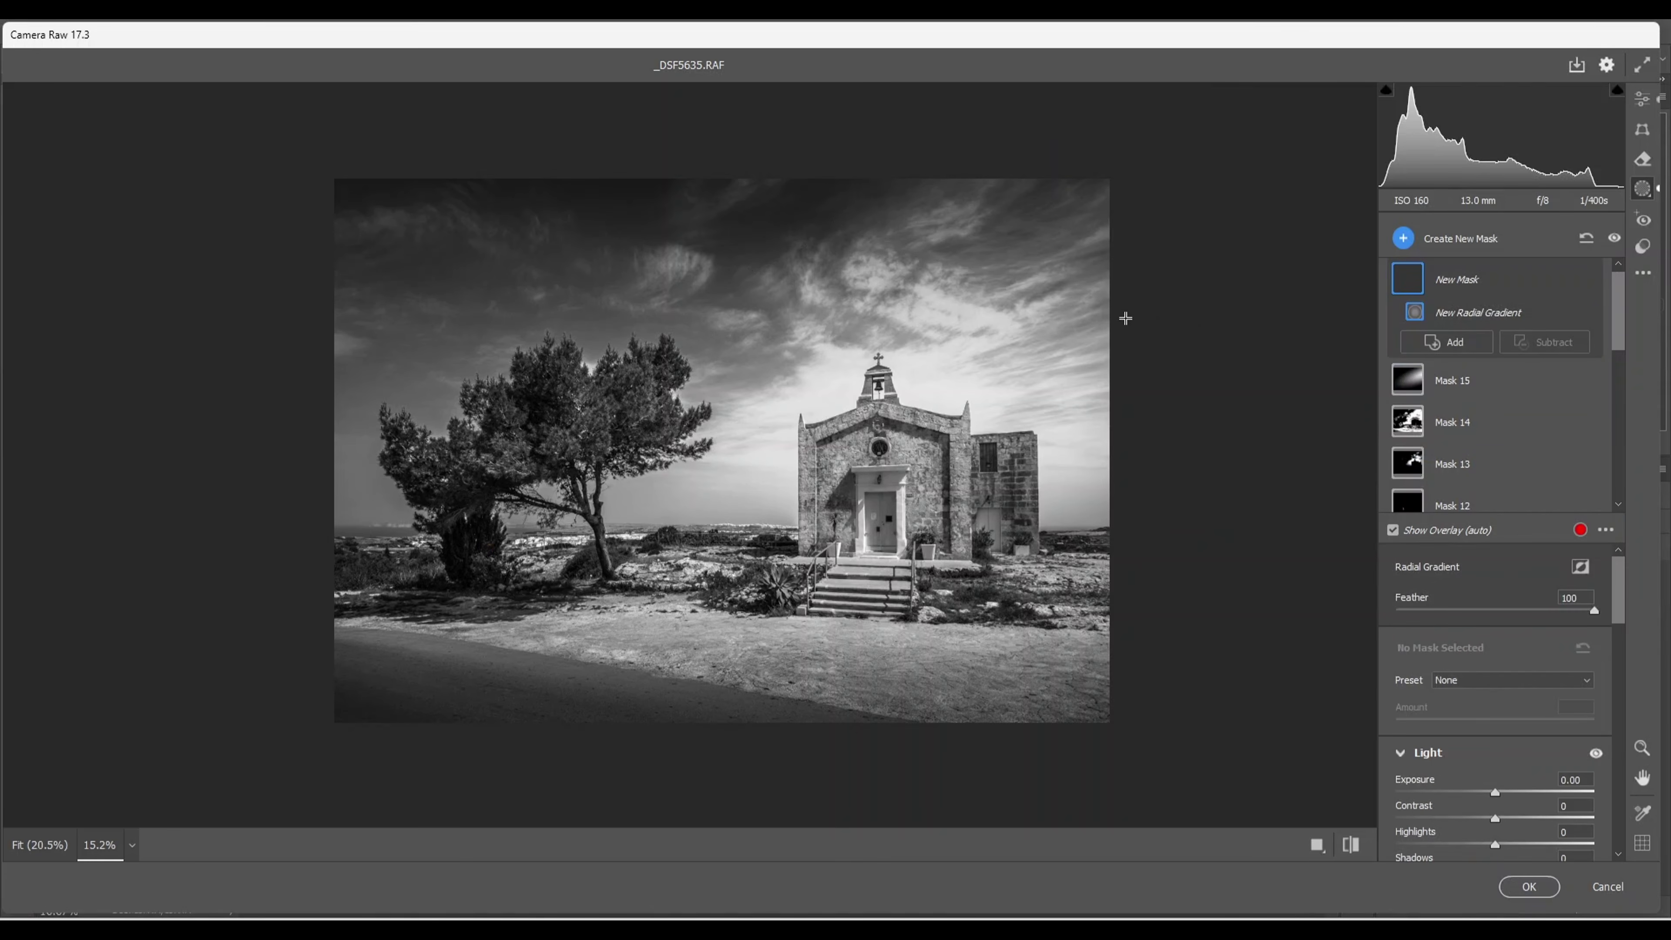
pyautogui.moveTo(1118, 316); pyautogui.dragTo(932, 526)
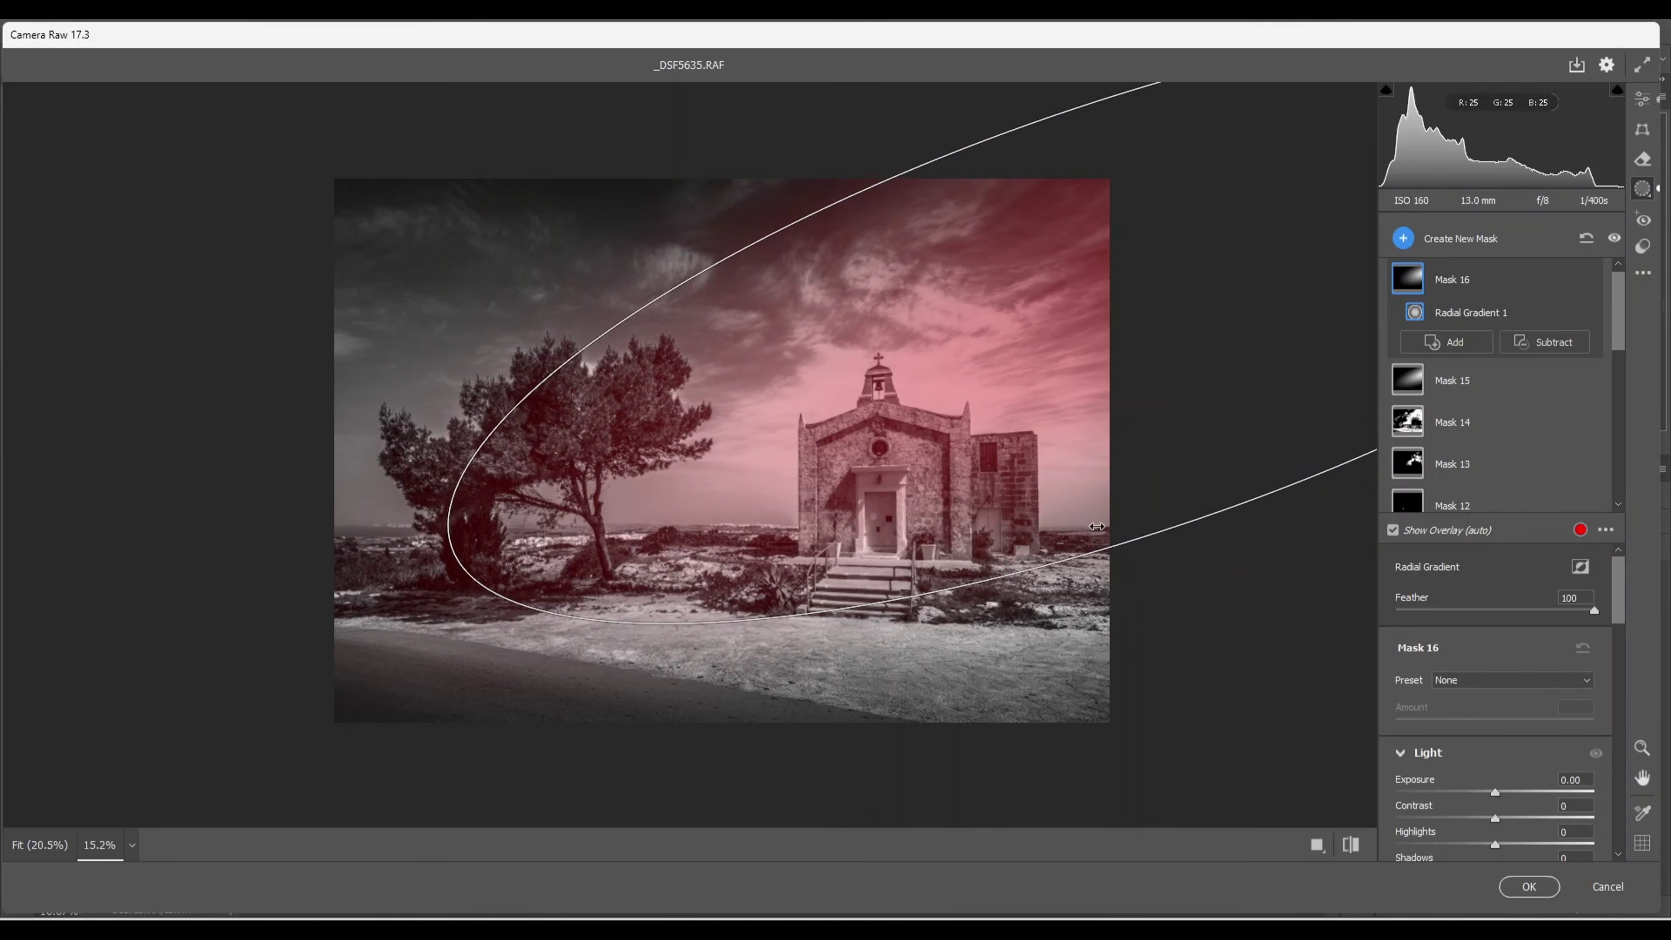
pyautogui.click(1580, 565)
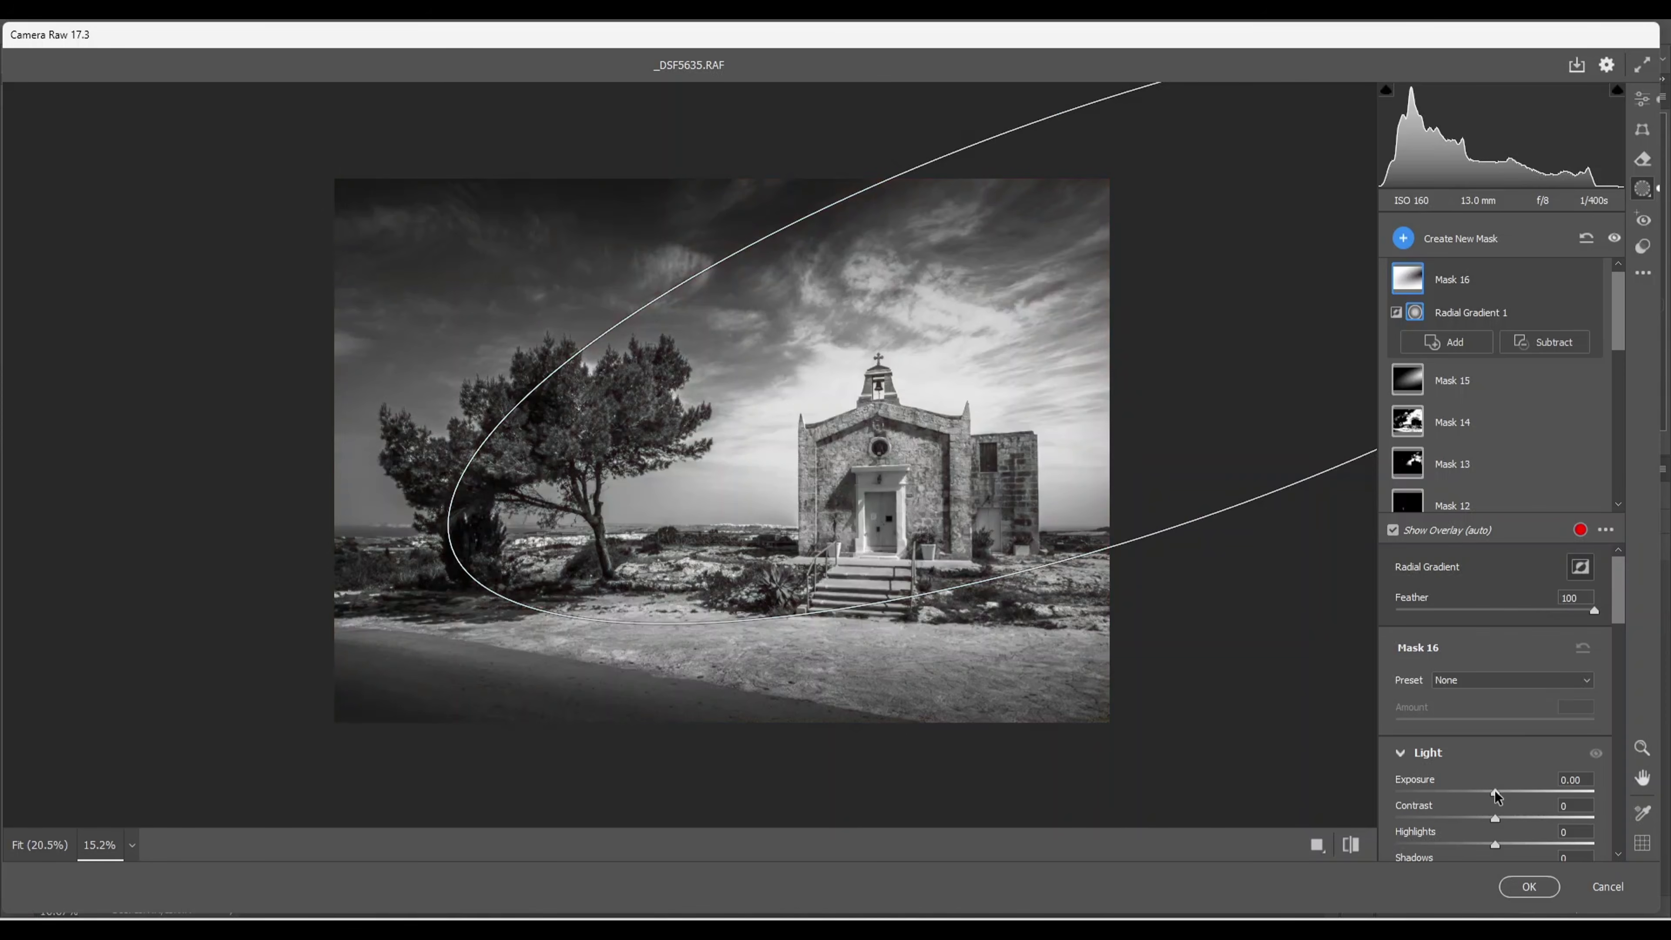
# Step: Set the inverted radial mask's Exposure to -0.55 and apply the Camera Raw edits to open the photo in Photoshop
pyautogui.moveTo(1496, 794); pyautogui.dragTo(1481, 798)
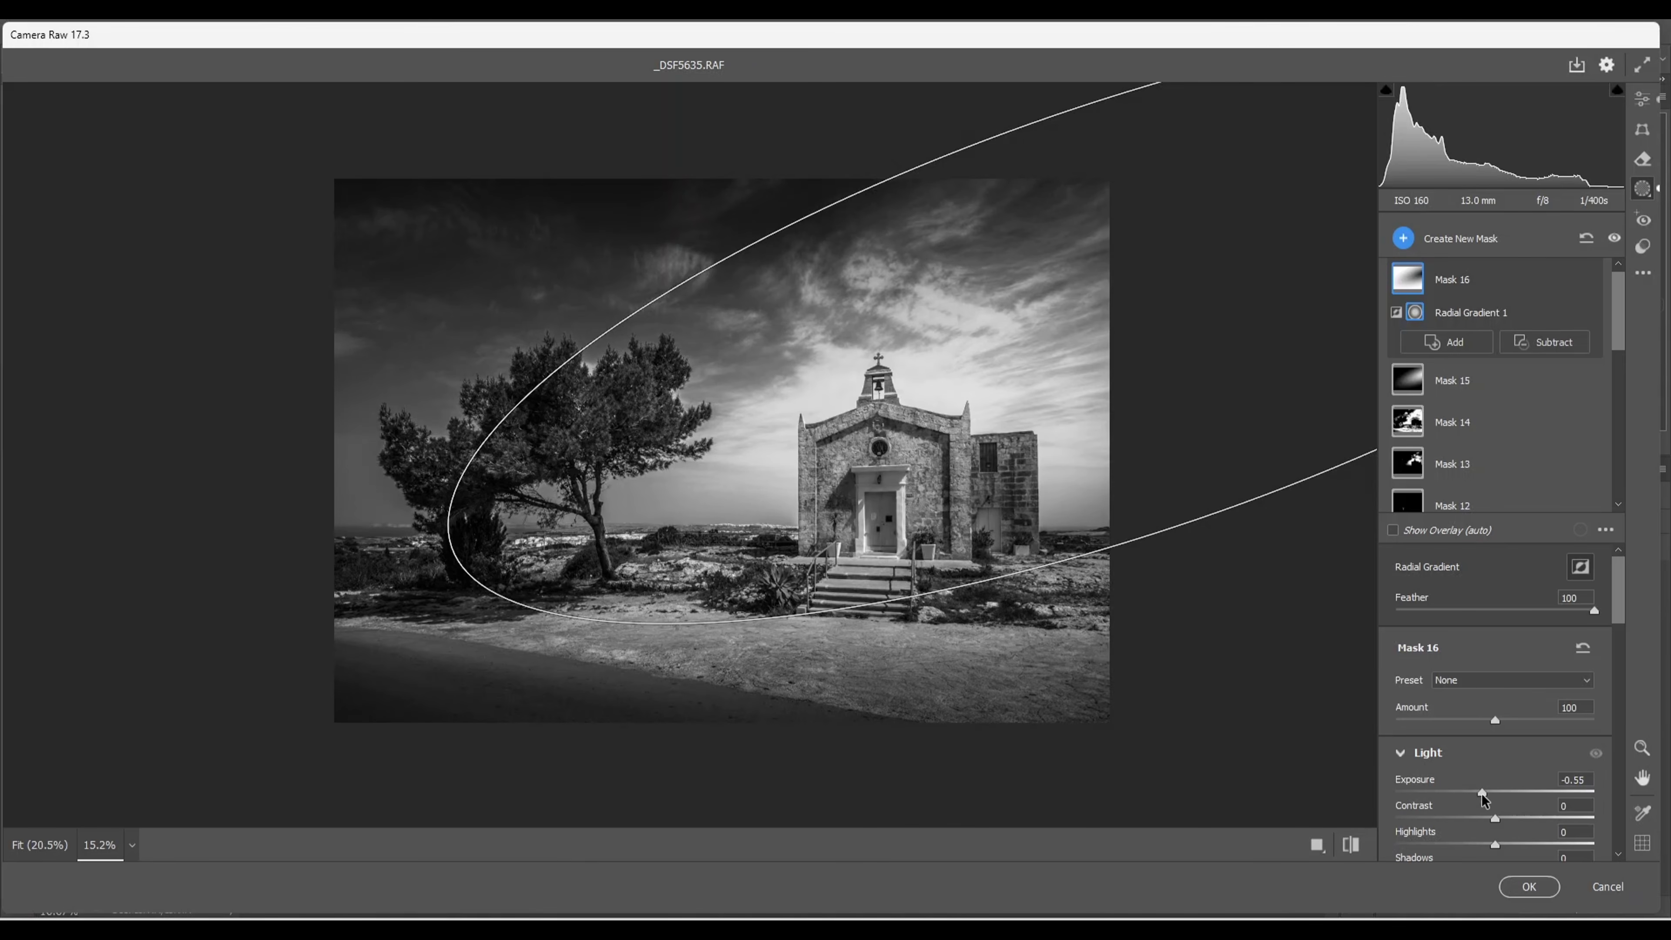
pyautogui.moveTo(1300, 629)
pyautogui.click(1642, 102)
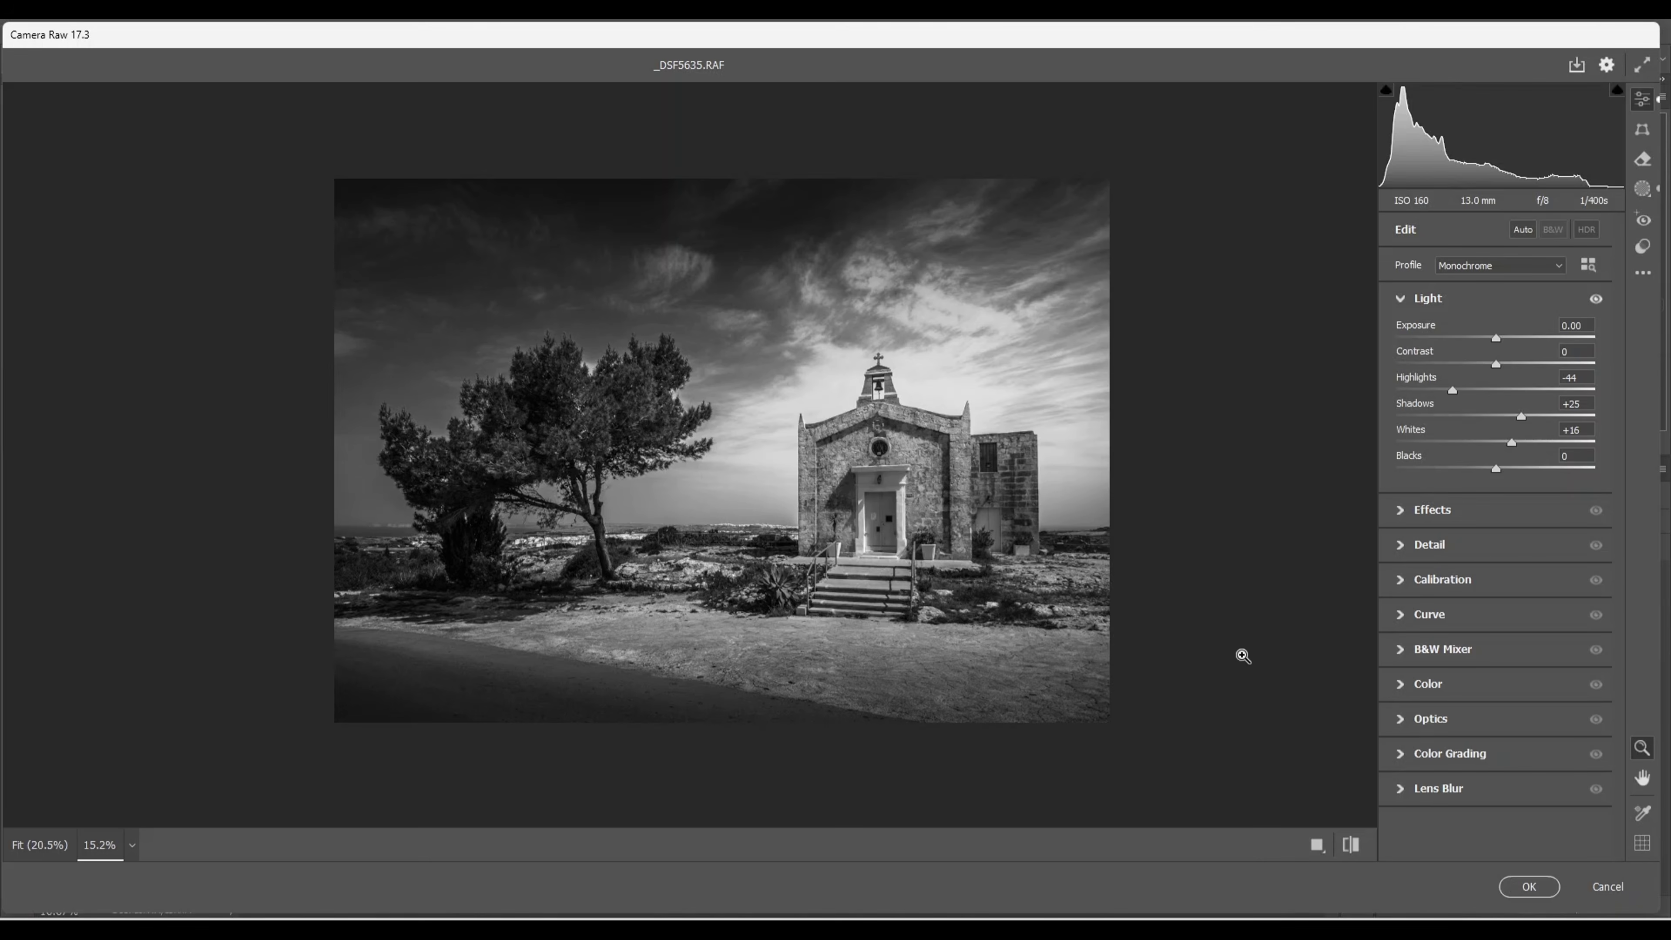
pyautogui.click(1523, 885)
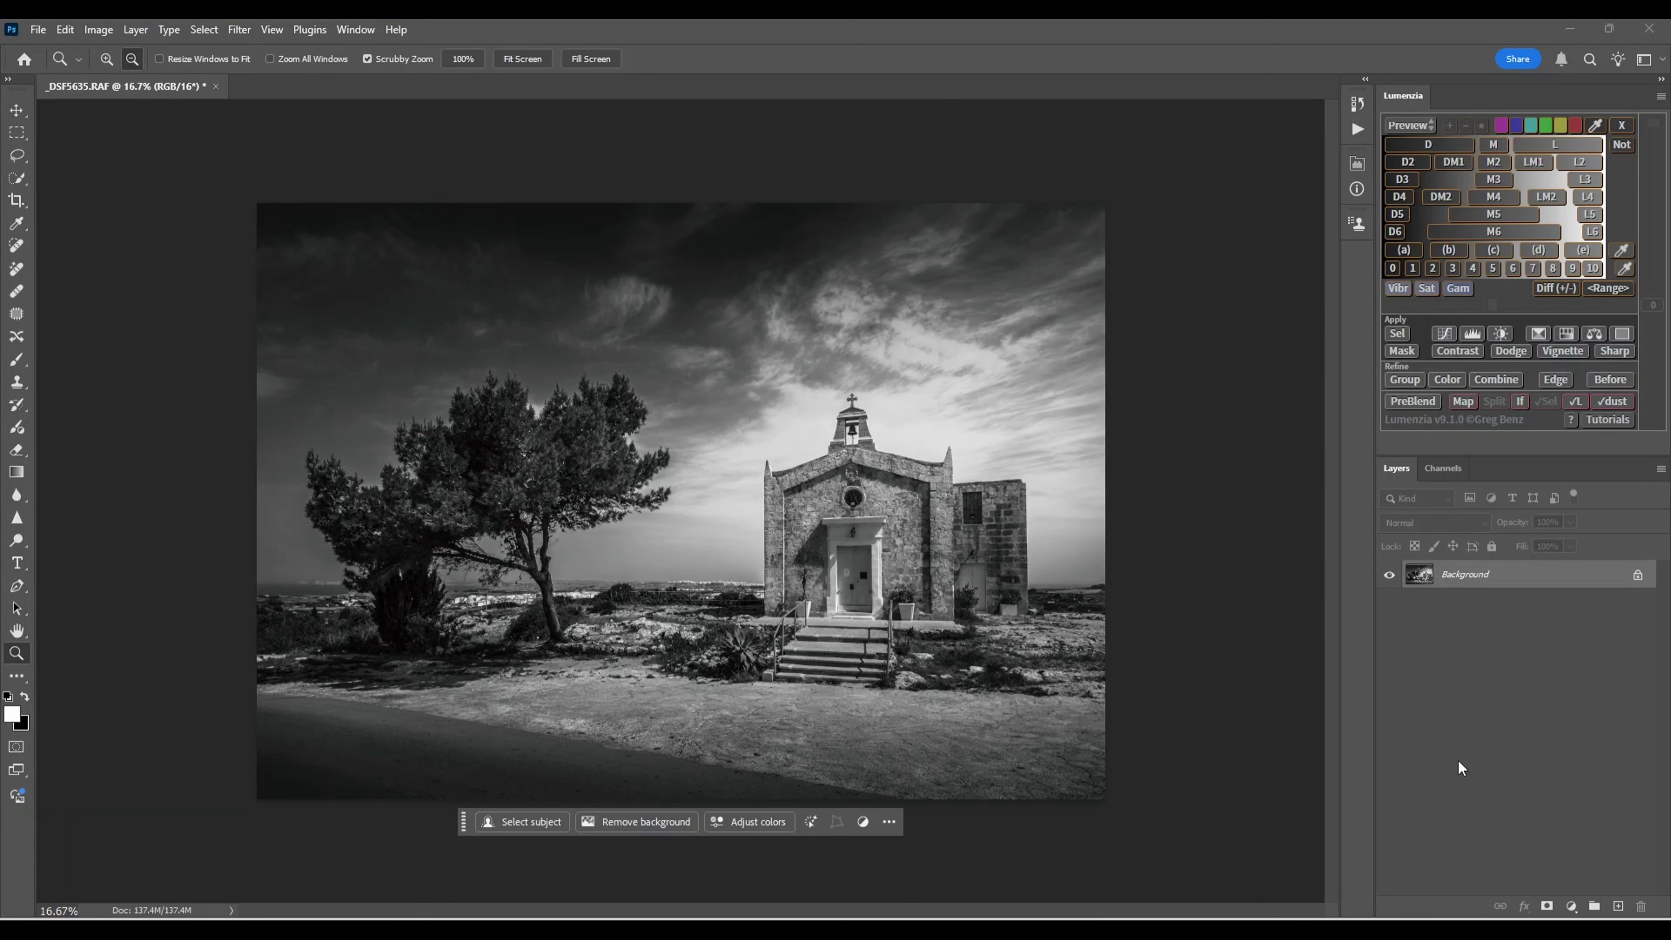
# Step: Add a Curves adjustment layer above the Background using the Linear Contrast (RGB) preset
pyautogui.click(1570, 907)
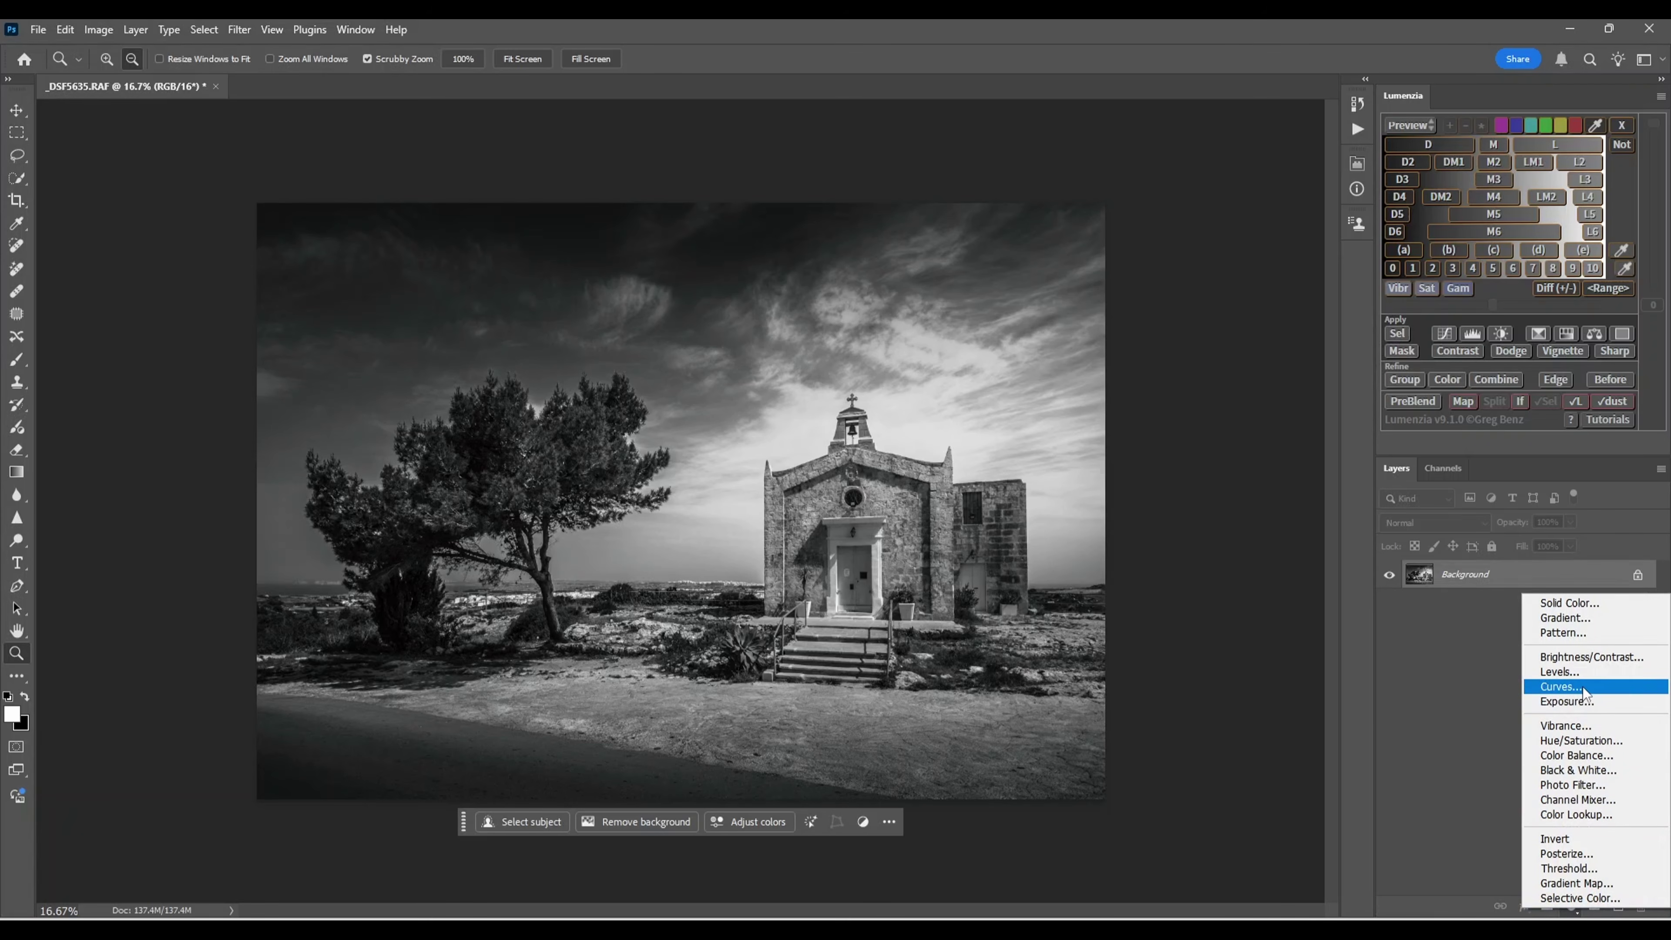
pyautogui.click(1560, 685)
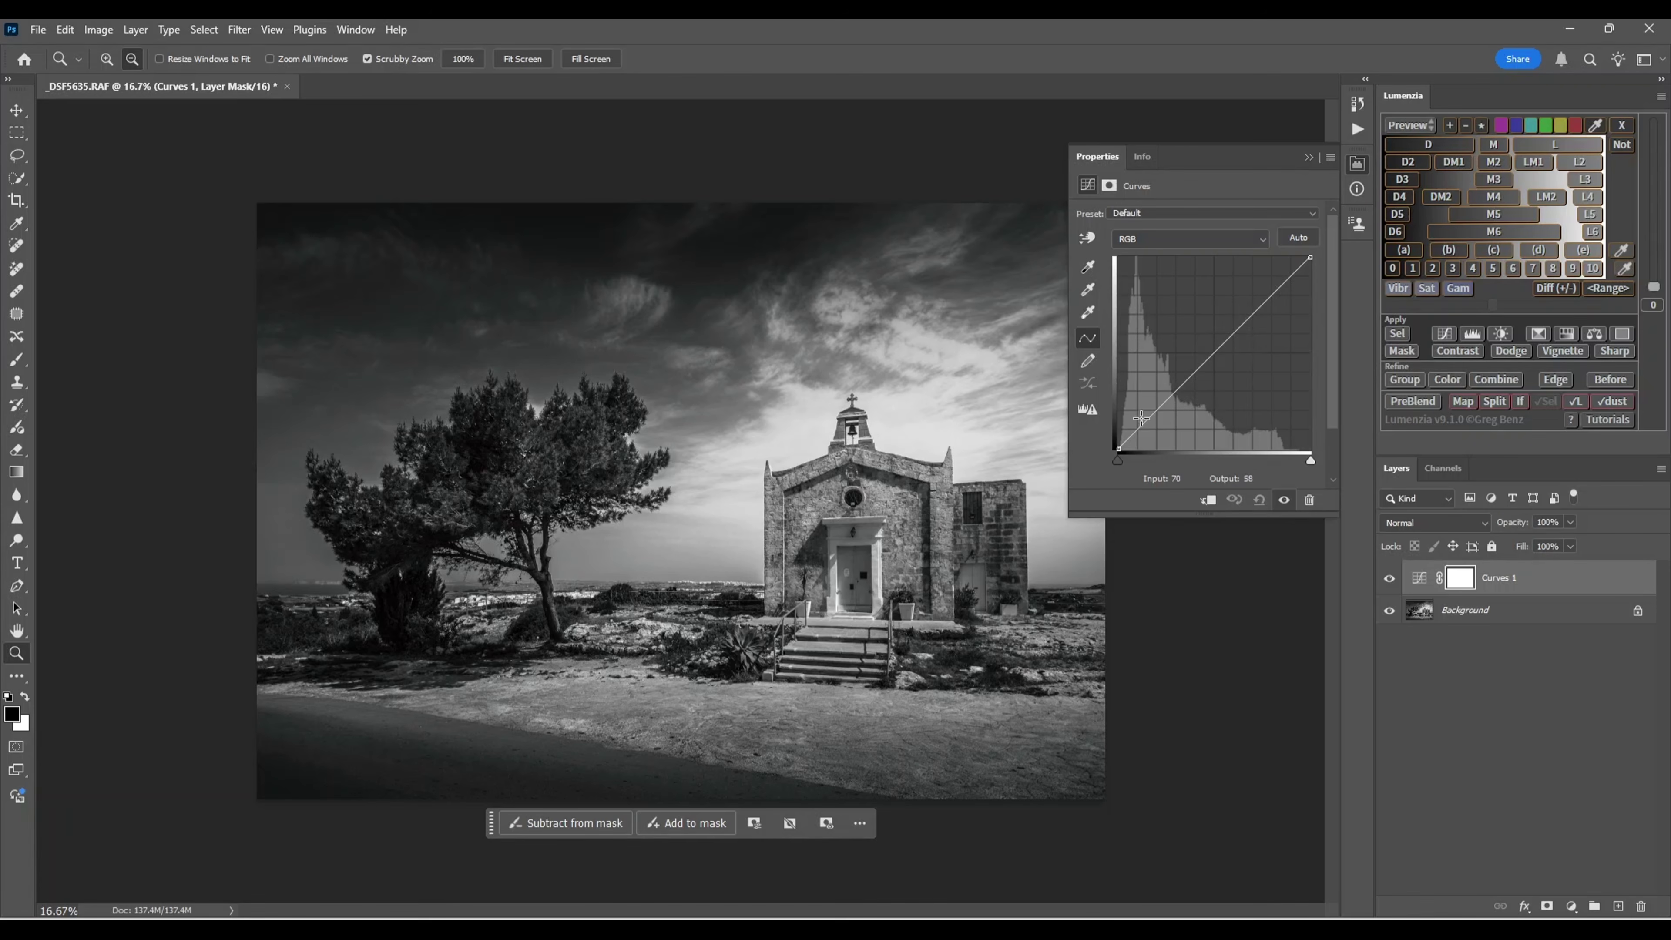
pyautogui.click(1315, 215)
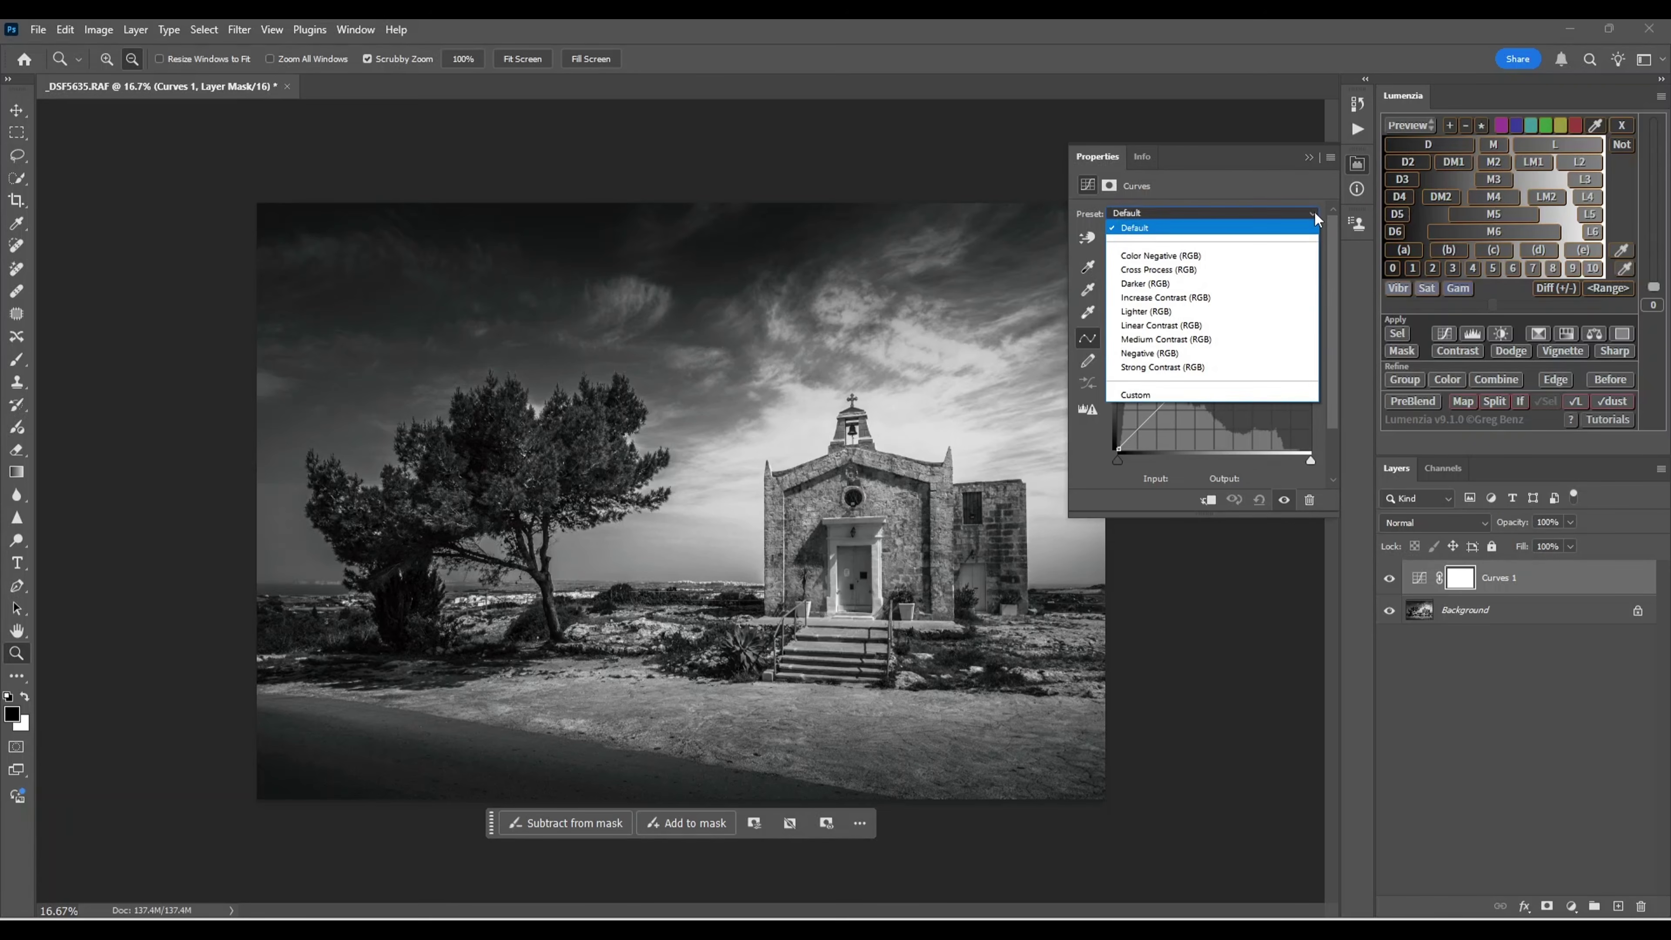
pyautogui.click(1150, 328)
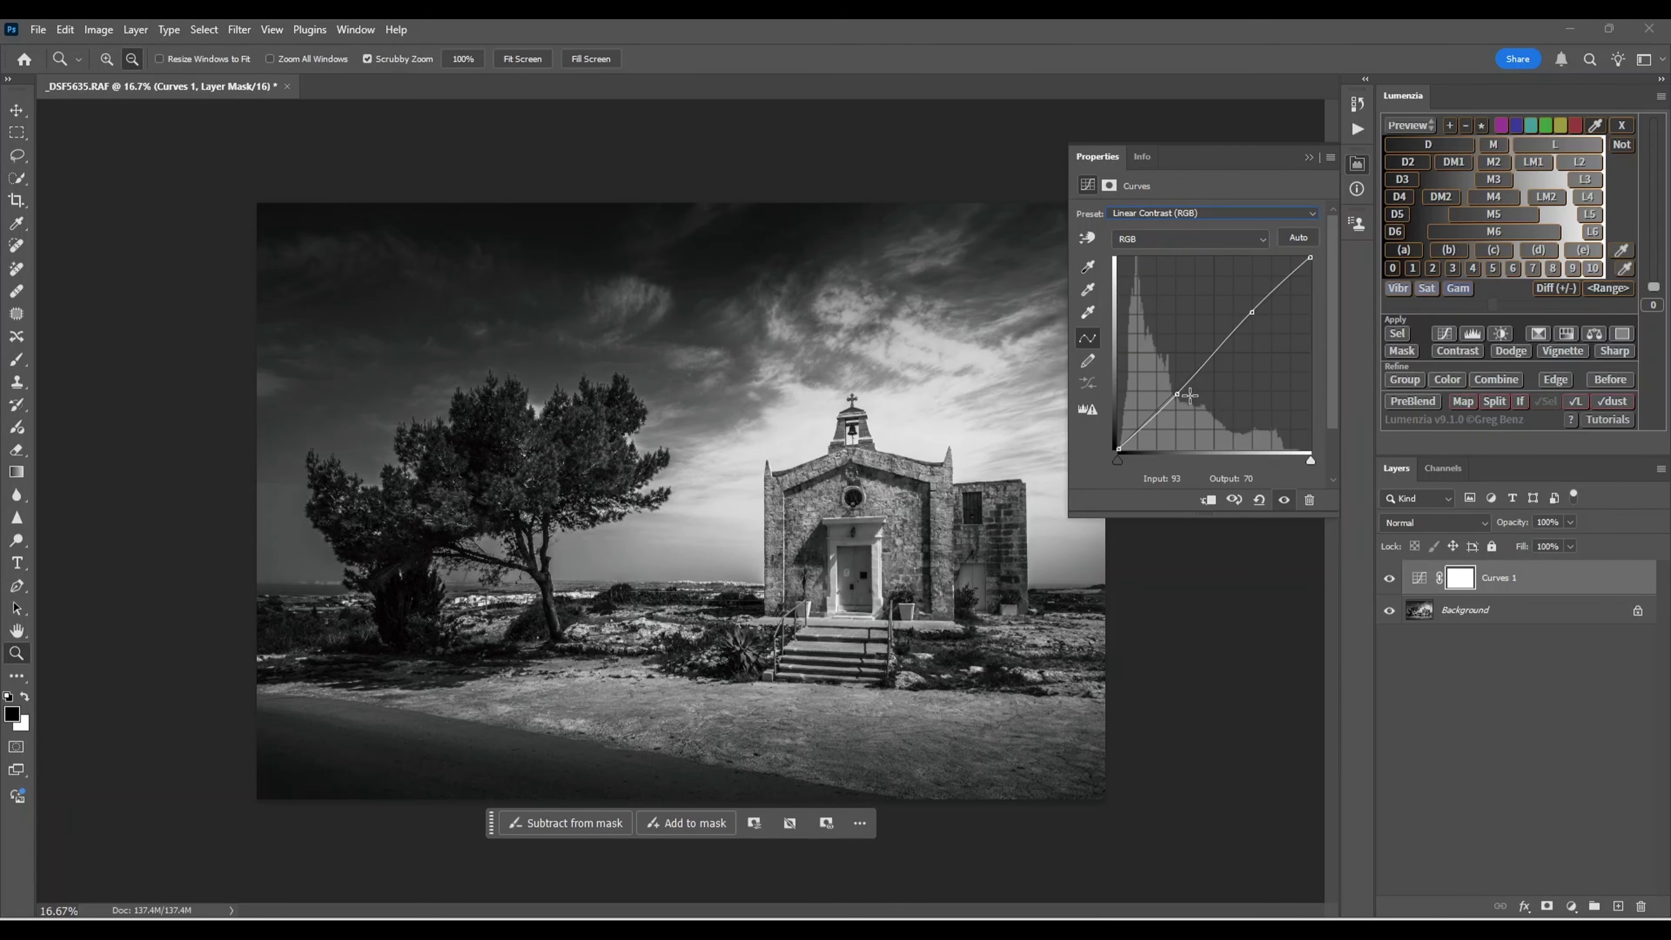
# Step: Raise the curve's shadow point at input 78 to an output of 79
pyautogui.click(1177, 394)
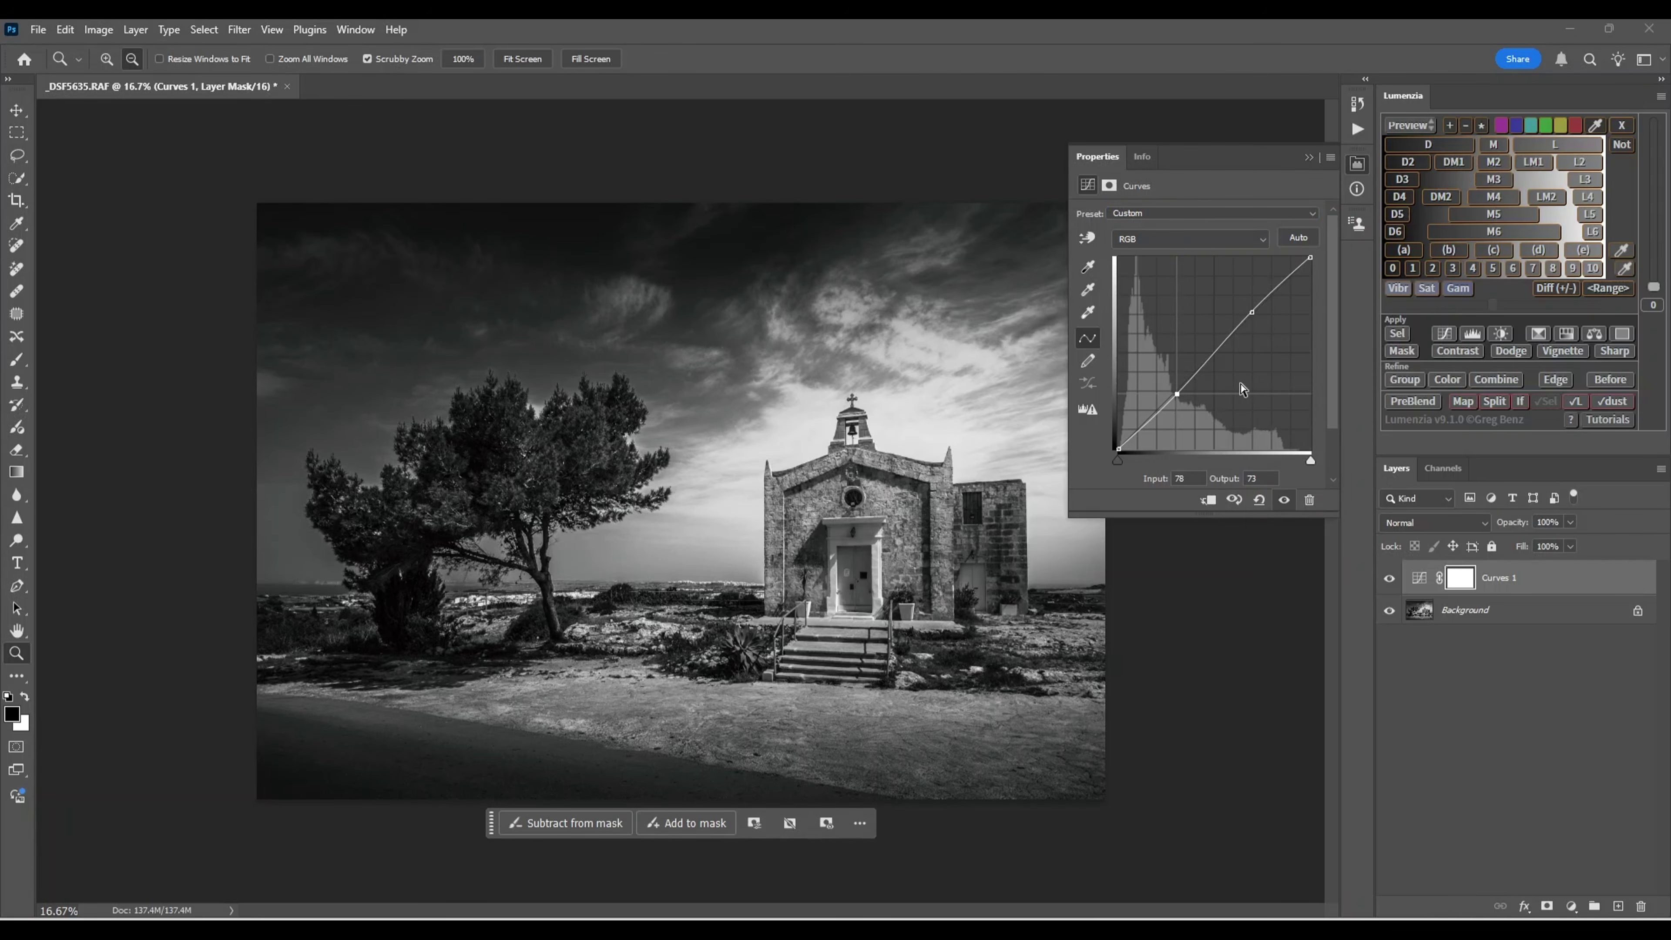
pyautogui.press('Up')
pyautogui.press('Up')
pyautogui.press('Up')
pyautogui.press('Up')
pyautogui.press('Up')
pyautogui.press('Up')
# Step: Raise the curve's highlight point at input 177 to an output of 191
pyautogui.click(1253, 312)
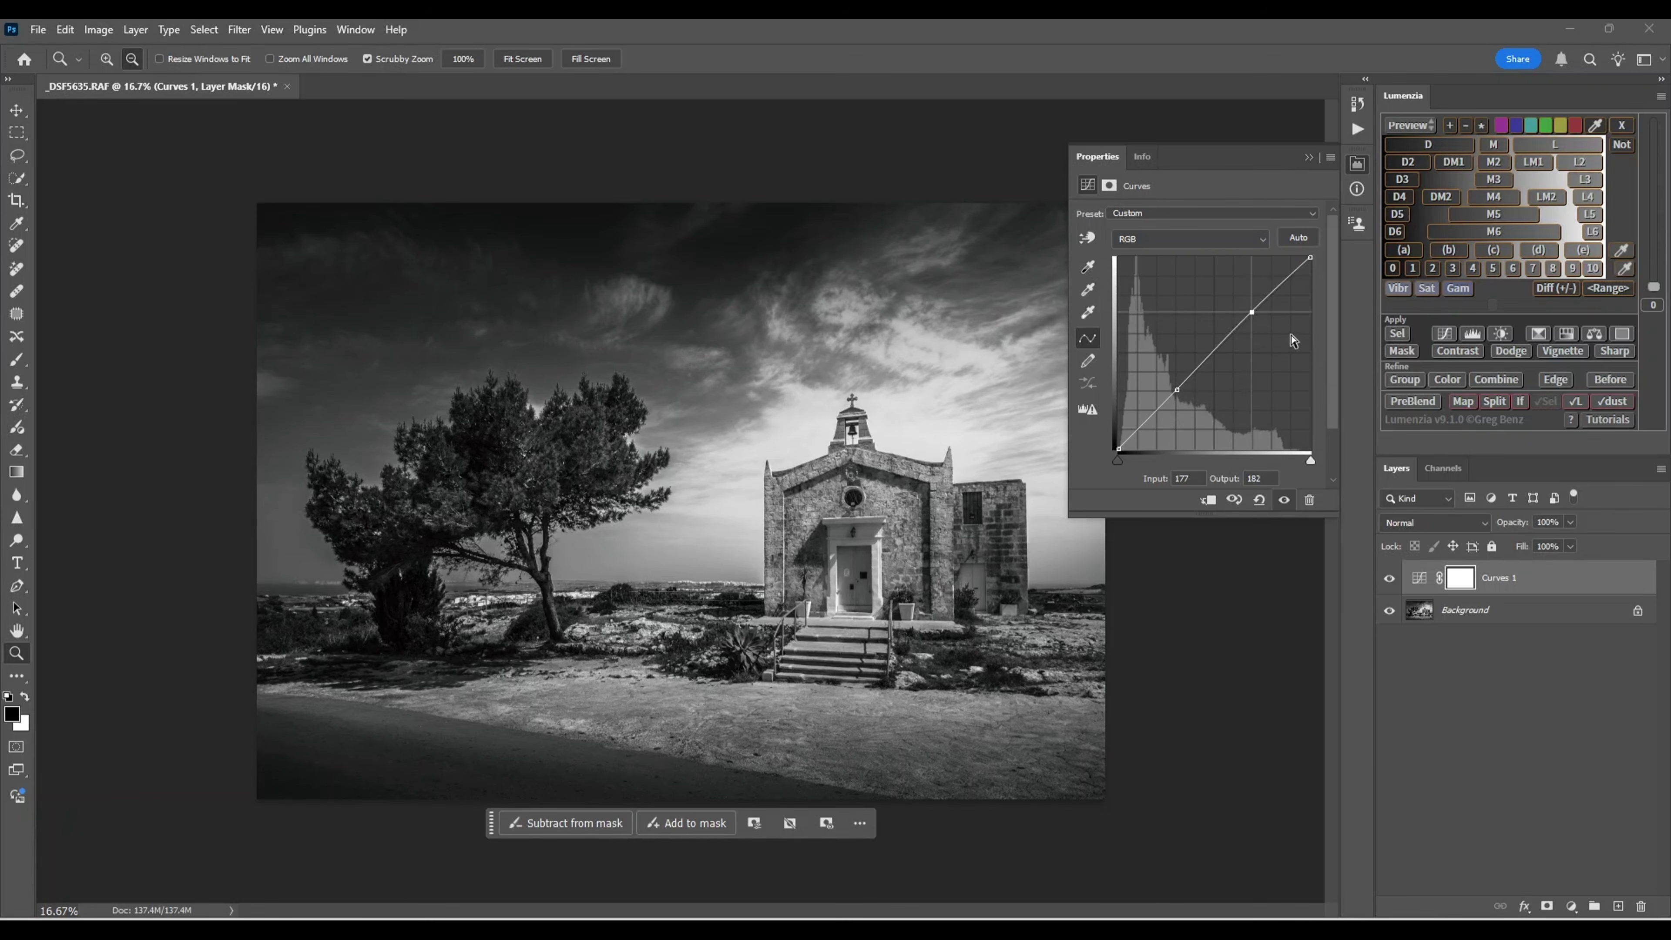
pyautogui.press('Up')
pyautogui.press('Up')
pyautogui.press('Up')
pyautogui.press('Up')
pyautogui.press('Up')
pyautogui.press('Up')
pyautogui.press('Up')
pyautogui.press('Up')
pyautogui.press('Up')
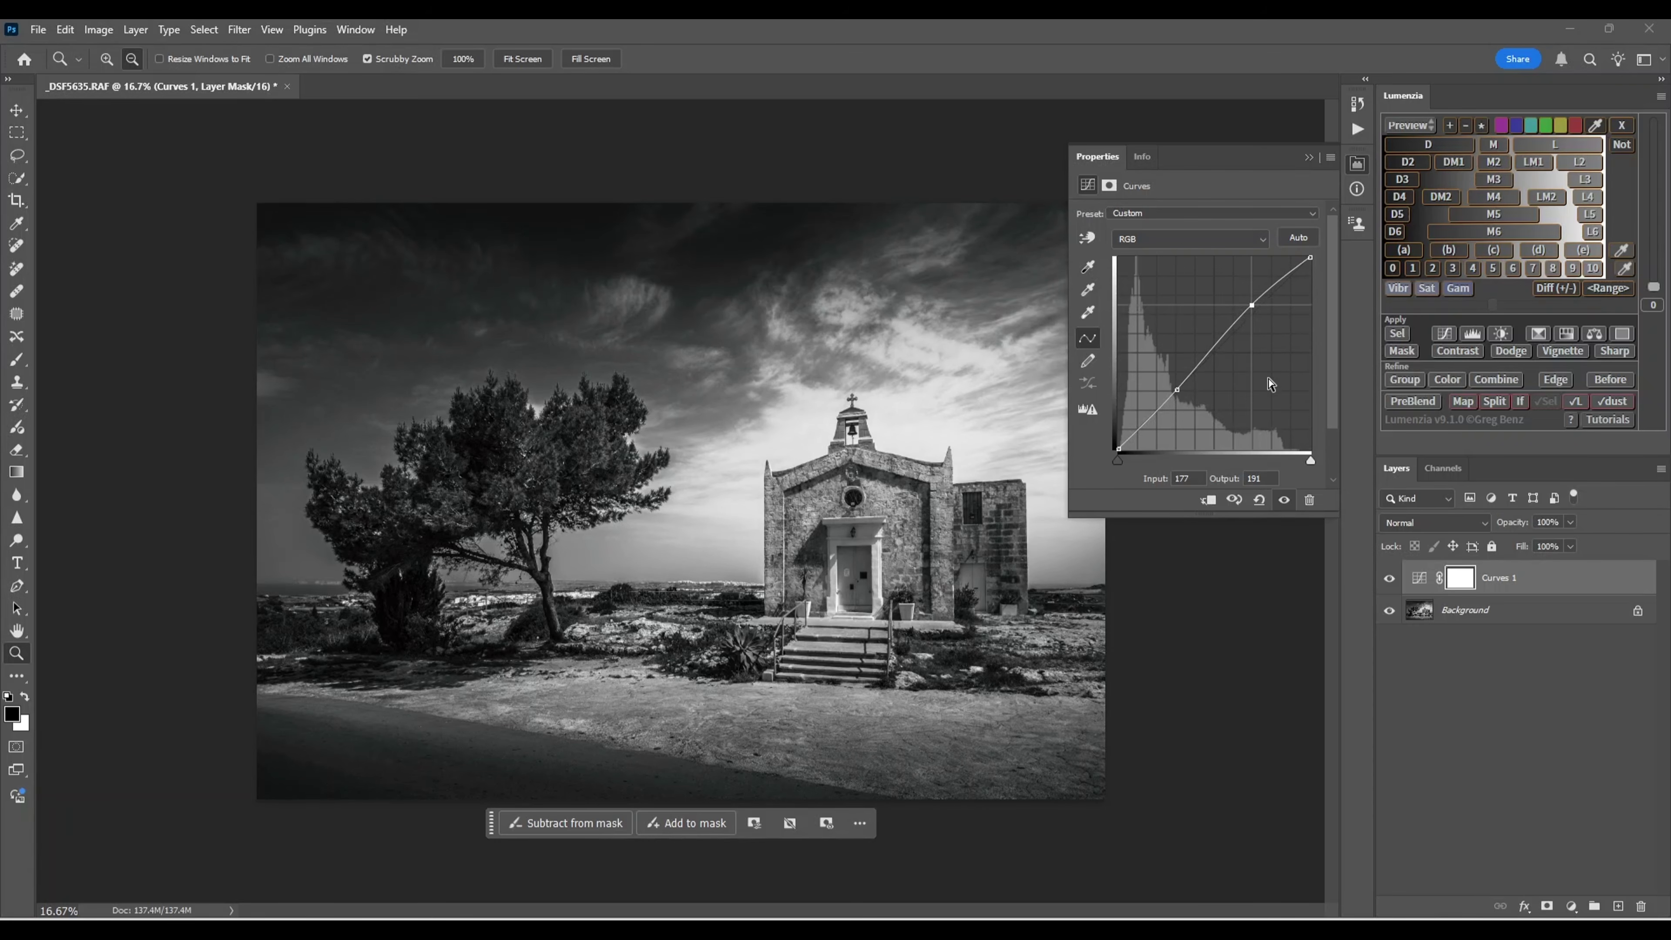
# Step: Lower the curve's shadow point by four output levels and collapse the curve settings
pyautogui.click(1177, 389)
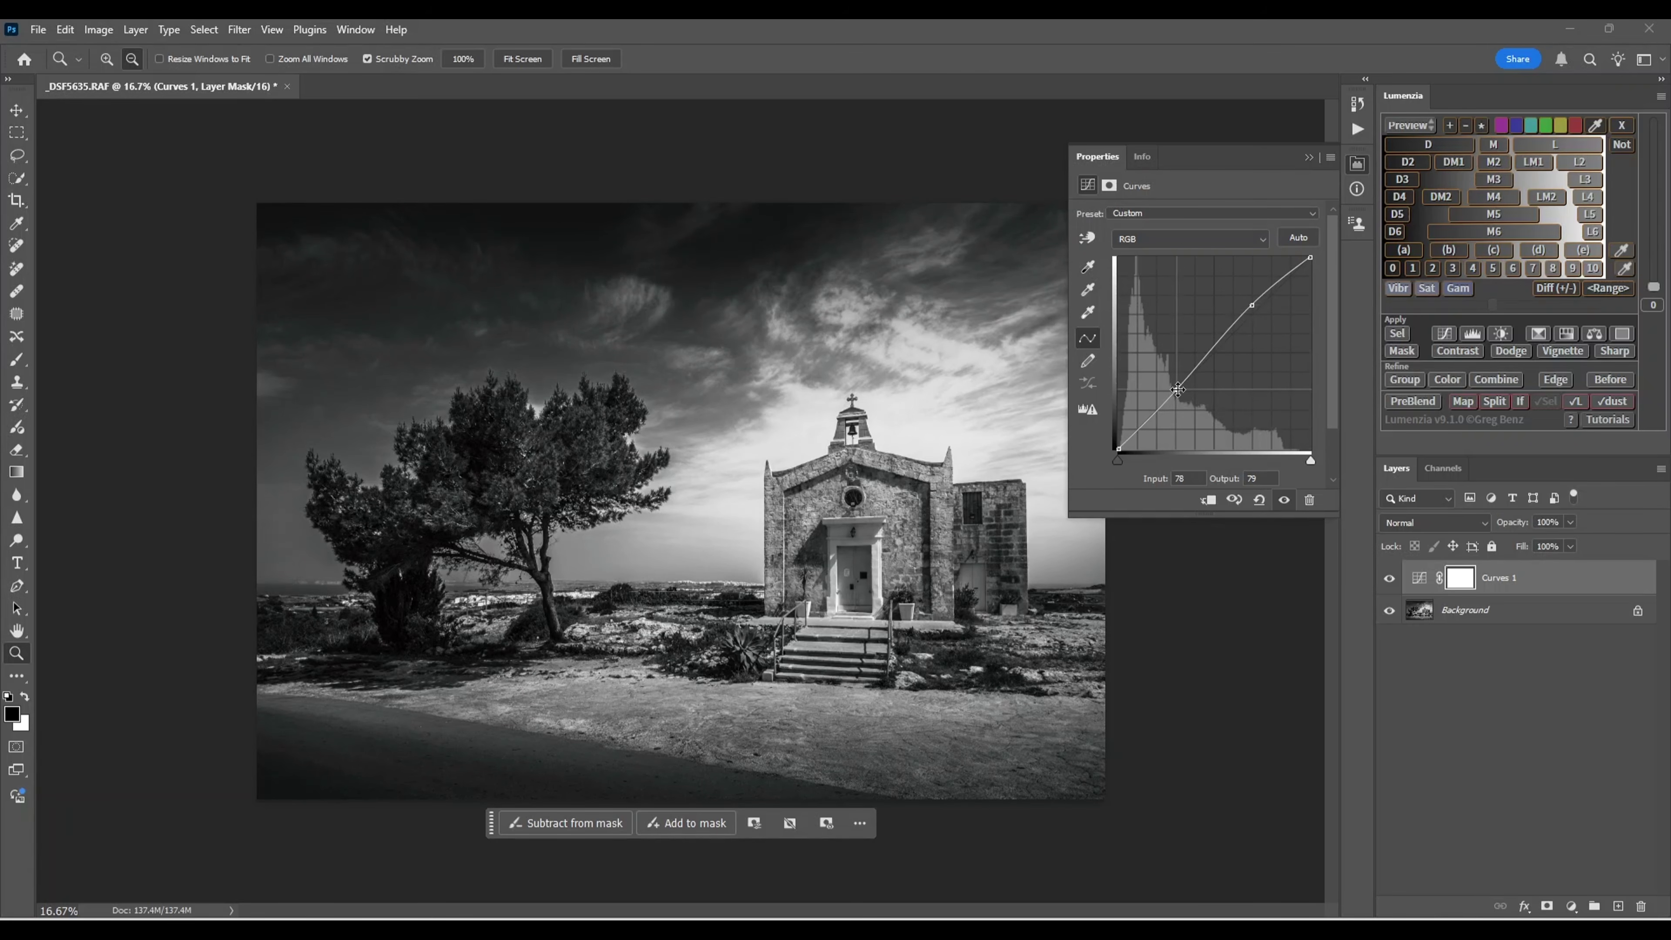
pyautogui.press('Down')
pyautogui.press('Down')
pyautogui.press('Down')
pyautogui.press('Down')
pyautogui.click(1309, 158)
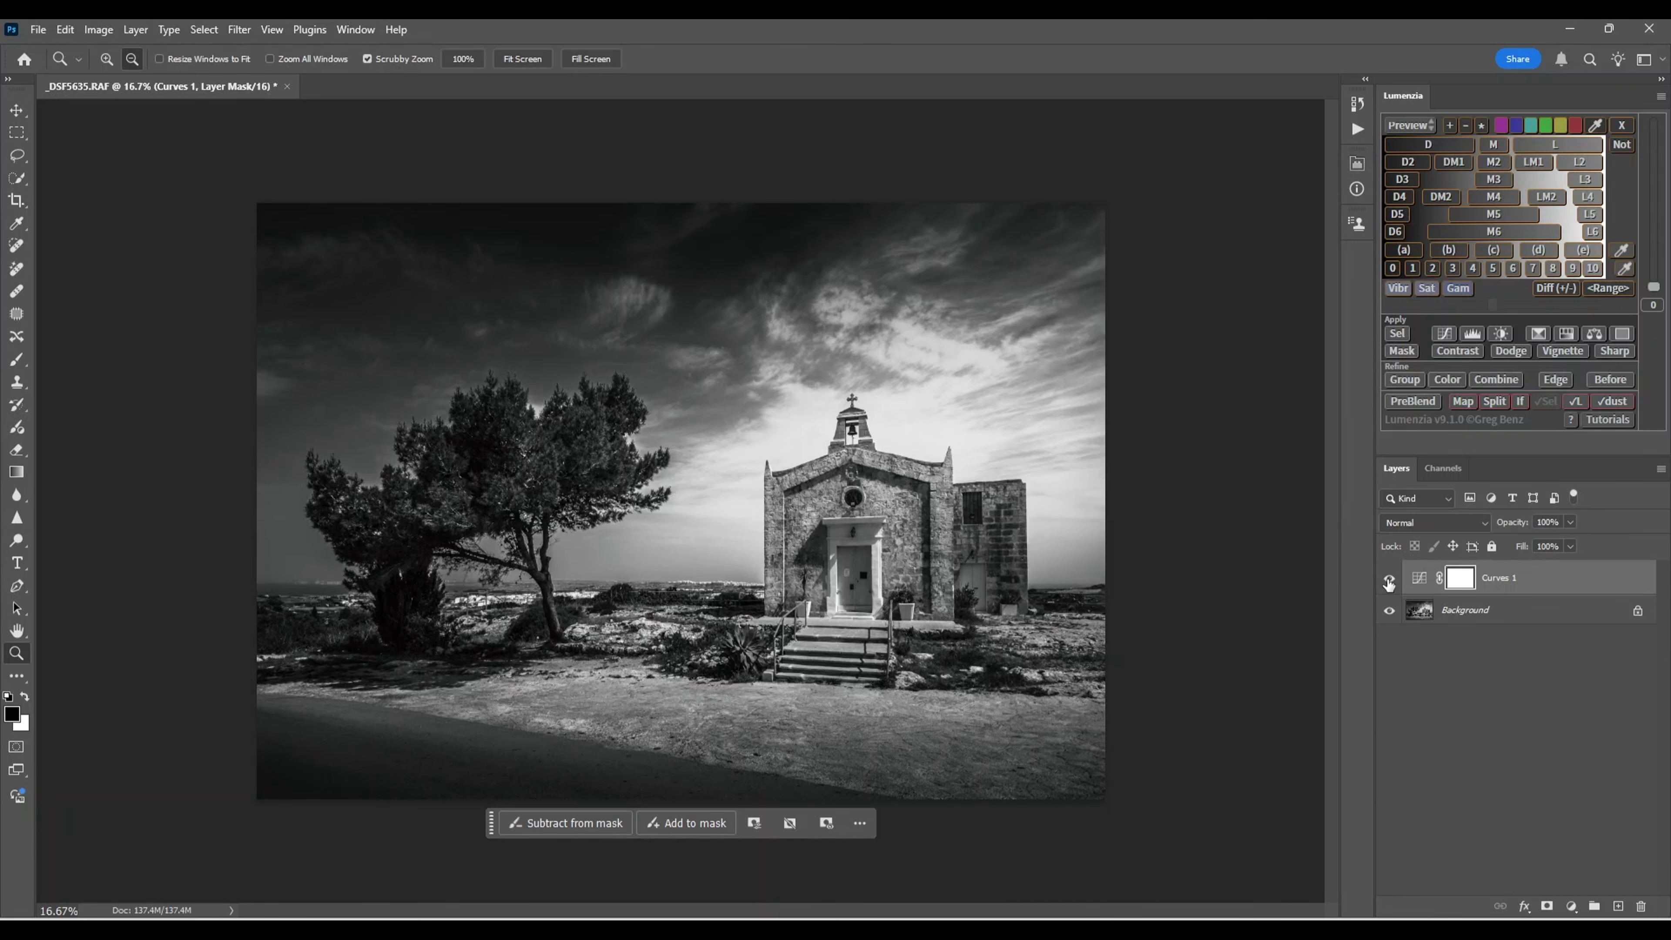
# Step: Compare the photo with and without the Curves adjustment by switching the layer's visibility off and on
pyautogui.click(1388, 581)
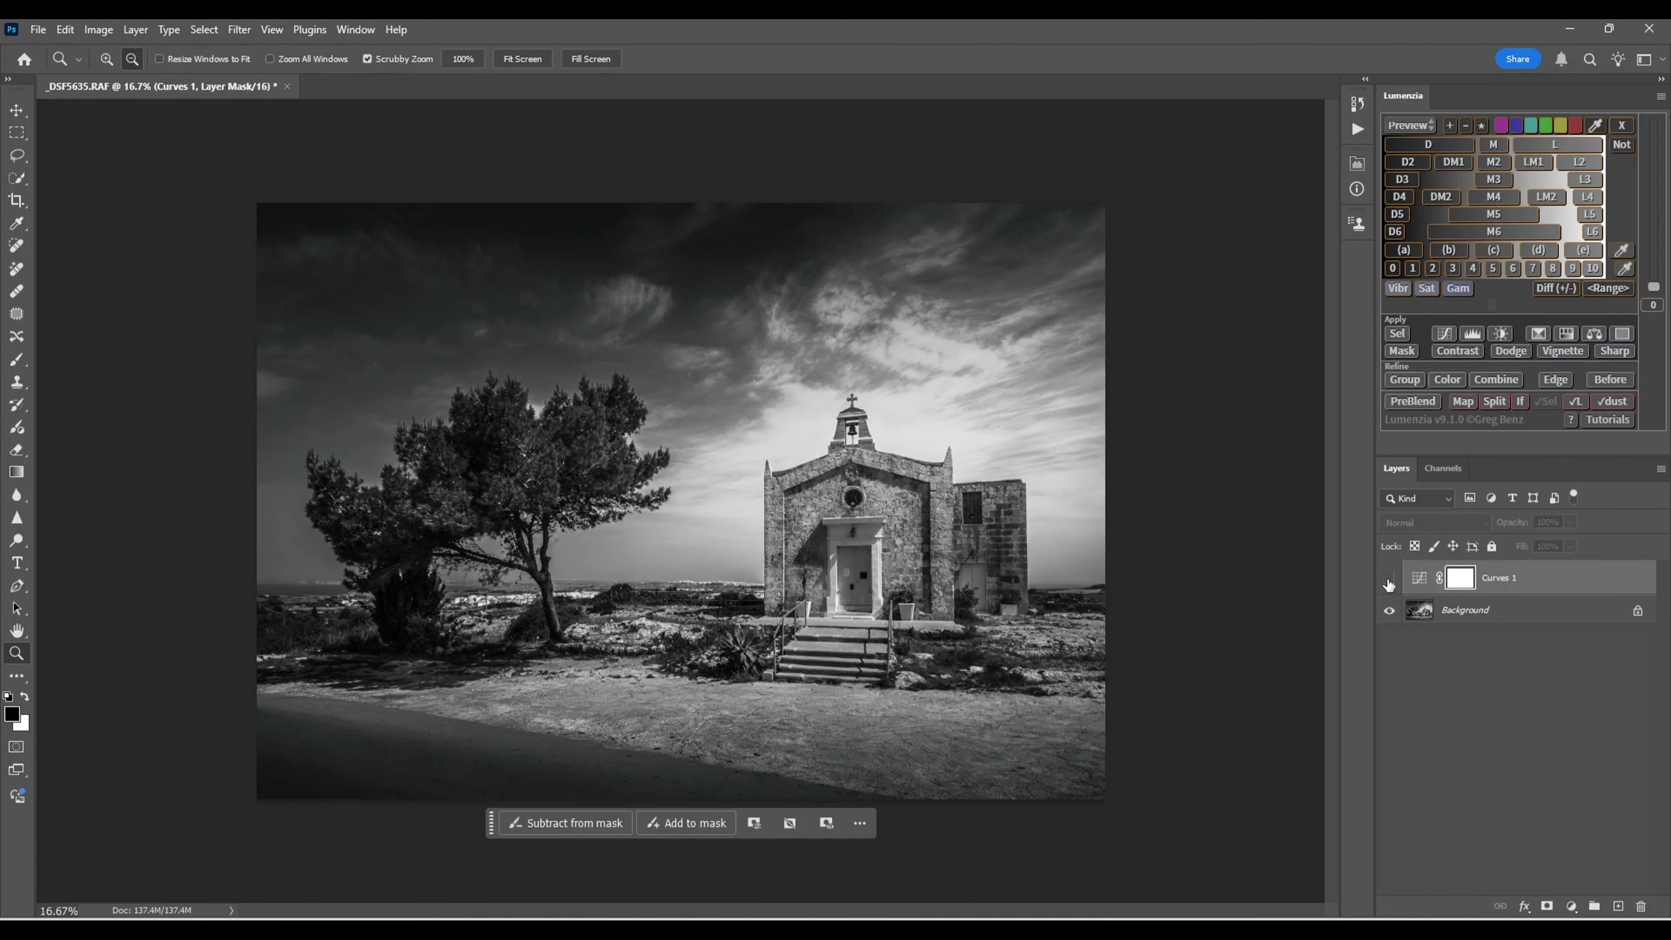
pyautogui.click(1388, 580)
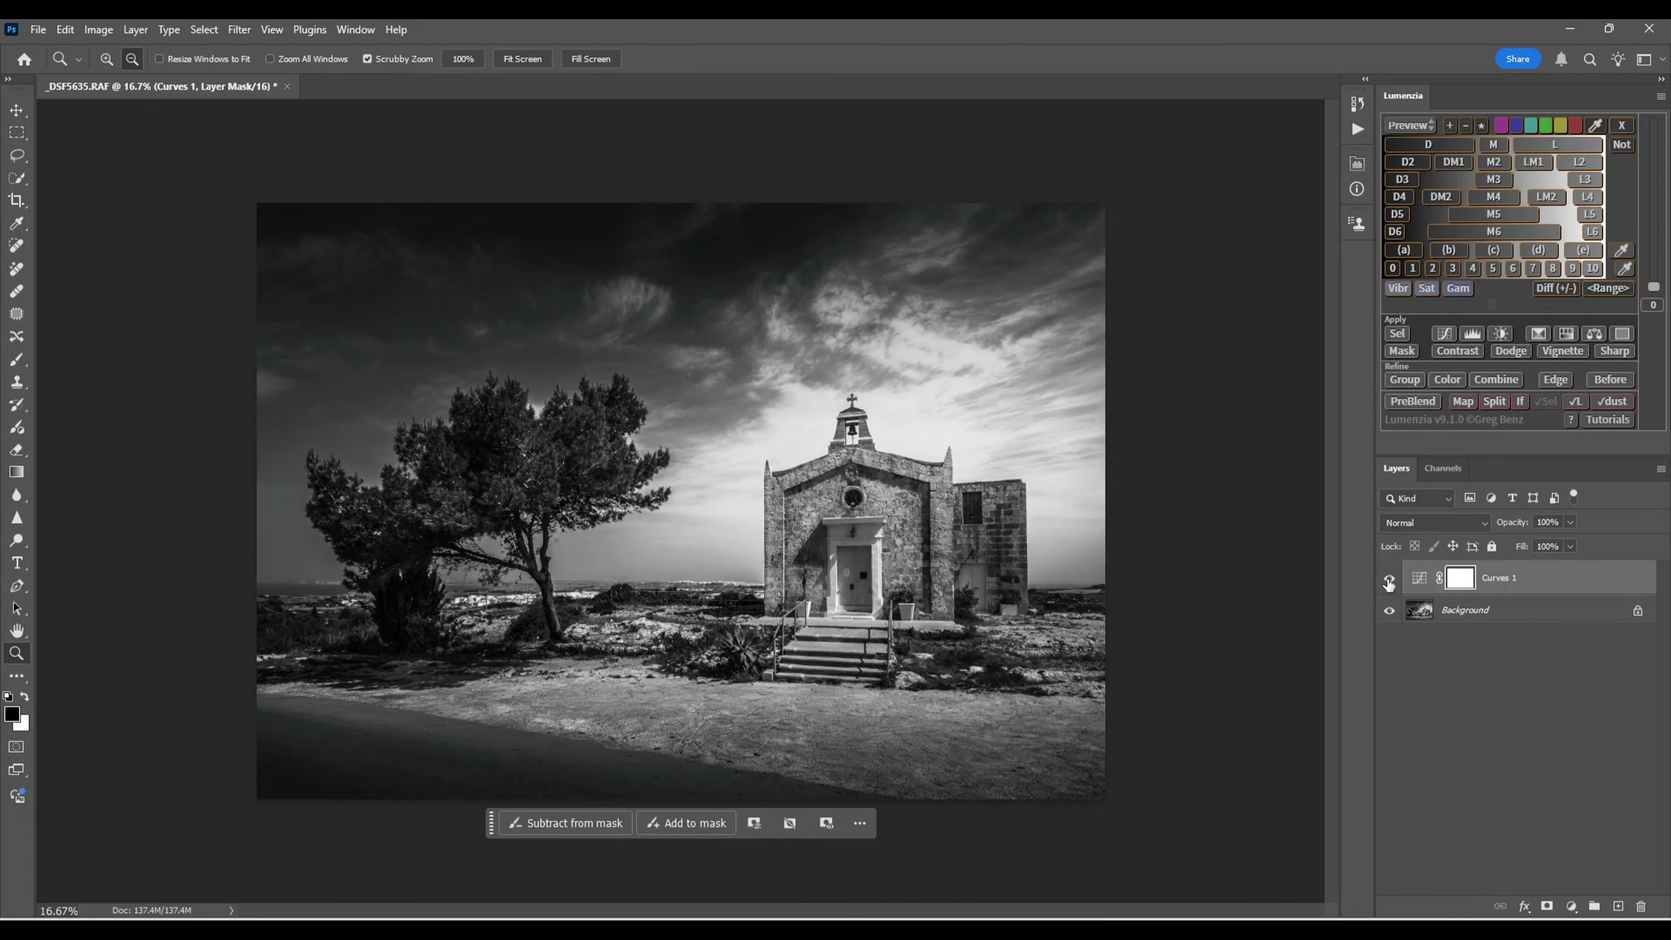
pyautogui.click(1388, 581)
pyautogui.click(1388, 580)
pyautogui.click(1388, 580)
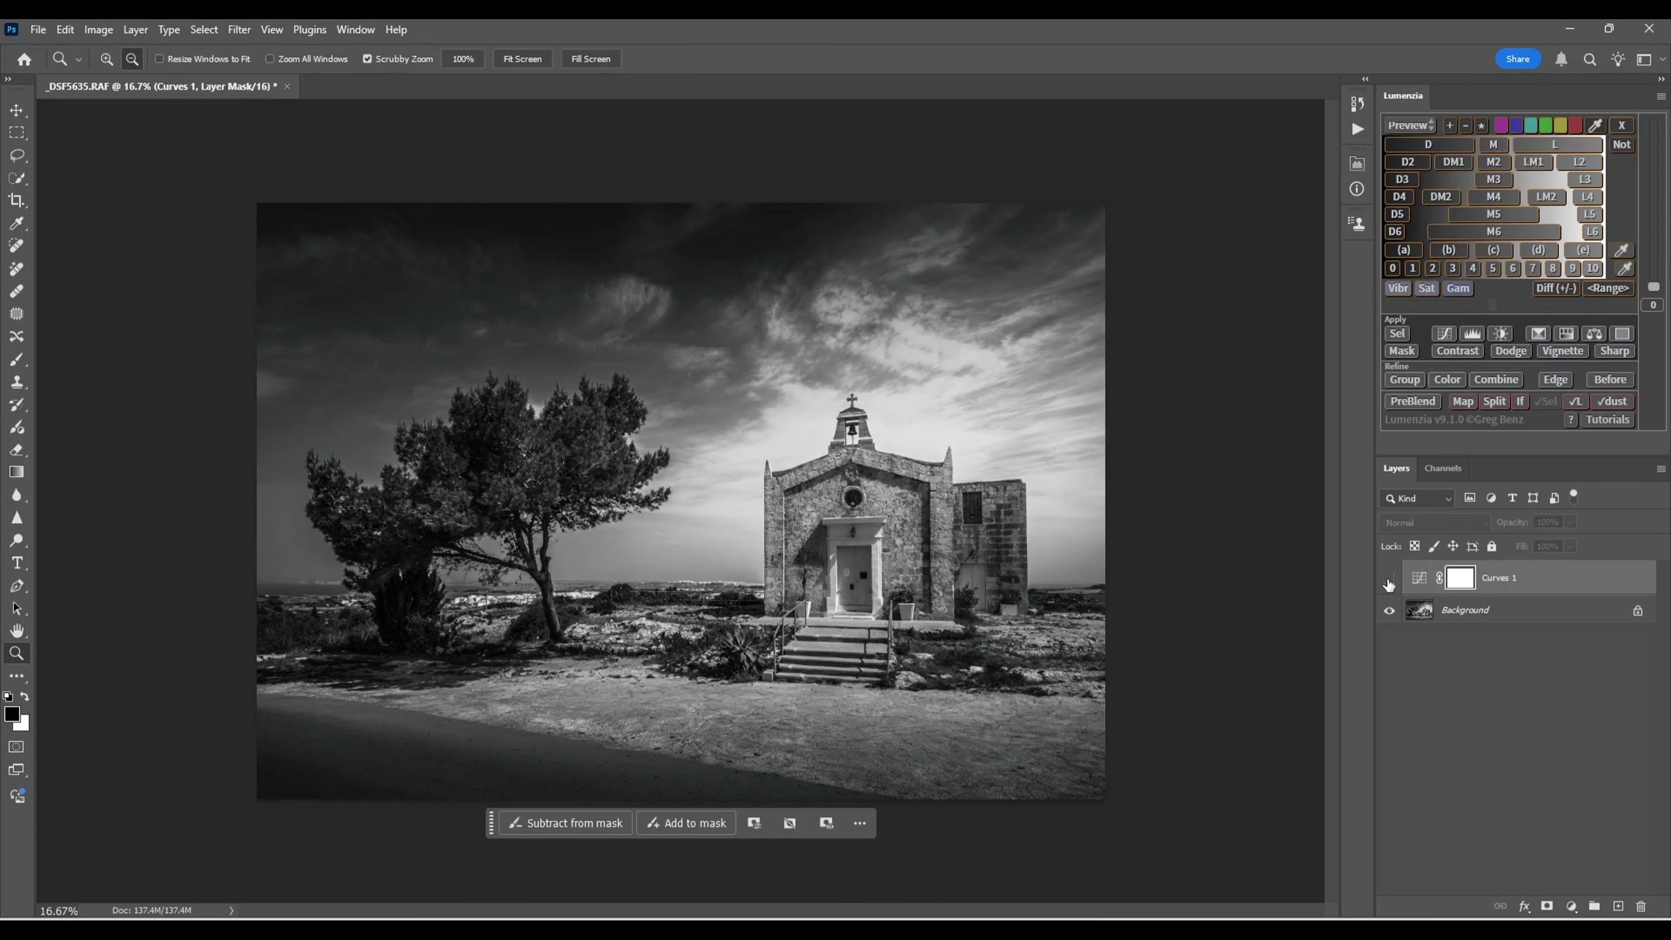
pyautogui.click(1388, 580)
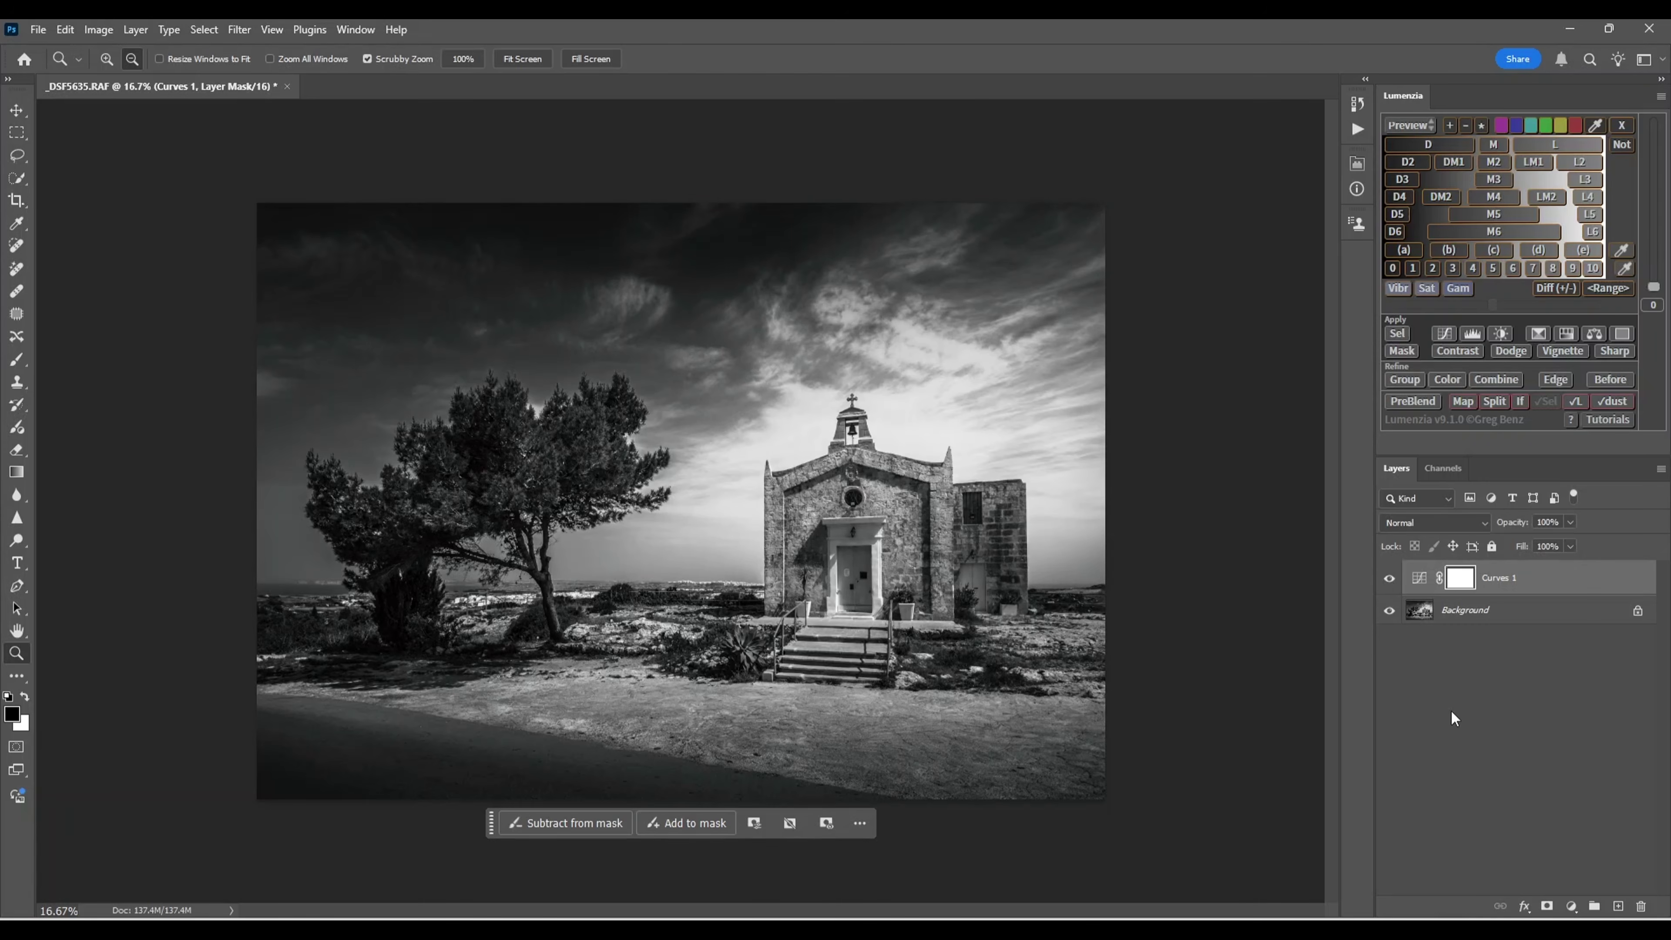
# Step: Flatten the image and duplicate the Background layer
pyautogui.click(1660, 468)
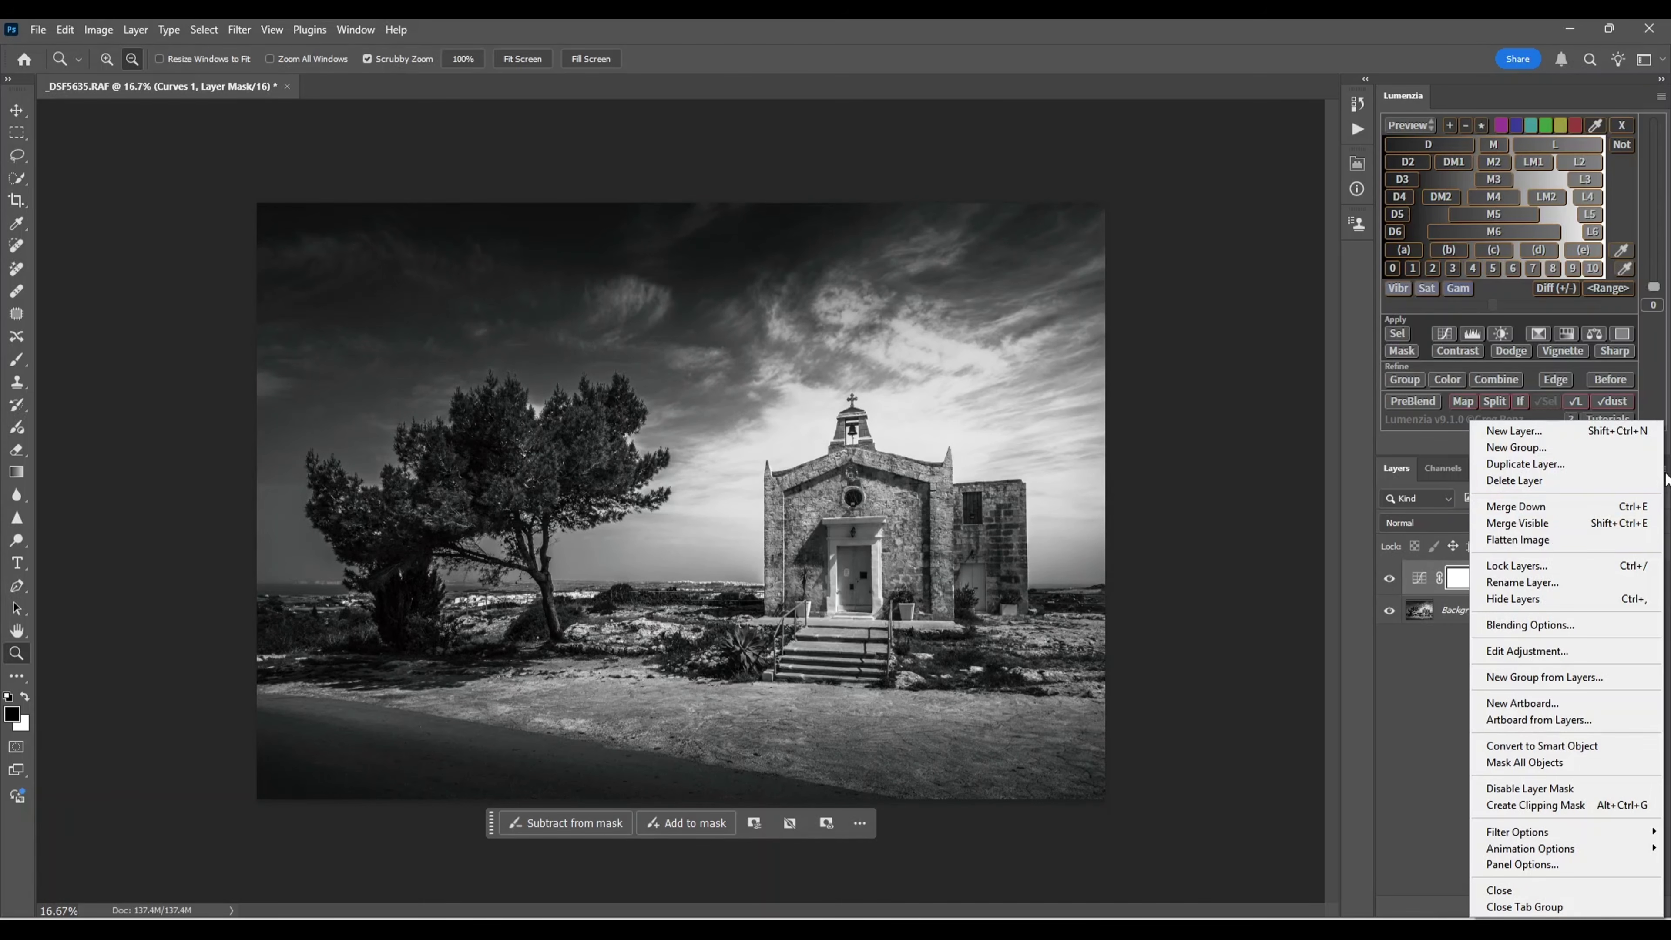
pyautogui.click(1527, 544)
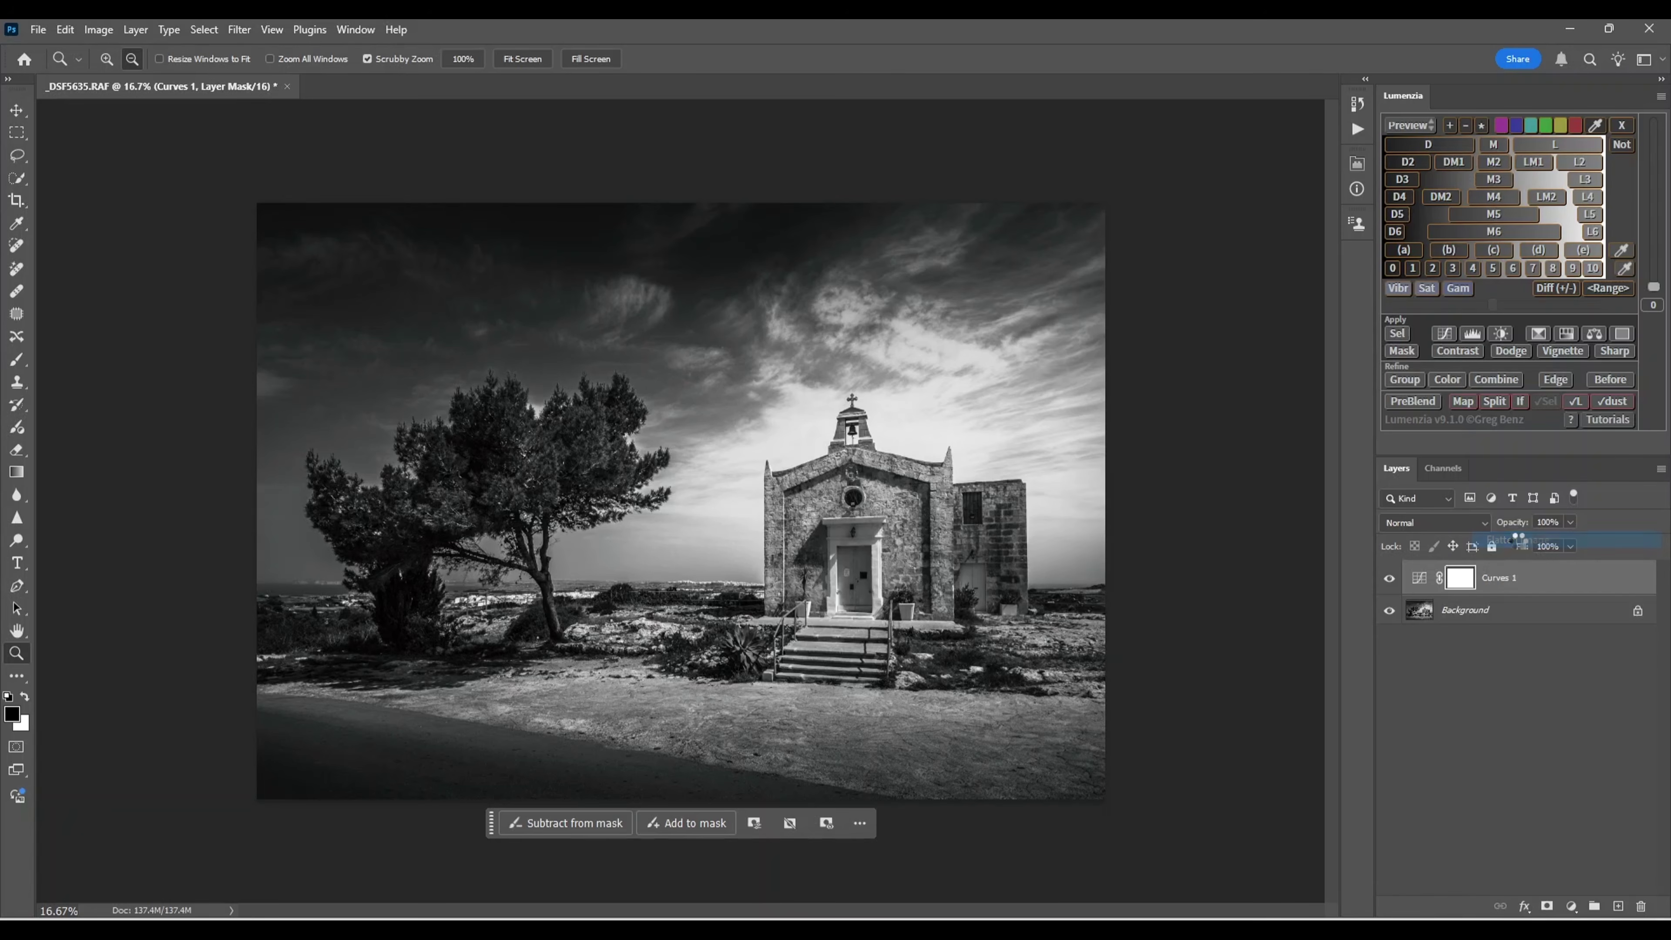
pyautogui.moveTo(764, 535); pyautogui.dragTo(729, 531)
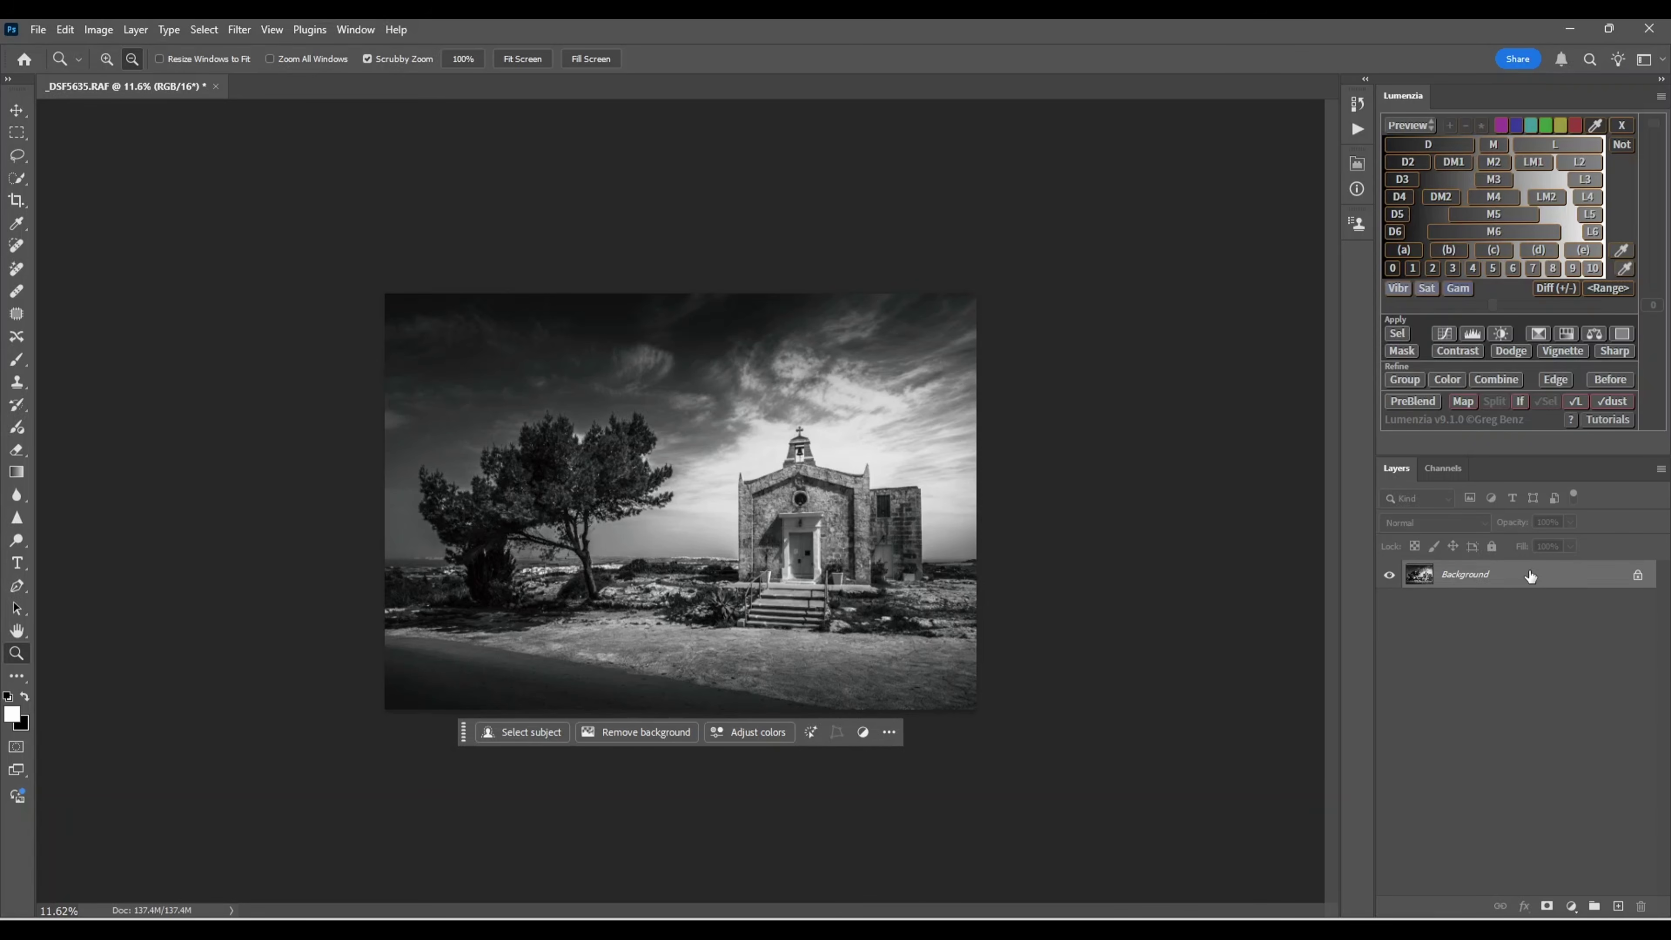
pyautogui.moveTo(1529, 576); pyautogui.dragTo(1620, 908)
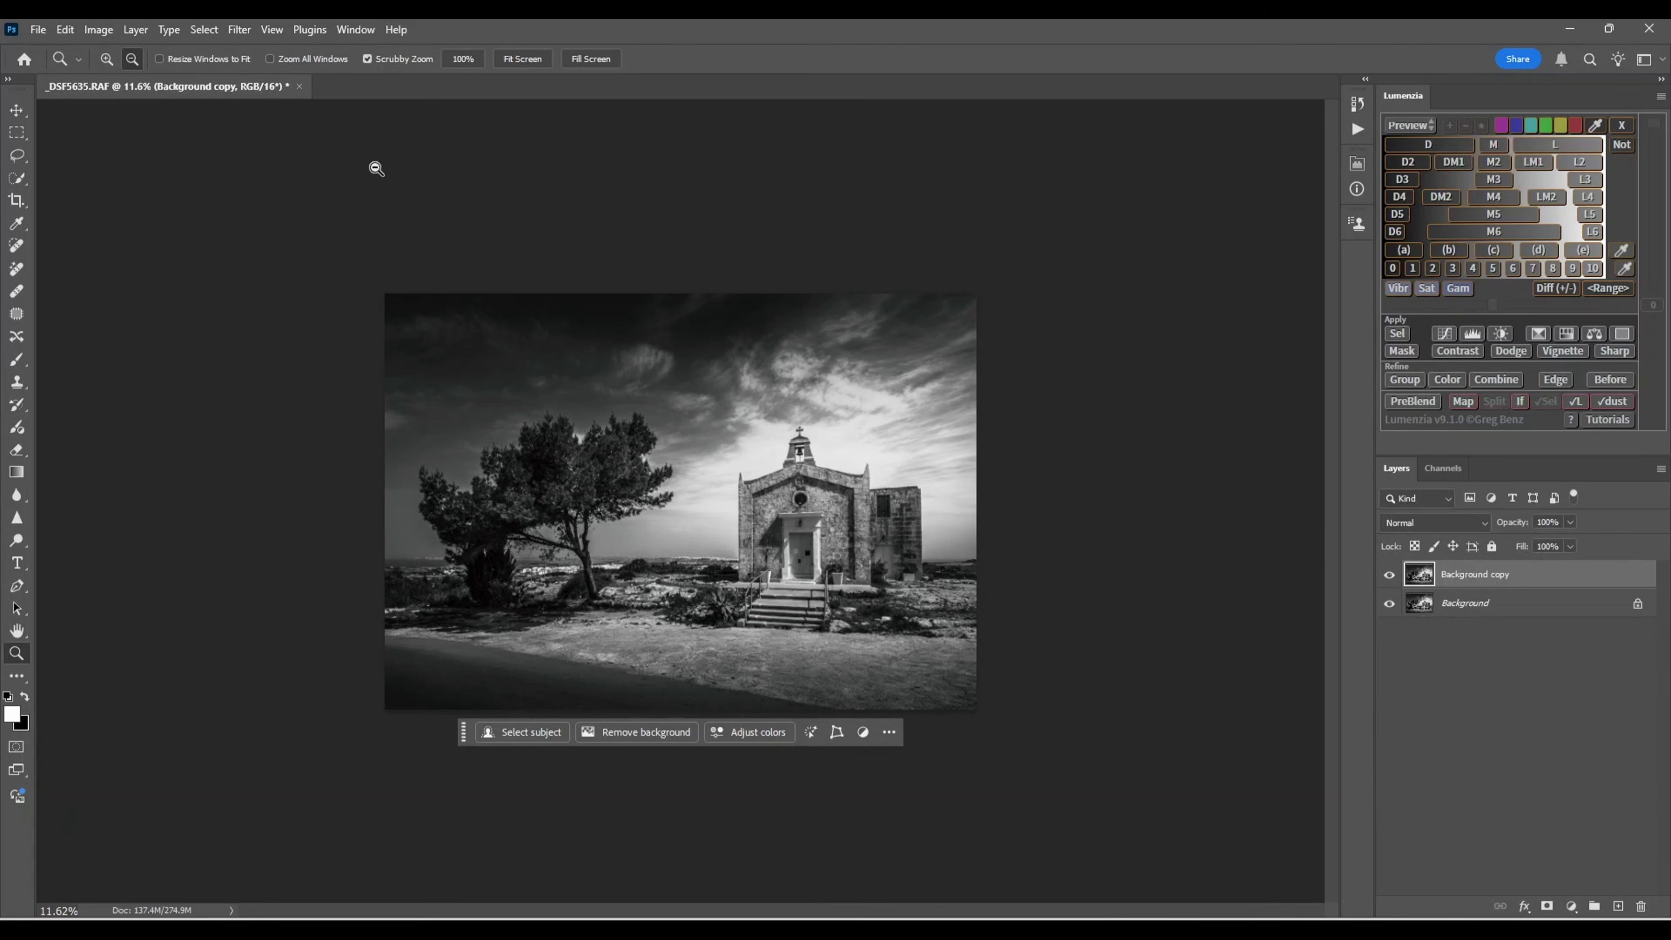
# Step: Extend the canvas around the photo by 9 cm in both width and height, relative to its current size, with the white extension colour
pyautogui.click(101, 32)
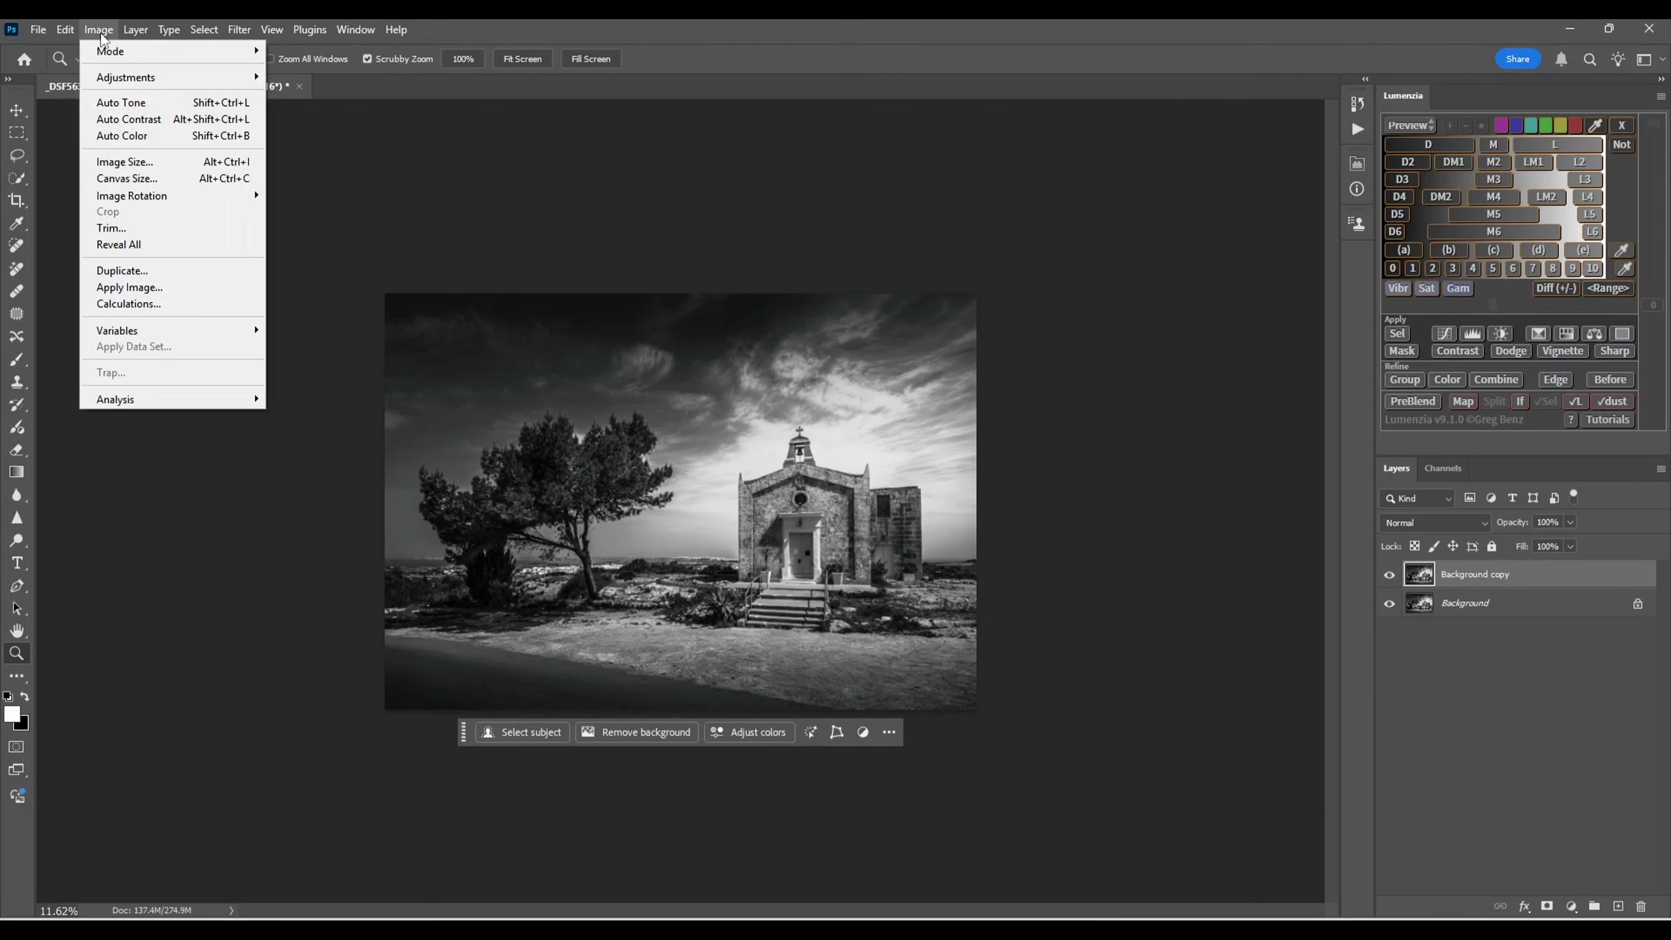
pyautogui.click(109, 179)
pyautogui.click(1360, 259)
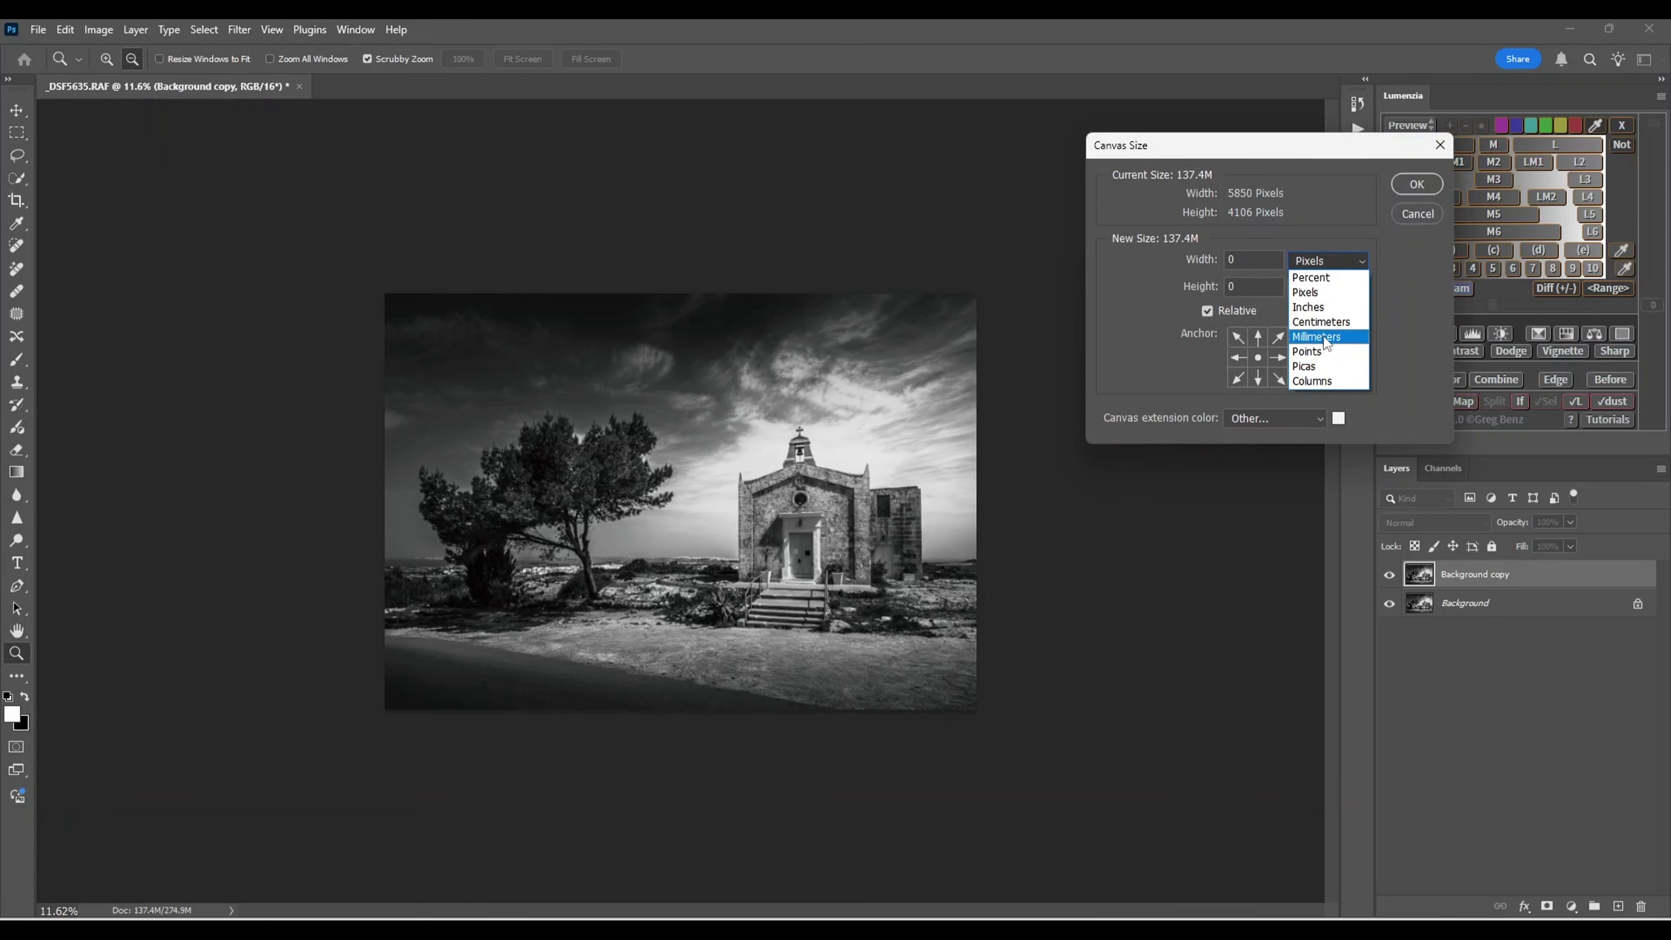
pyautogui.click(1320, 321)
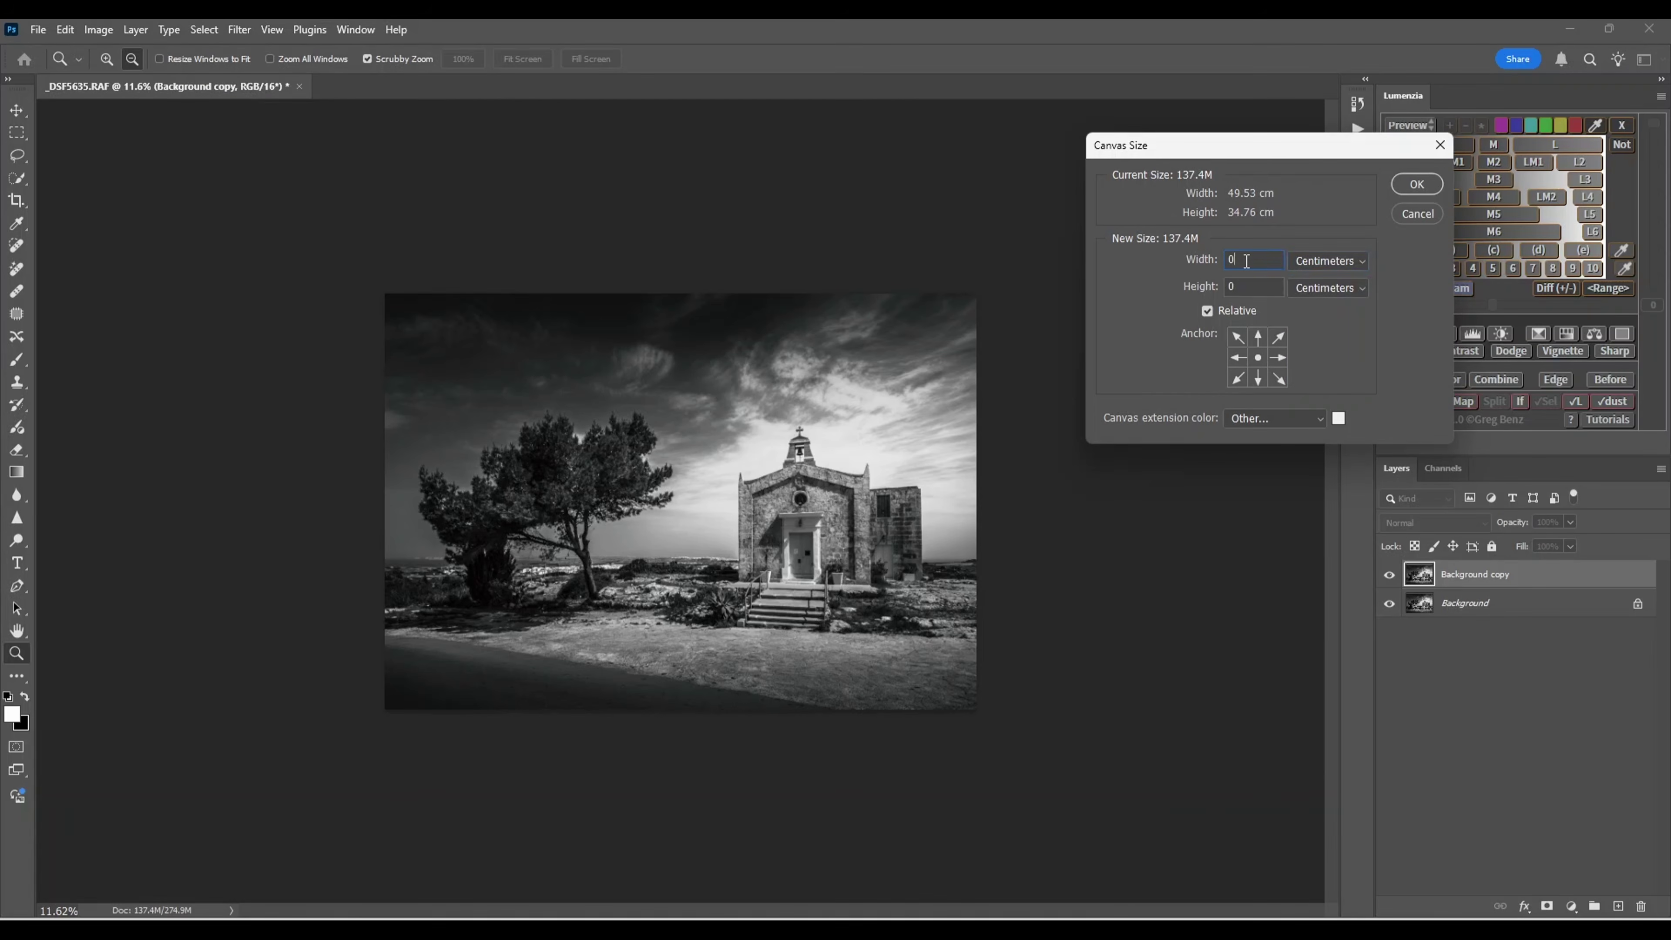
pyautogui.press('BackSpace')
pyautogui.write('9')
pyautogui.press('BackSpace')
pyautogui.write('9')
pyautogui.click(1417, 183)
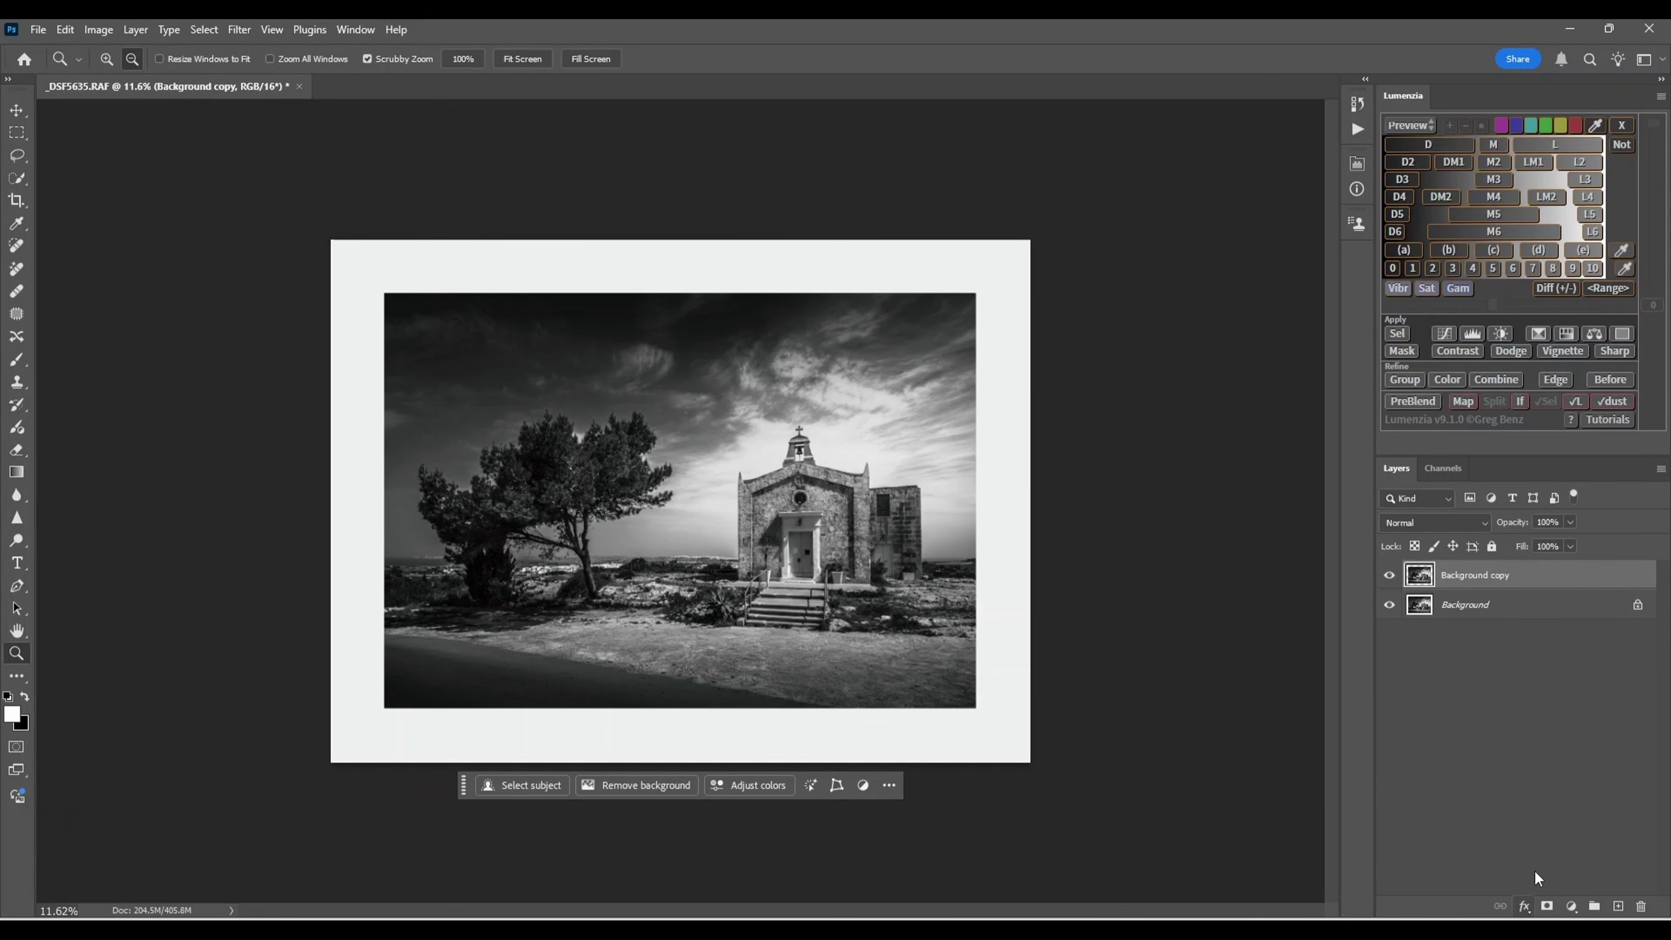
# Step: Add a Drop Shadow to the Background copy layer with its angle set to 137° so the shadow falls toward the lower right
pyautogui.click(1524, 908)
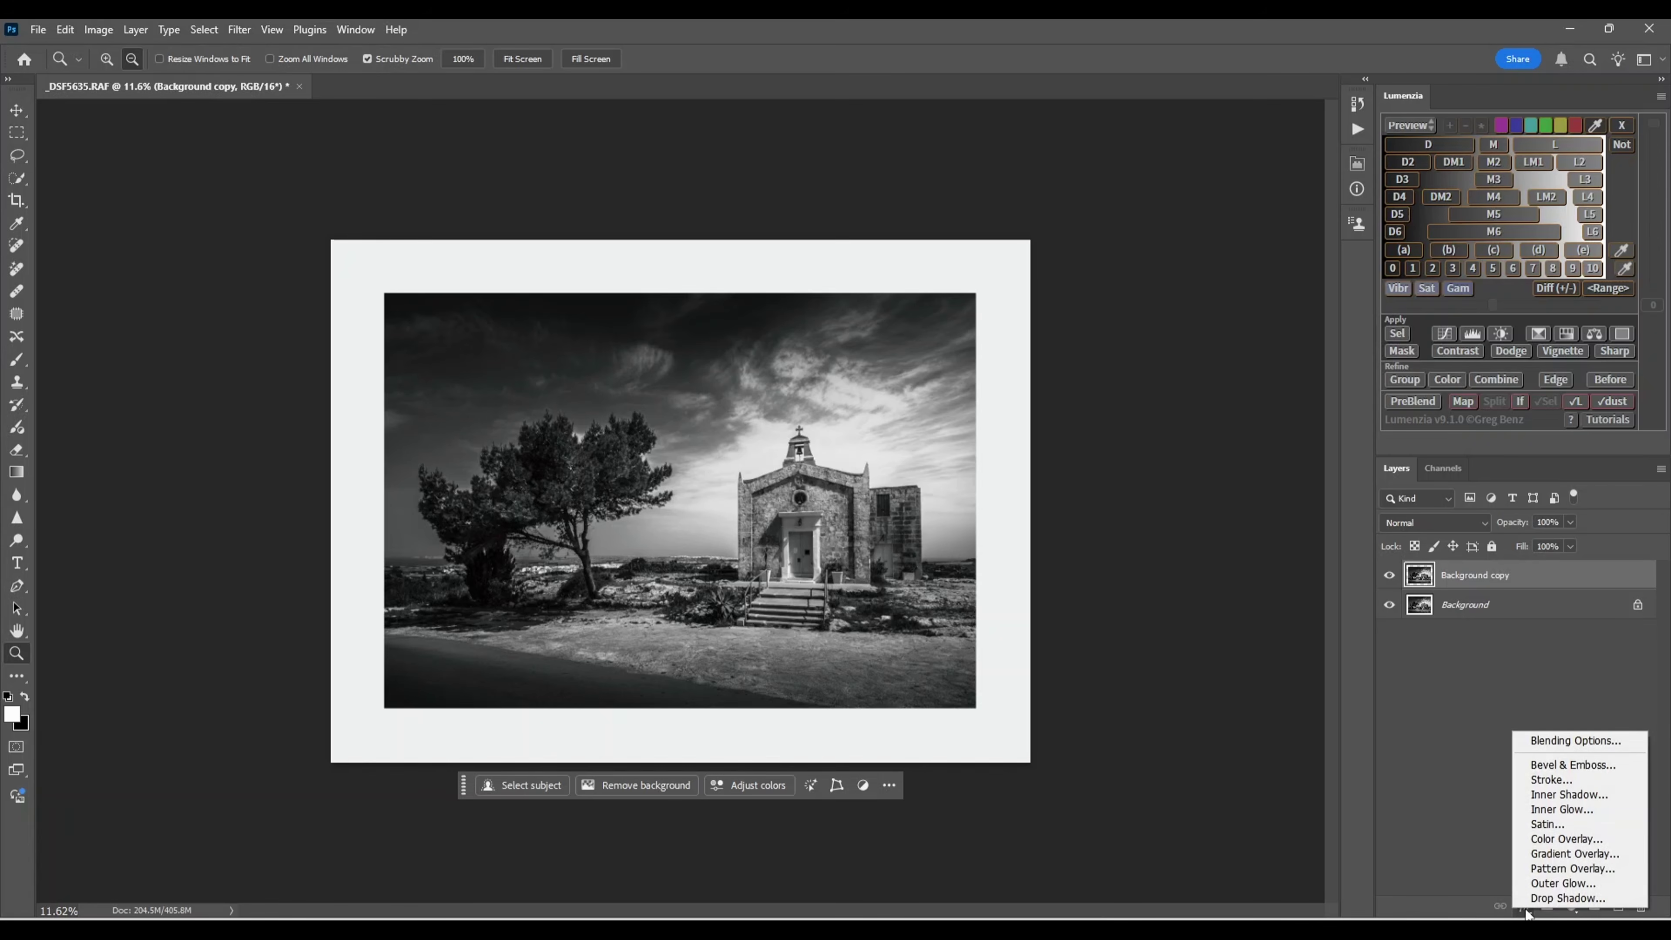
pyautogui.click(1540, 899)
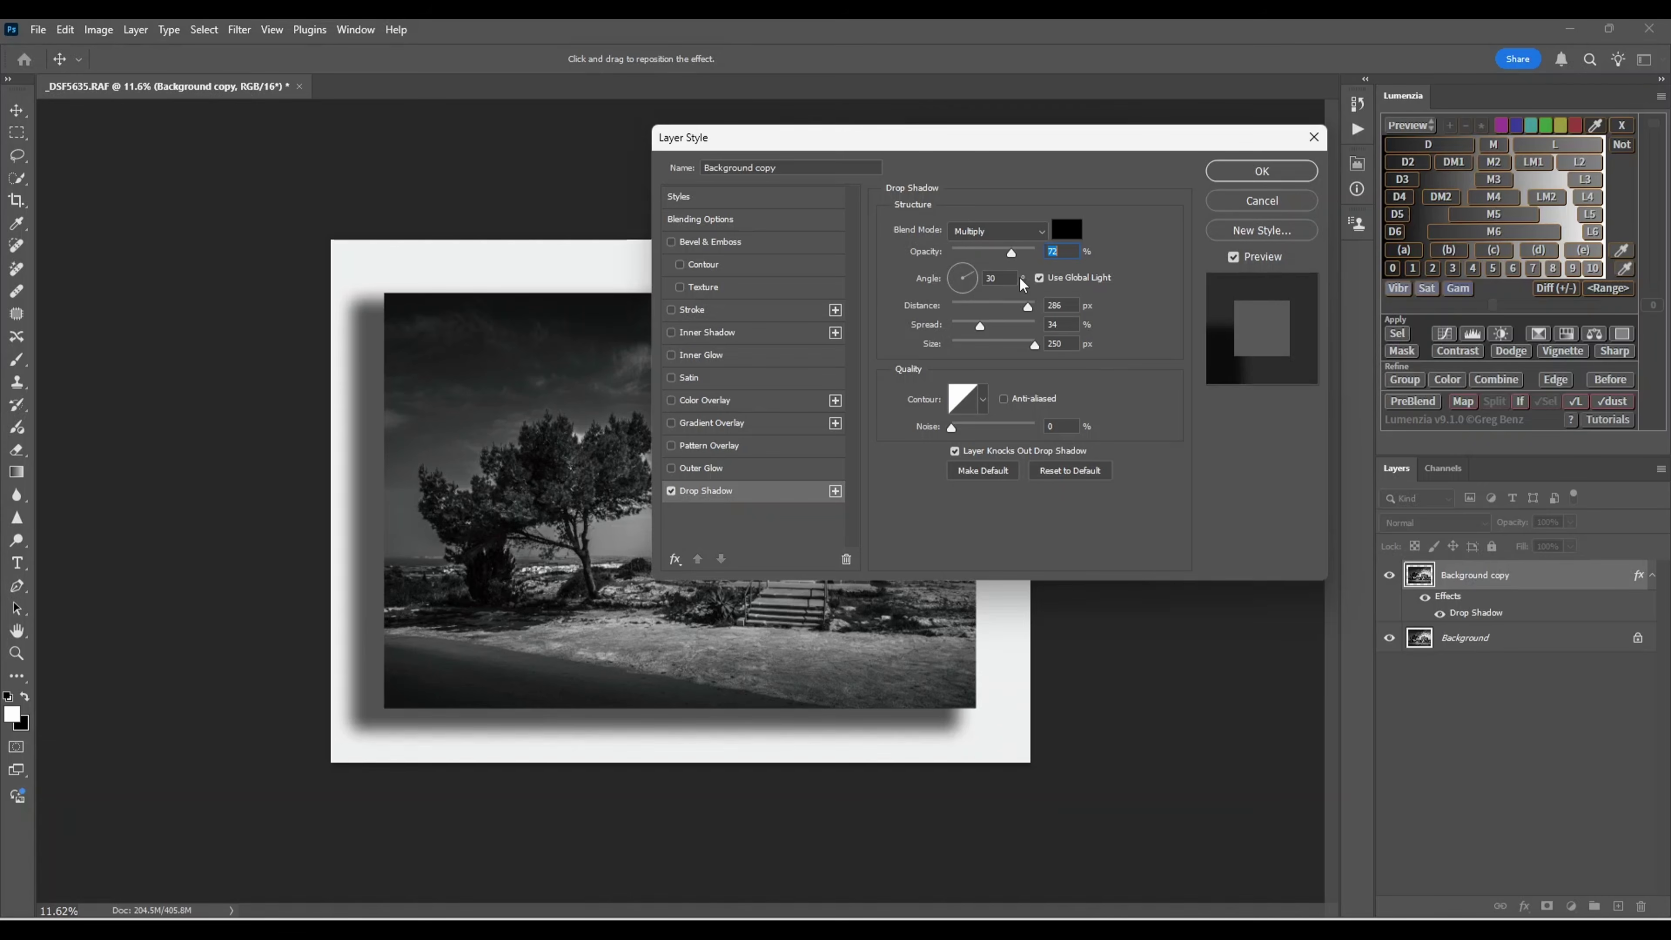
pyautogui.moveTo(978, 276); pyautogui.dragTo(955, 276)
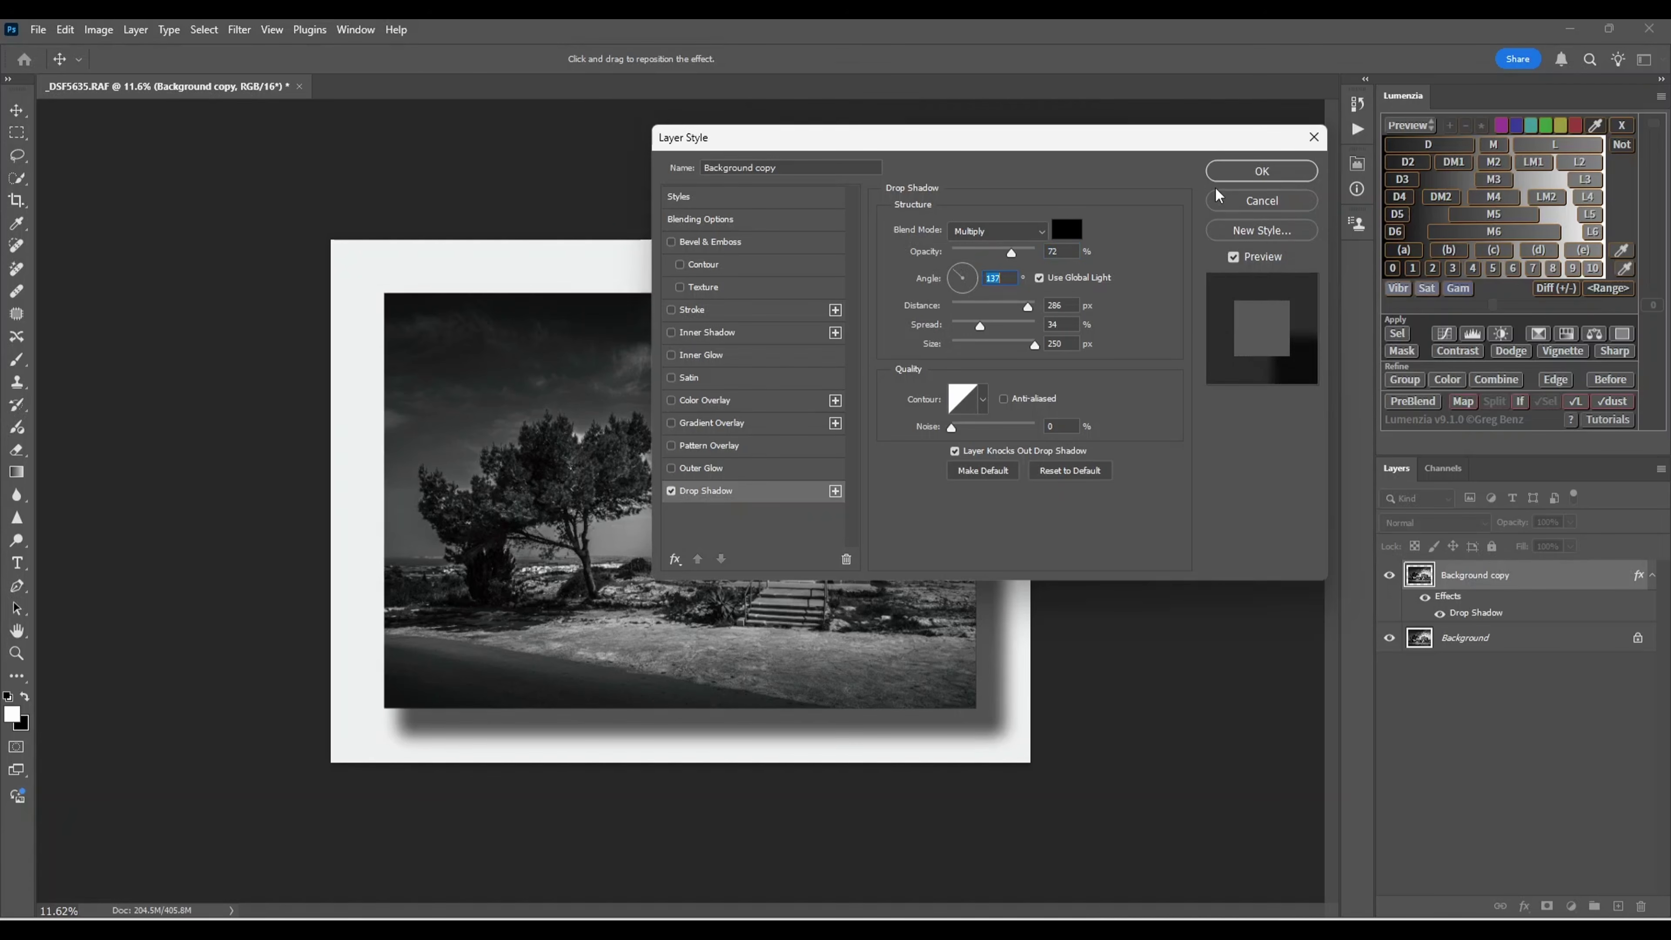
pyautogui.click(1230, 169)
pyautogui.press('z')
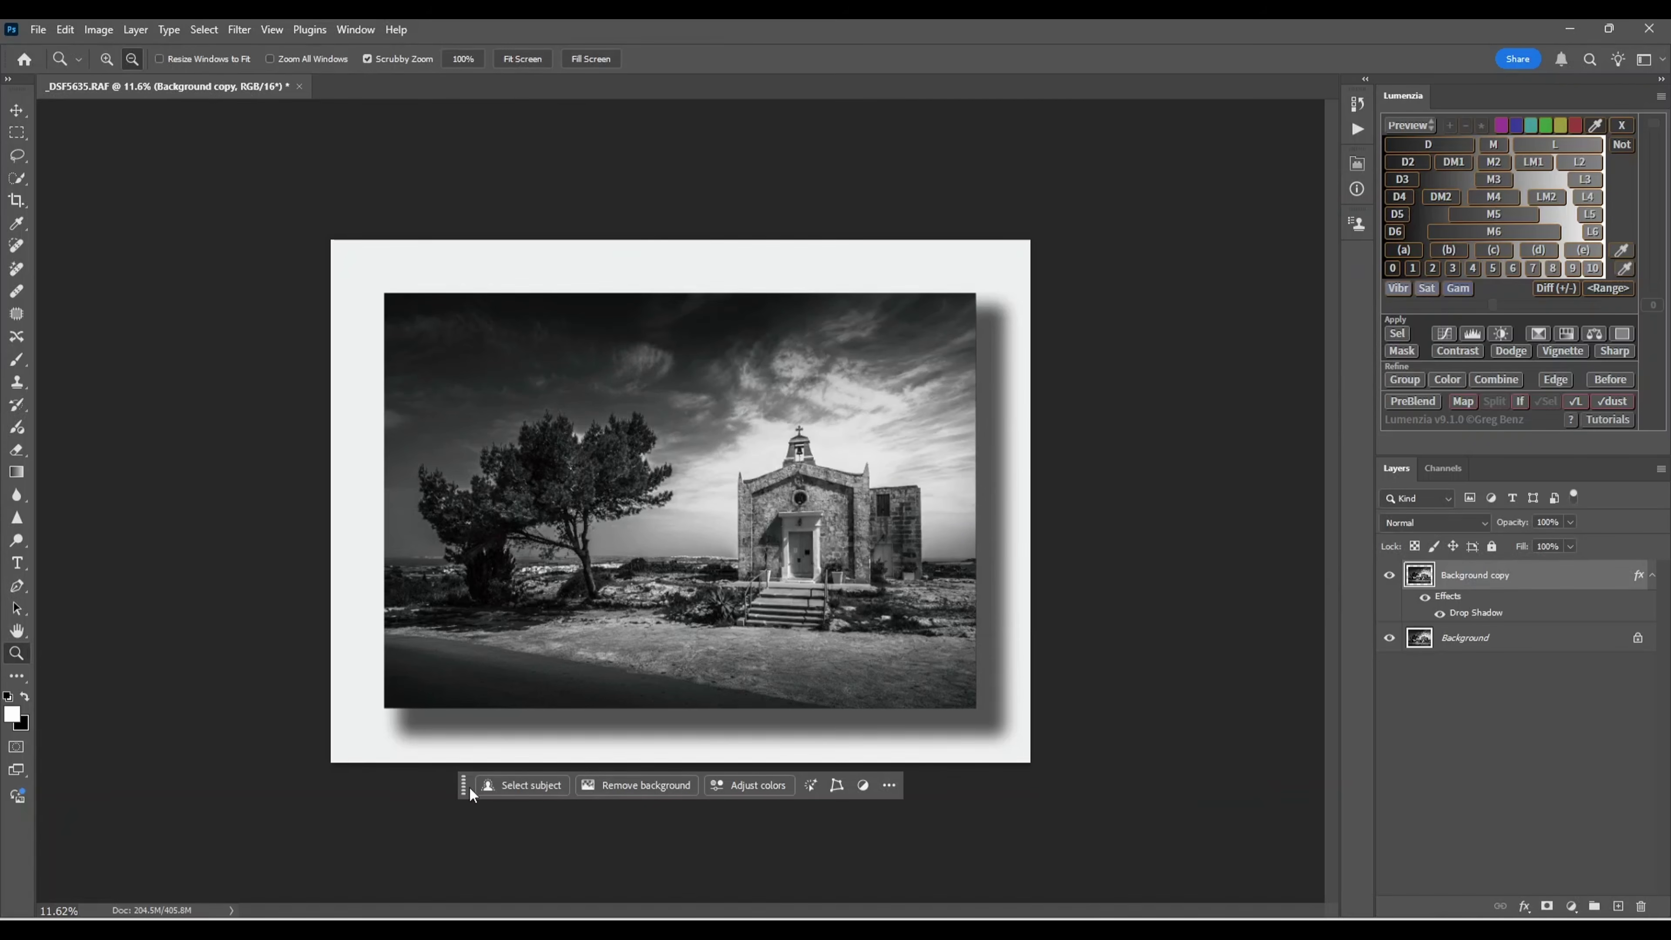
# Step: Move the contextual task bar farther below the bordered photo and flatten the image
pyautogui.moveTo(469, 788); pyautogui.dragTo(472, 852)
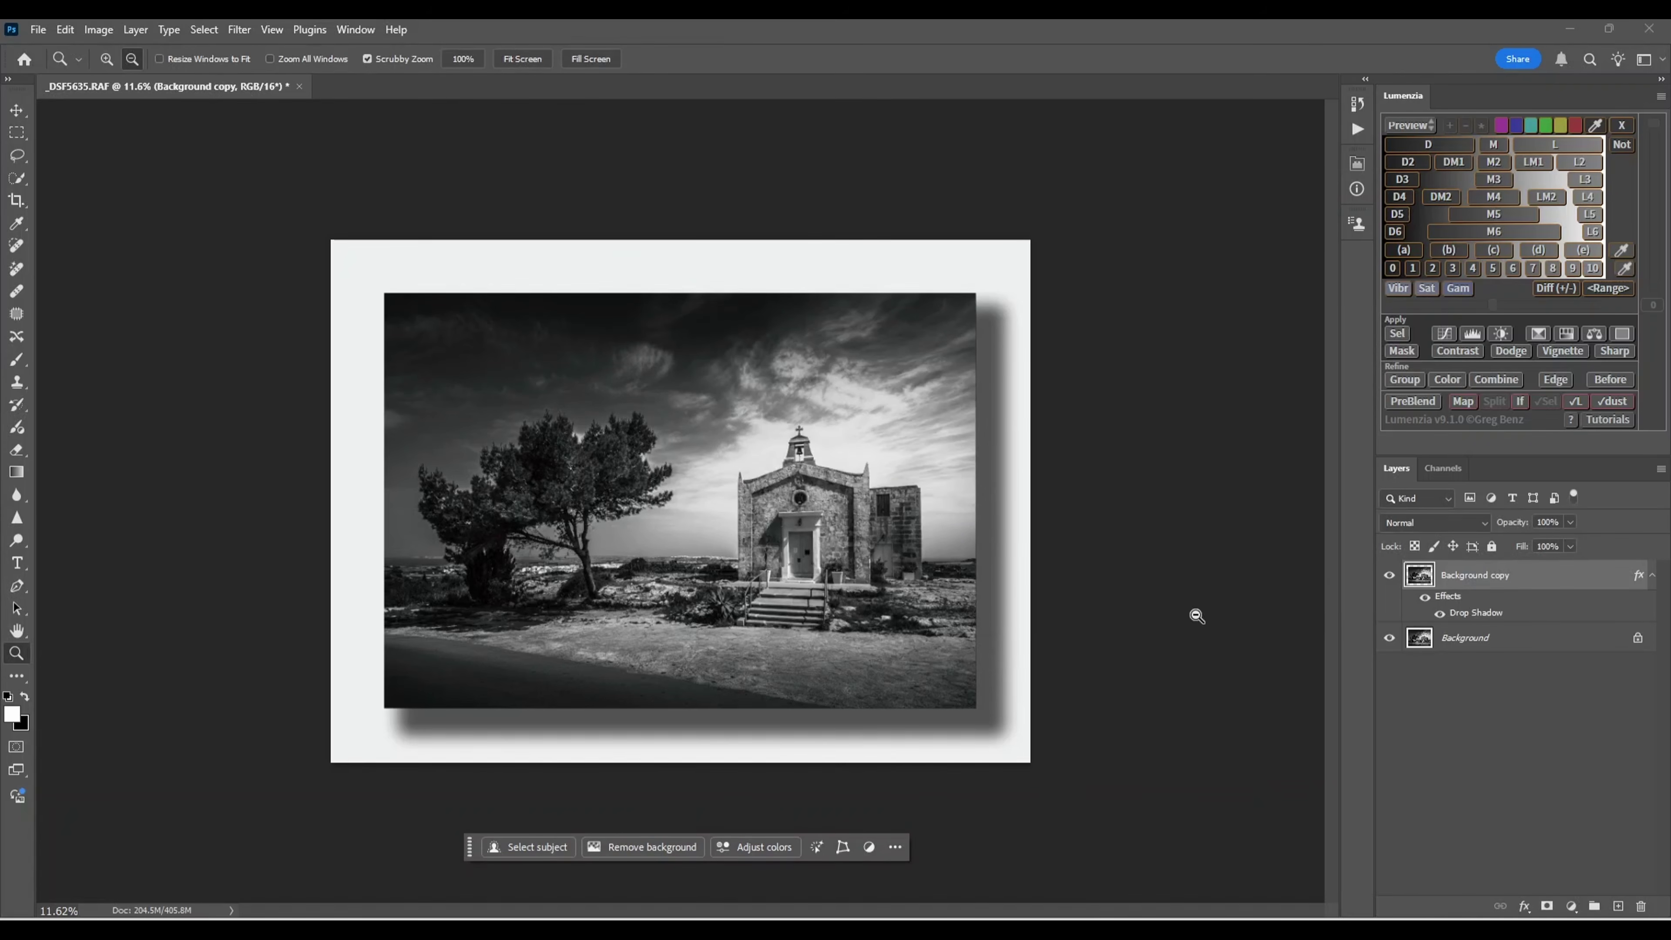
pyautogui.click(1660, 469)
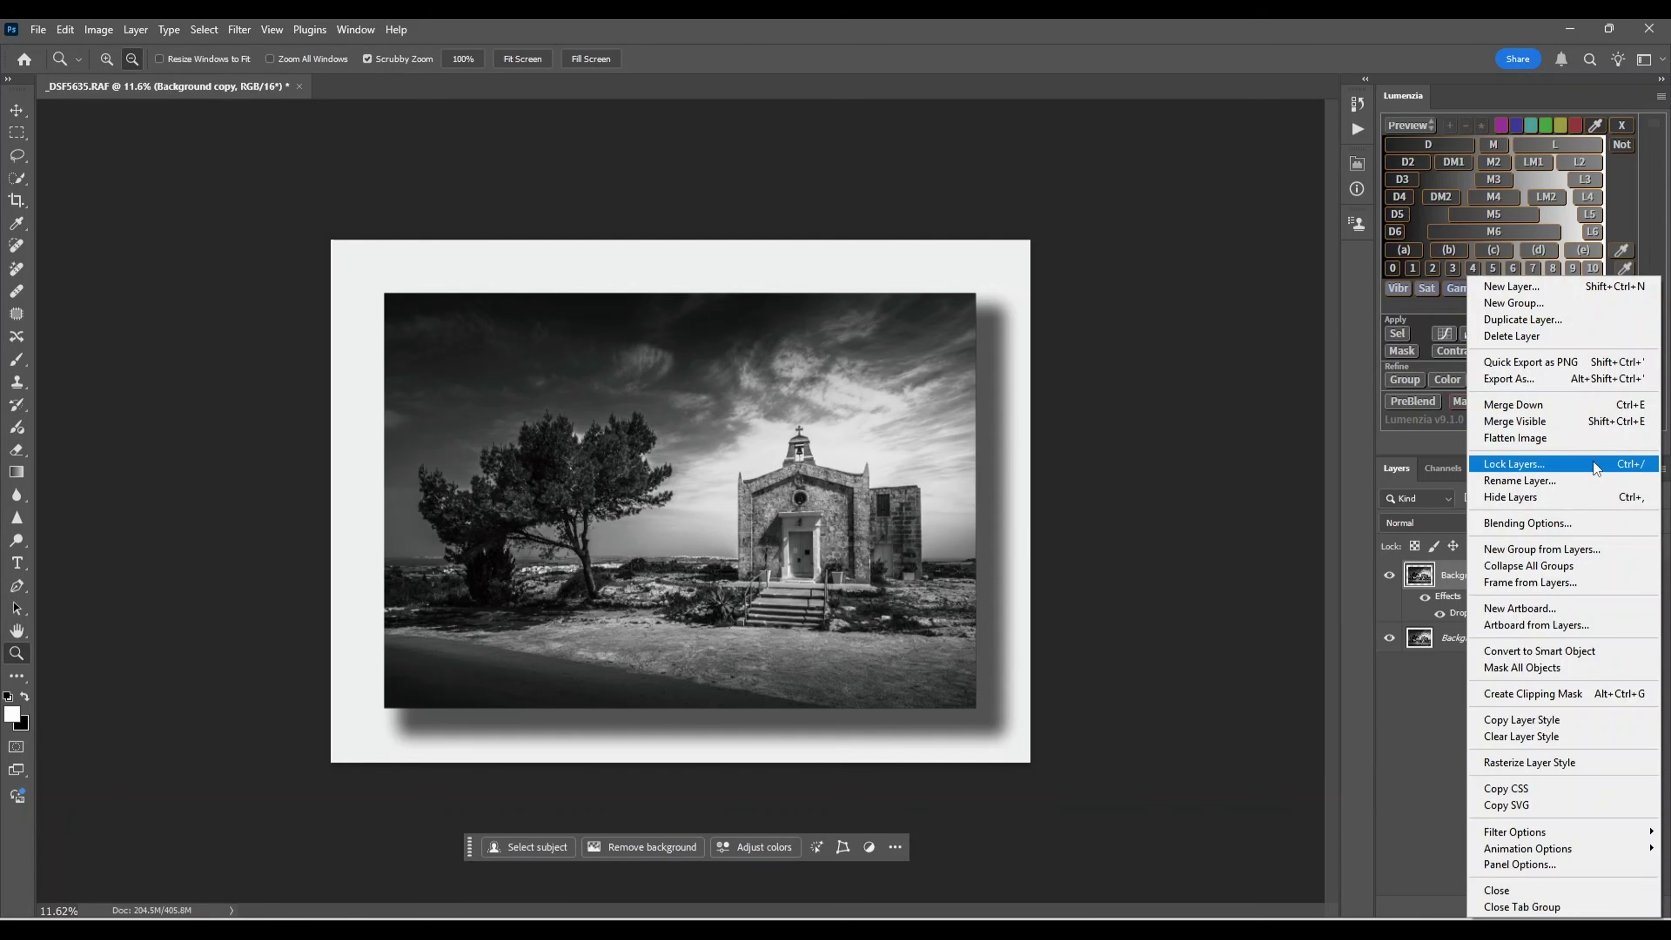
pyautogui.click(1516, 441)
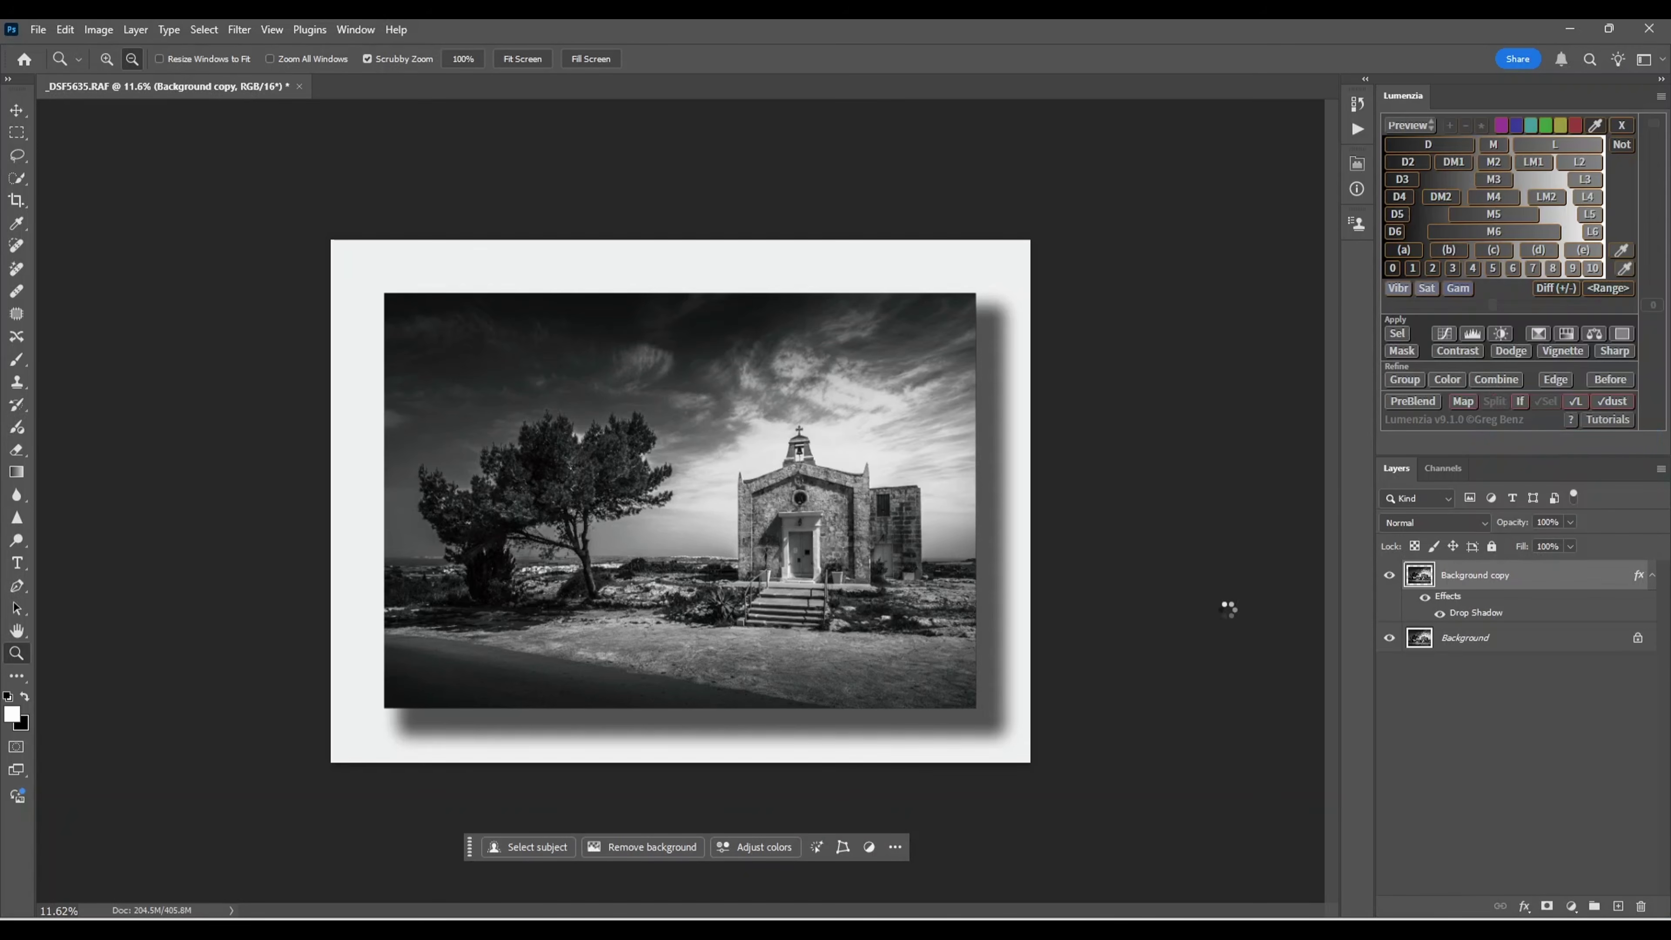